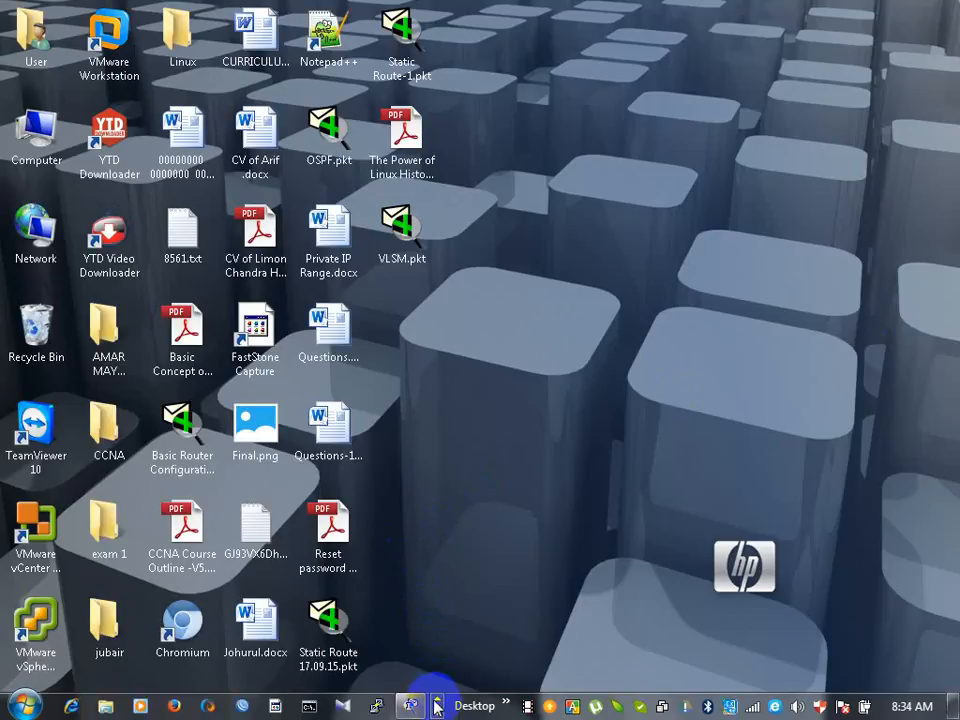
- Switch to Cisco Packet Tracer and place one 2811 router in the upper-left area of the empty logical workspace
left_click(410, 706)
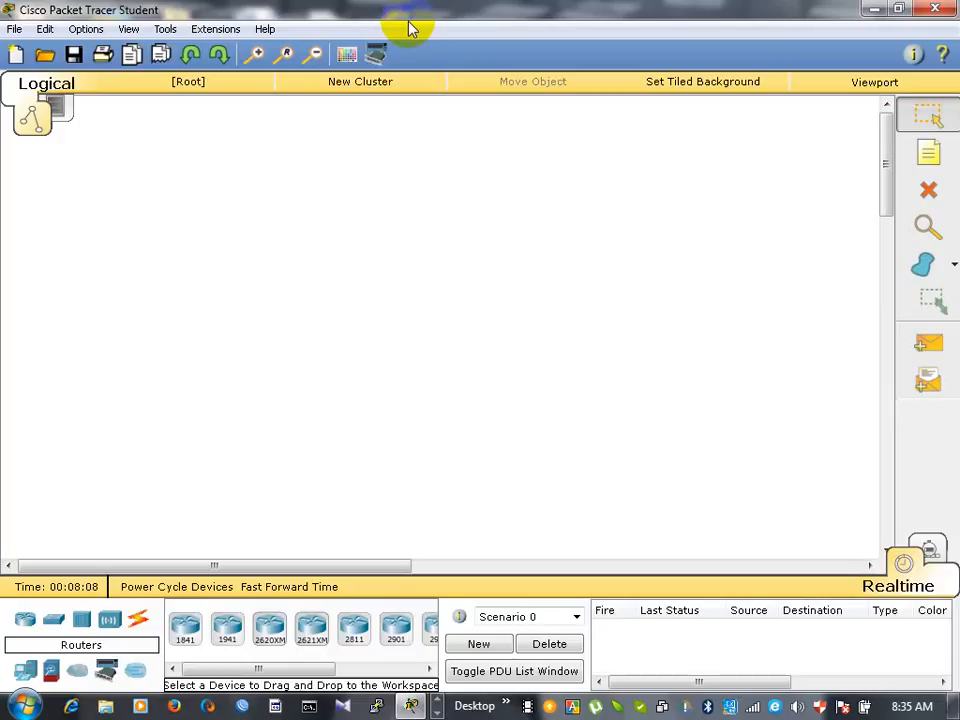
left_click(355, 628)
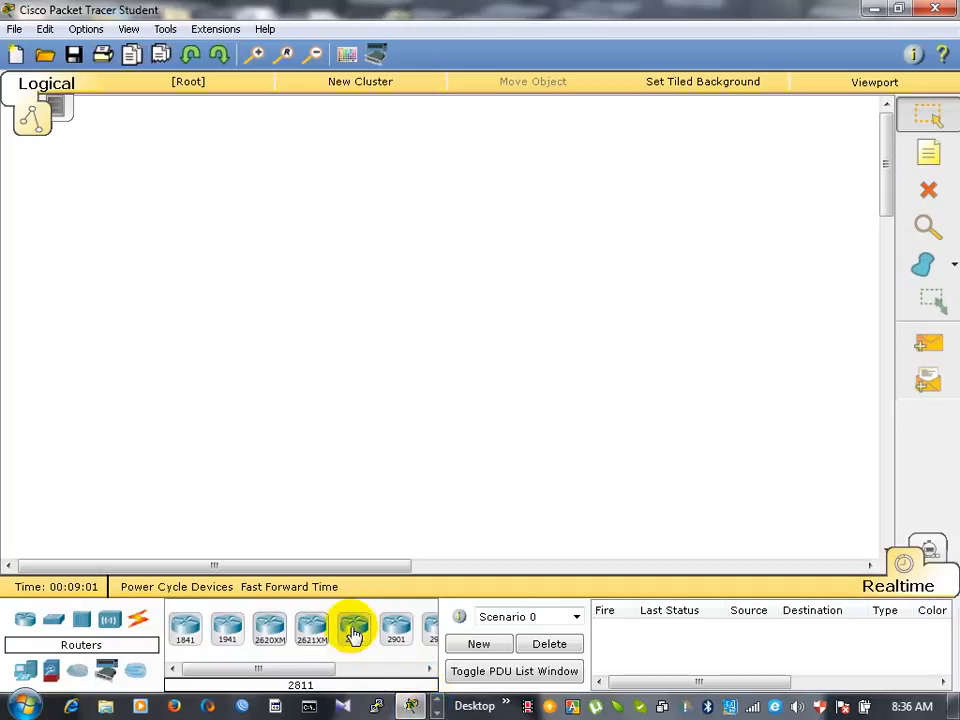
left_click(352, 628)
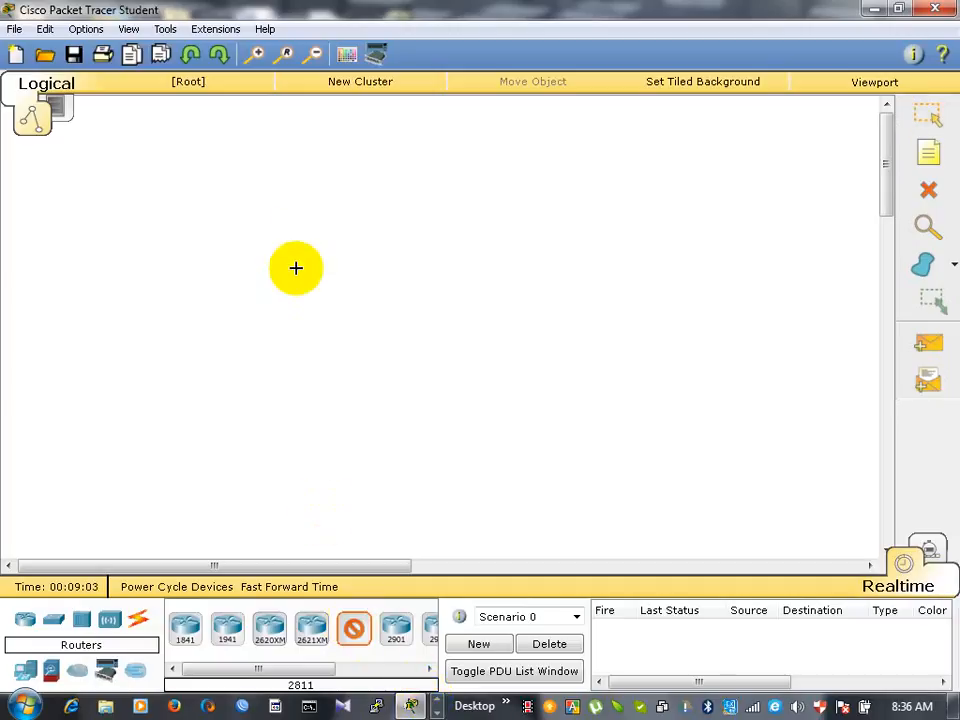
left_click(287, 208)
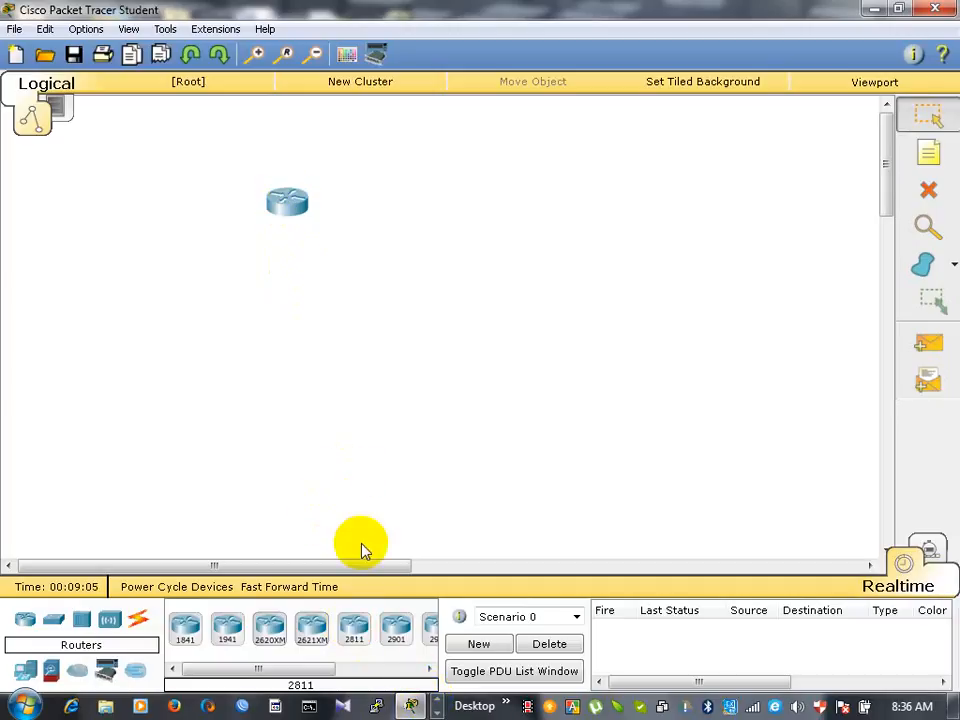
- Add three more 2811 routers to the workspace: one level with the first, one below between them, and one at the far right
left_click(353, 628)
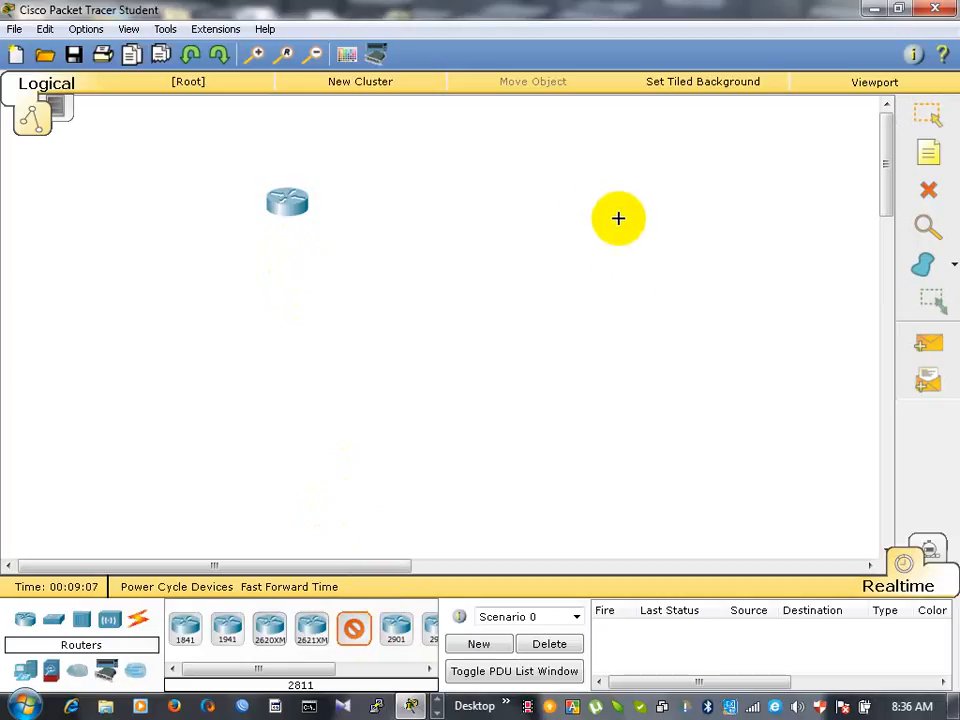
left_click(567, 201)
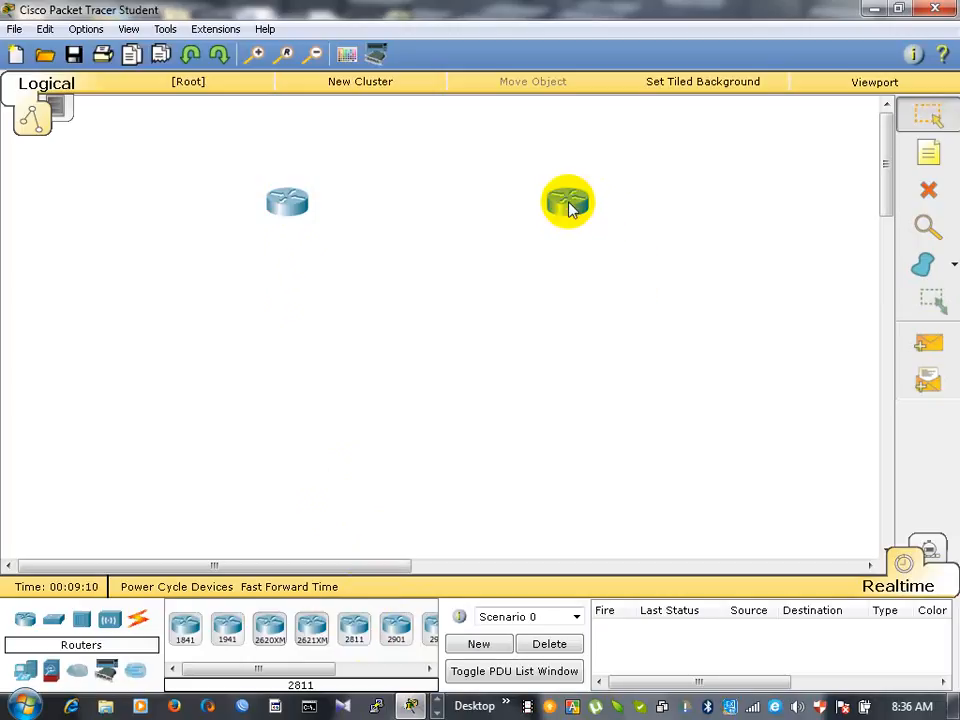
left_click(354, 632)
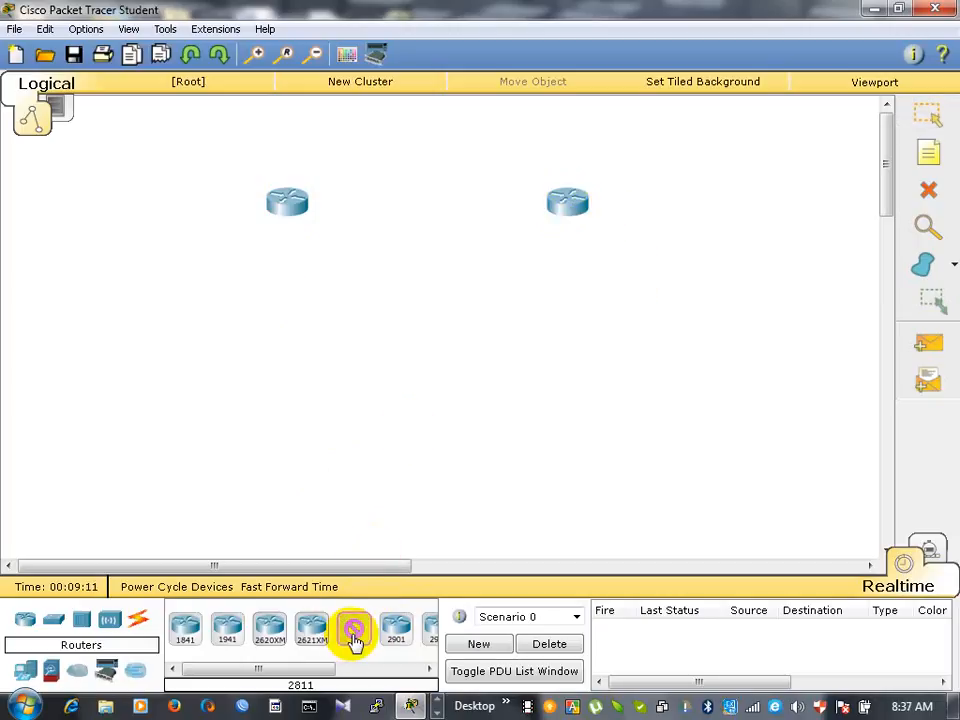
left_click(438, 325)
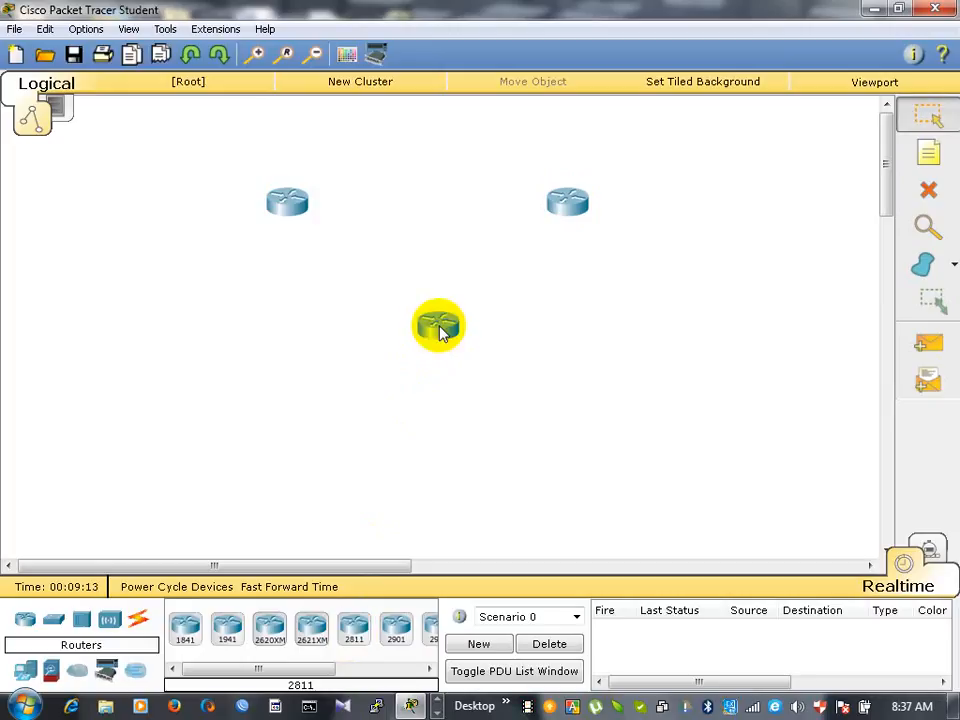
left_click(354, 630)
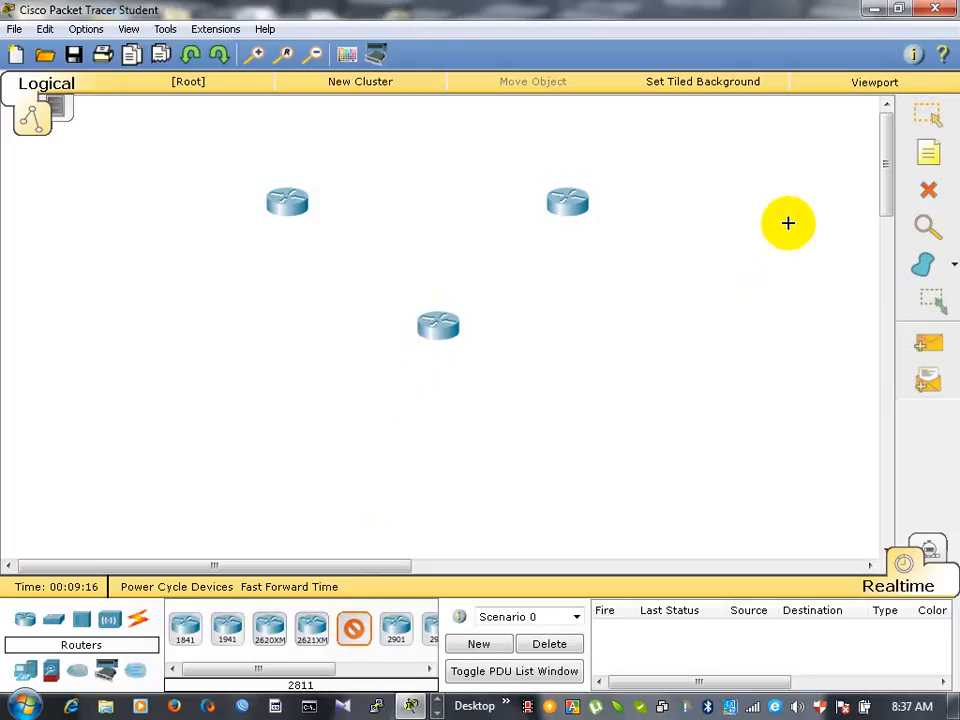
left_click(769, 291)
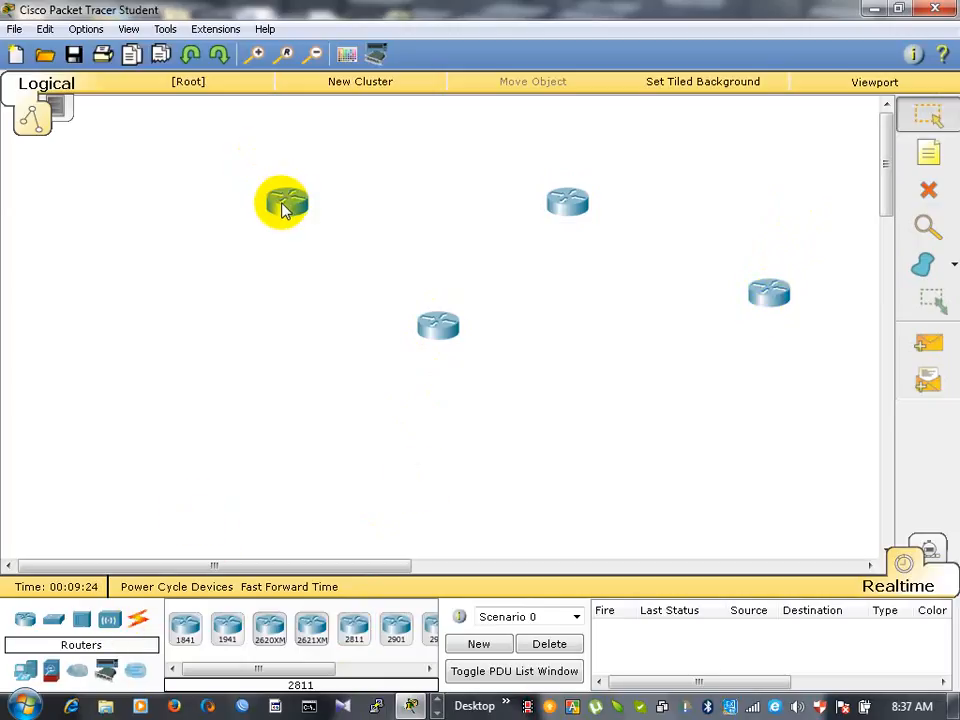
- Power off the first 2811 router in its physical device view and put its window away
mouse_move(285, 208)
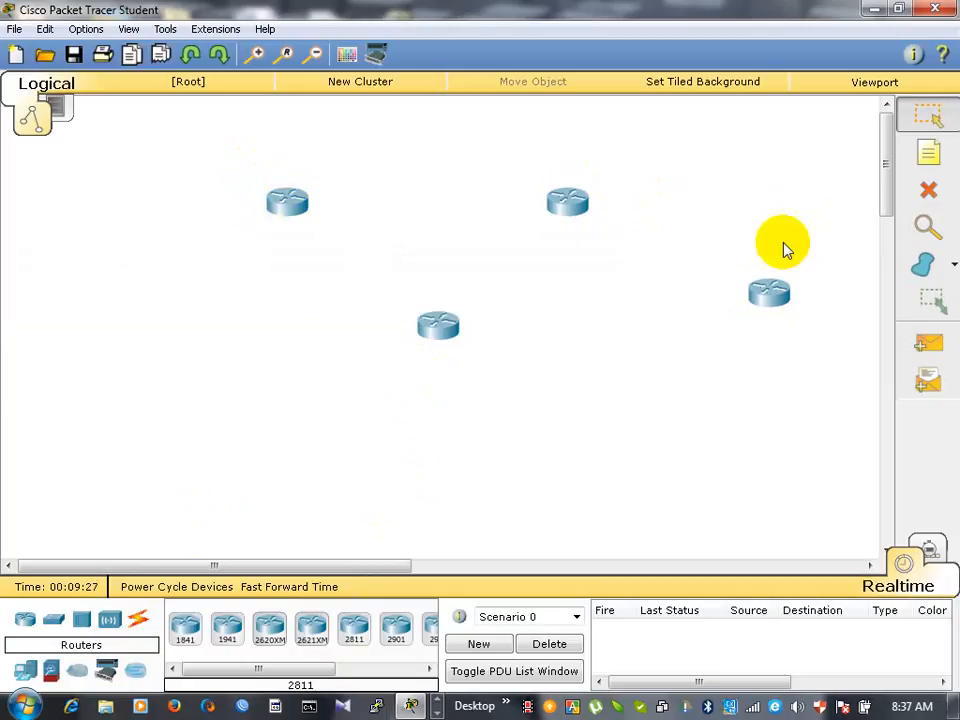
left_click(280, 208)
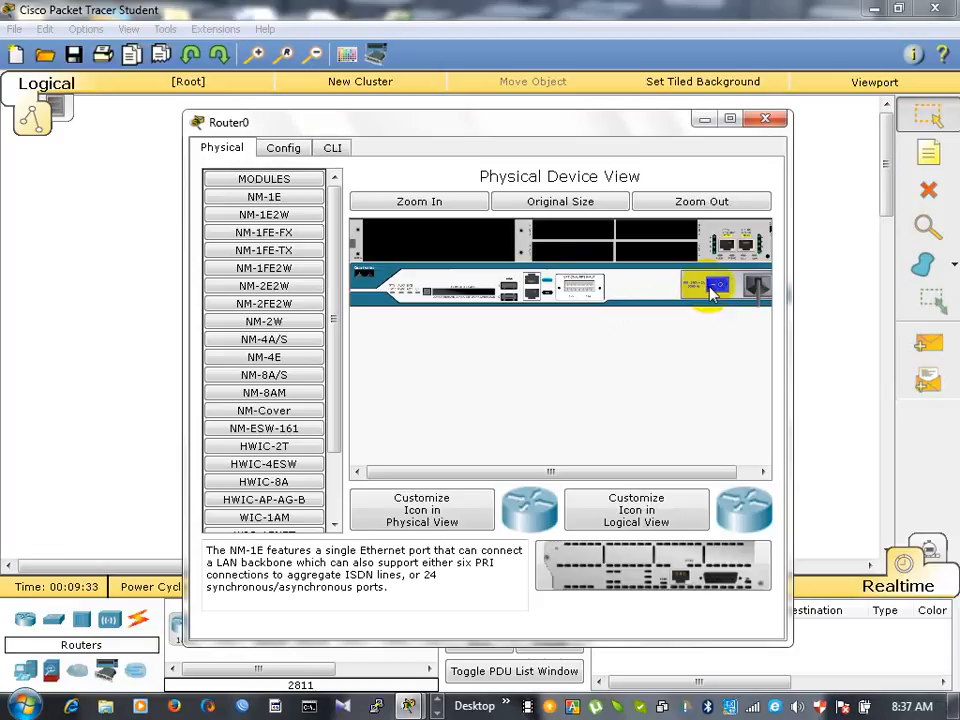
left_click(705, 120)
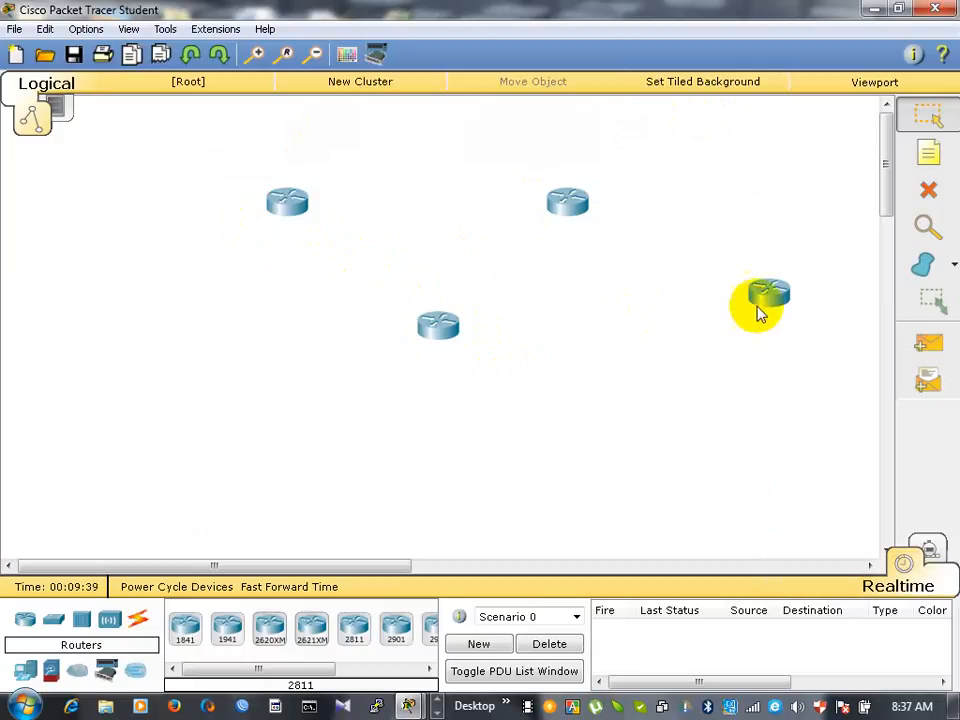
- Install a WIC-1T module and a WIC-2T module in the first router's two lower interface card slots
left_click(290, 205)
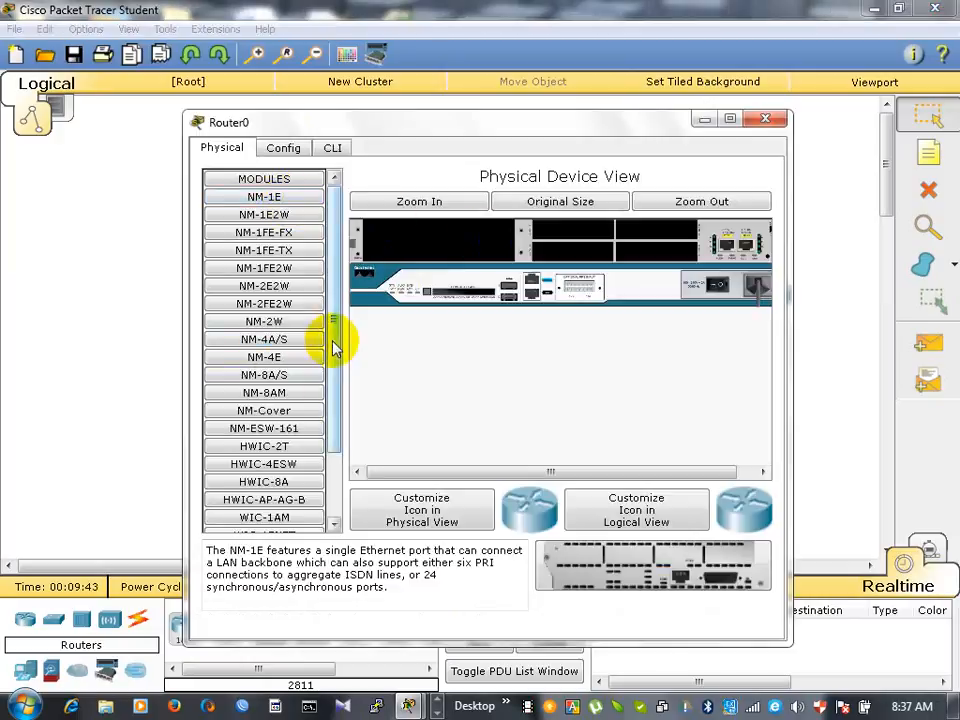
left_click_drag(332, 339, 321, 450)
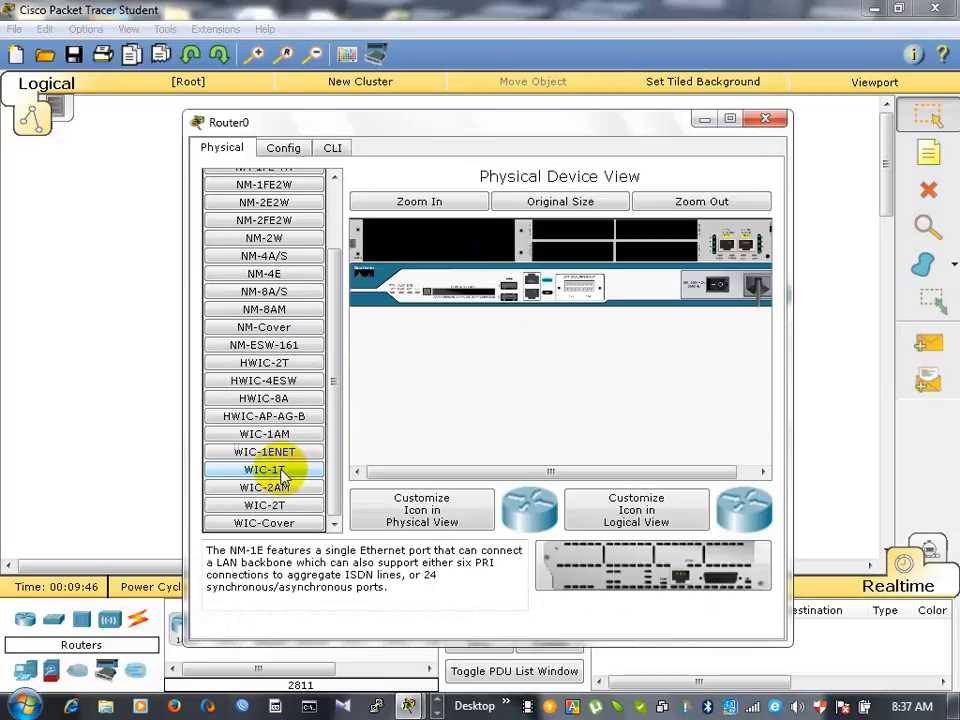
left_click_drag(290, 468, 656, 251)
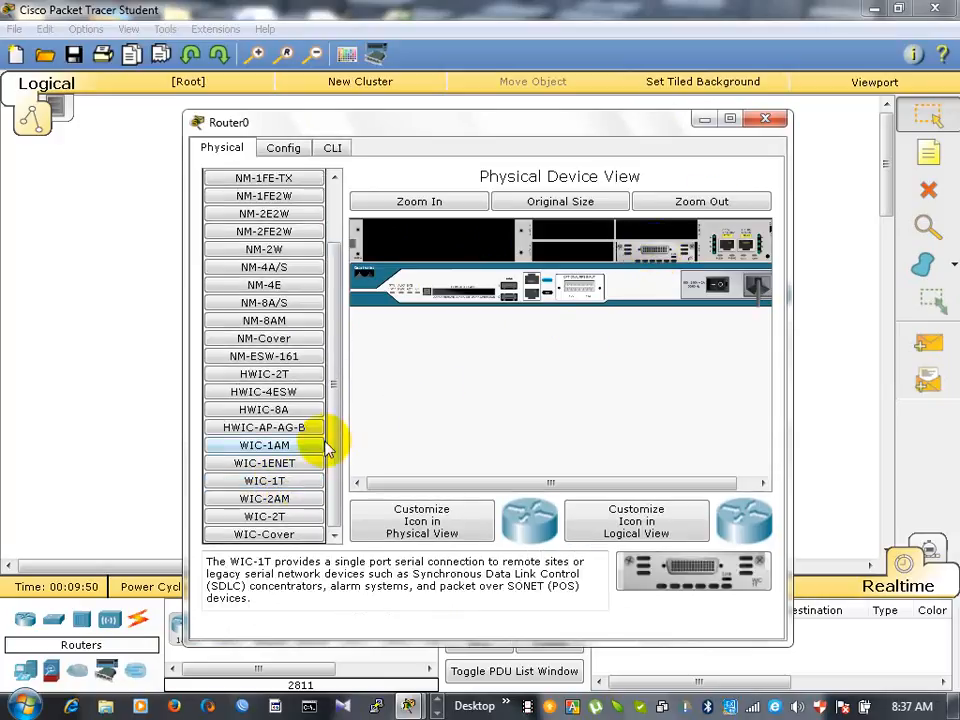
left_click_drag(289, 527, 597, 287)
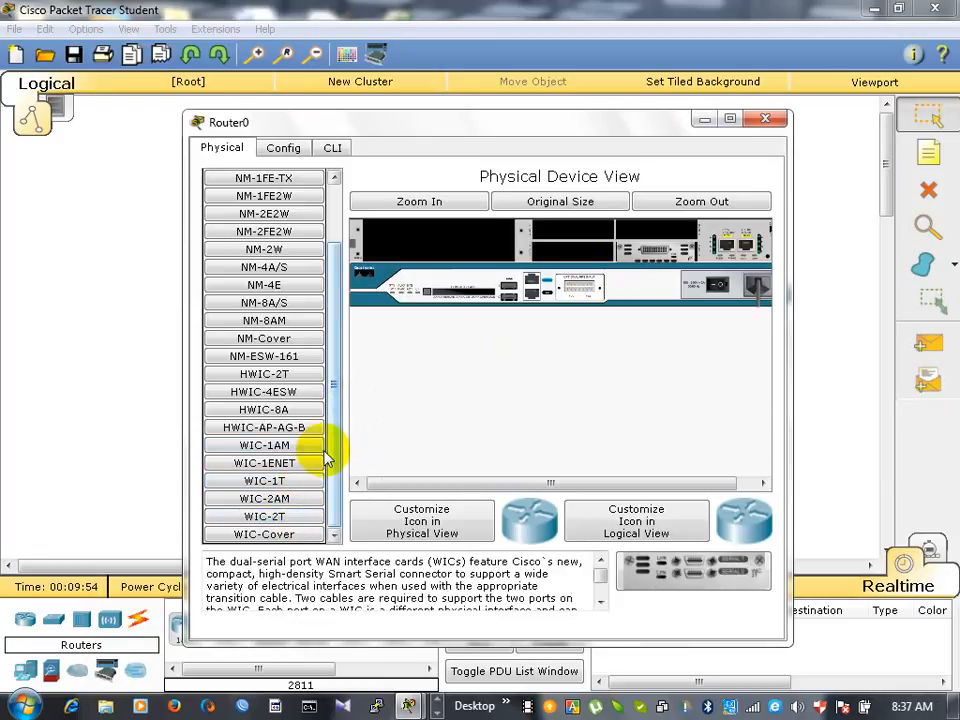
left_click(283, 519)
left_click_drag(283, 519, 578, 258)
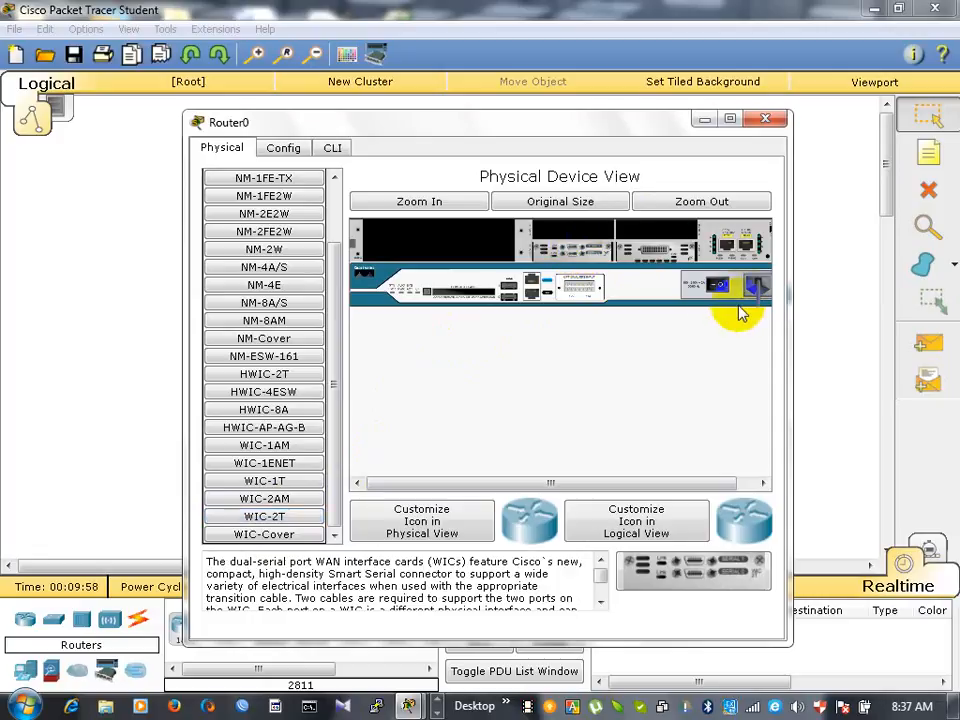
- Power the first router back on, view its boot output in the command line interface, and close its window
left_click(711, 289)
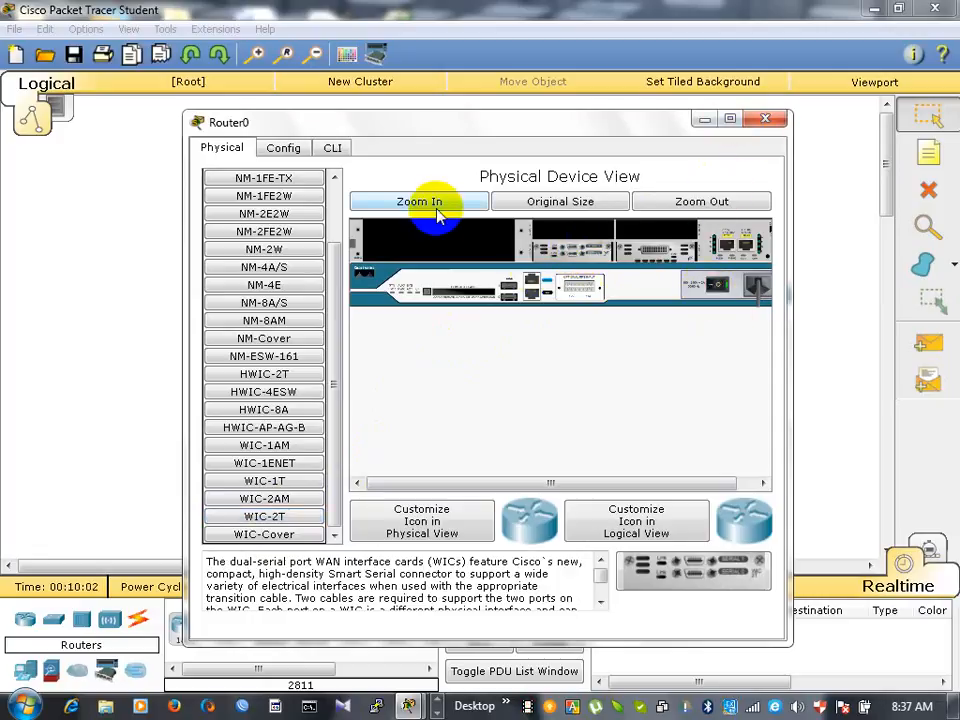
left_click(333, 148)
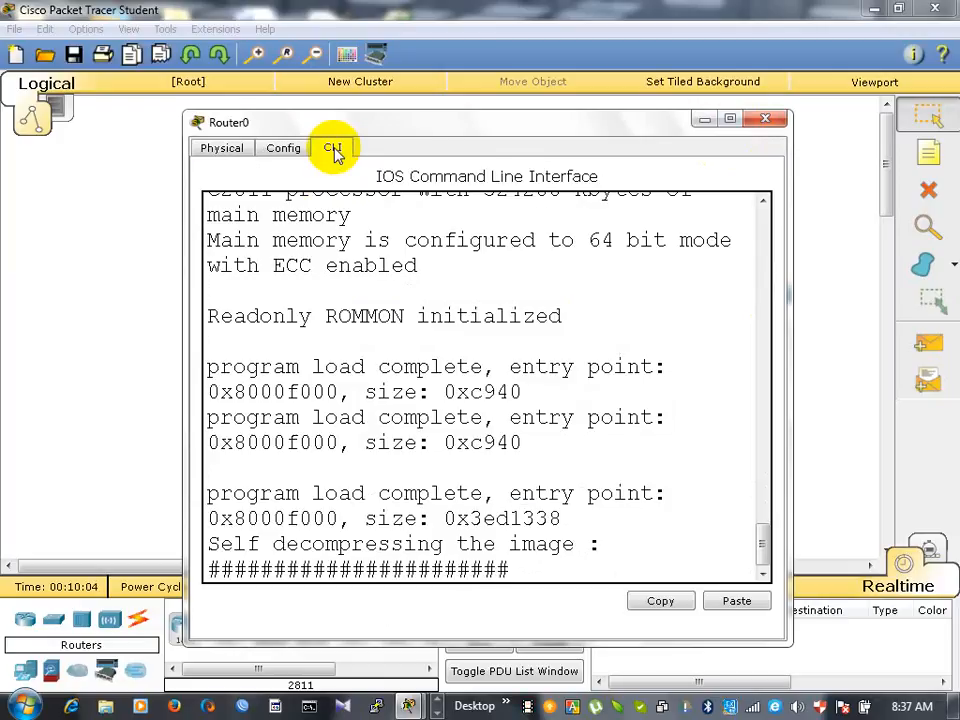
left_click(765, 119)
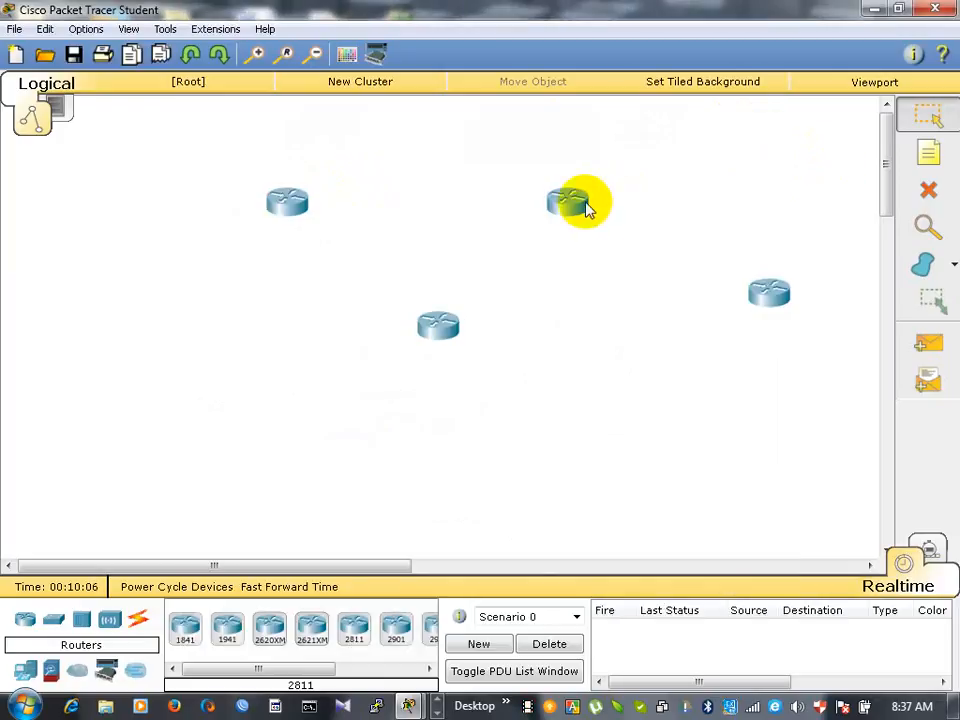
- Delete the three routers that have no added modules, keeping only the one fitted with serial cards
left_click(936, 195)
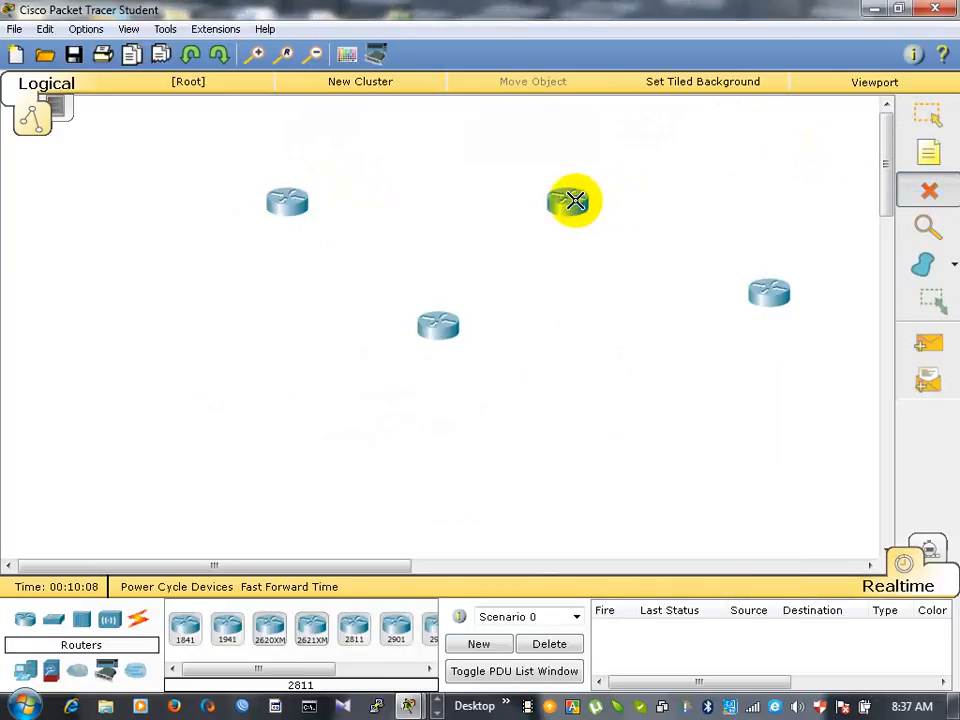
left_click(572, 200)
left_click(444, 329)
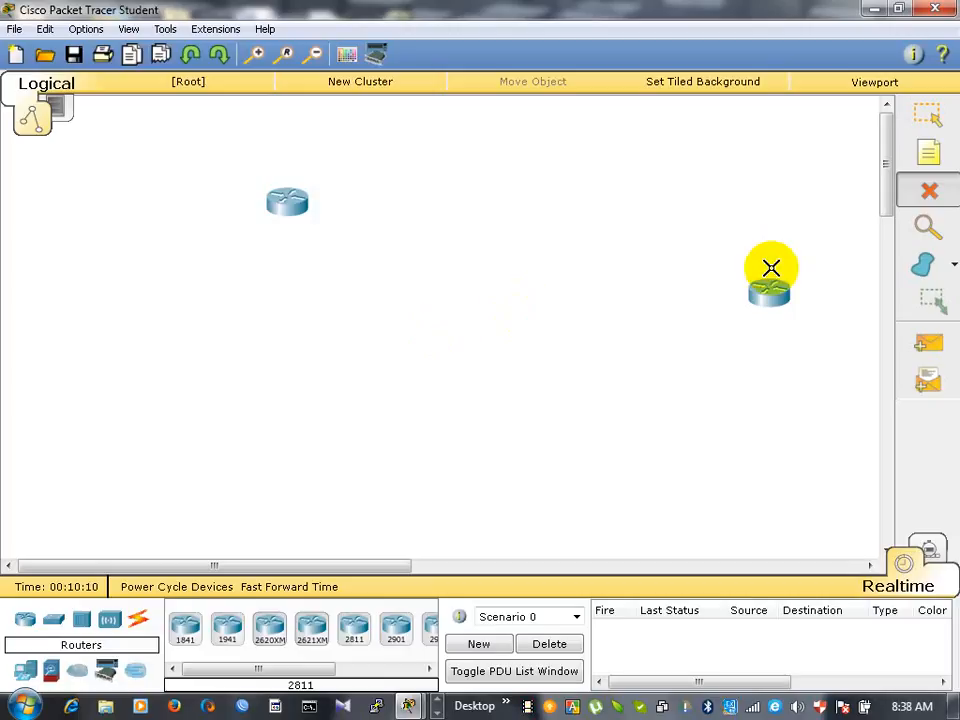
left_click(769, 293)
left_click(929, 115)
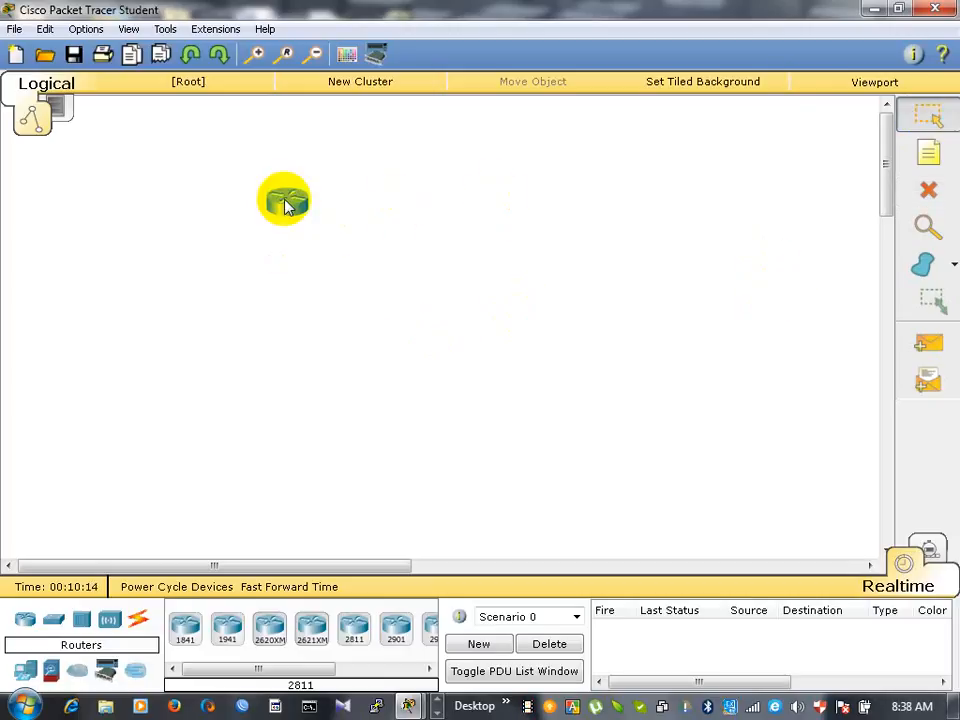
- Duplicate the router with serial modules three times, placing copies to its right, below between the two, and at the far right
left_click_drag(286, 205, 540, 214)
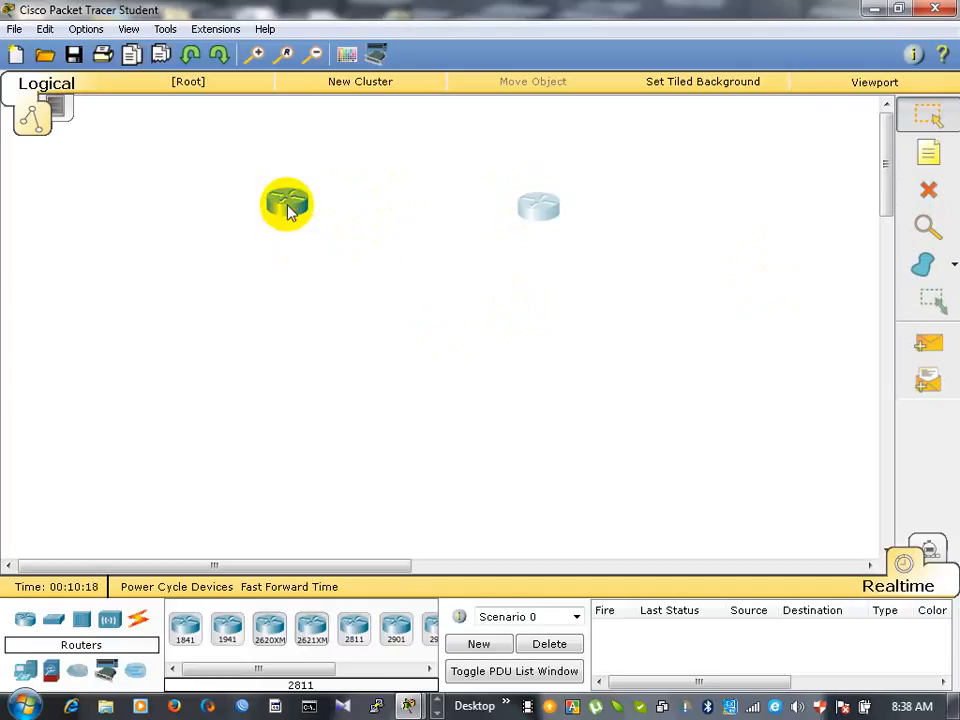
left_click_drag(286, 203, 420, 358)
left_click_drag(283, 215, 697, 303)
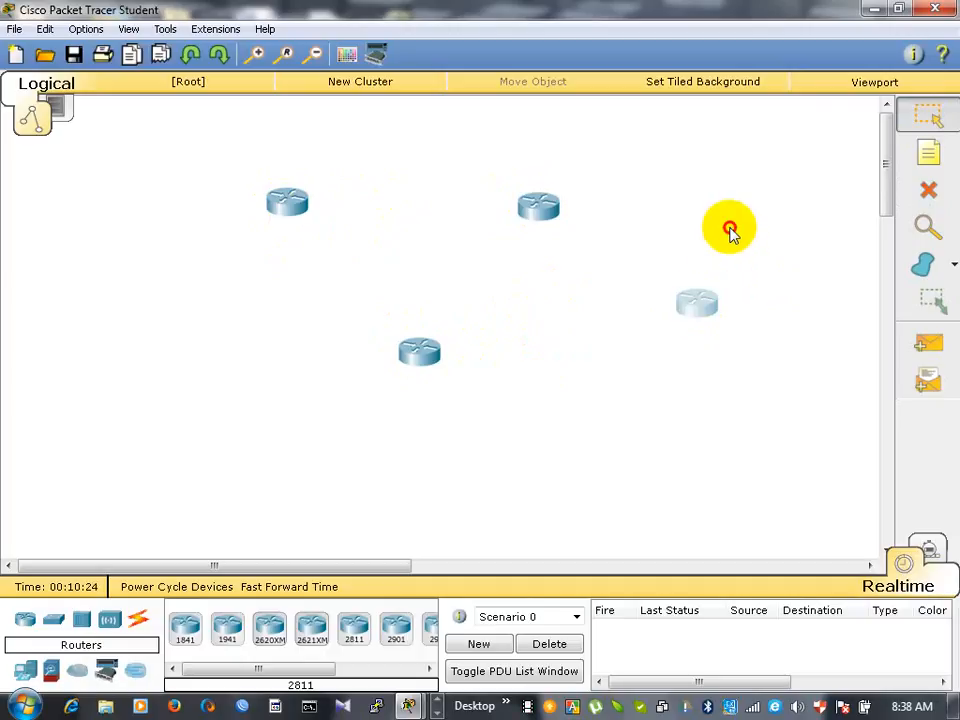
left_click(730, 228)
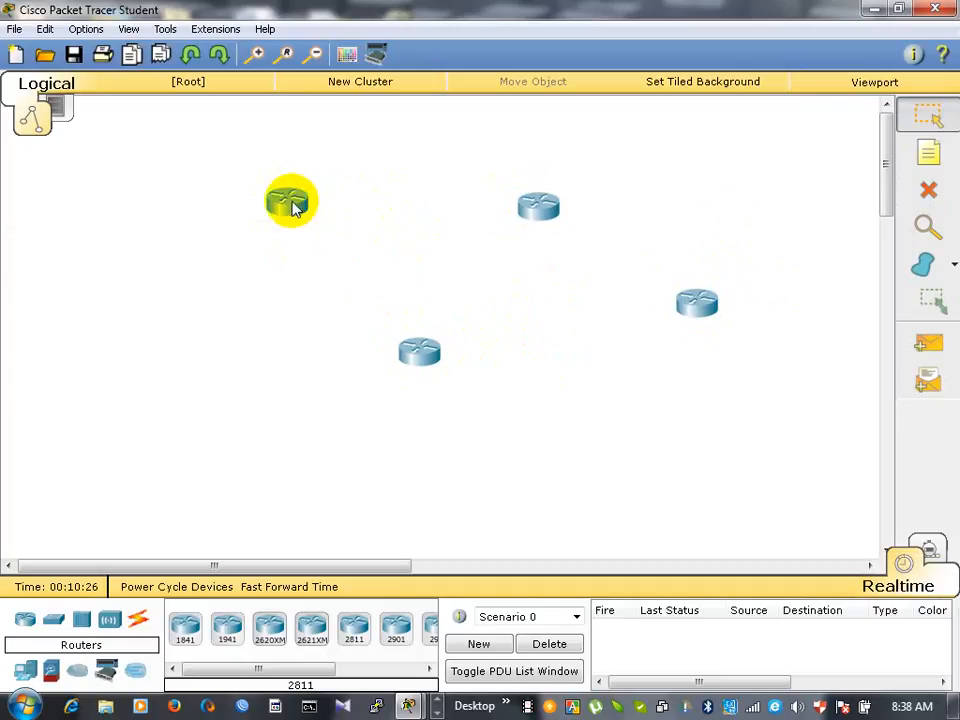
mouse_move(293, 205)
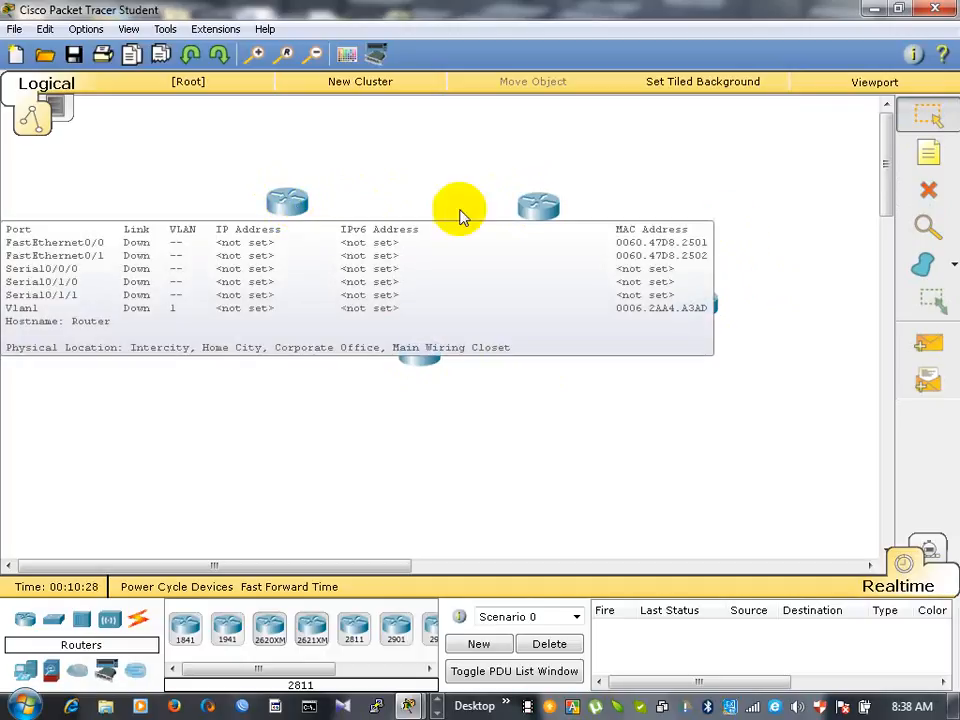
mouse_move(539, 219)
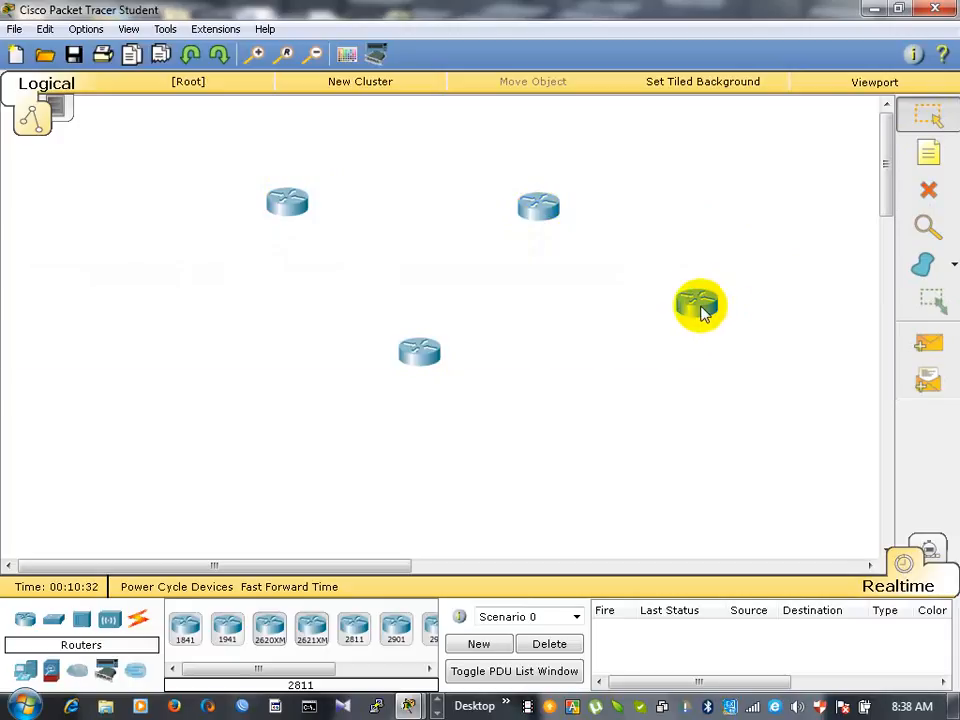
mouse_move(704, 314)
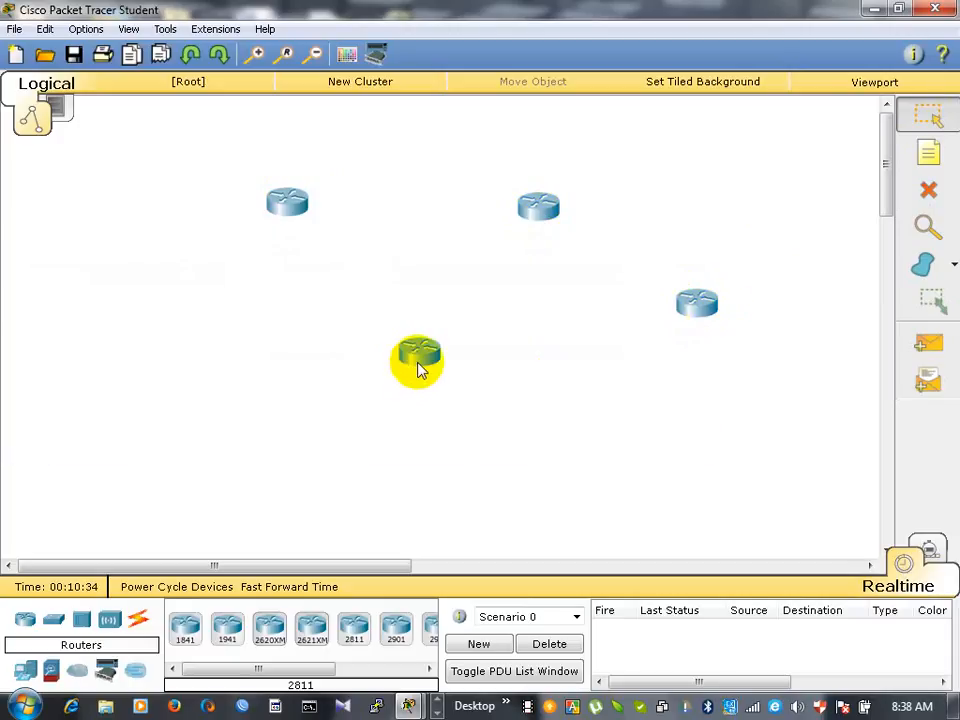
mouse_move(421, 362)
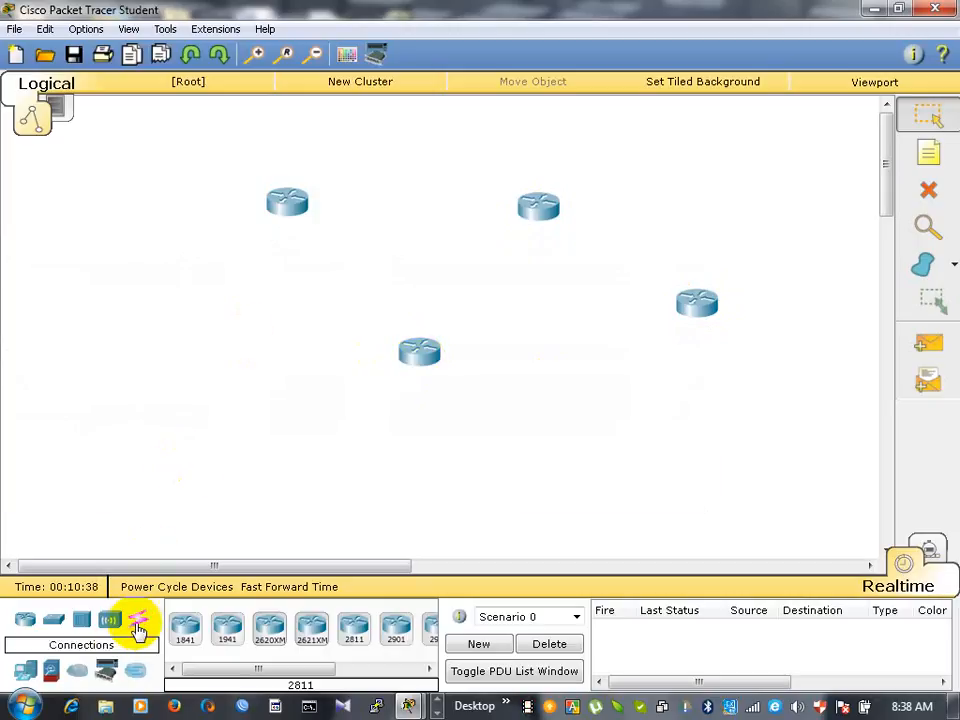
- Connect the upper-left router's Serial0/0/0 to the upper-middle router's Serial0/1/1 with a Serial DCE cable
left_click(139, 621)
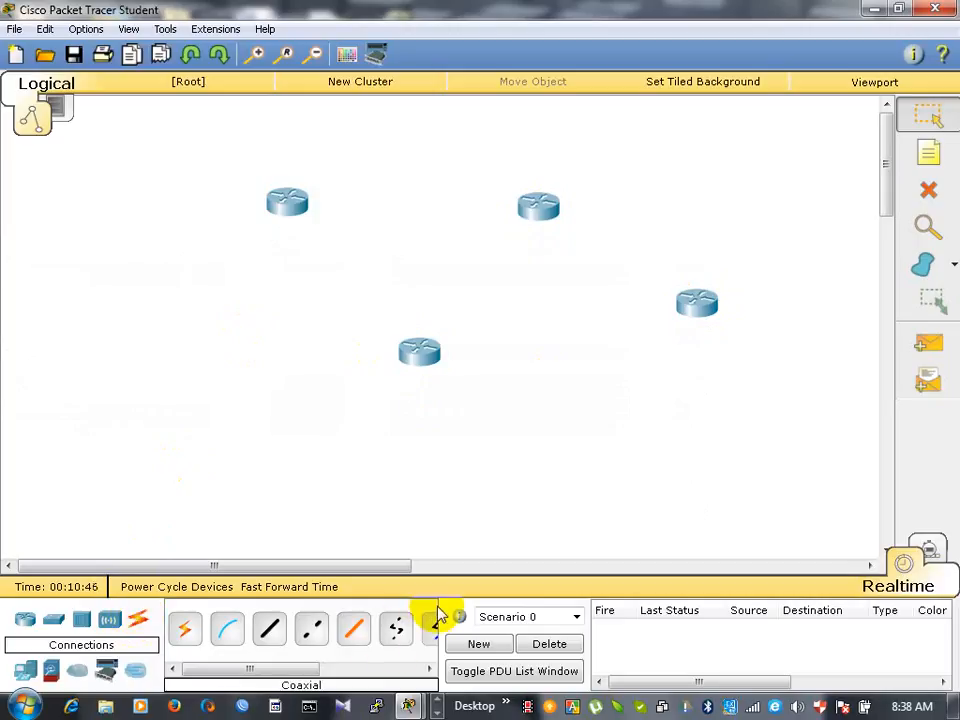
left_click_drag(438, 604, 568, 615)
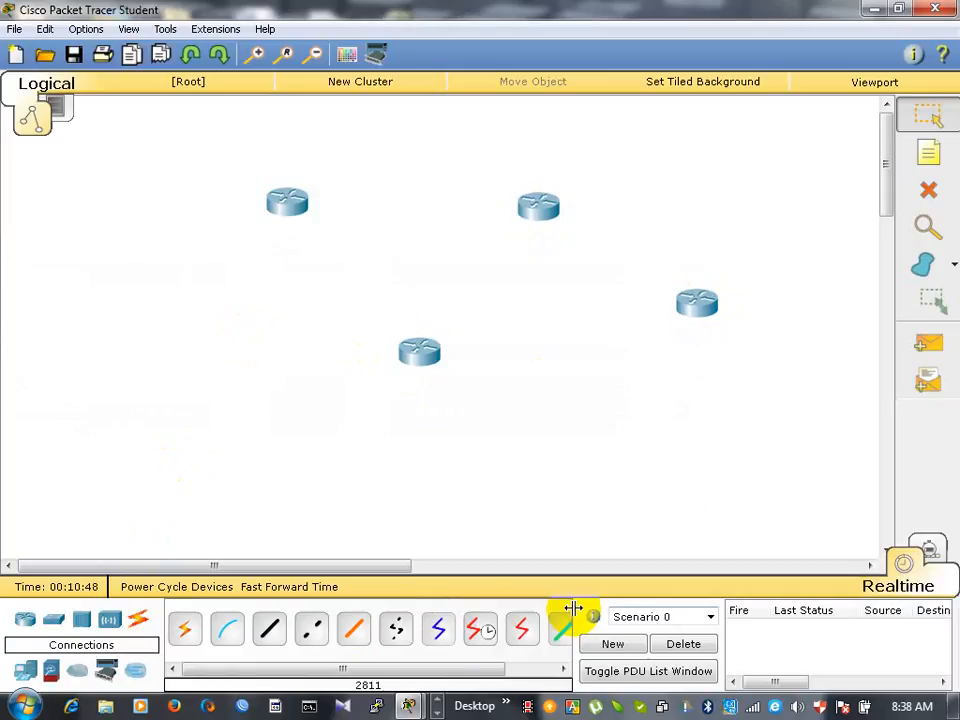
left_click(482, 630)
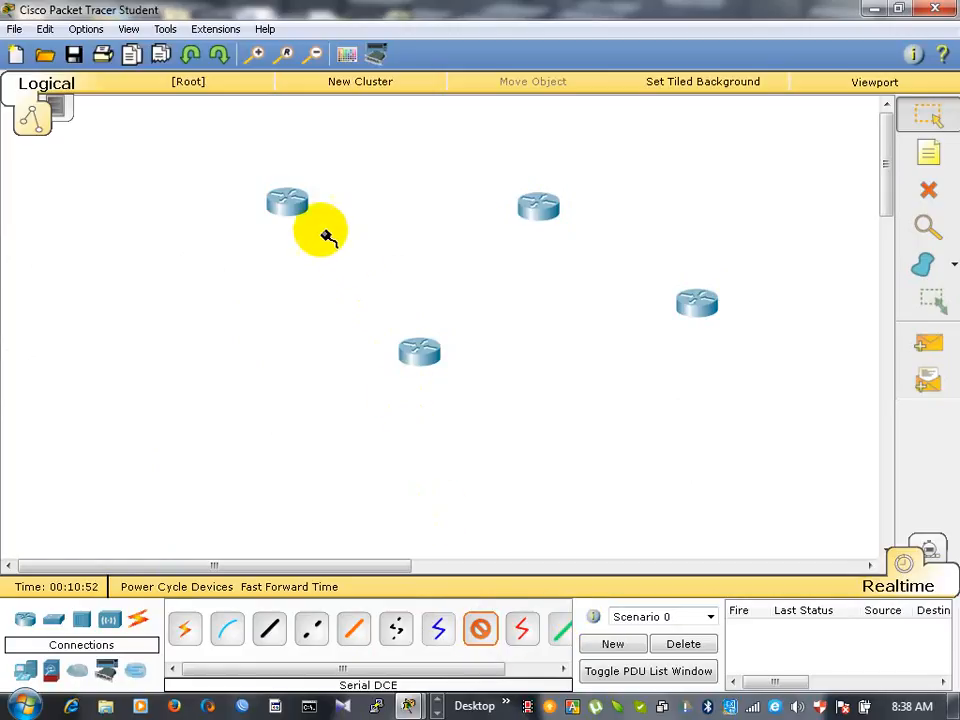
left_click(297, 199)
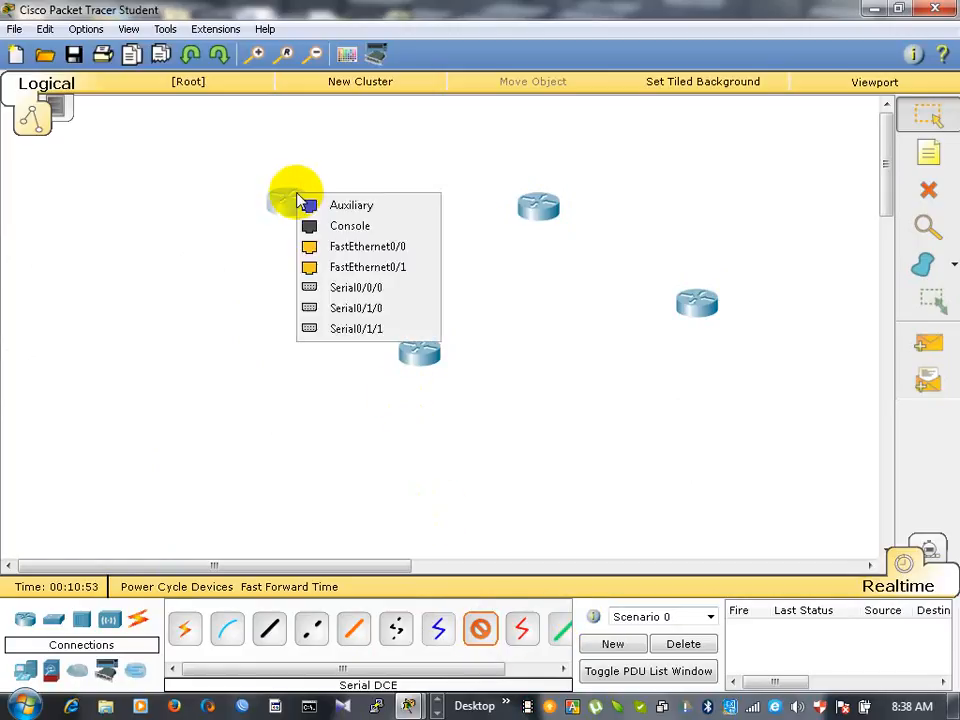
left_click(347, 289)
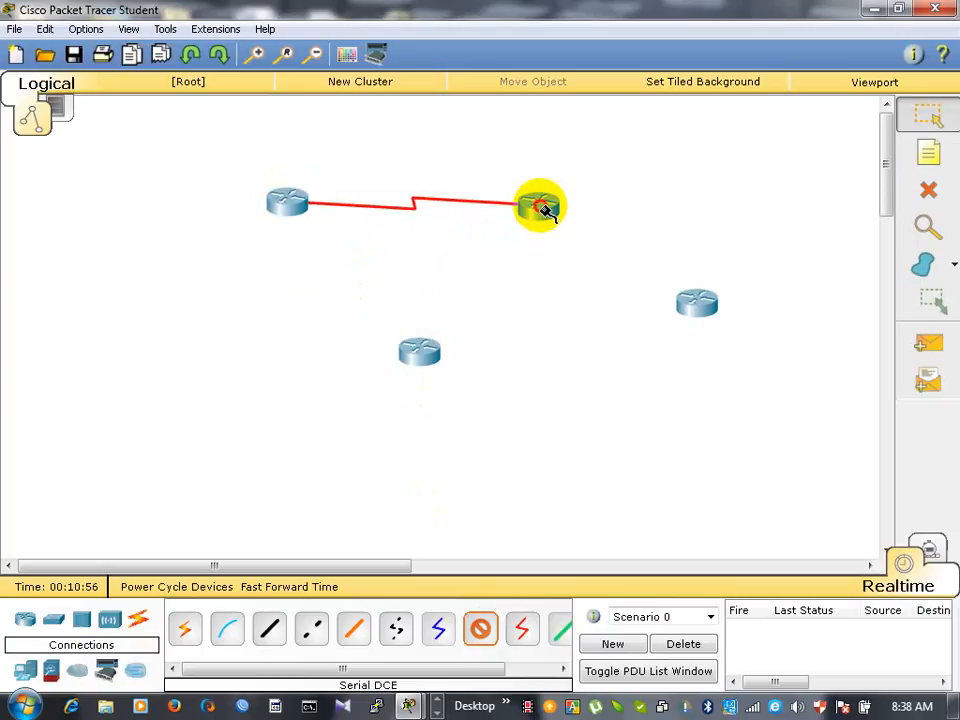
left_click(544, 212)
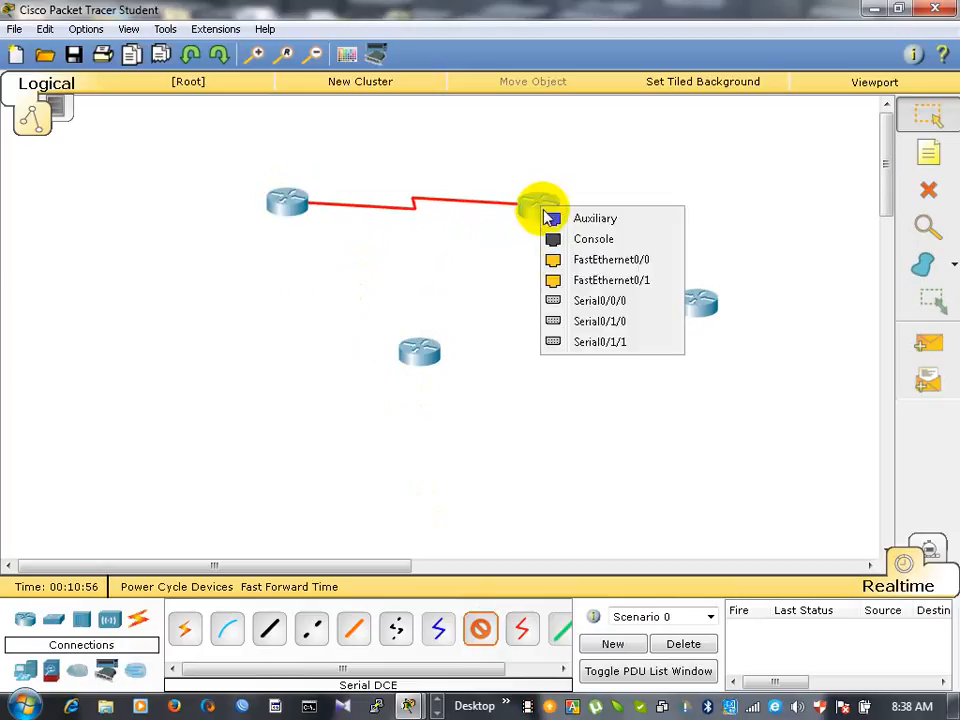
left_click(586, 344)
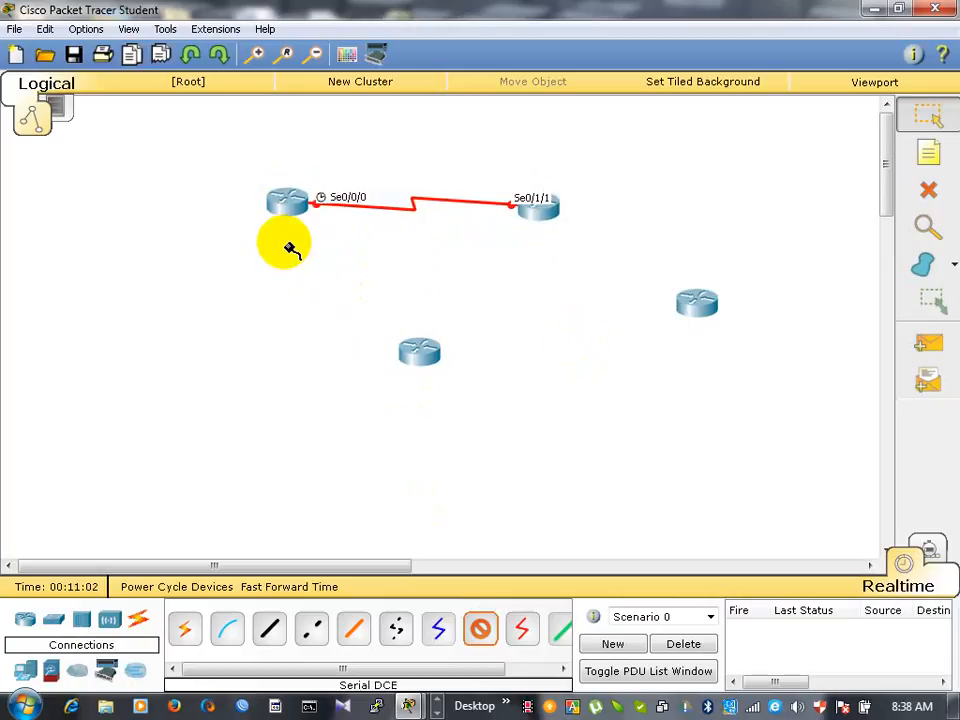
- Connect the upper-left router's Serial0/1/0 to the lower router's Serial0/0/0 with a Serial DCE cable
left_click(284, 207)
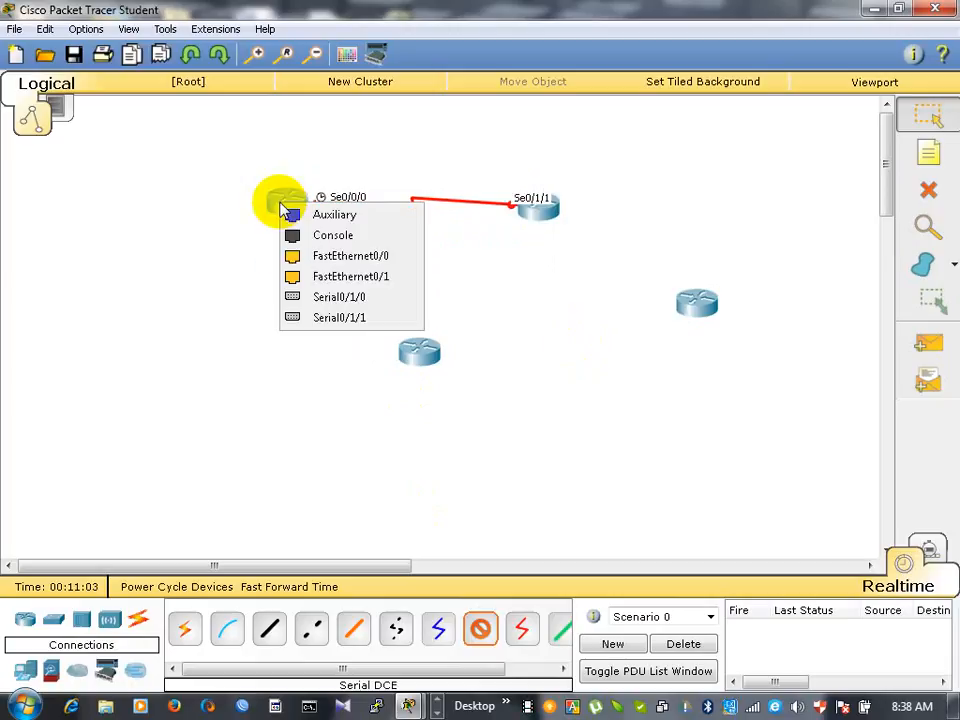
left_click(322, 297)
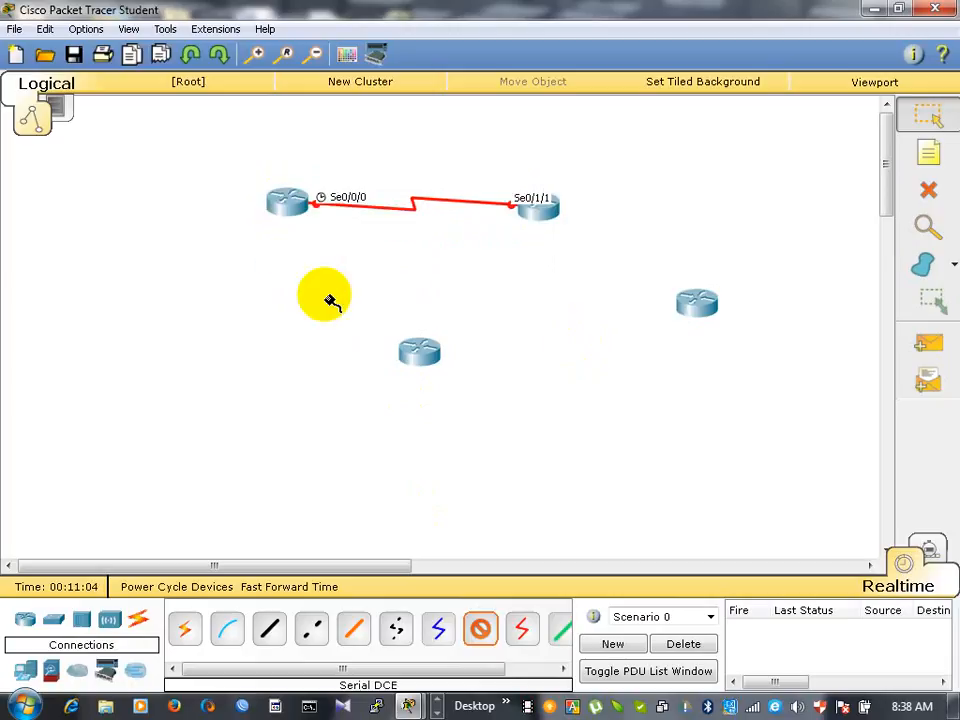
left_click(418, 358)
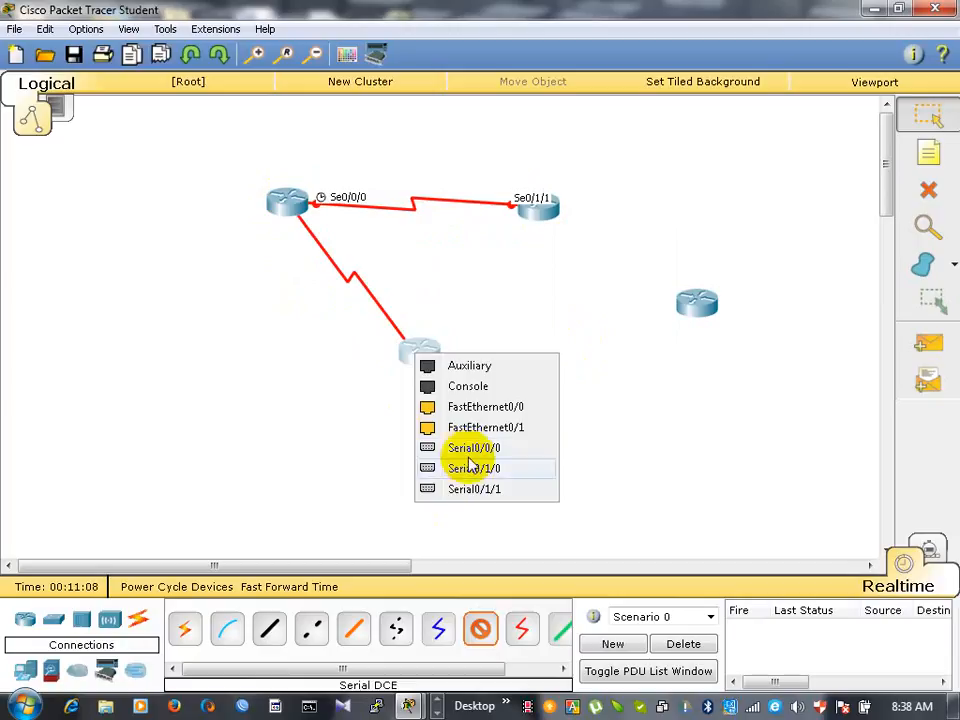
left_click(470, 449)
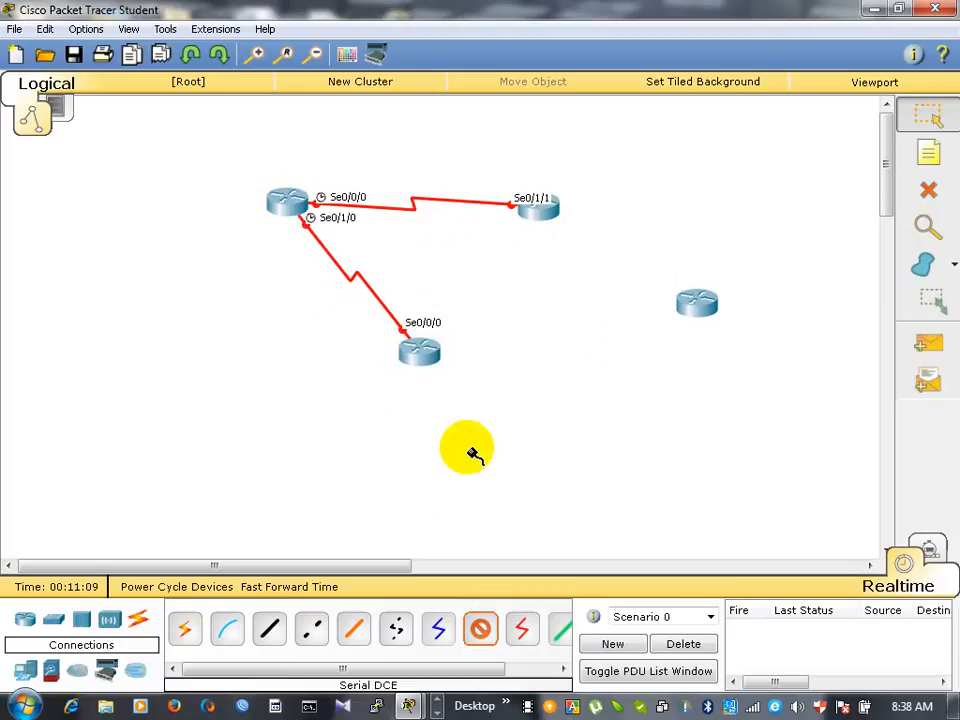
- Connect the lower router's Serial0/1/0 to the far-right router's Serial0/0/0 with a Serial DCE cable
left_click(425, 350)
left_click(497, 444)
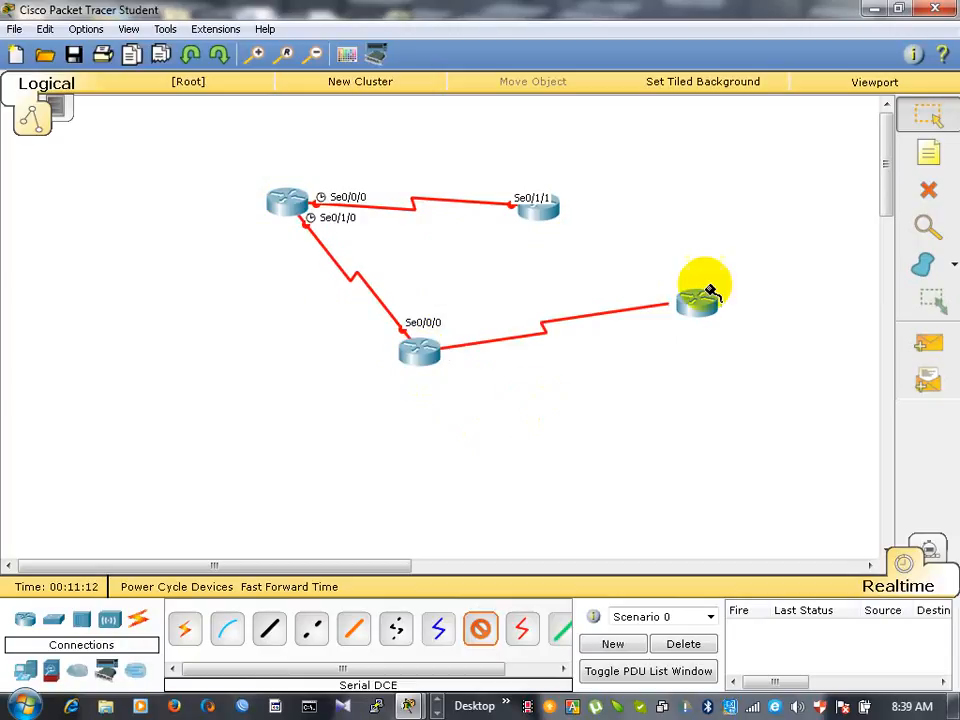
left_click(705, 311)
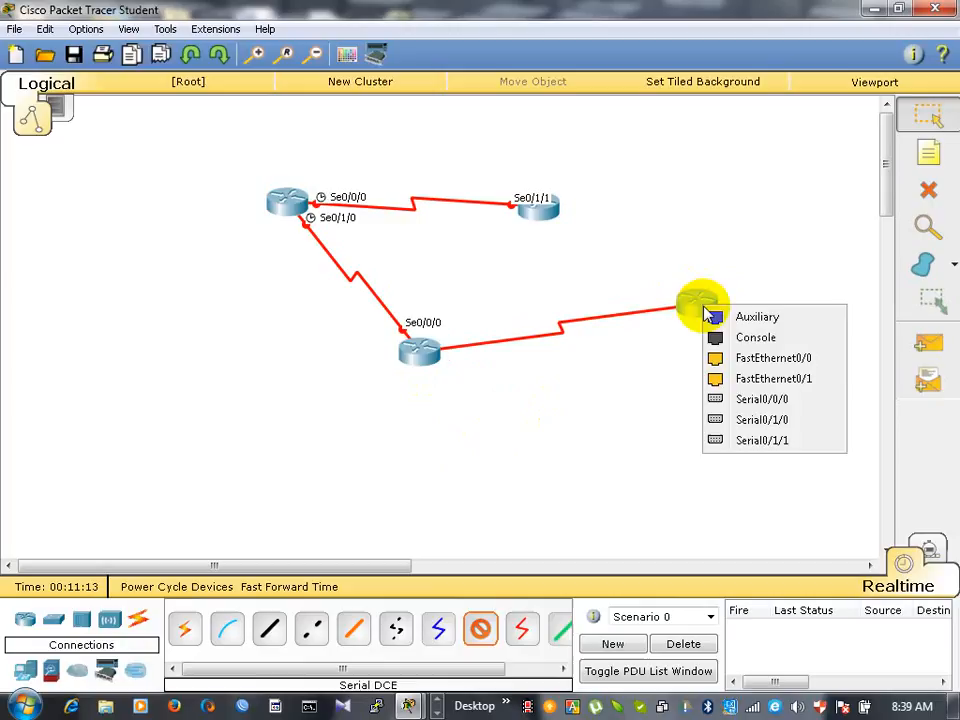
left_click(748, 400)
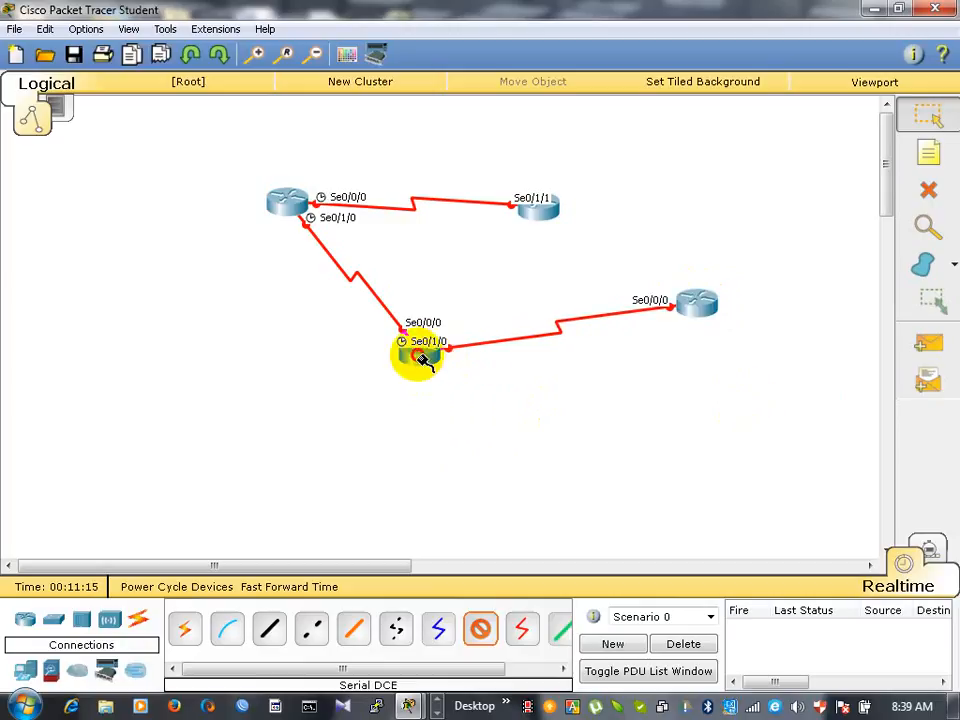
- Connect the lower router's Serial0/1/1 to the upper-middle router's Serial0/0/0 with a Serial DCE cable
left_click(424, 360)
left_click(476, 452)
left_click(560, 215)
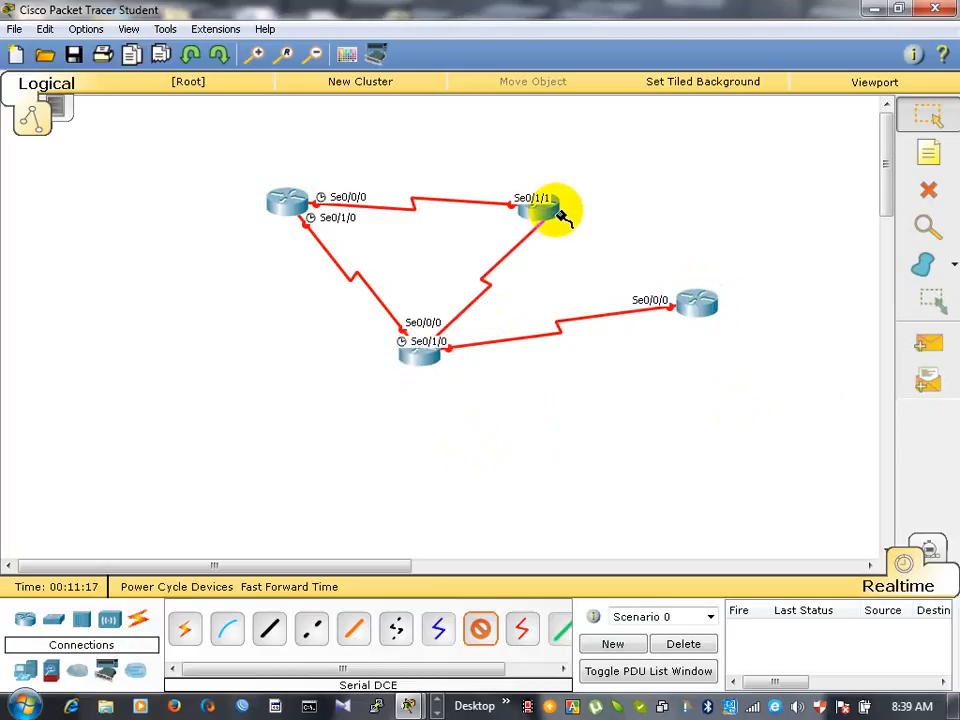
left_click(560, 215)
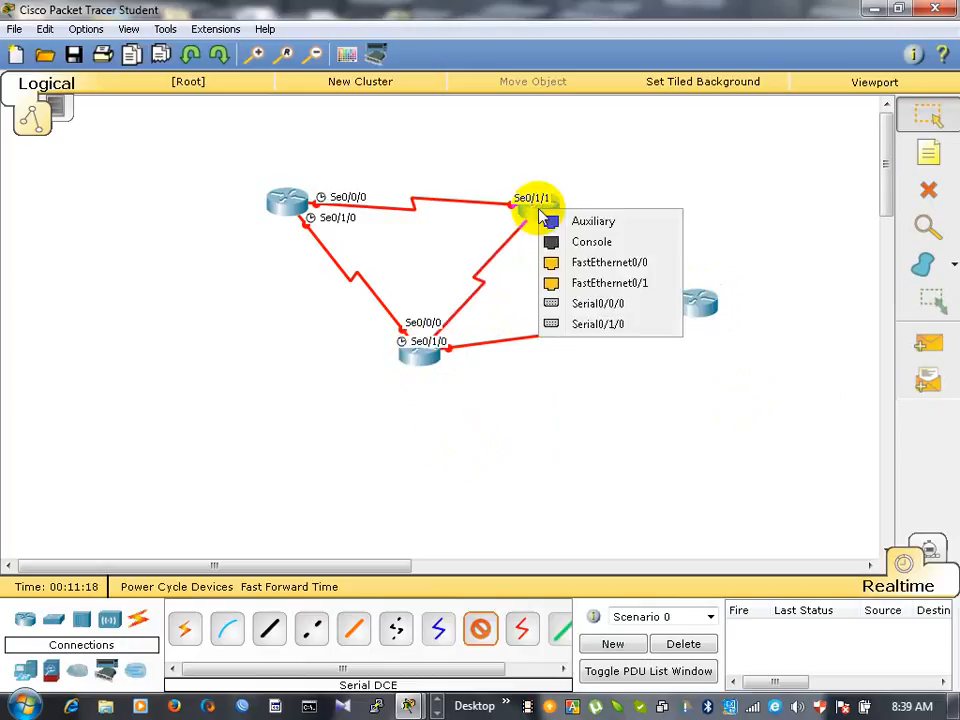
left_click(587, 310)
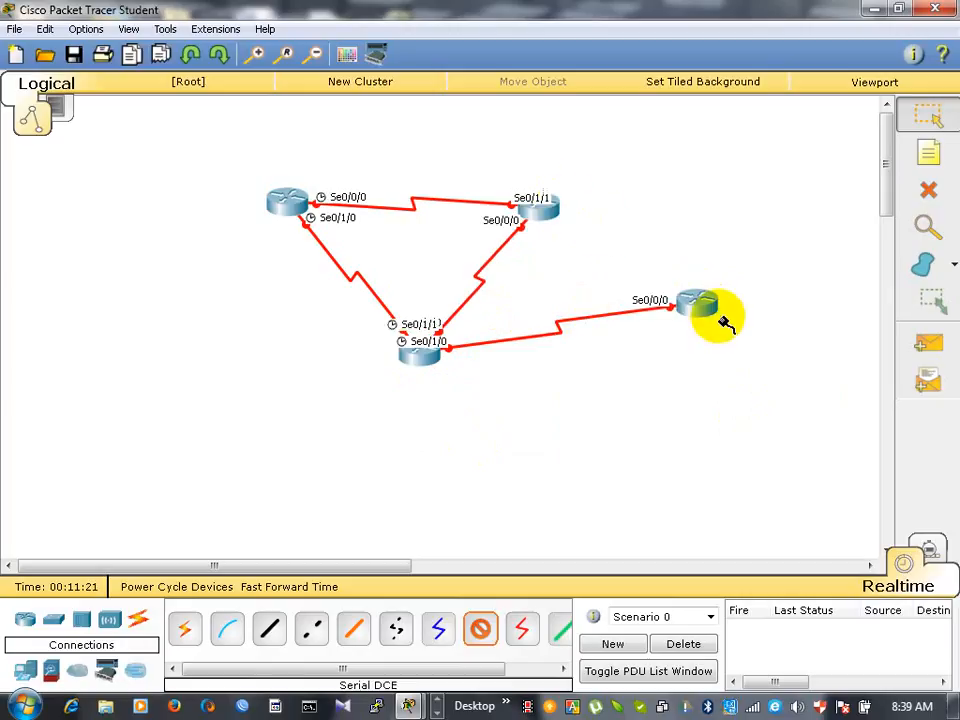
- Add a WIC-1T module in the upper-middle router's empty slot above its existing WIC-1T, power it back on, and close its window
left_click(928, 118)
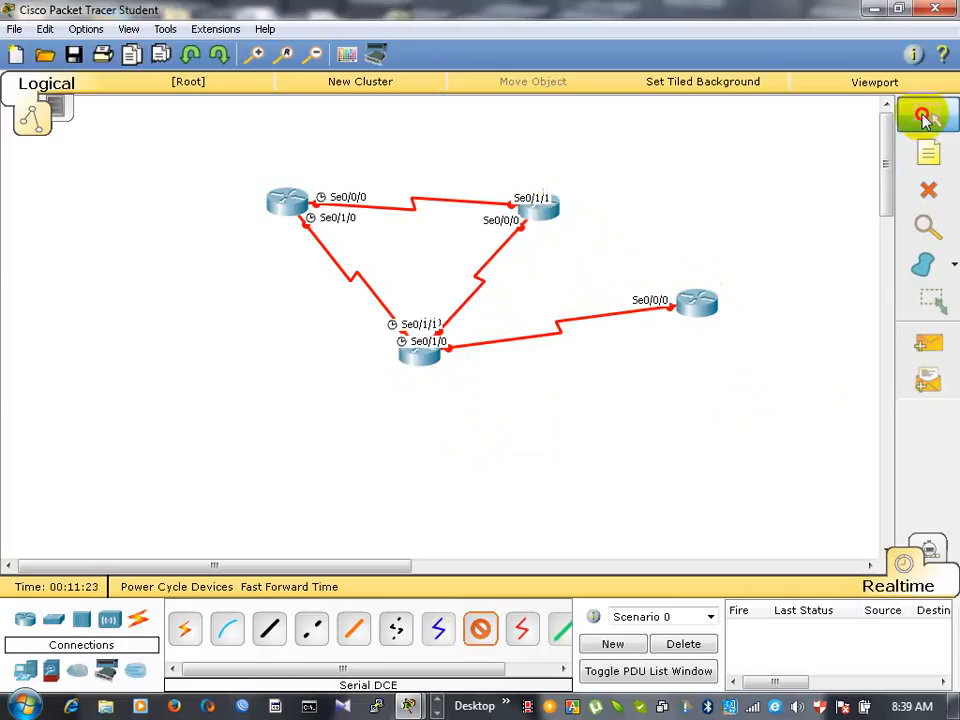
left_click(540, 222)
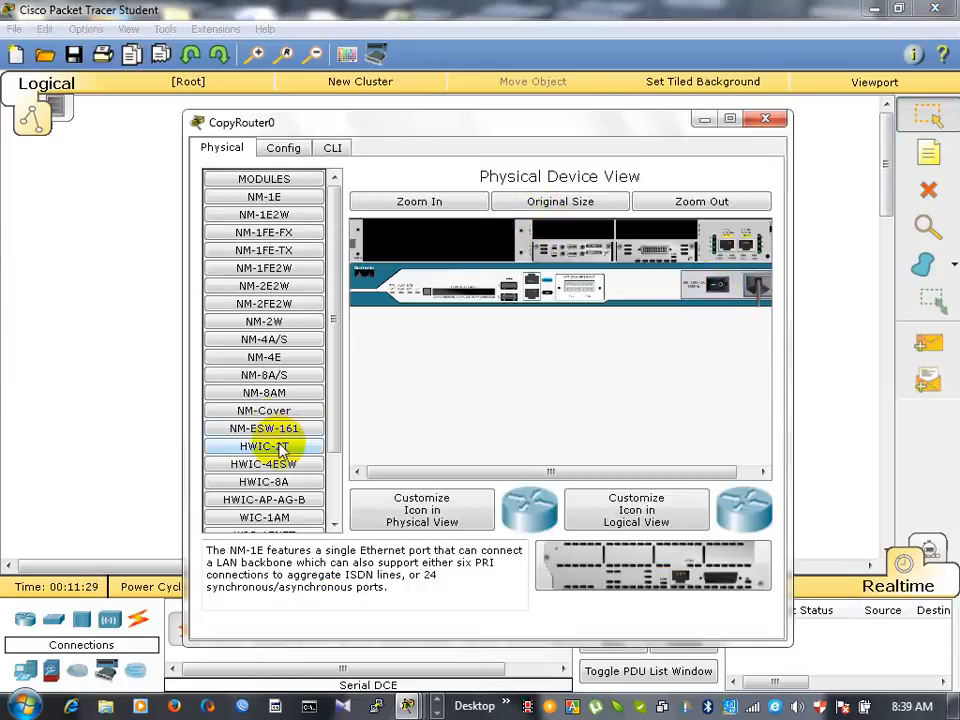
left_click_drag(333, 354, 337, 415)
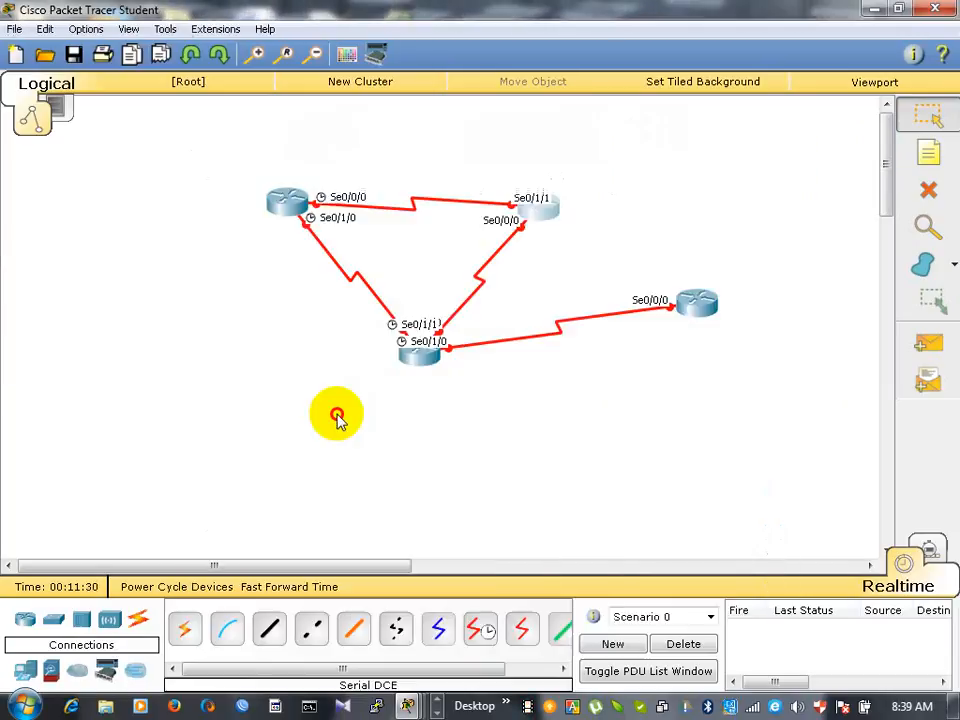
left_click(540, 220)
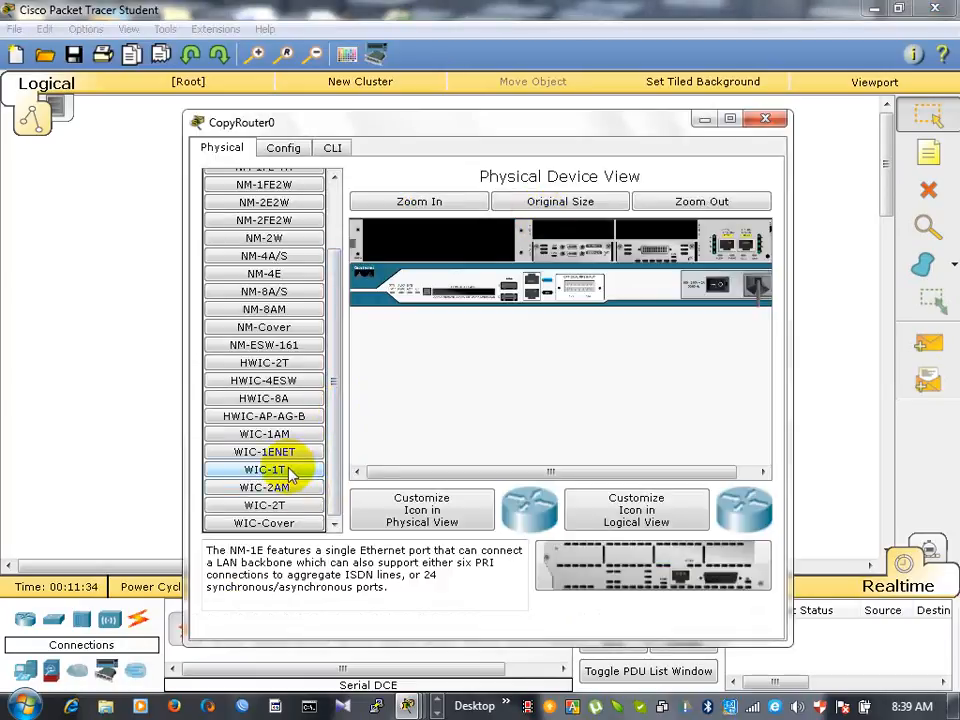
left_click_drag(288, 471, 716, 290)
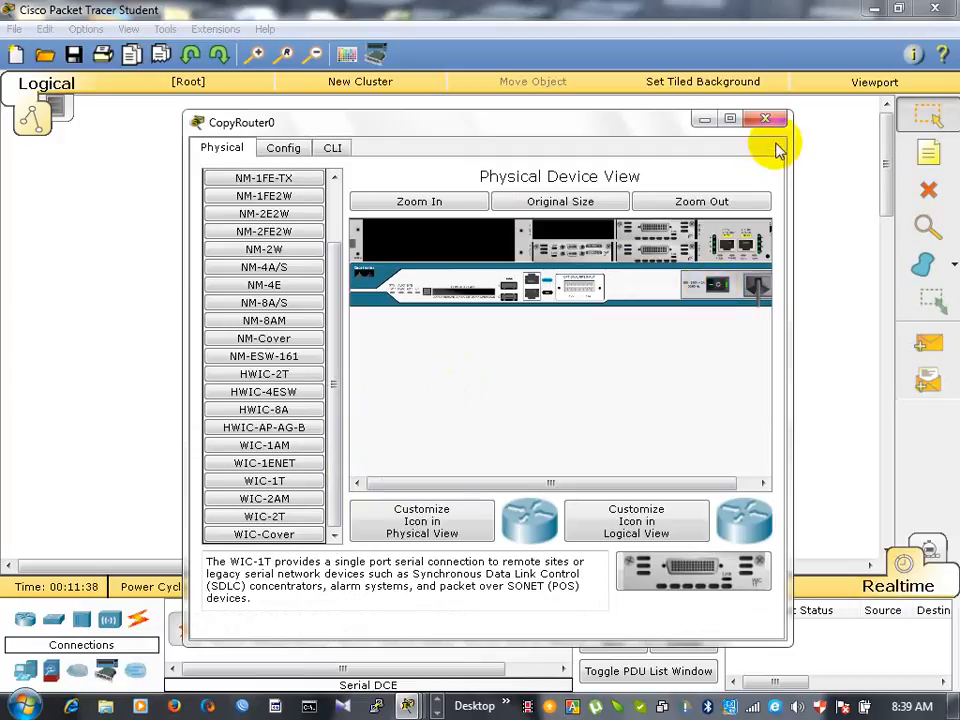
left_click(334, 147)
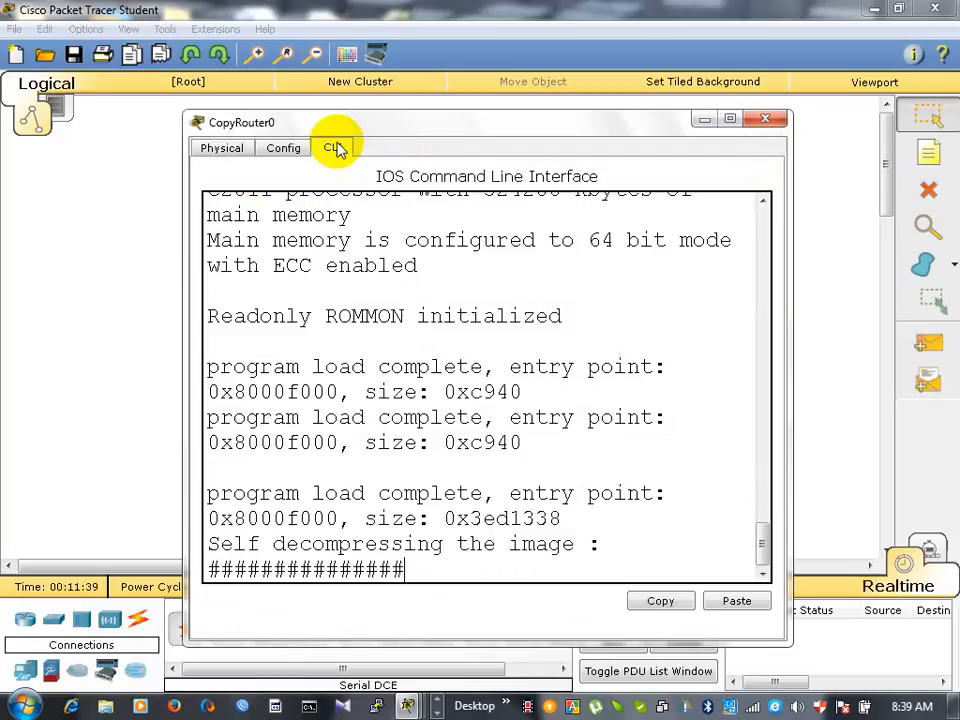
left_click(765, 121)
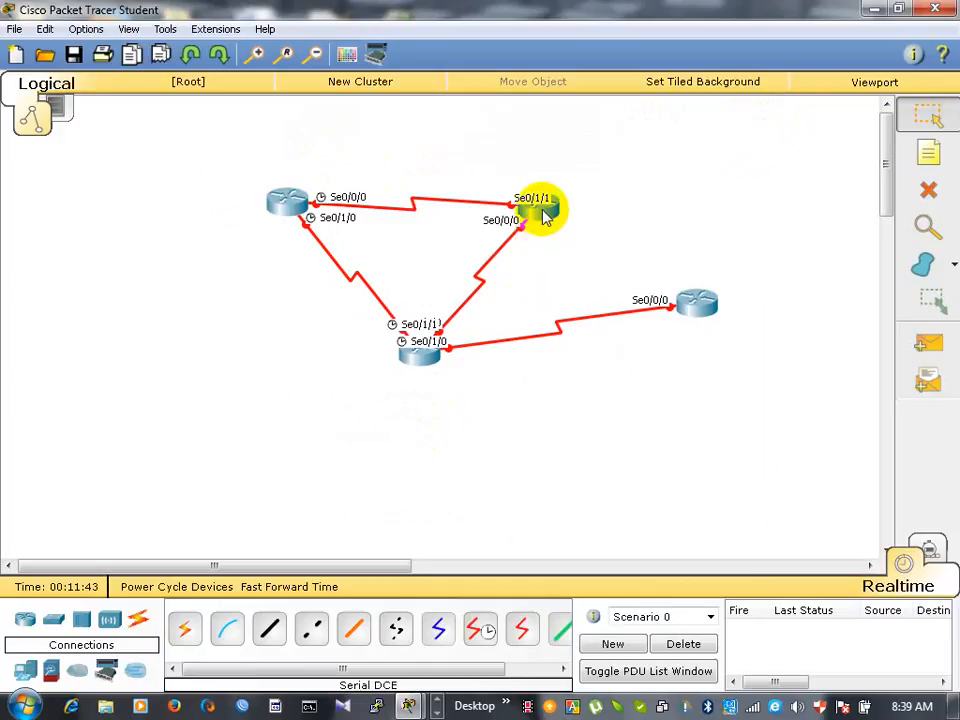
- Connect the upper-middle router's Serial0/1/0 to the far-right router's Serial0/1/0 with a Serial DCE cable
mouse_move(545, 220)
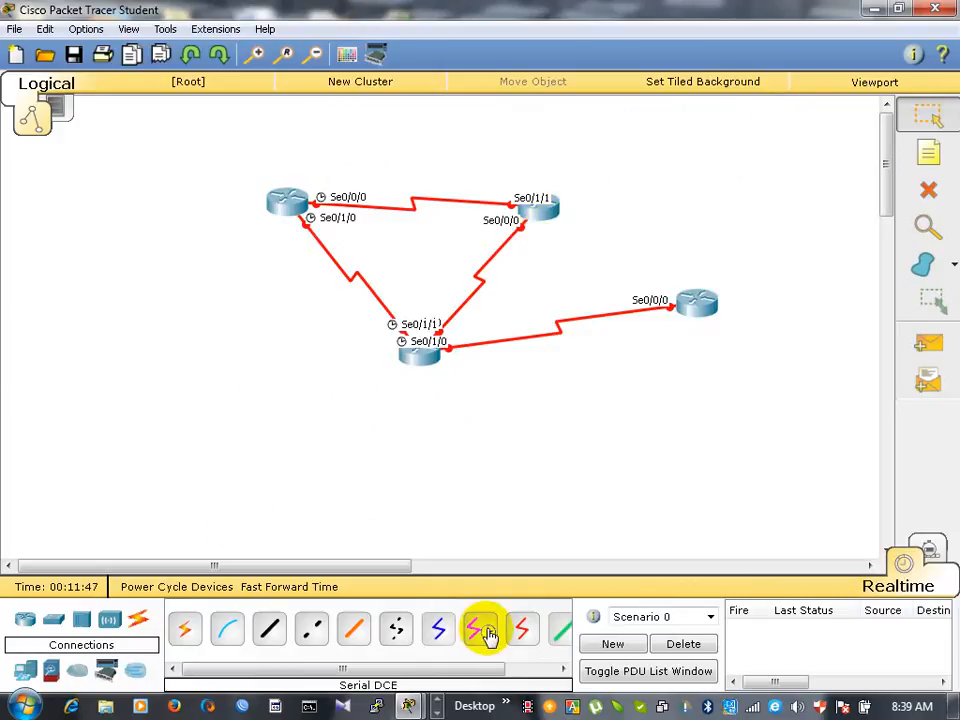
left_click(482, 632)
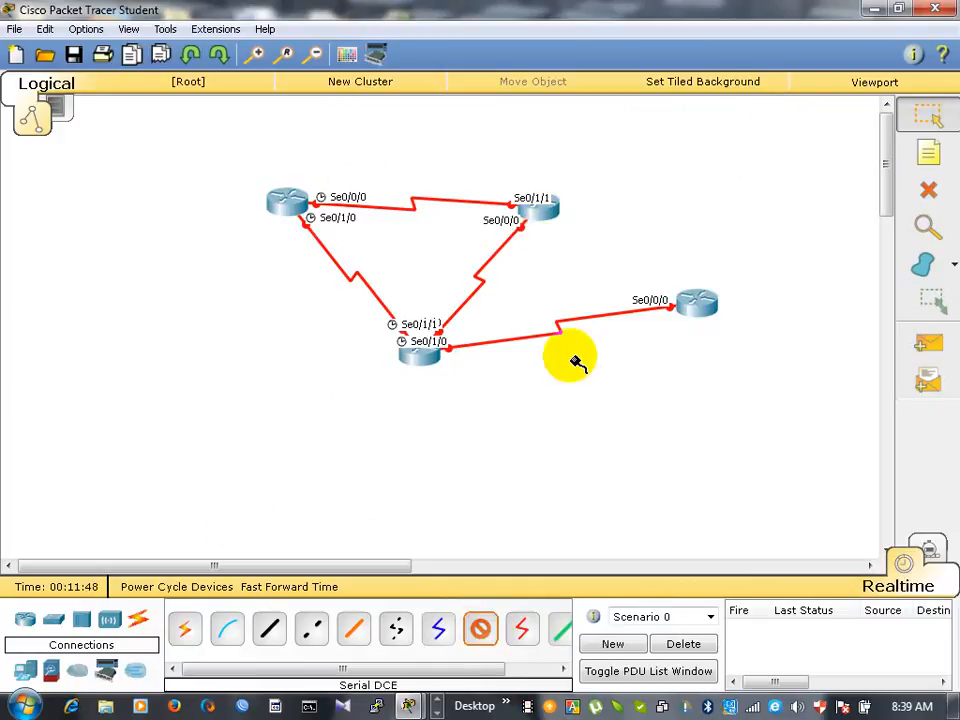
left_click(546, 212)
left_click(596, 305)
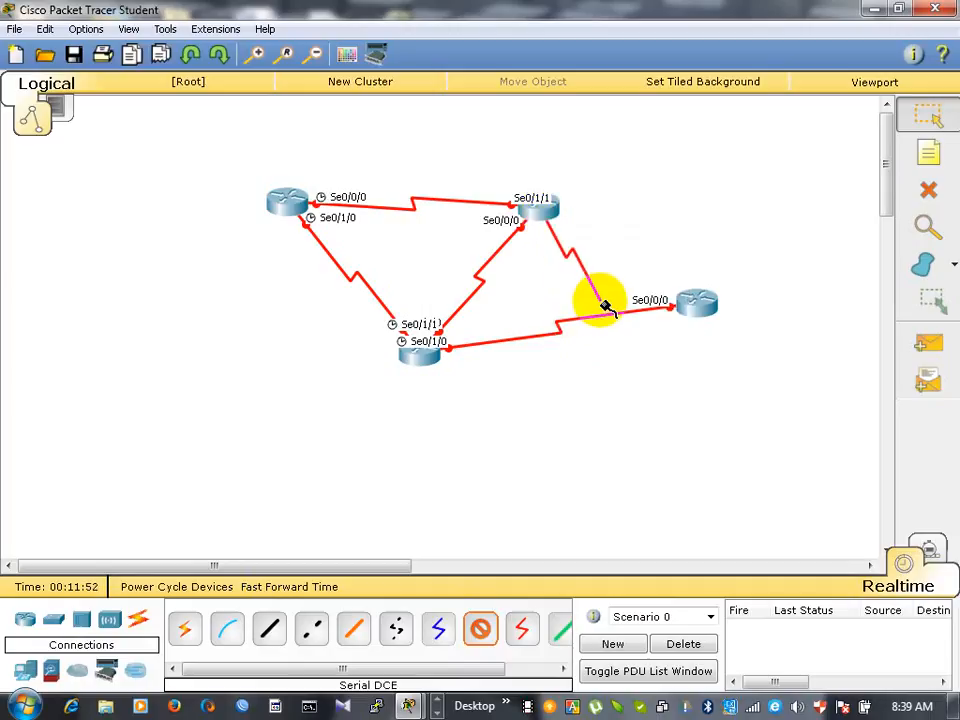
left_click(698, 308)
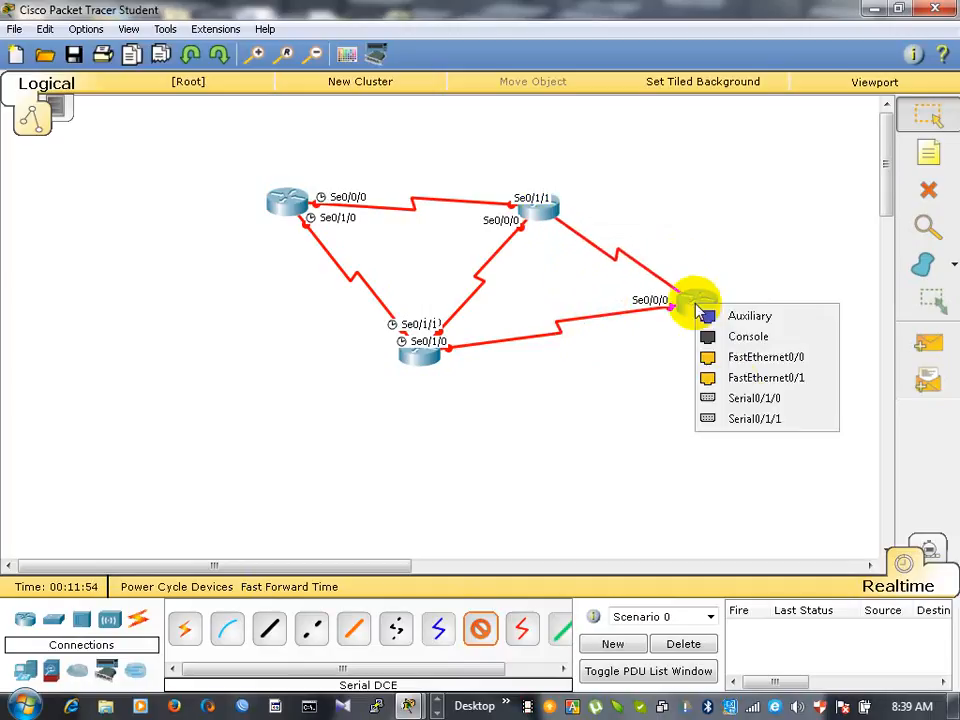
left_click(738, 399)
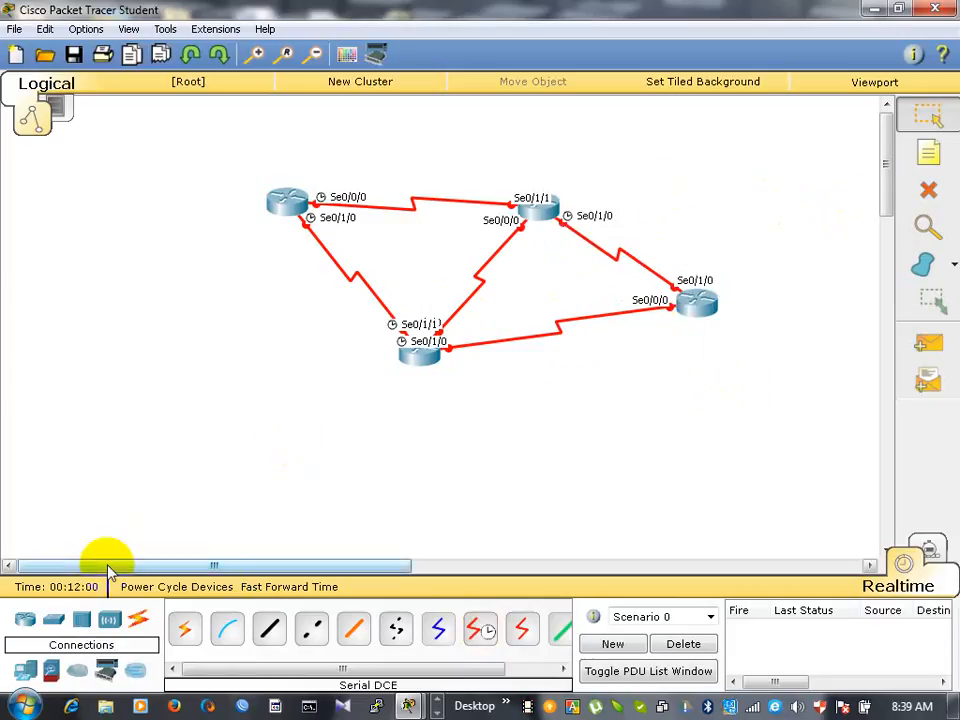
- Place four 2960-24TT switches: left of the upper-left router, above the upper-middle one, and below the lower and far-right ones
left_click(55, 625)
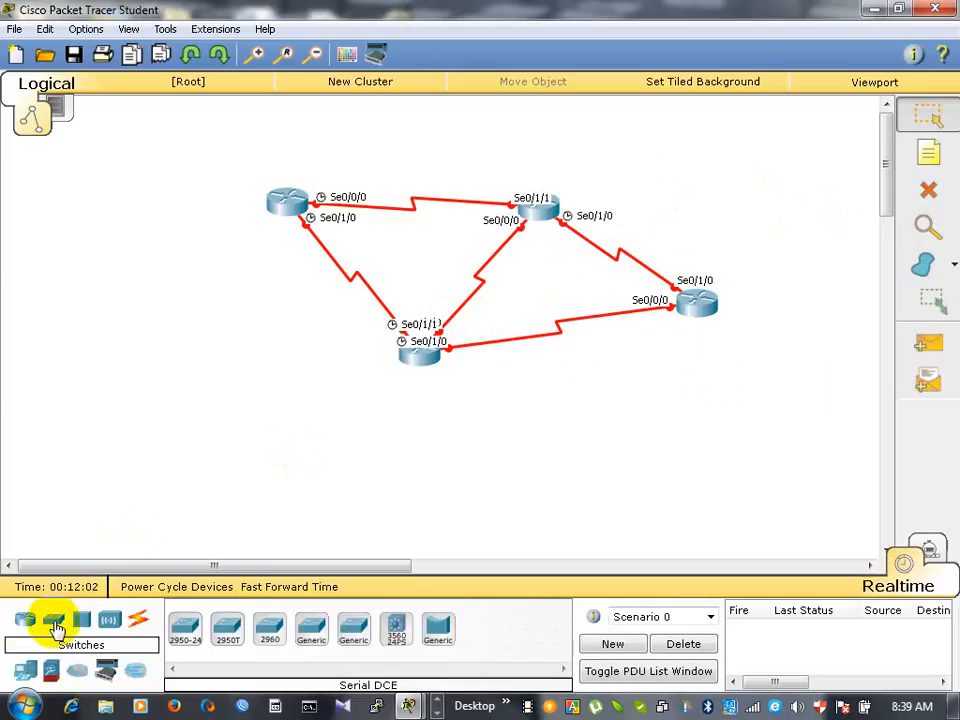
left_click(268, 627)
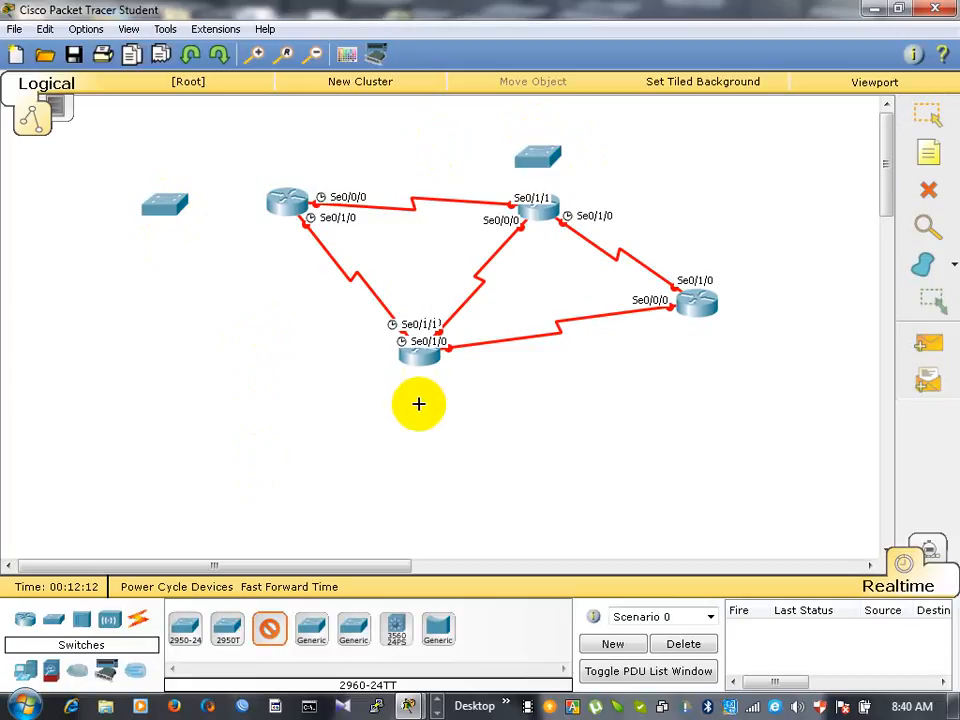
left_click(697, 391)
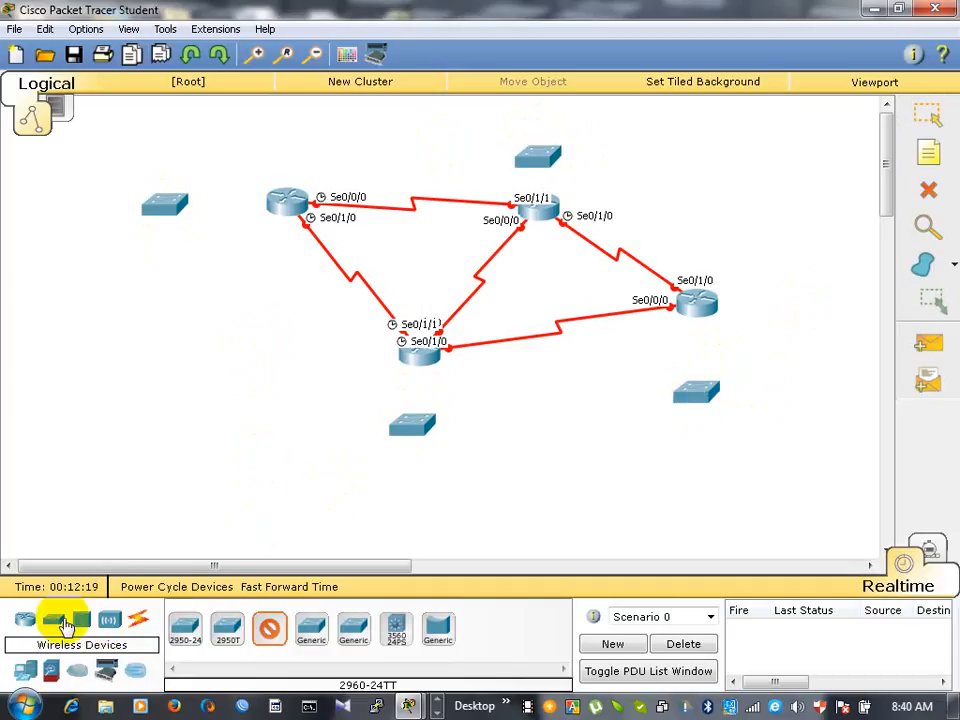
- Place eight PC-PT end devices on the workspace, two beside each of the four switches
left_click(25, 671)
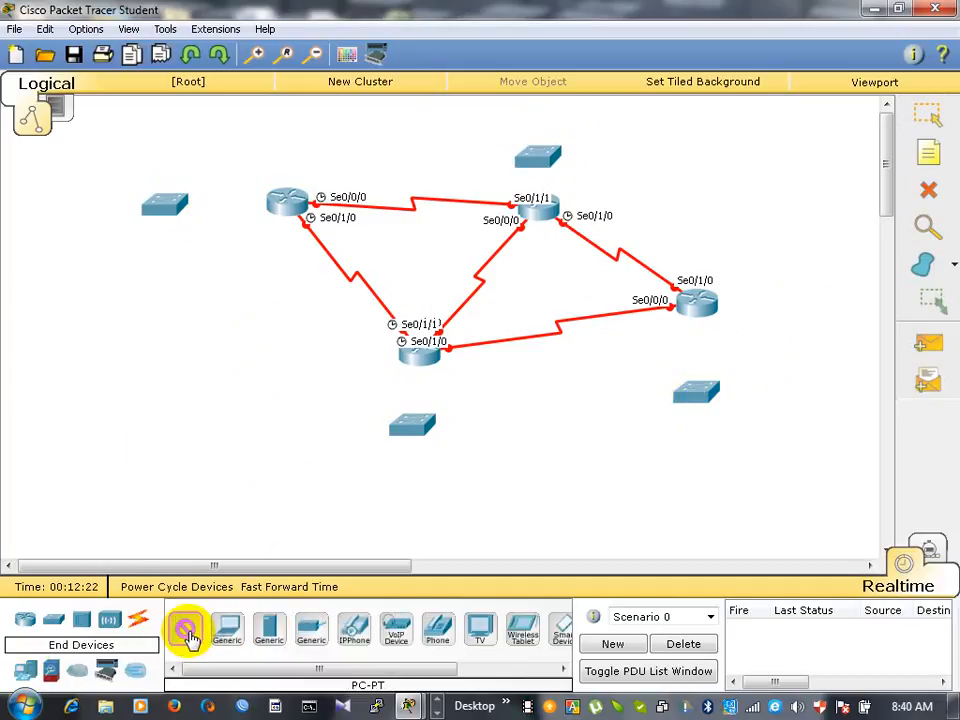
left_click(66, 162)
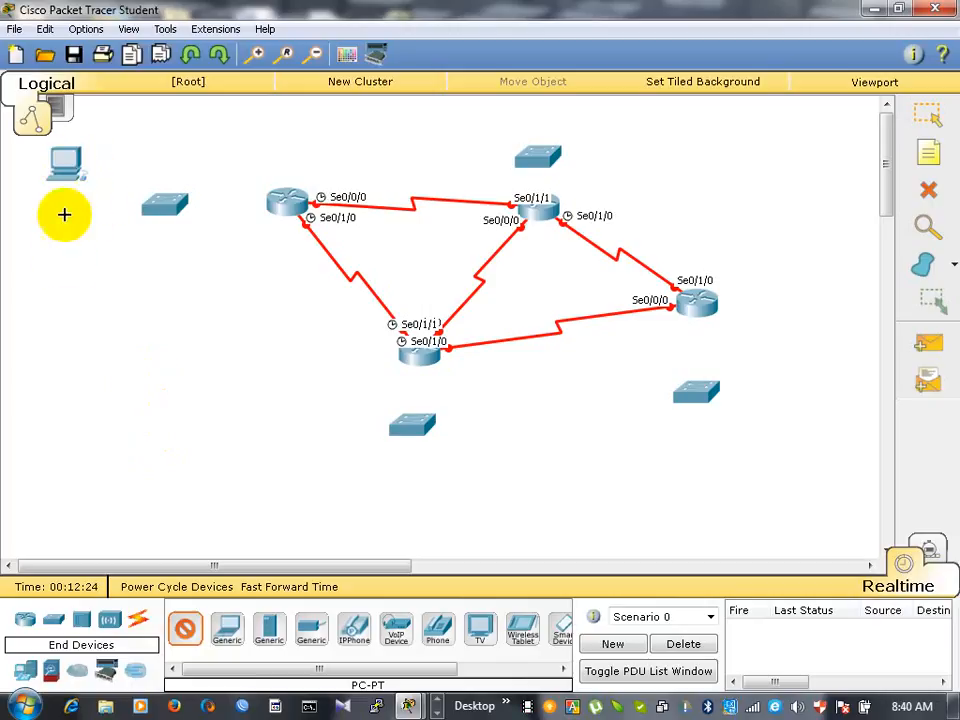
left_click(64, 267)
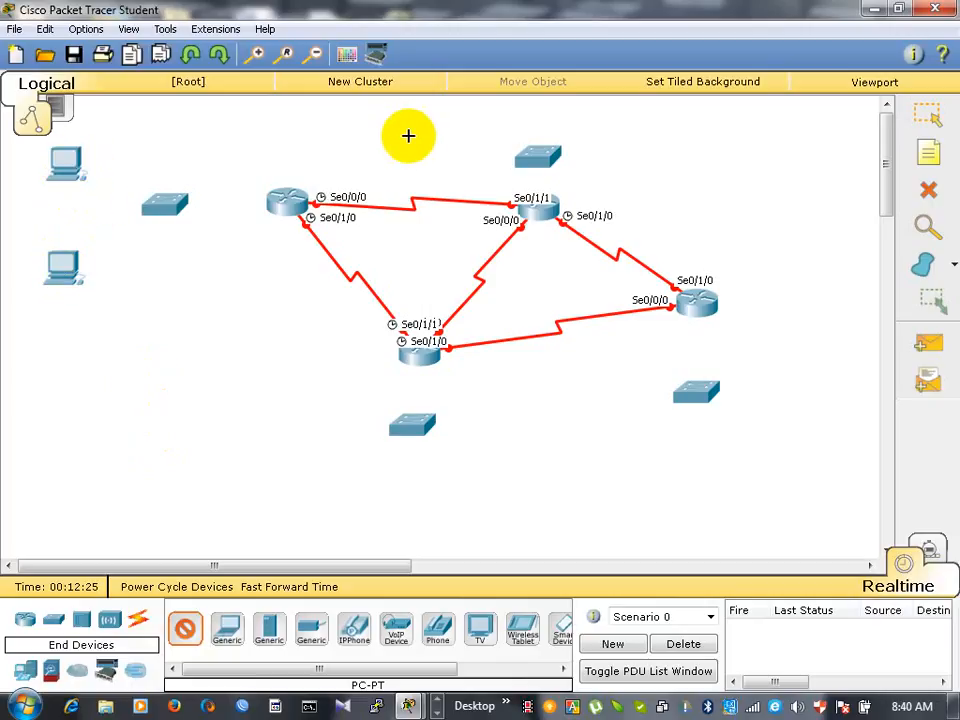
left_click(471, 110)
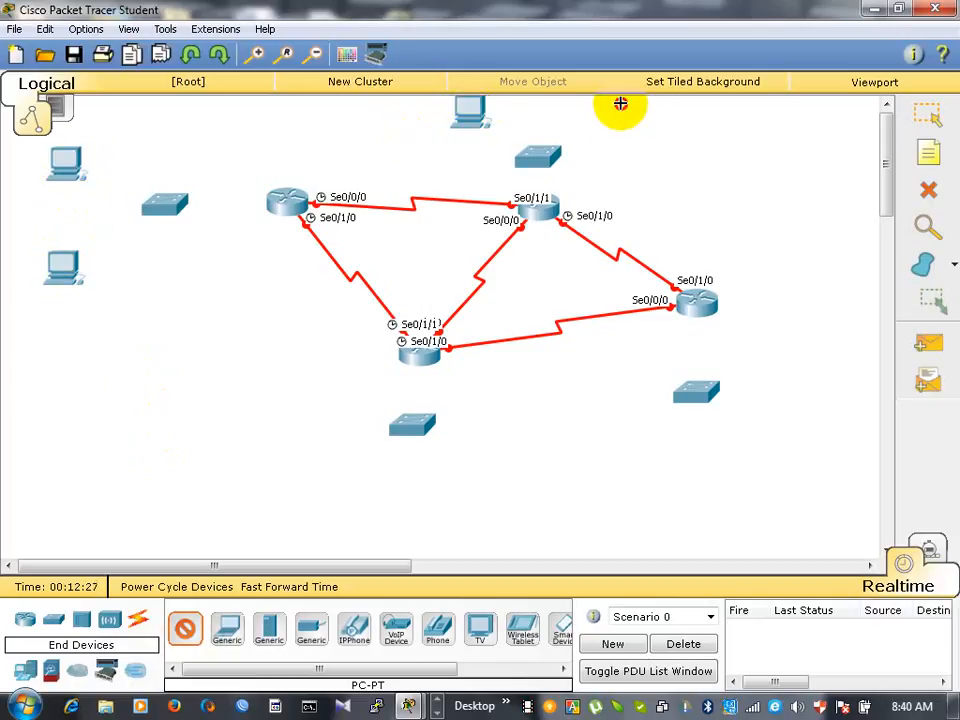
left_click(620, 103)
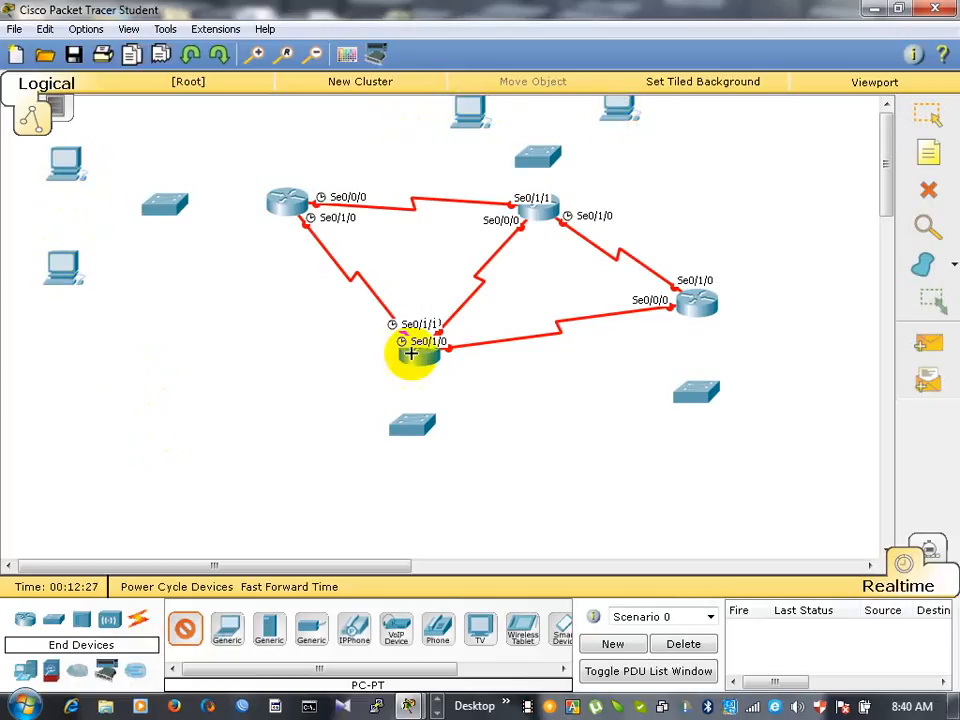
left_click(333, 473)
left_click(491, 473)
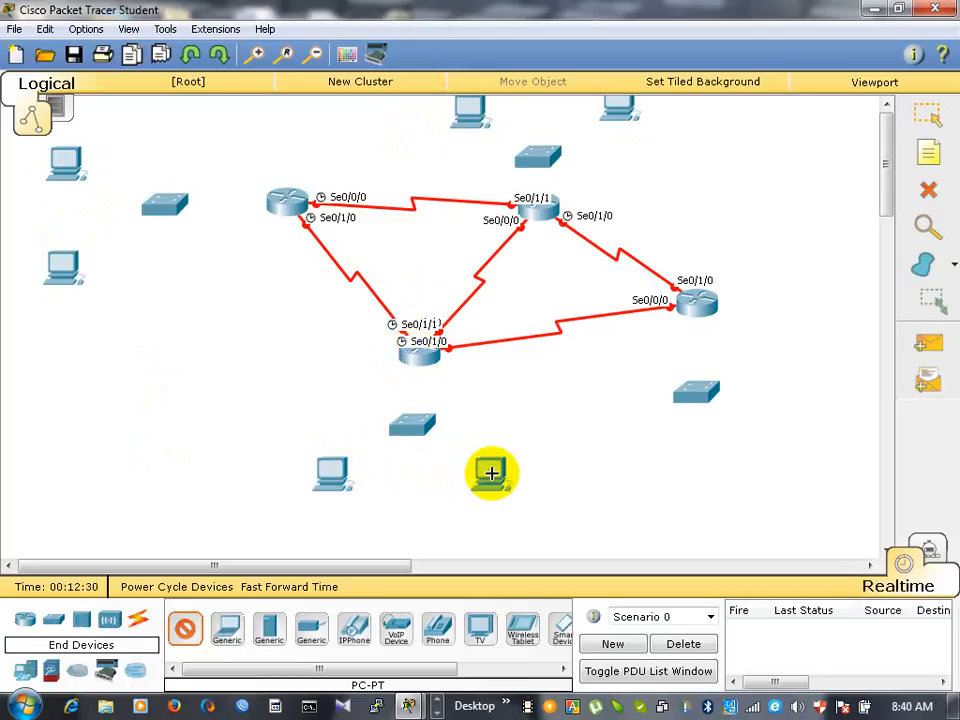
left_click(645, 468)
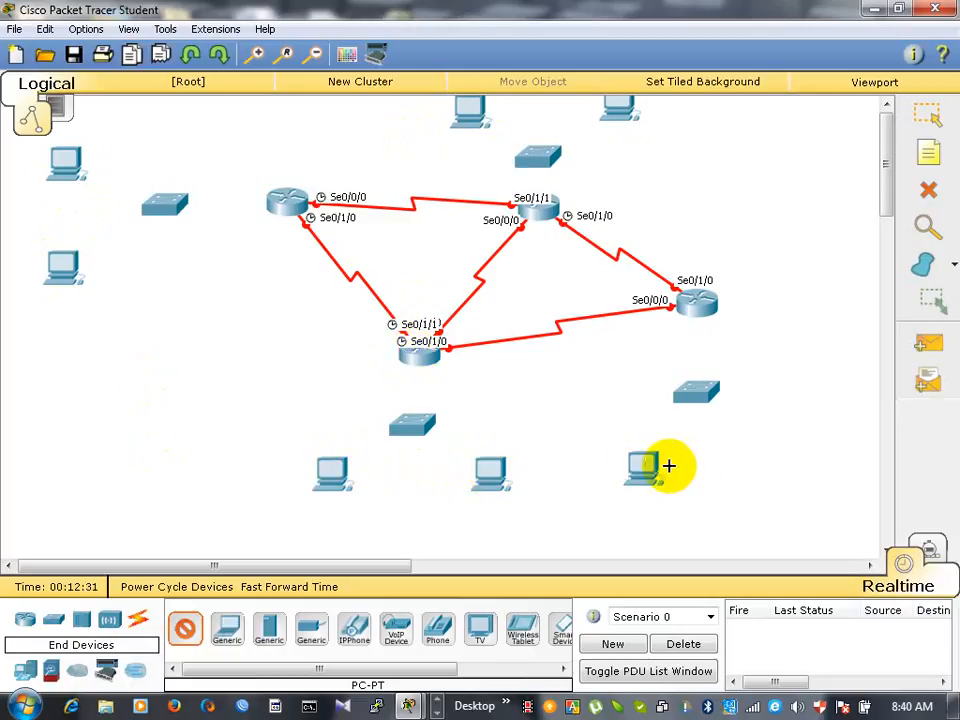
left_click(779, 466)
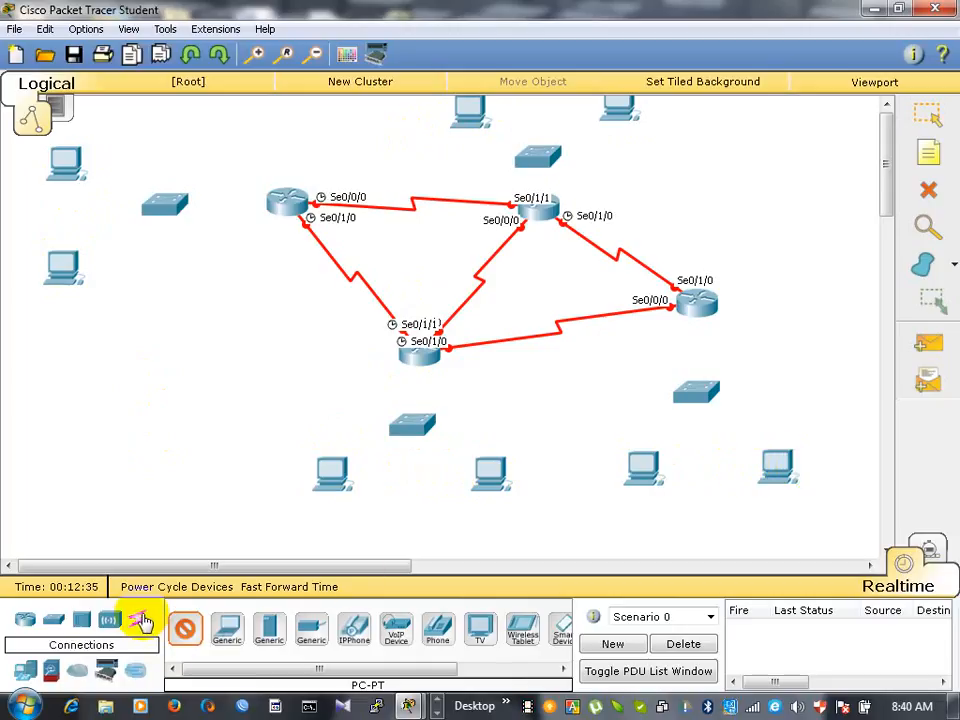
- Connect the far-left switch's FastEthernet0/1 to the upper PC and FastEthernet0/2 to the lower PC, both on FastEthernet0, with Copper Straight-Through cables
left_click(141, 621)
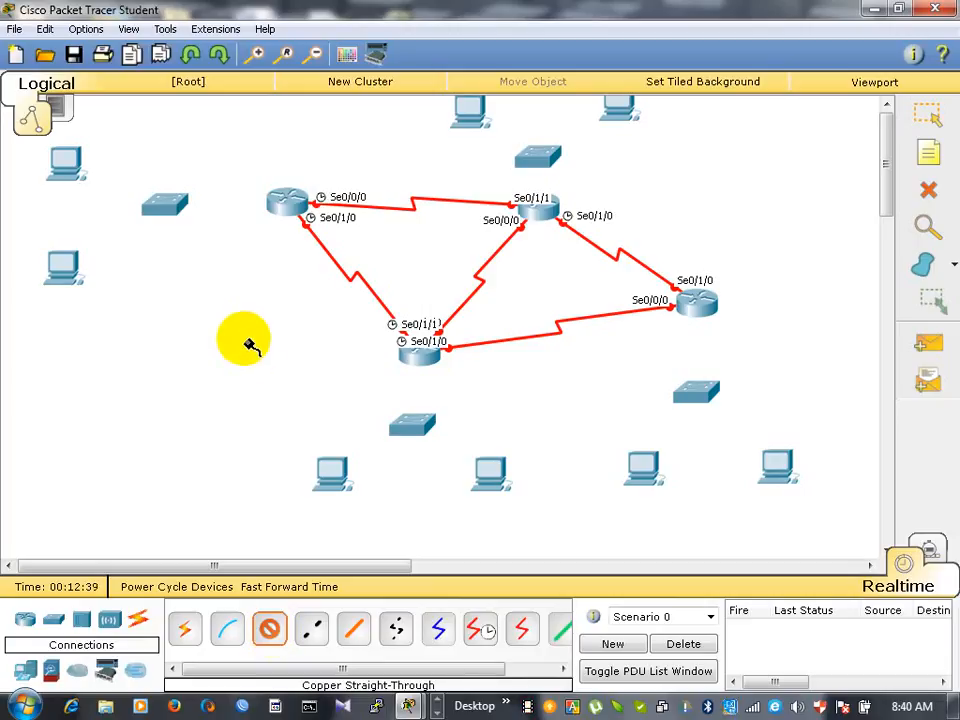
left_click(158, 205)
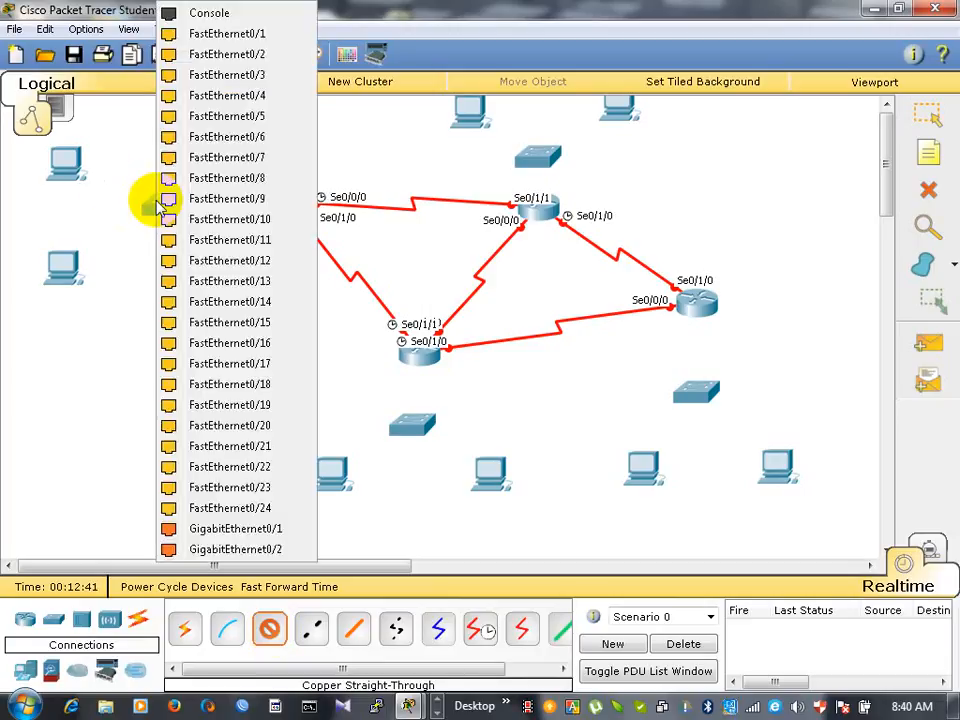
left_click(208, 33)
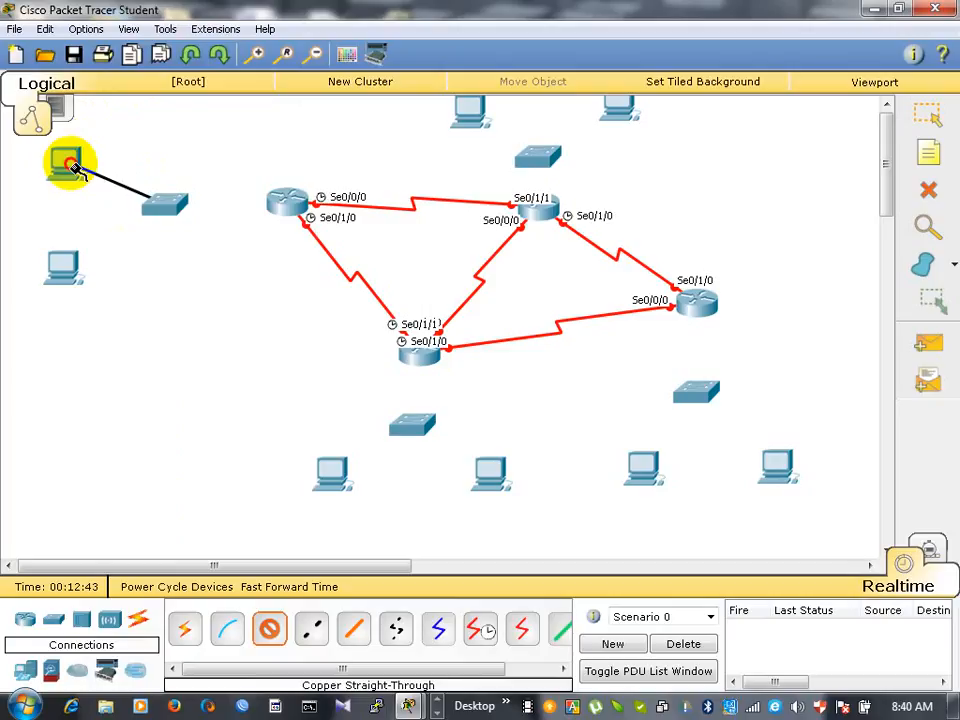
left_click(72, 164)
left_click(122, 197)
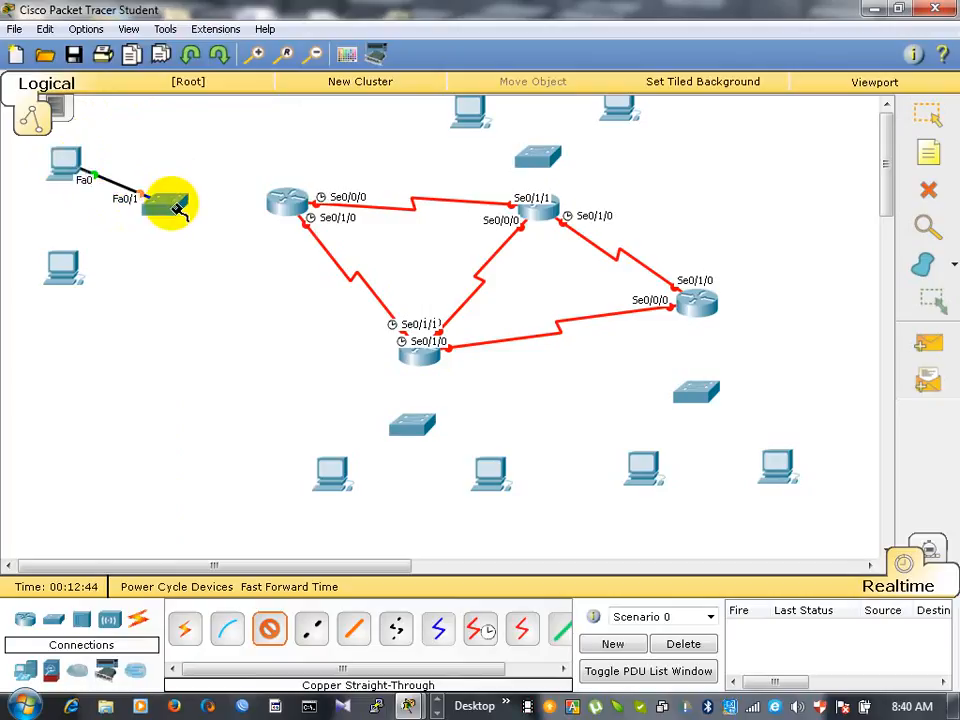
left_click(167, 201)
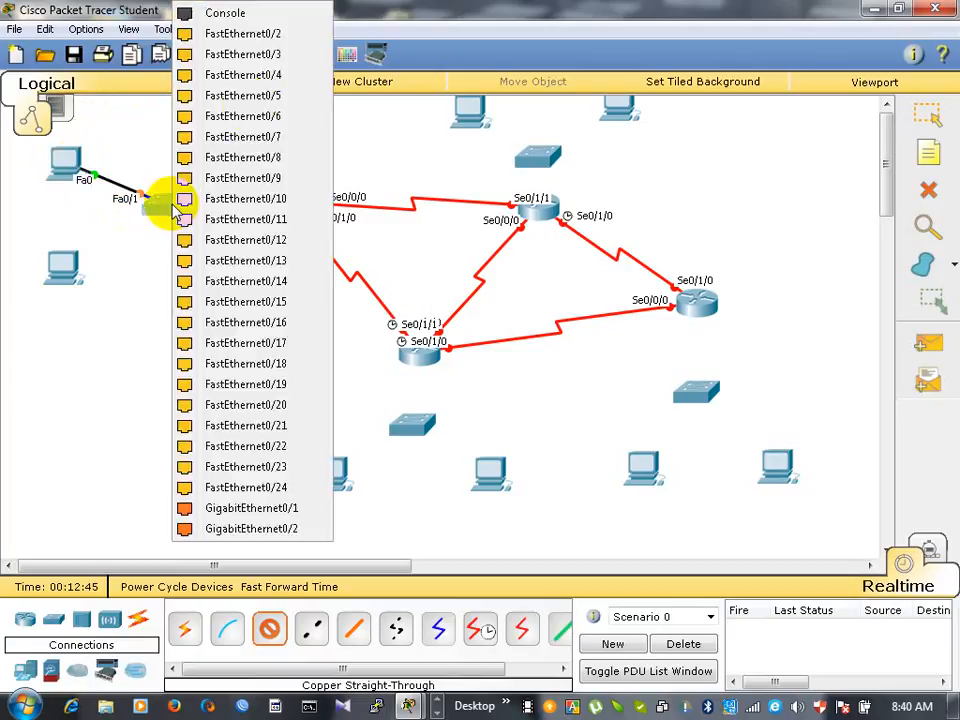
left_click(268, 36)
left_click(59, 268)
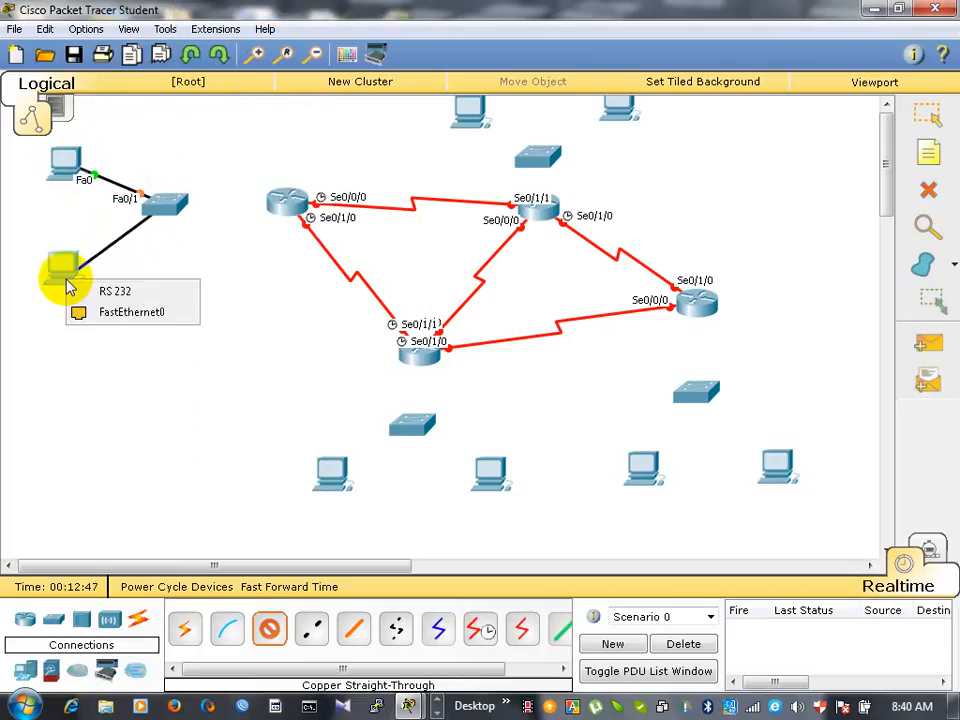
left_click(115, 314)
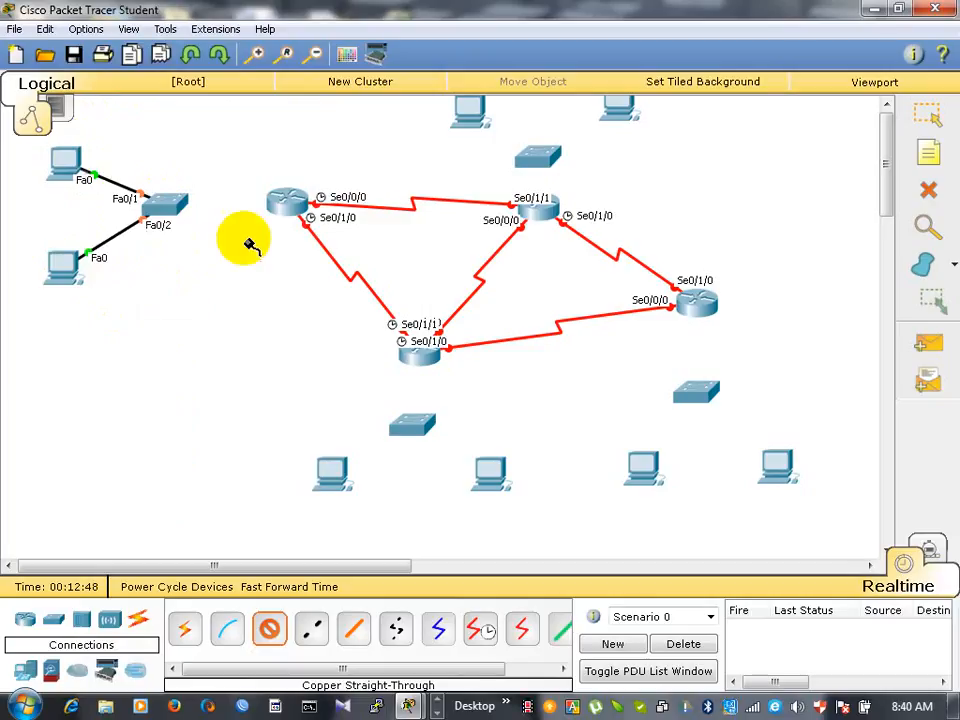
- Cable the switch below the lower router to its PCs' FastEthernet0 ports with Copper Straight-Through: FastEthernet0/11 to the left PC, FastEthernet0/21 to the right PC
left_click(410, 430)
left_click(482, 242)
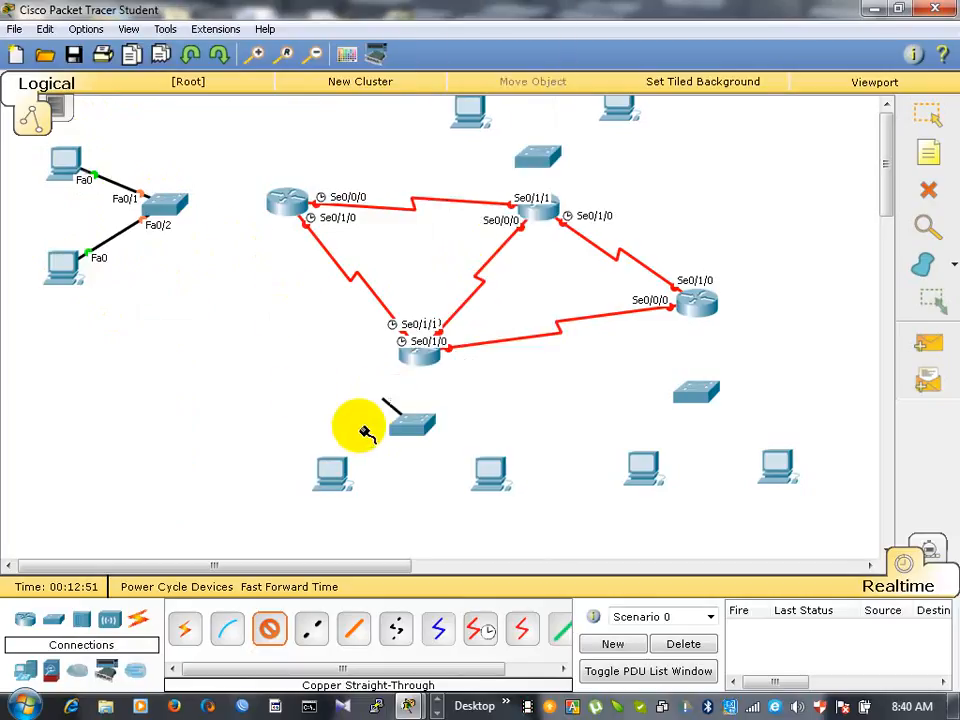
left_click(333, 469)
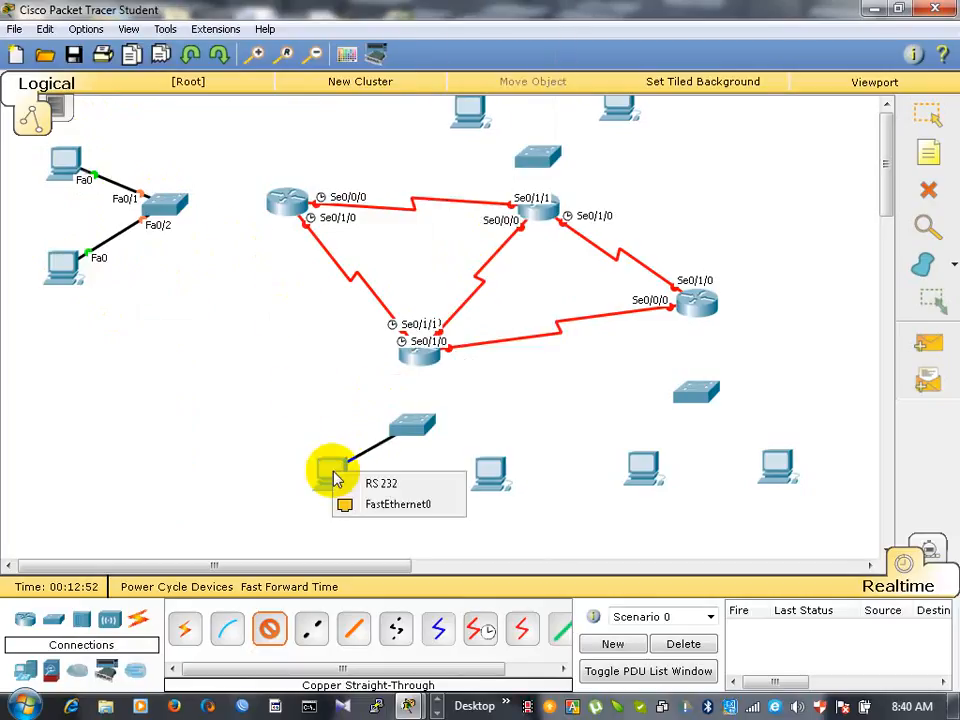
left_click(388, 507)
left_click(417, 430)
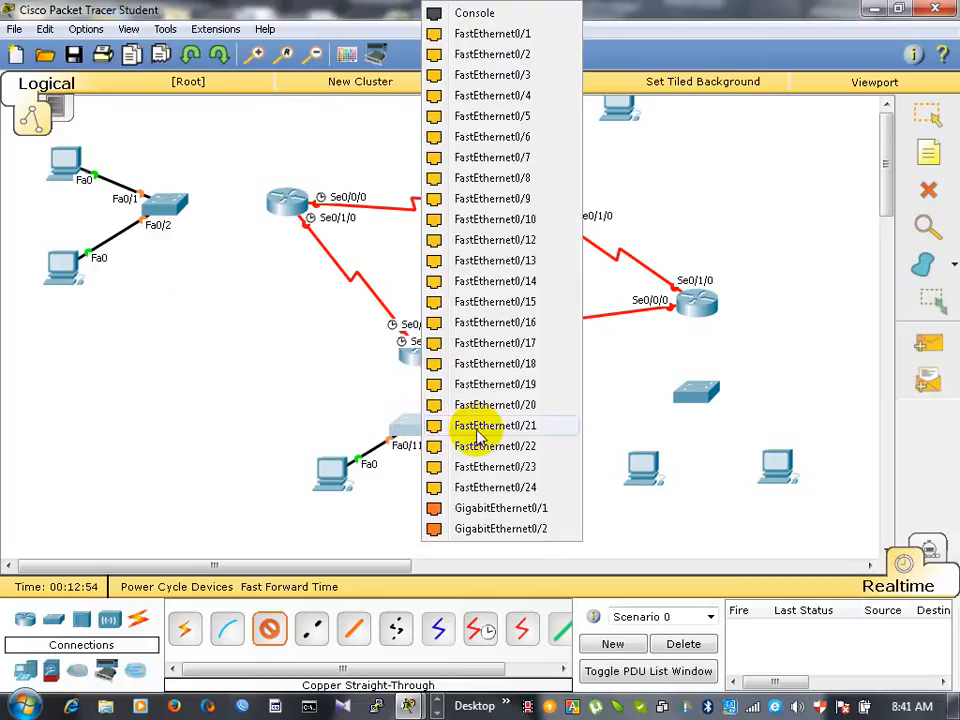
left_click(484, 436)
left_click(490, 482)
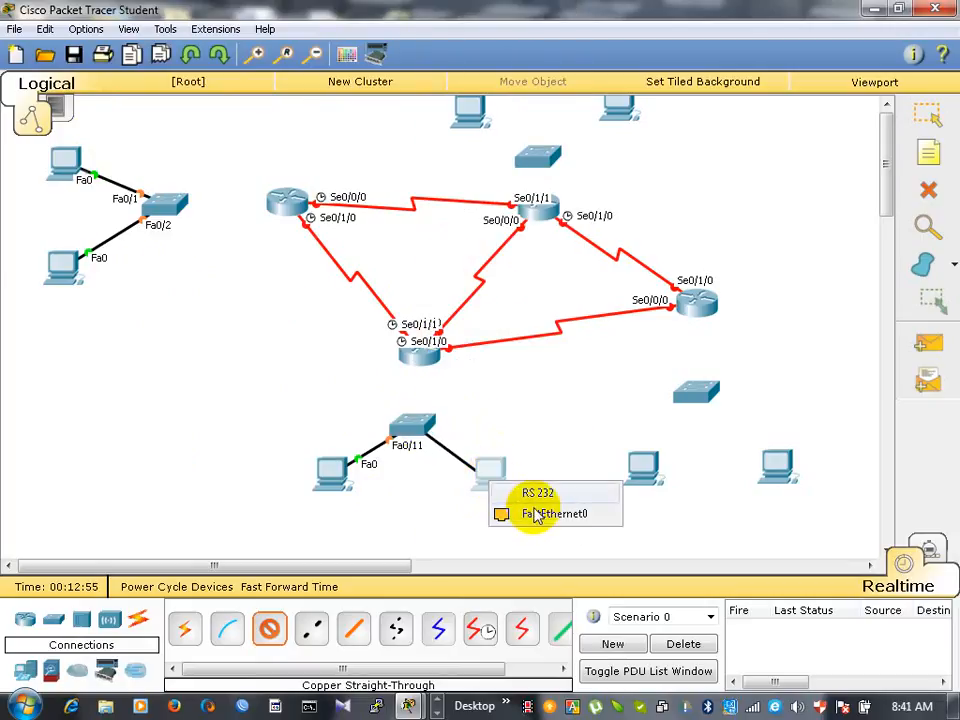
left_click(538, 515)
- Cable the switch below the far-right router to its PCs' FastEthernet0 ports with Copper Straight-Through: FastEthernet0/20 to the left PC, FastEthernet0/19 to the right
left_click(700, 400)
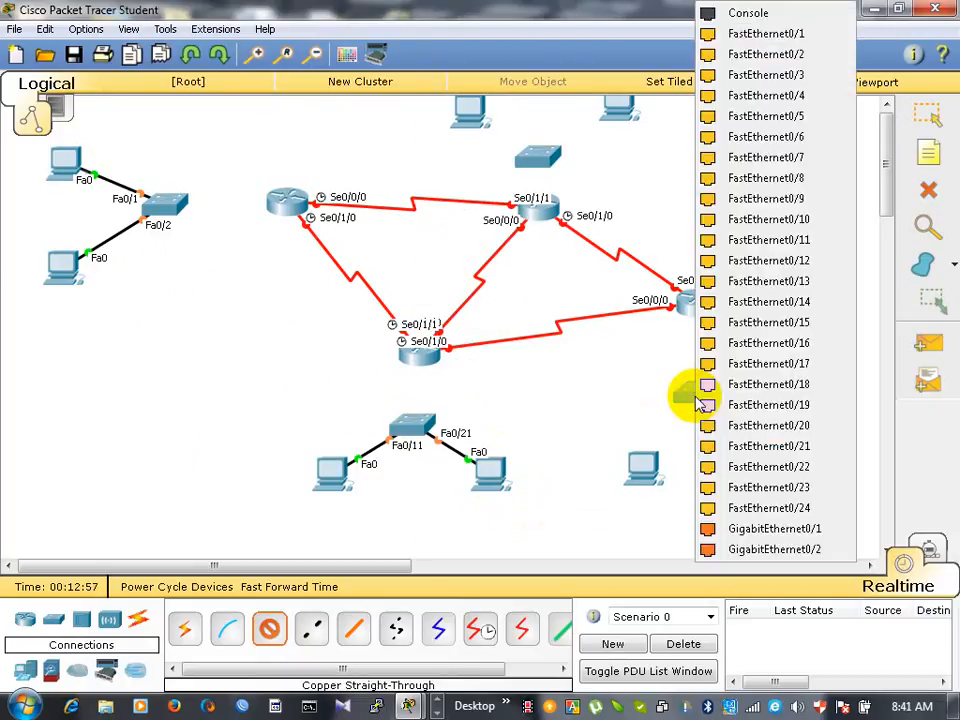
left_click(707, 424)
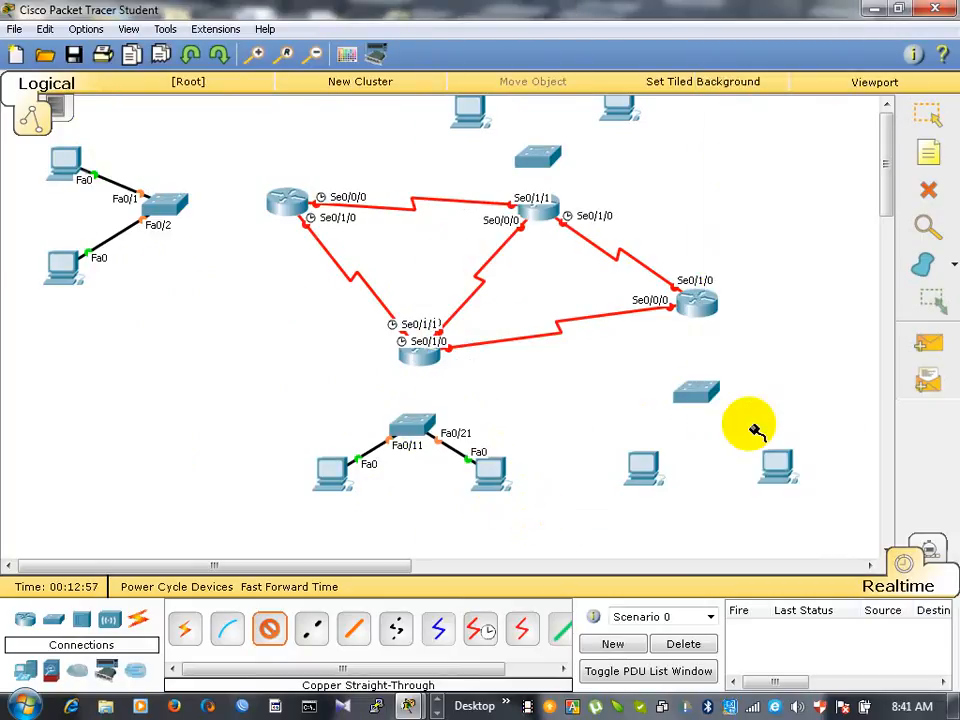
left_click(636, 472)
left_click(692, 505)
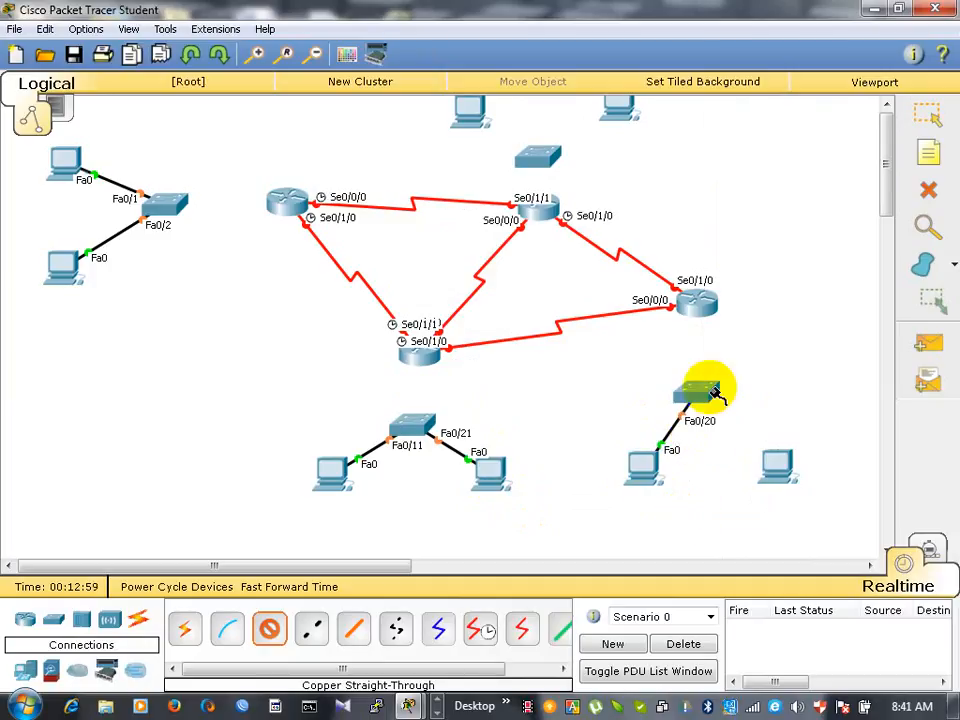
left_click(707, 391)
left_click(766, 406)
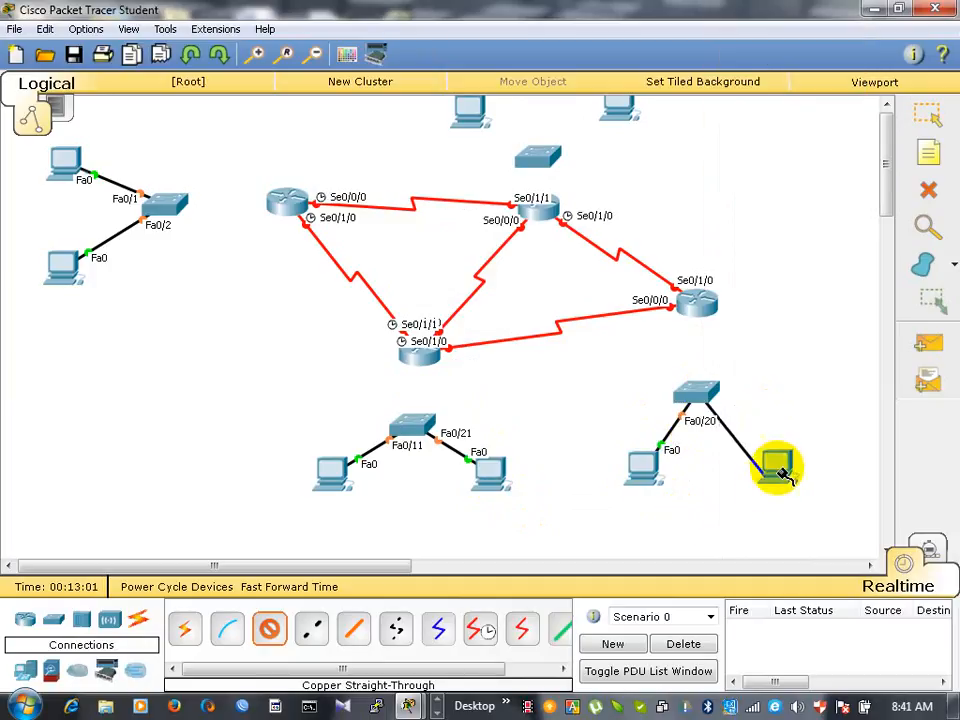
left_click(776, 463)
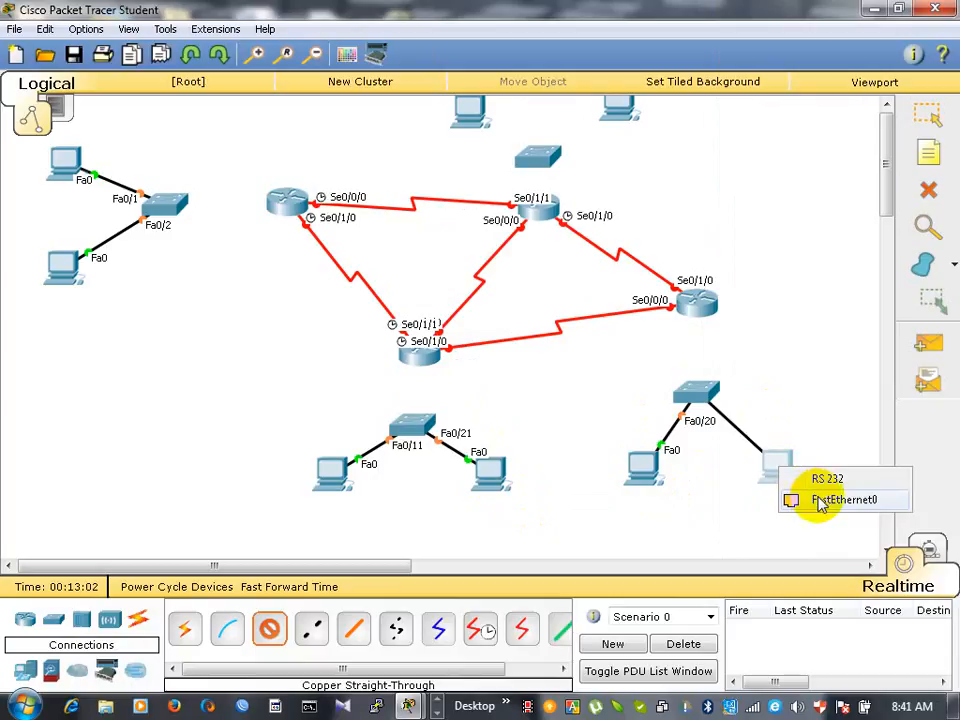
left_click(817, 500)
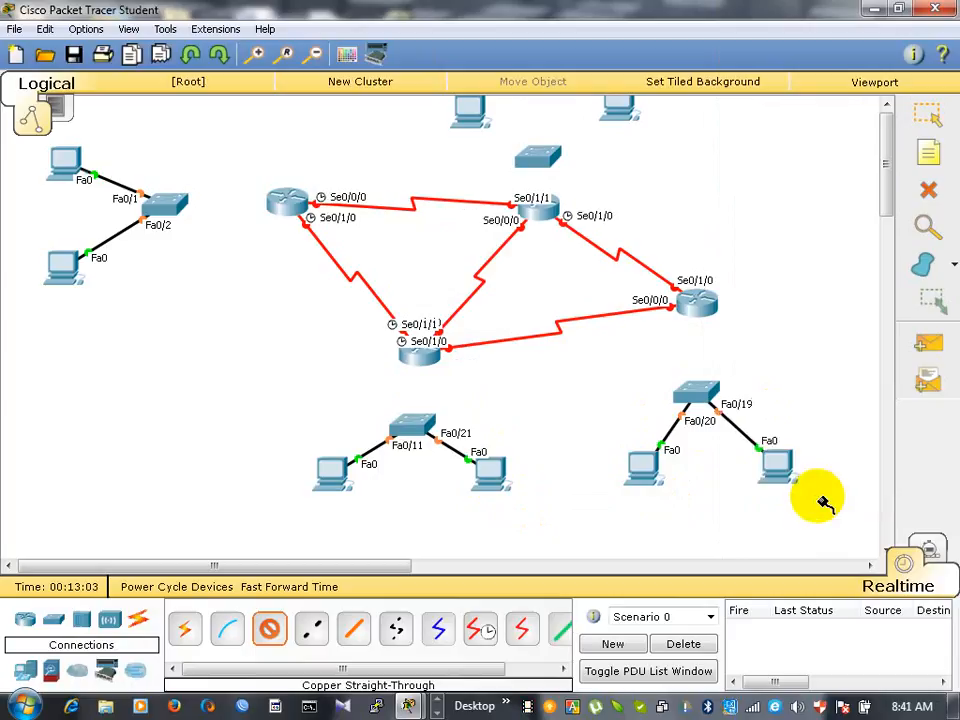
- Cable the switch above the upper-middle router to its PCs' FastEthernet0 ports with Copper Straight-Through: FastEthernet0/9 to the right PC, FastEthernet0/1 to the left
left_click(548, 163)
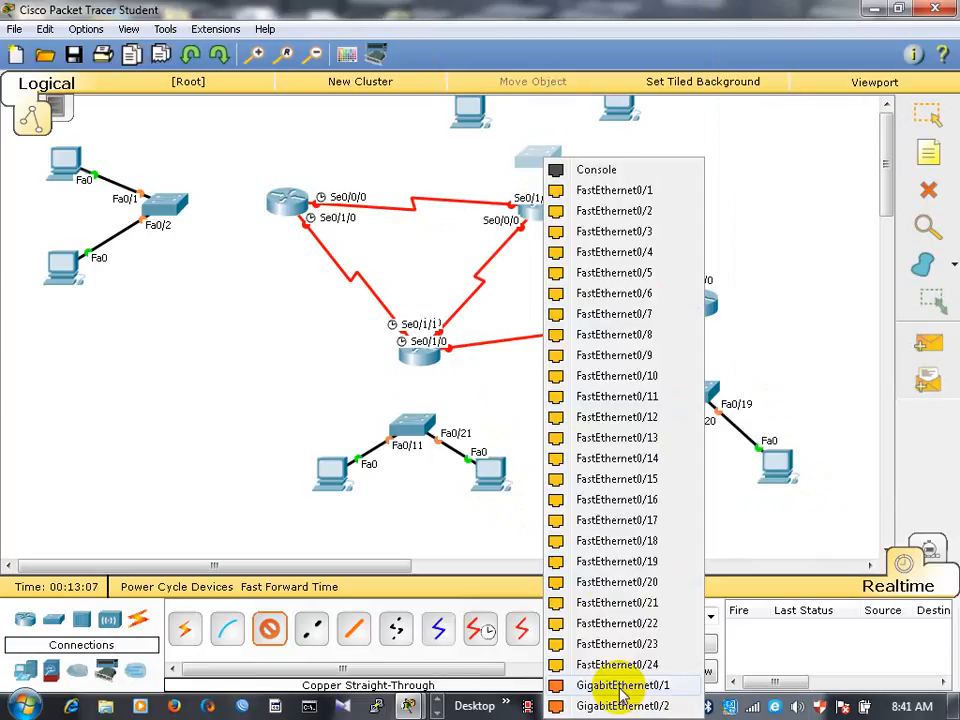
left_click(600, 357)
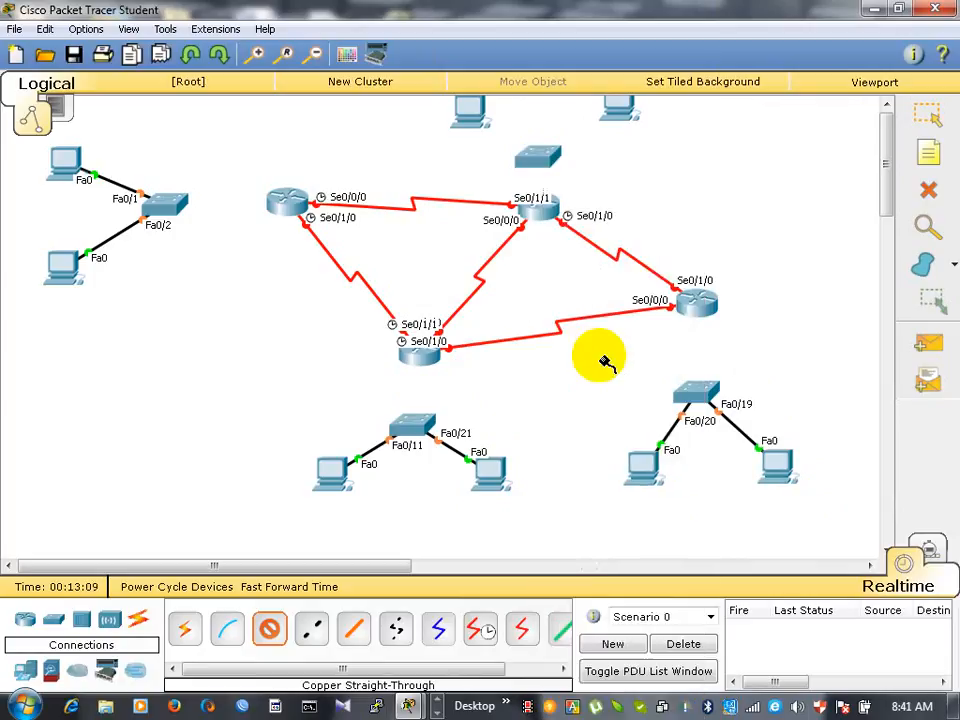
left_click(622, 115)
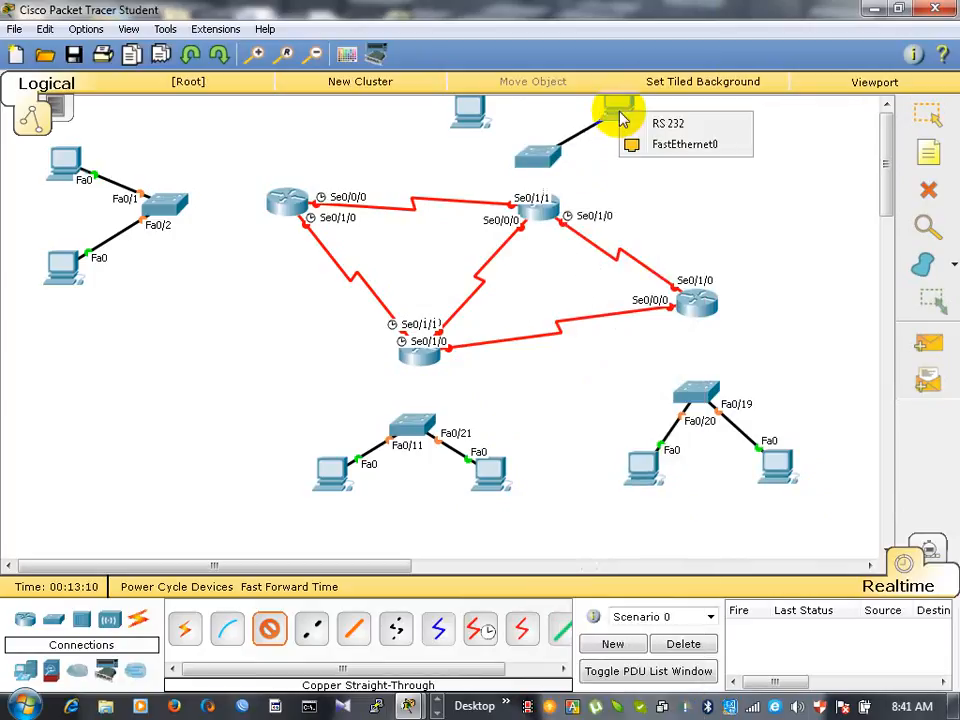
left_click(668, 146)
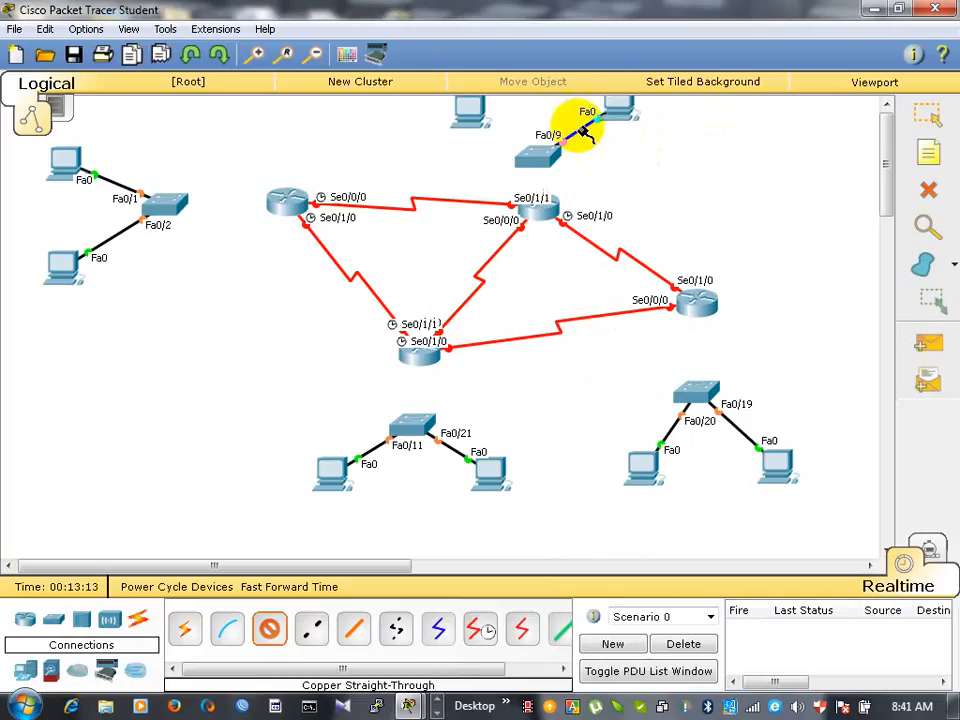
left_click(537, 162)
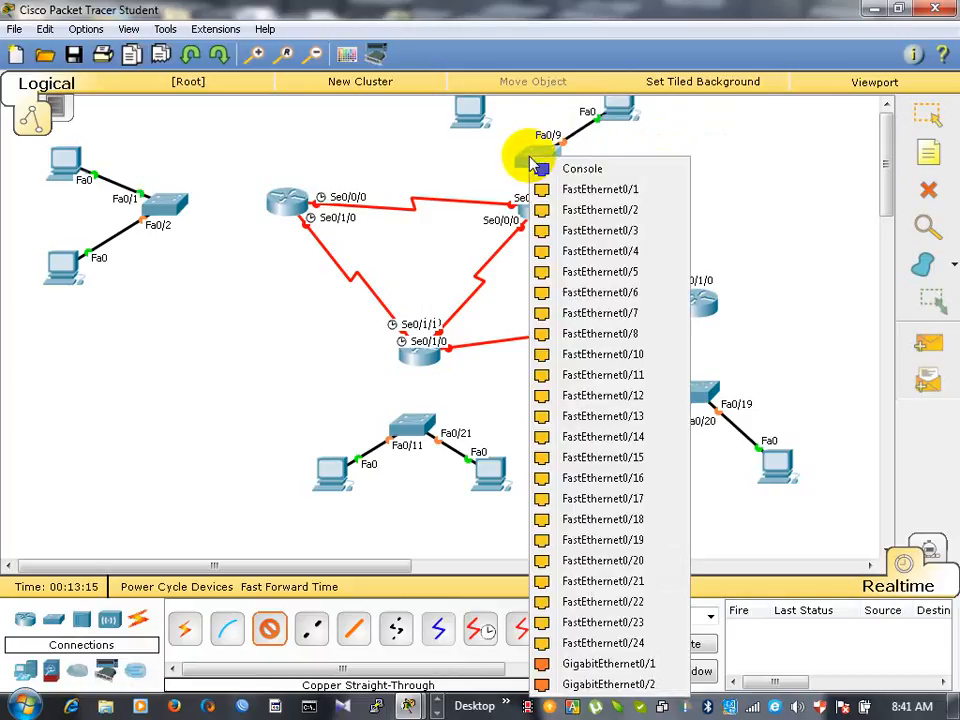
left_click(585, 189)
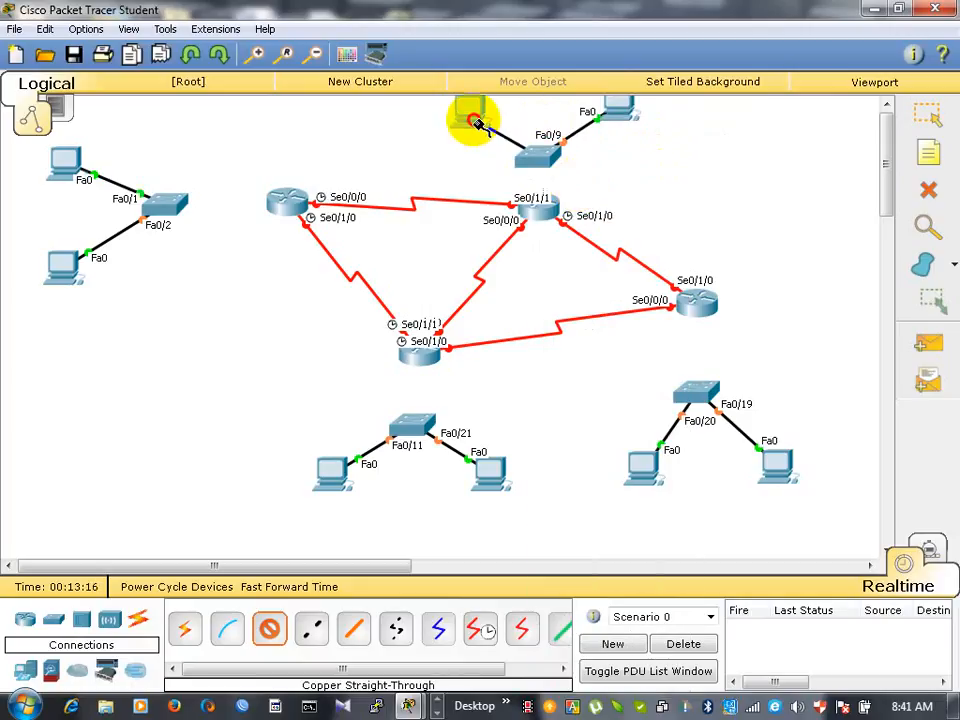
left_click(472, 114)
left_click(520, 155)
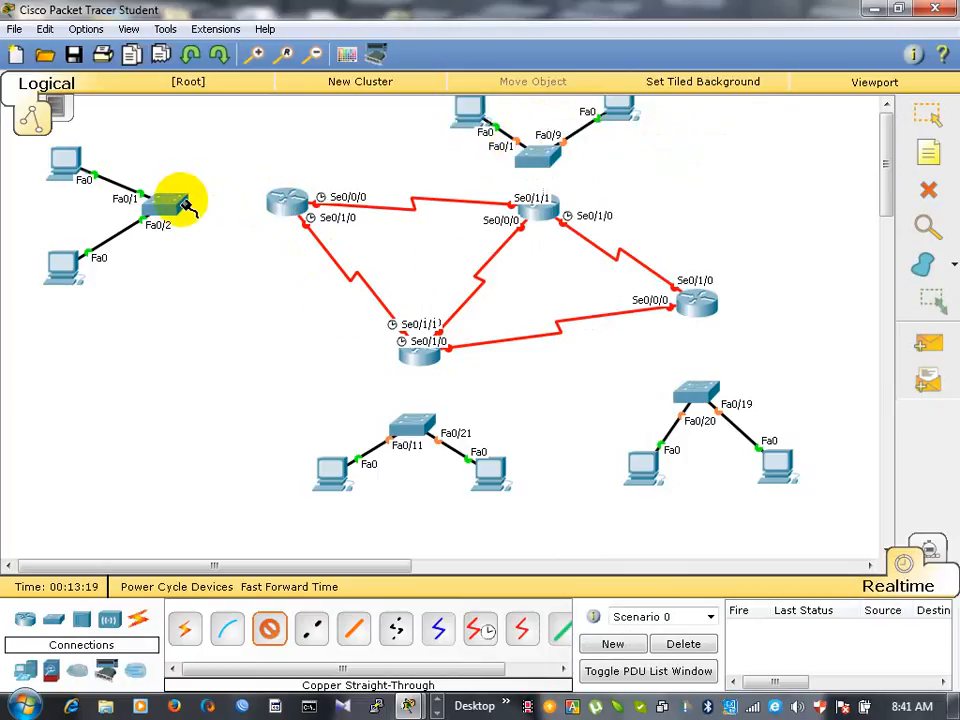
- Connect the upper-left router's FastEthernet0/0 to the far-left switch's FastEthernet0/11 with a Copper Straight-Through cable
left_click(264, 622)
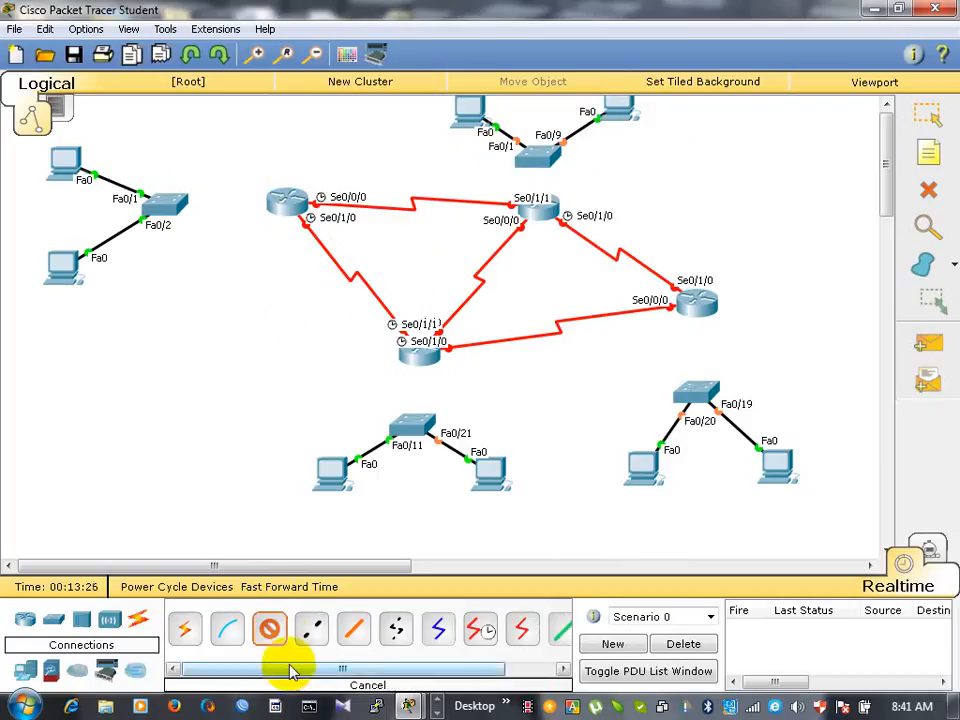
left_click(276, 203)
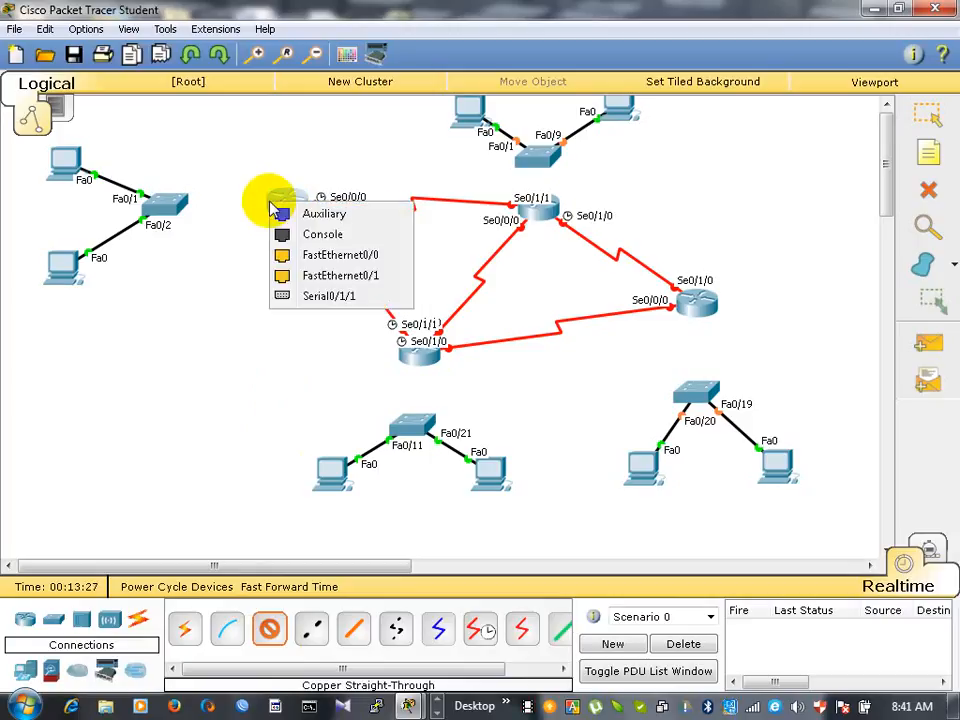
left_click(312, 258)
left_click(170, 207)
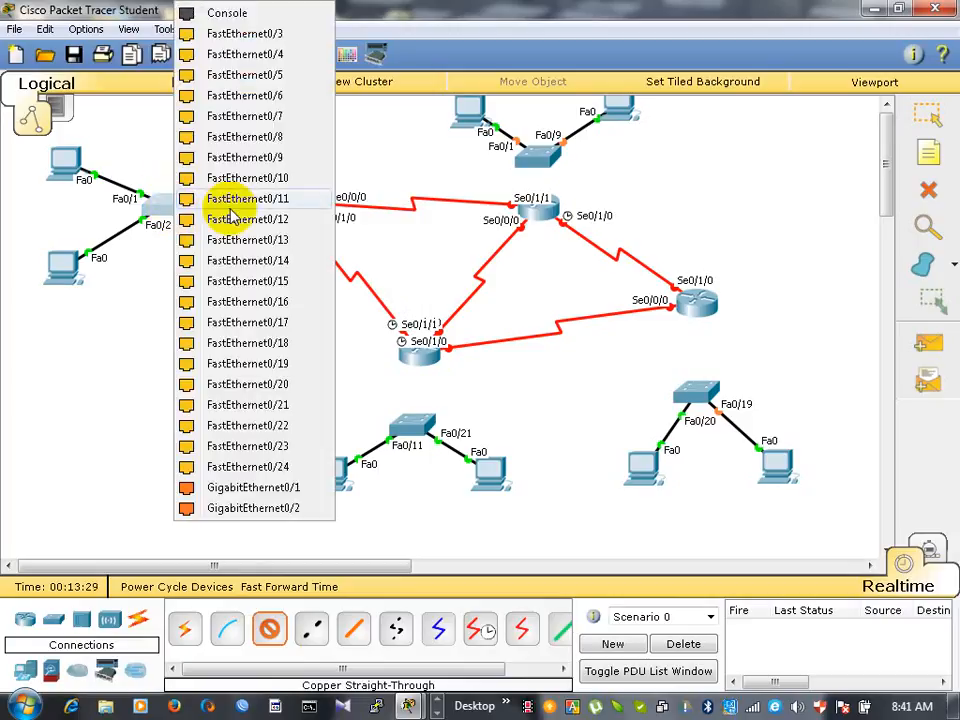
left_click(233, 204)
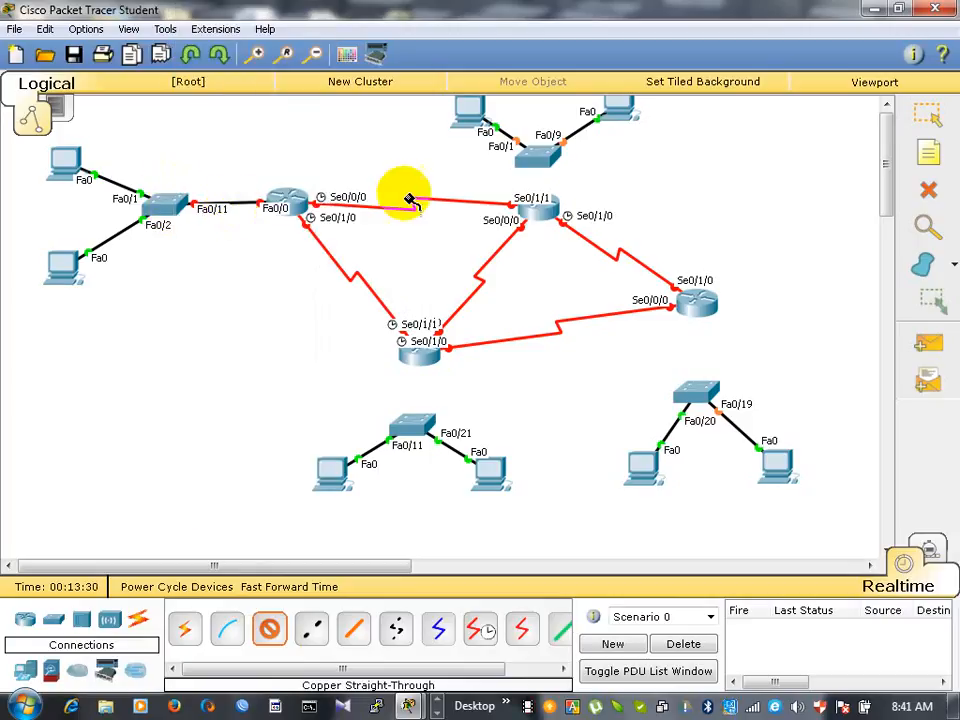
- Connect the lower router's FastEthernet0/0 to FastEthernet0/22 of the switch below it with a Copper Straight-Through cable
left_click(422, 364)
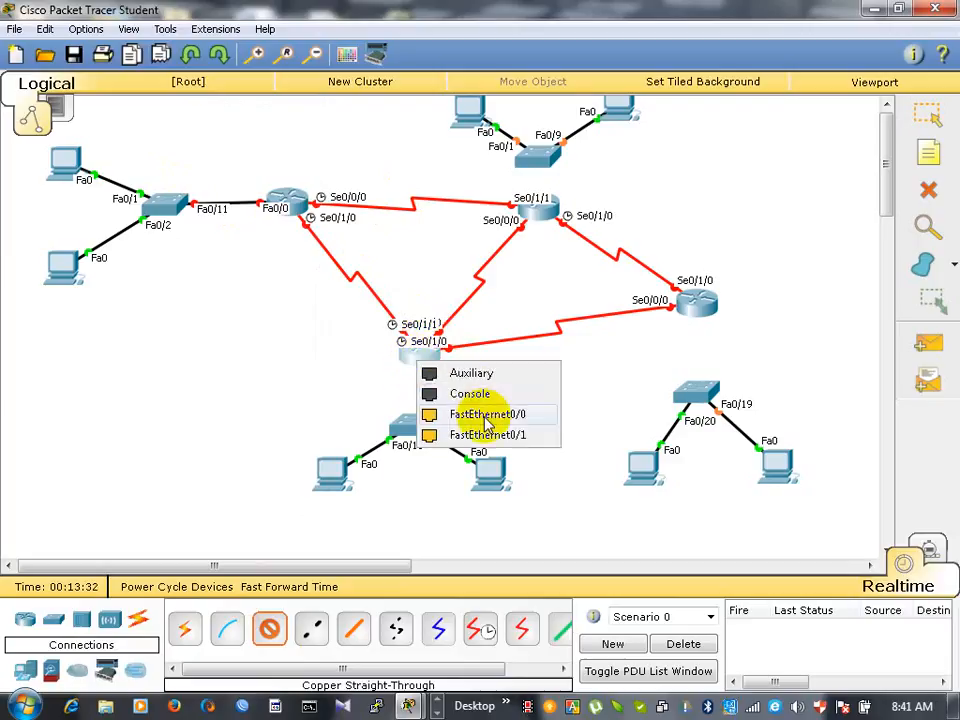
left_click(474, 413)
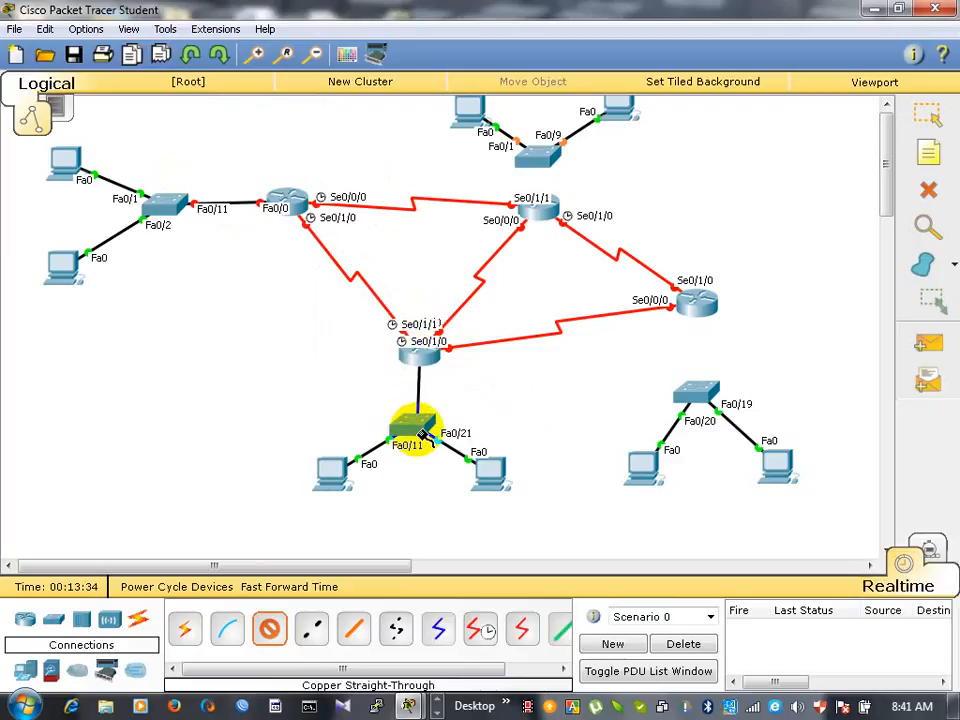
left_click(420, 430)
left_click(455, 423)
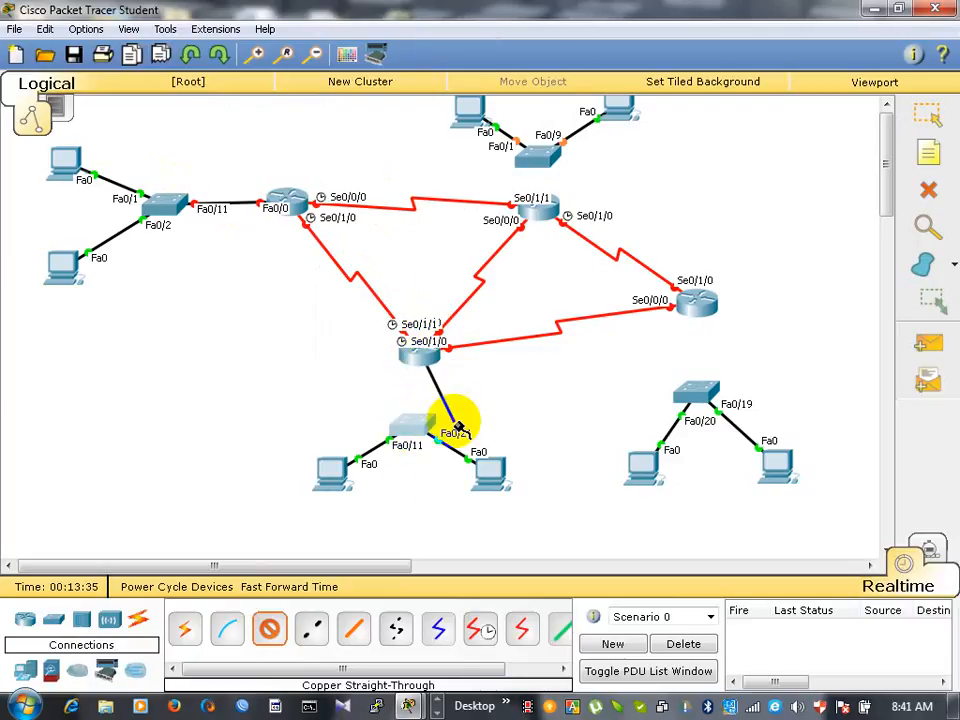
left_click(418, 432)
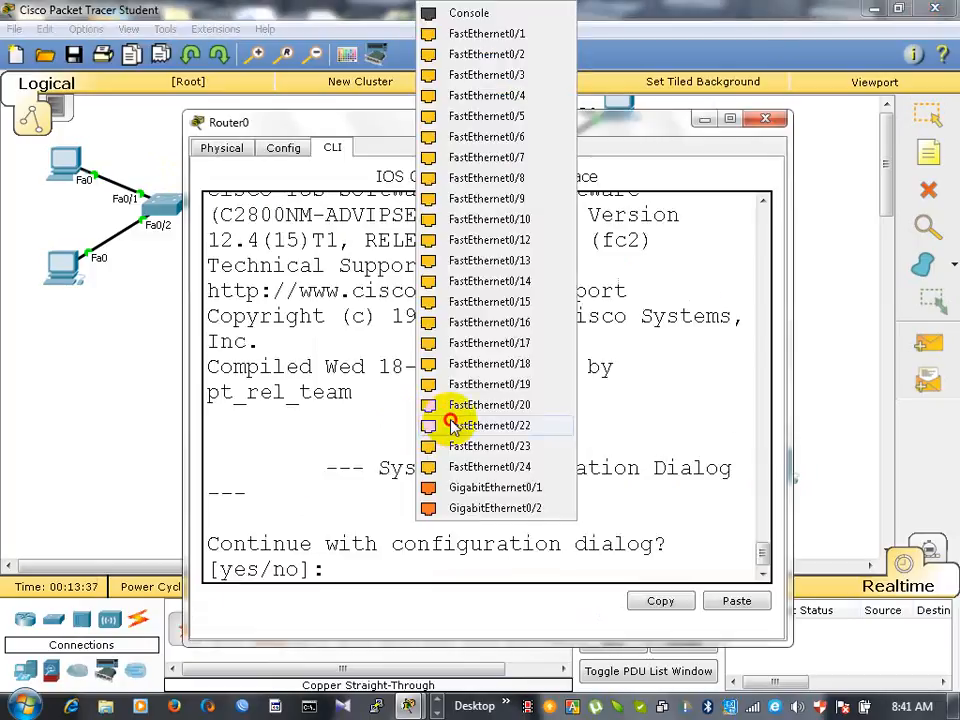
left_click(452, 425)
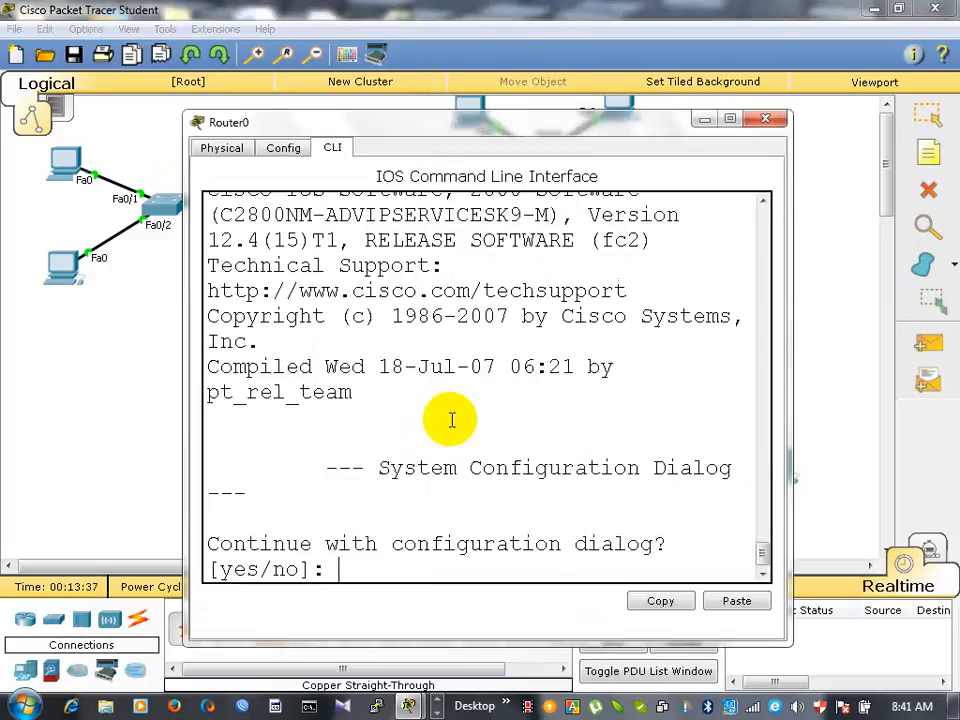
left_click(763, 121)
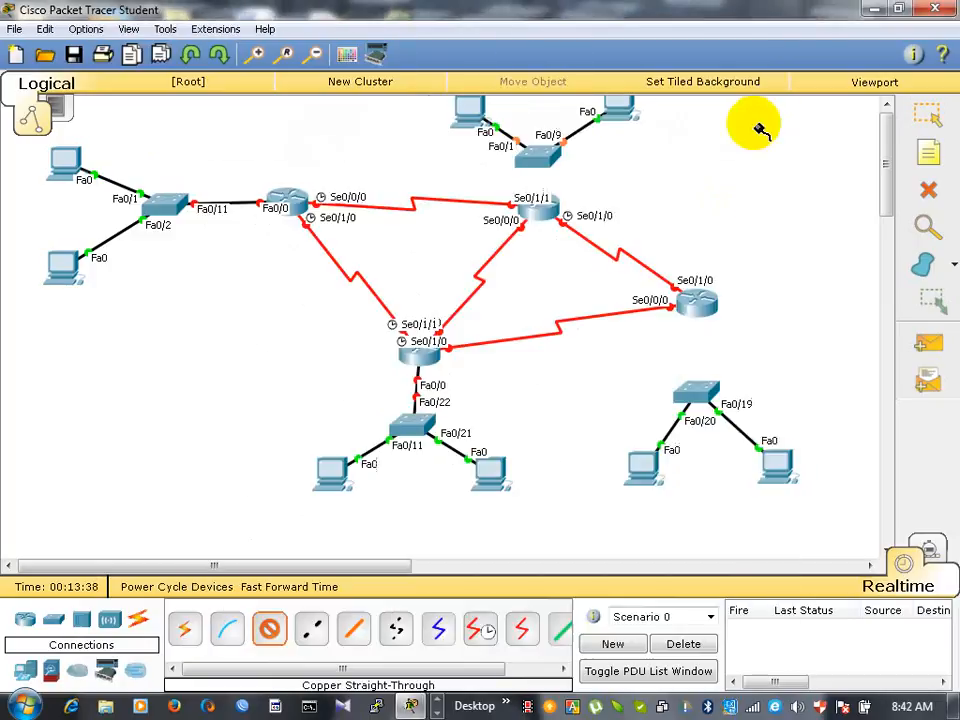
- Connect the far-right router's FastEthernet0/0 to FastEthernet0/18 of the switch below it with a Copper Straight-Through cable
left_click(700, 310)
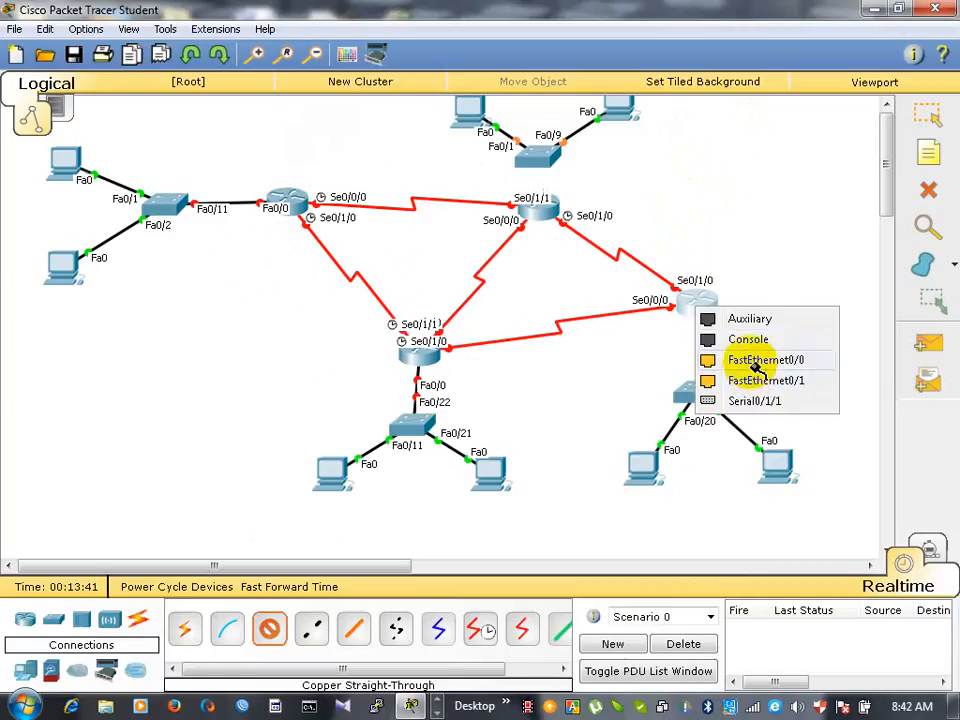
left_click(757, 362)
left_click(699, 392)
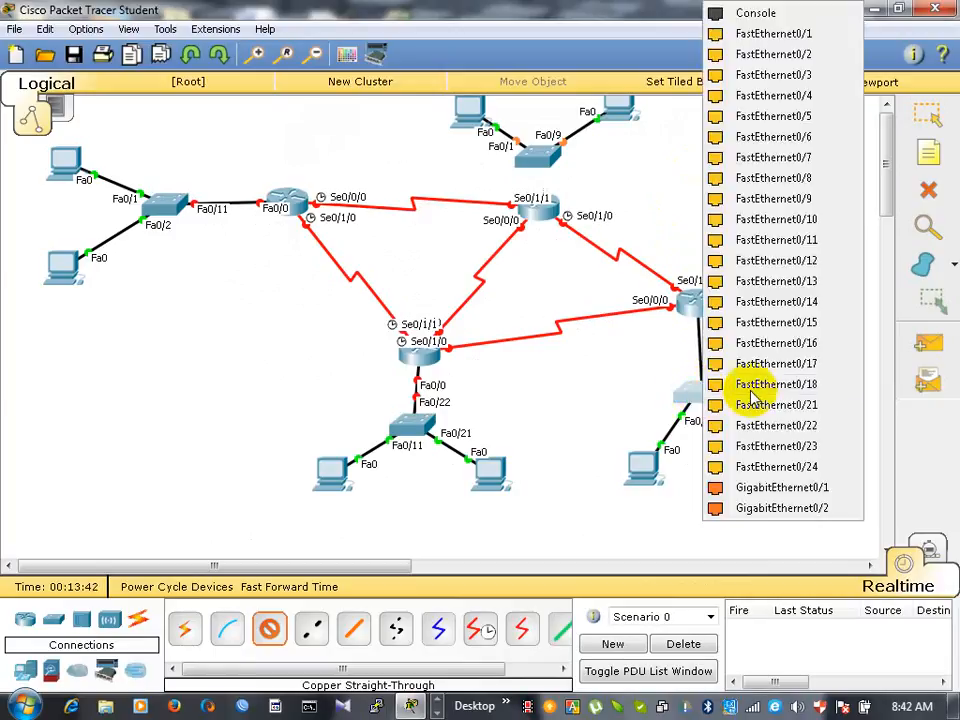
left_click(751, 389)
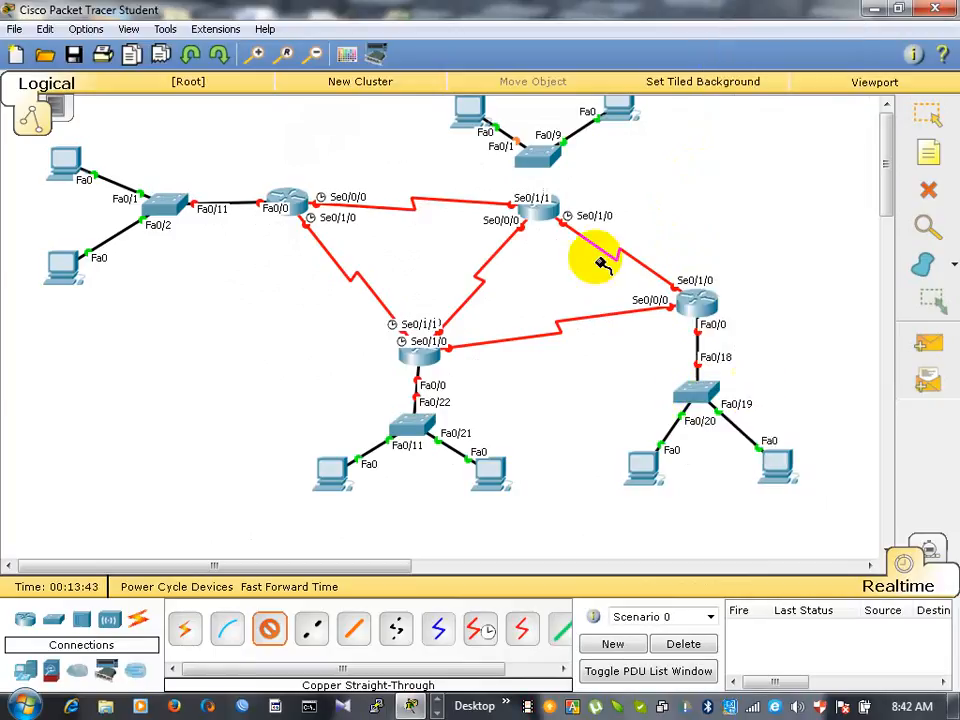
- Connect the upper-middle router's FastEthernet0/0 to a free FastEthernet port of the switch above it with a Copper Straight-Through cable
left_click(545, 210)
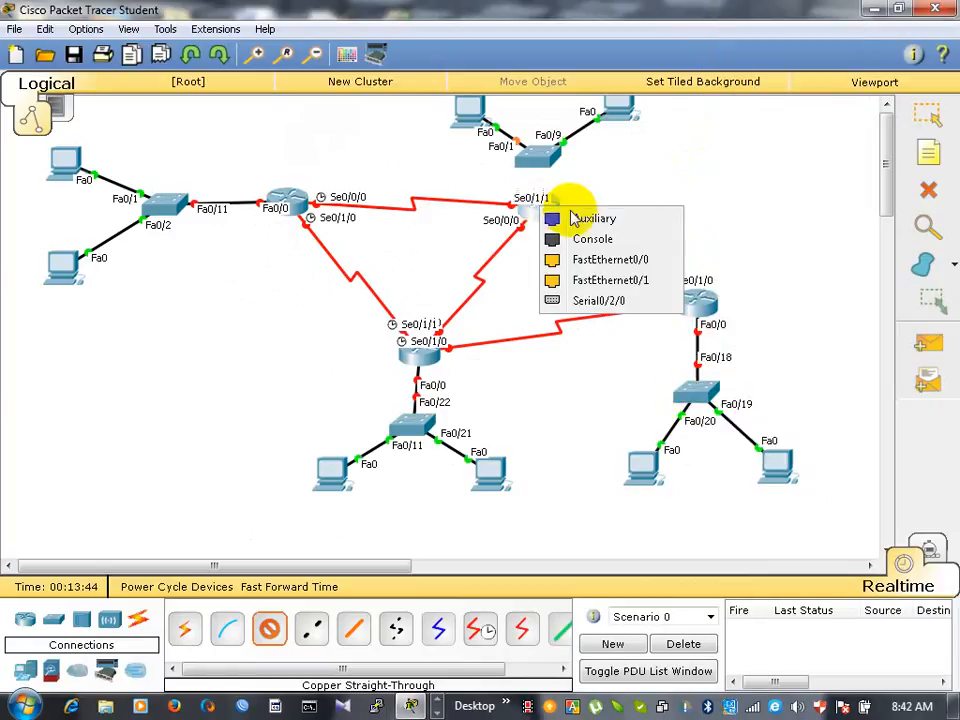
left_click(605, 260)
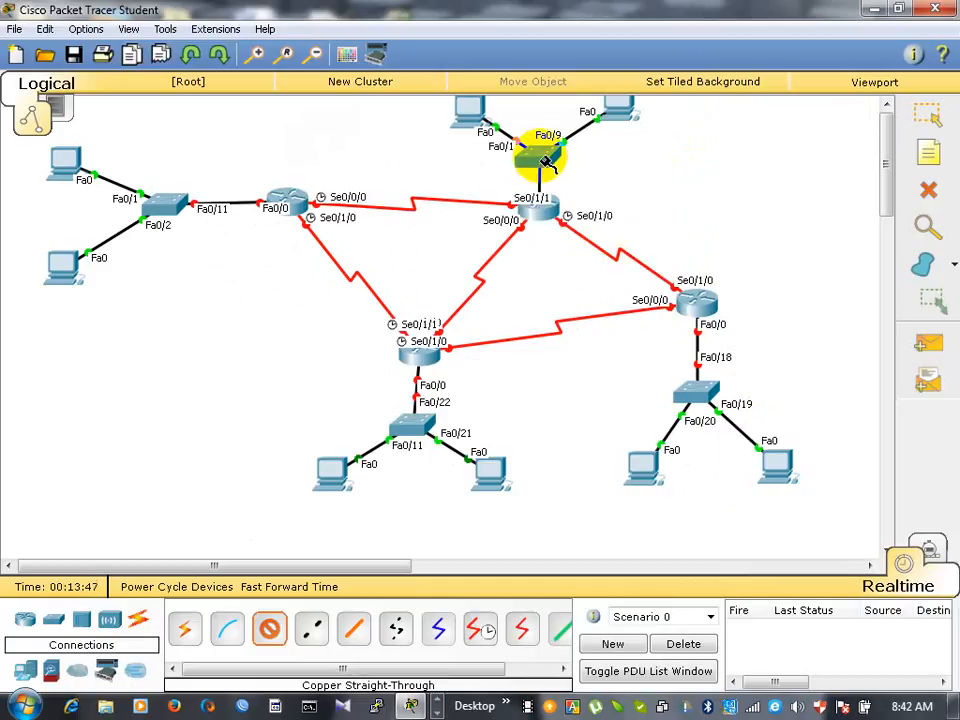
left_click(543, 162)
left_click(618, 274)
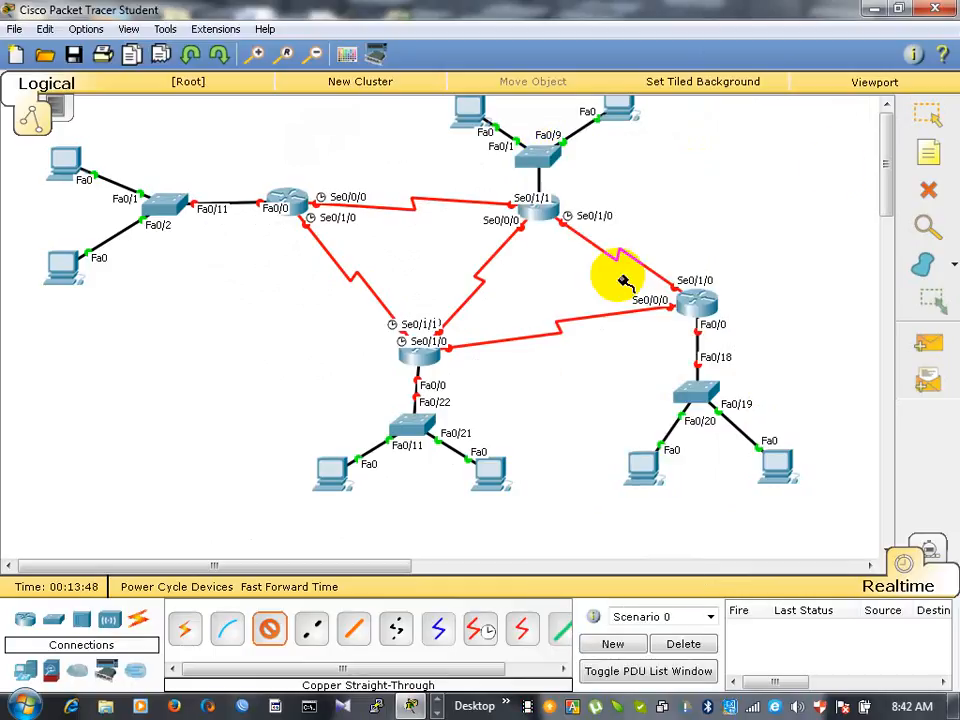
- Select all devices and move the whole topology down and slightly left so the upper PCs fit in the workspace
left_click(928, 120)
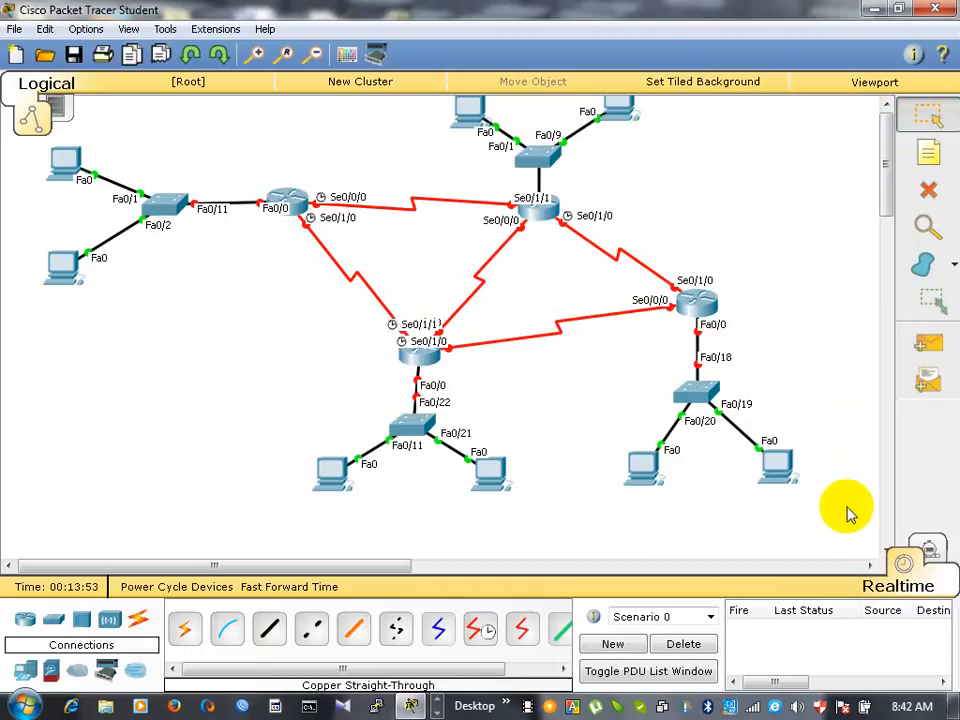
left_click_drag(851, 517, 14, 58)
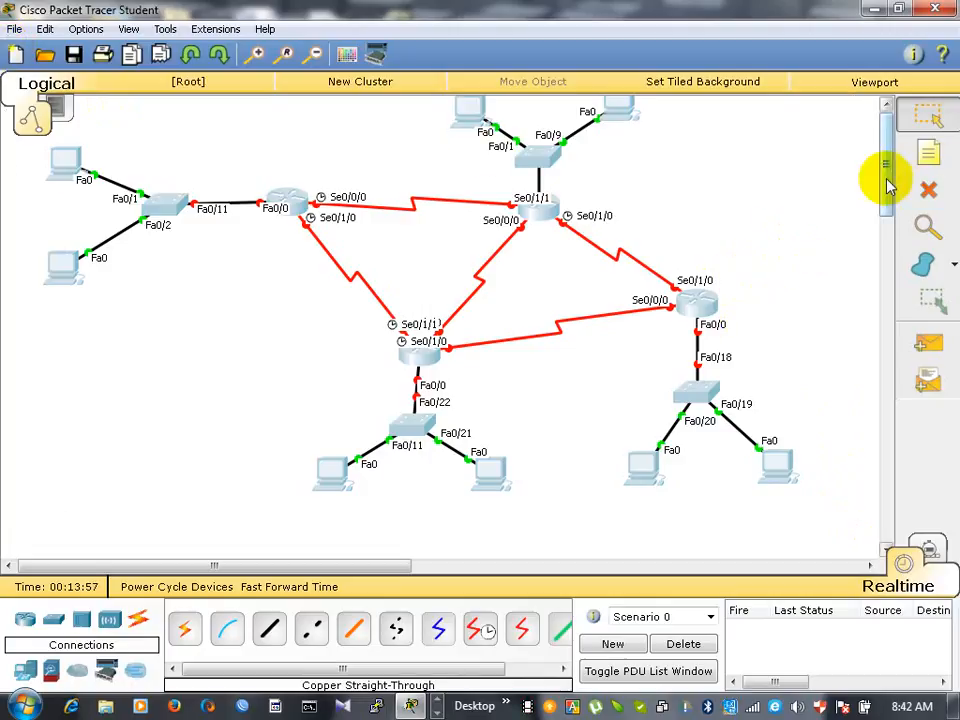
left_click_drag(888, 185, 885, 196)
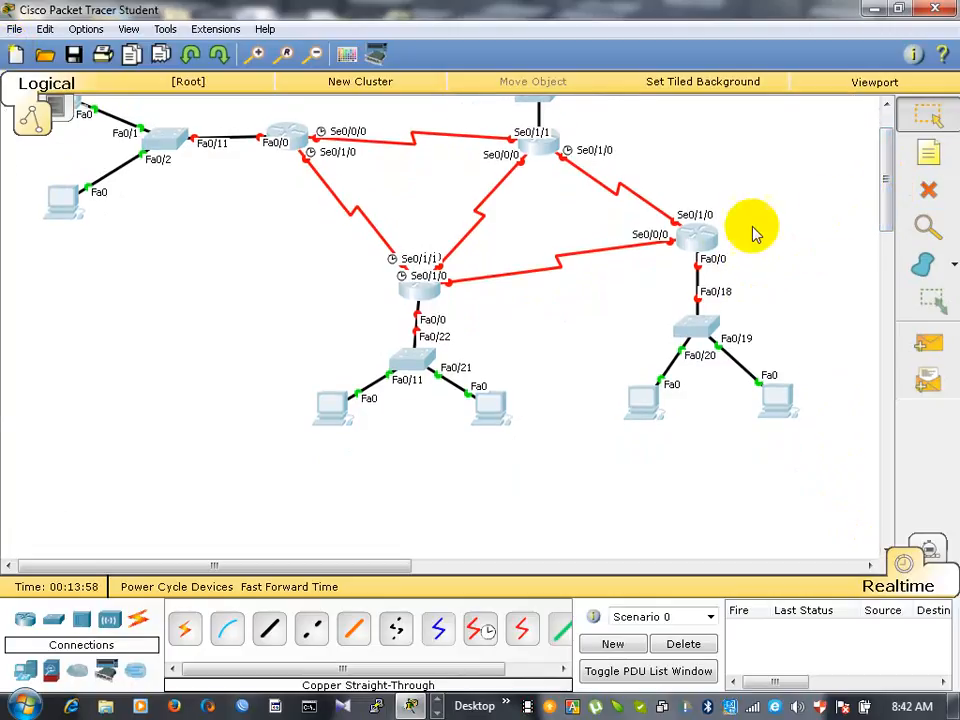
scroll(707, 250, "up", 2)
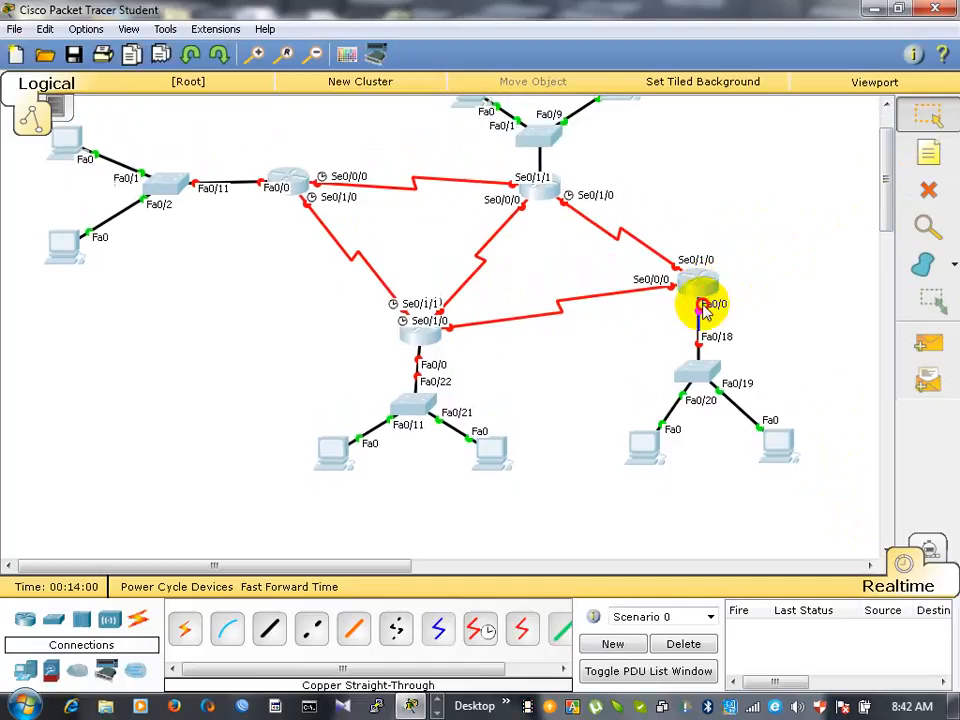
scroll(707, 312, "up", 1)
left_click_drag(694, 319, 676, 338)
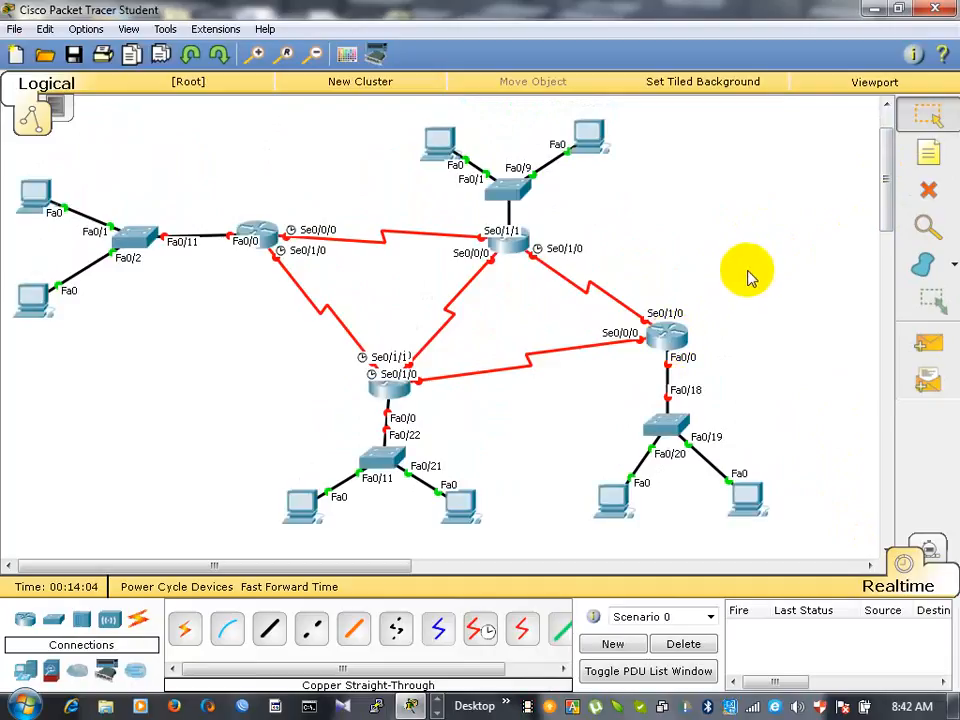
mouse_move(885, 193)
left_mouse_down()
mouse_move(883, 172)
mouse_move(885, 200)
left_mouse_up()
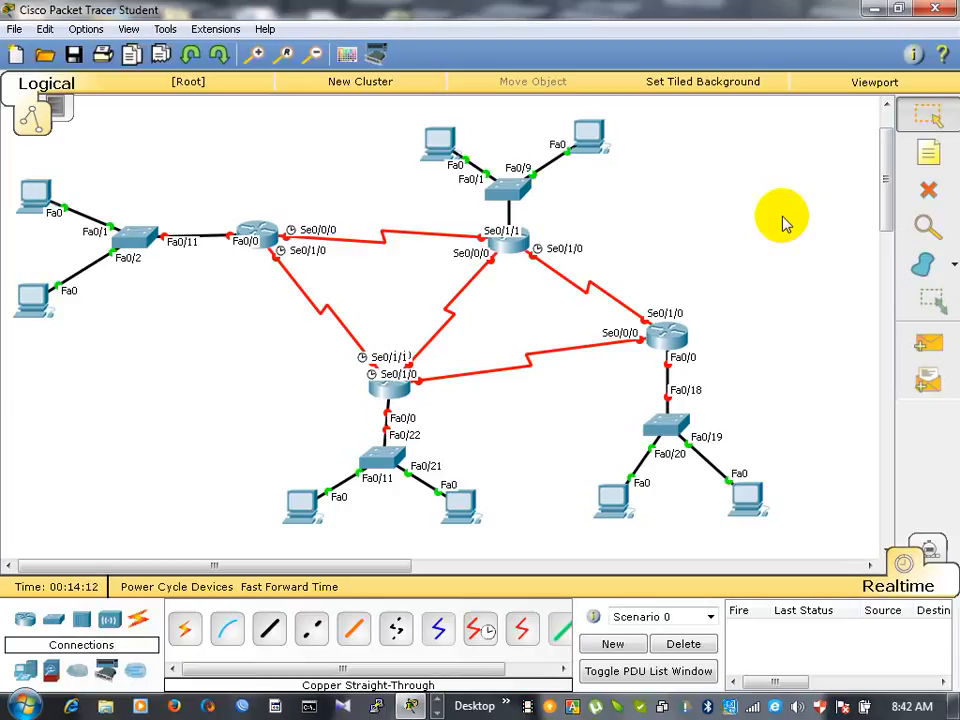
- Place a note reading 172.16.0.0/16 above the far-left network and a note reading 250 above the far-left switch
left_click(934, 152)
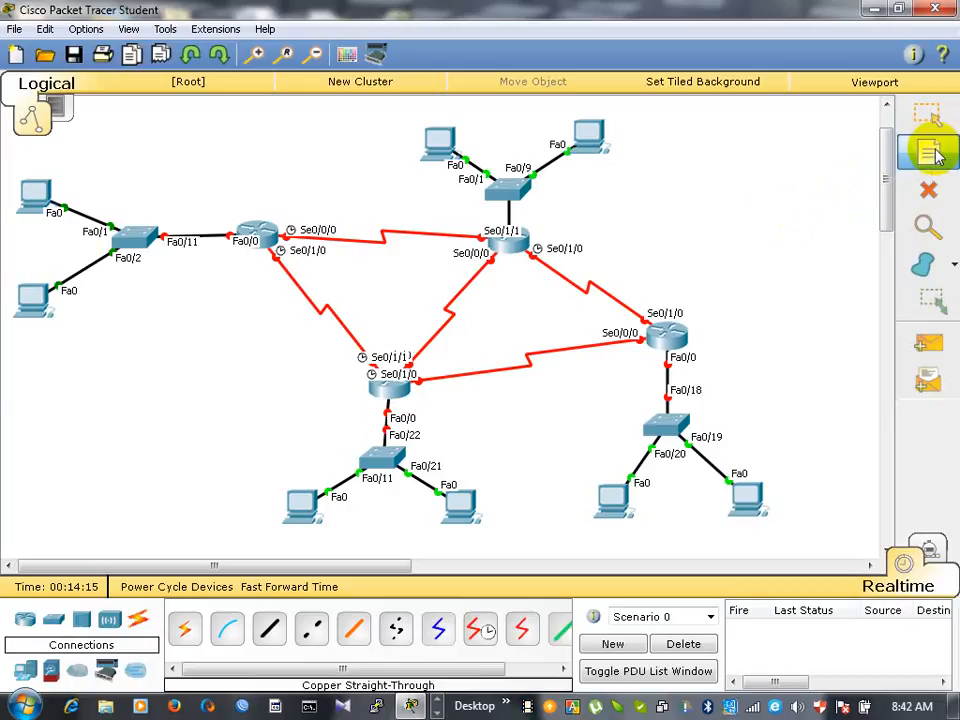
left_click(110, 113)
type("172.16.0.0/16")
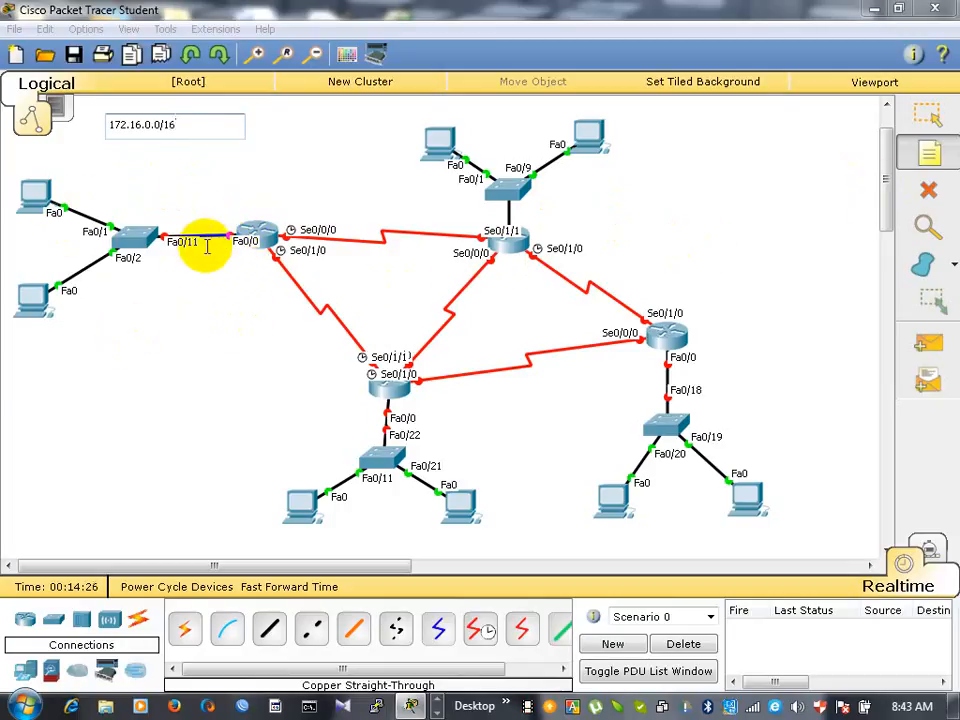
left_click(145, 205)
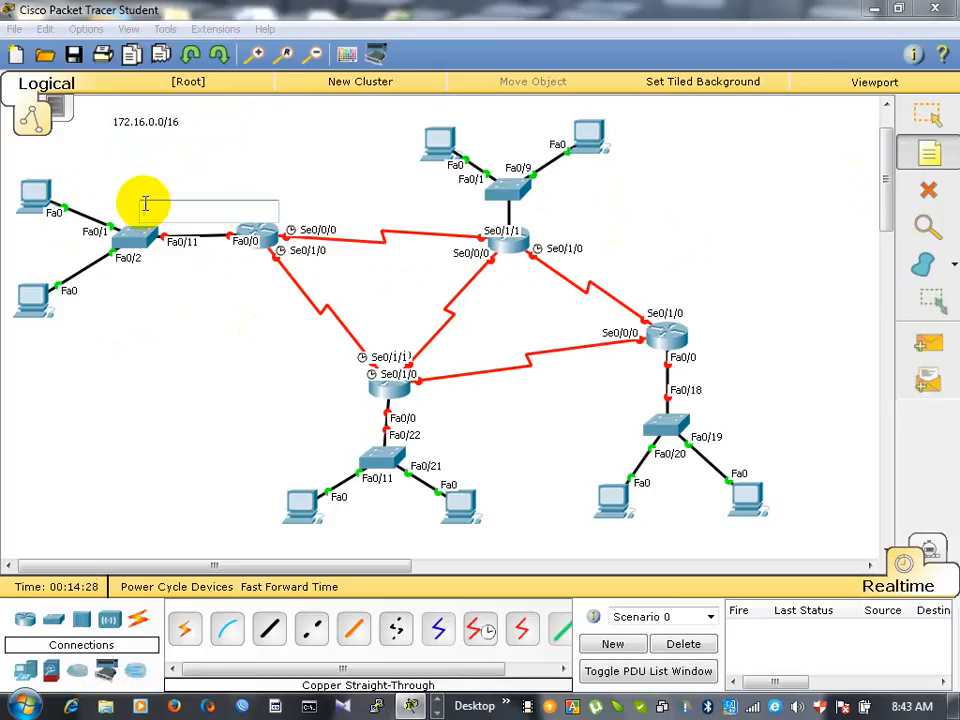
type("250")
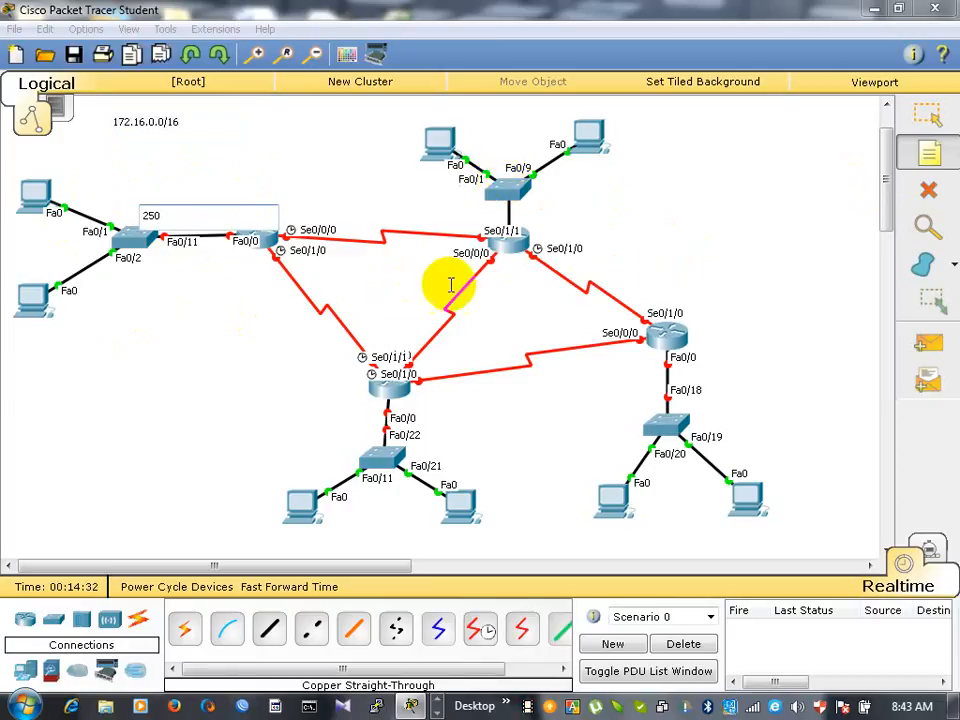
- Label the serial links with notes: 2 on upper-left to upper-middle, 2 on upper-middle to far-right, 4 on lower to far-right, 10 on upper-left to lower
left_click(368, 207)
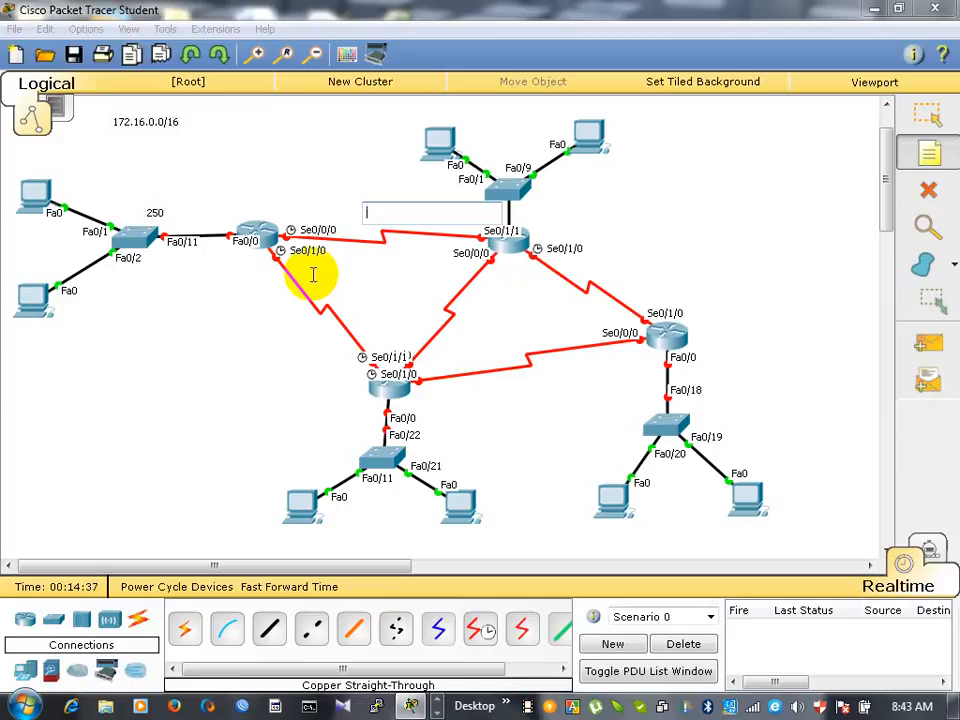
type("2")
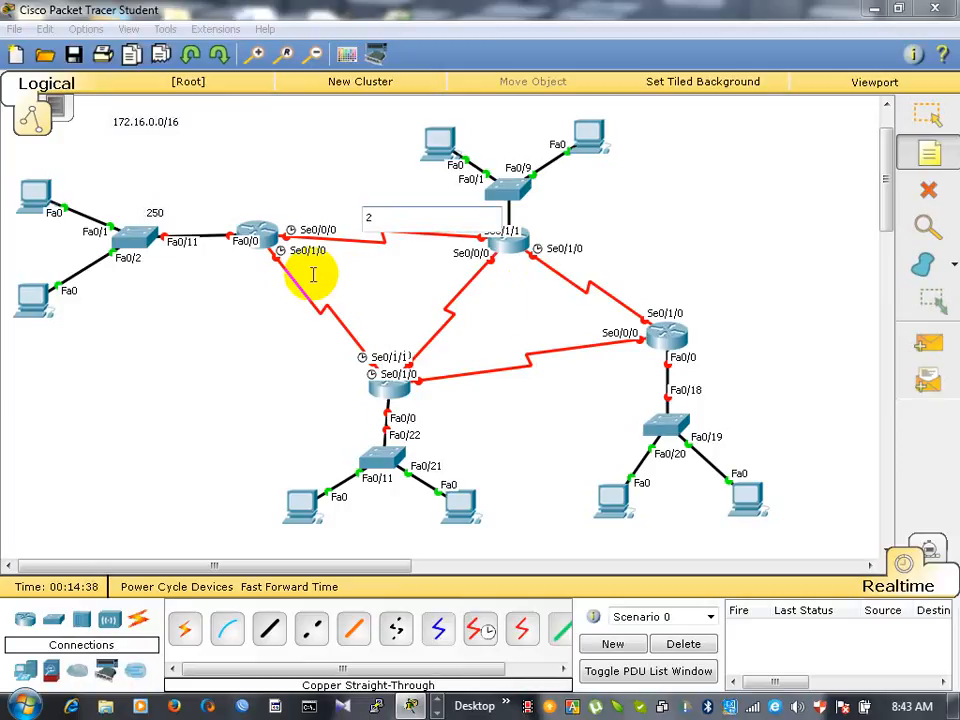
left_click(591, 259)
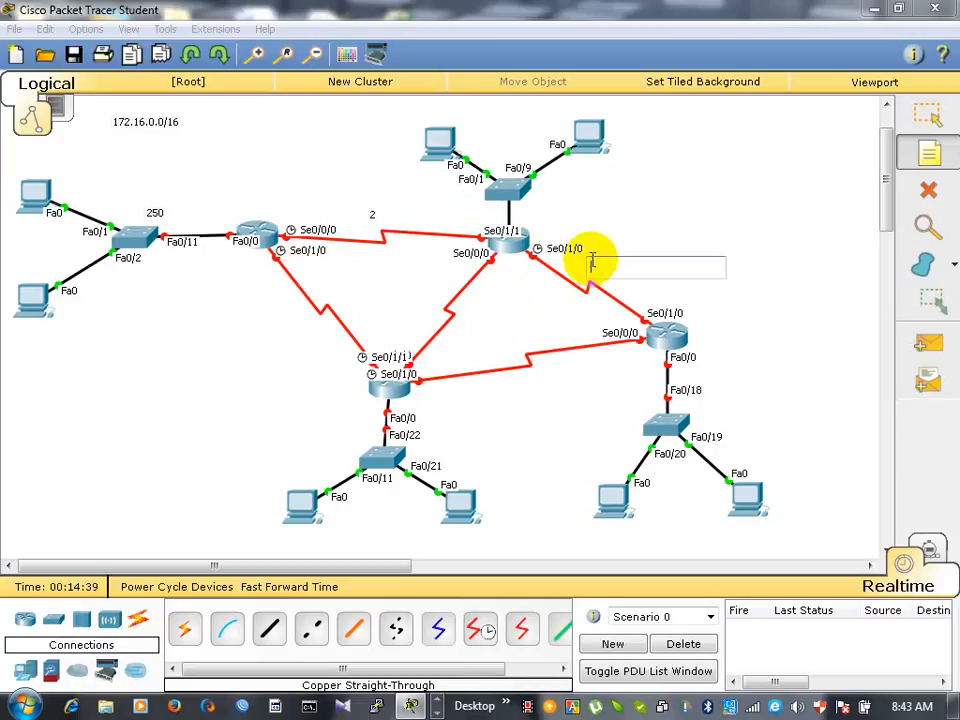
type("2")
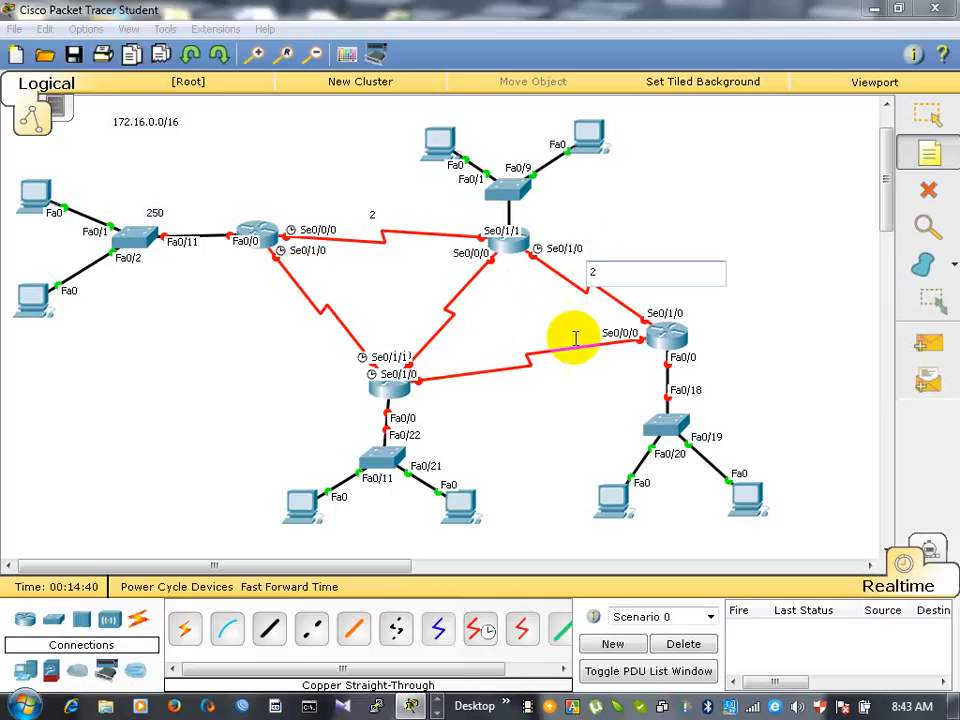
left_click(506, 340)
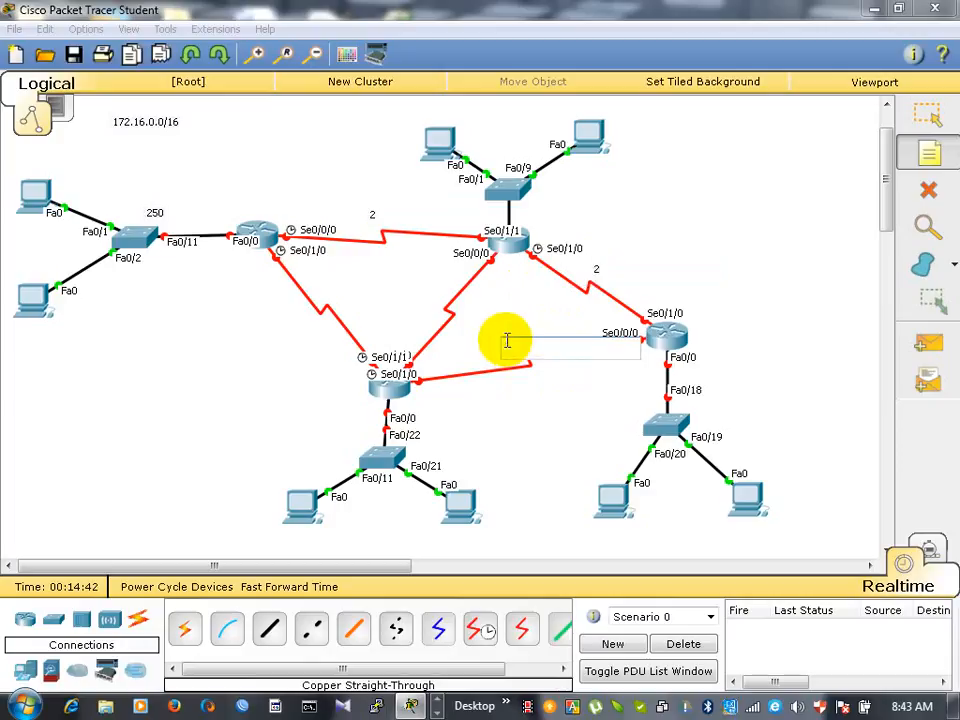
type("4")
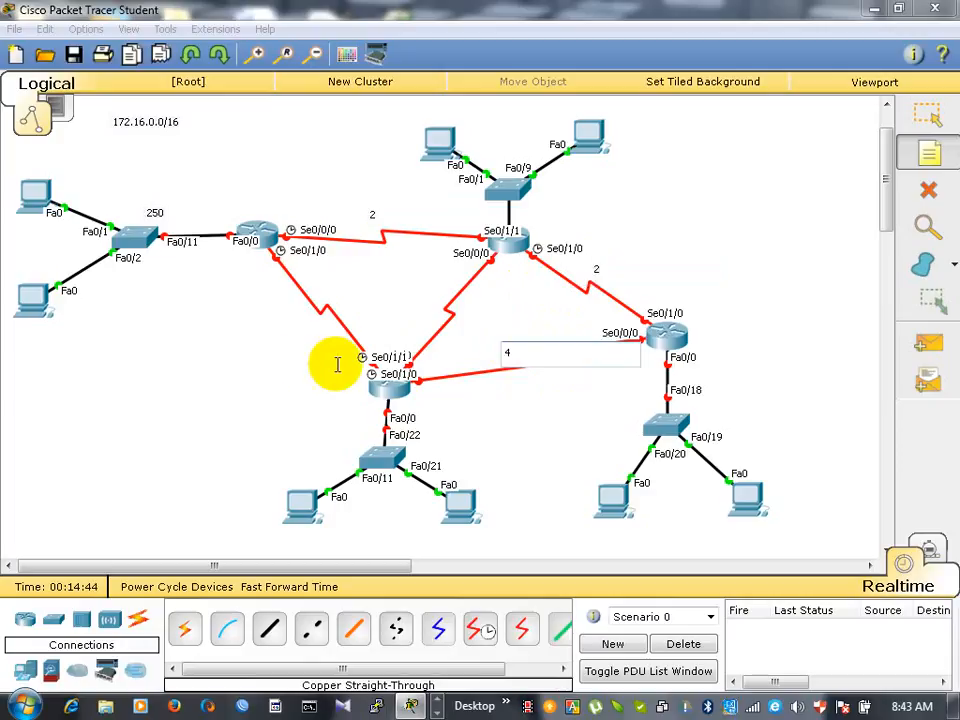
left_click(286, 314)
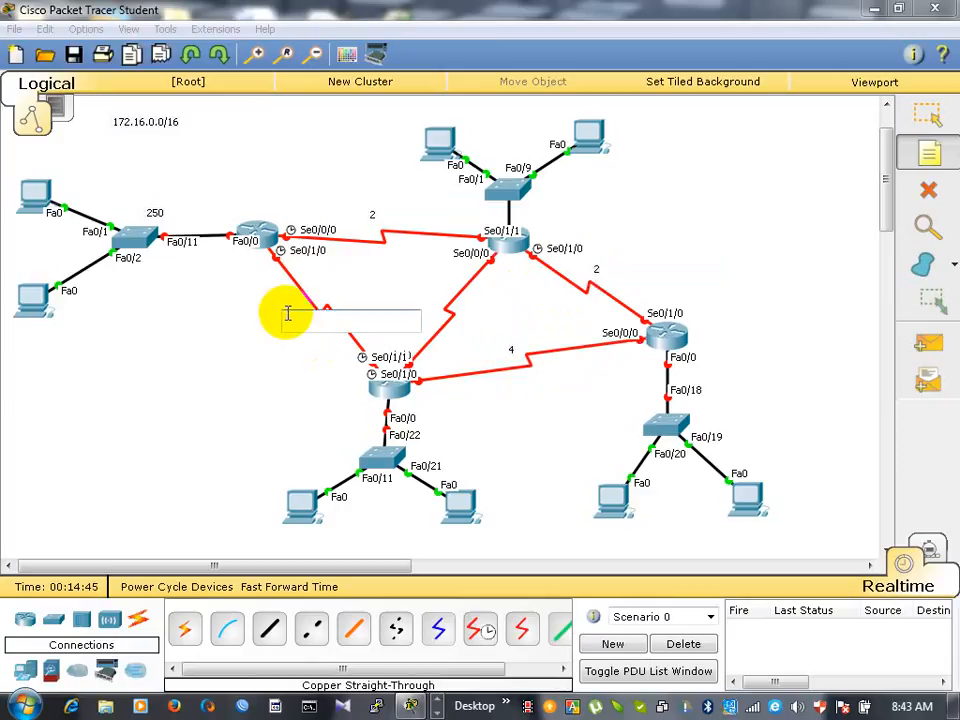
type("10")
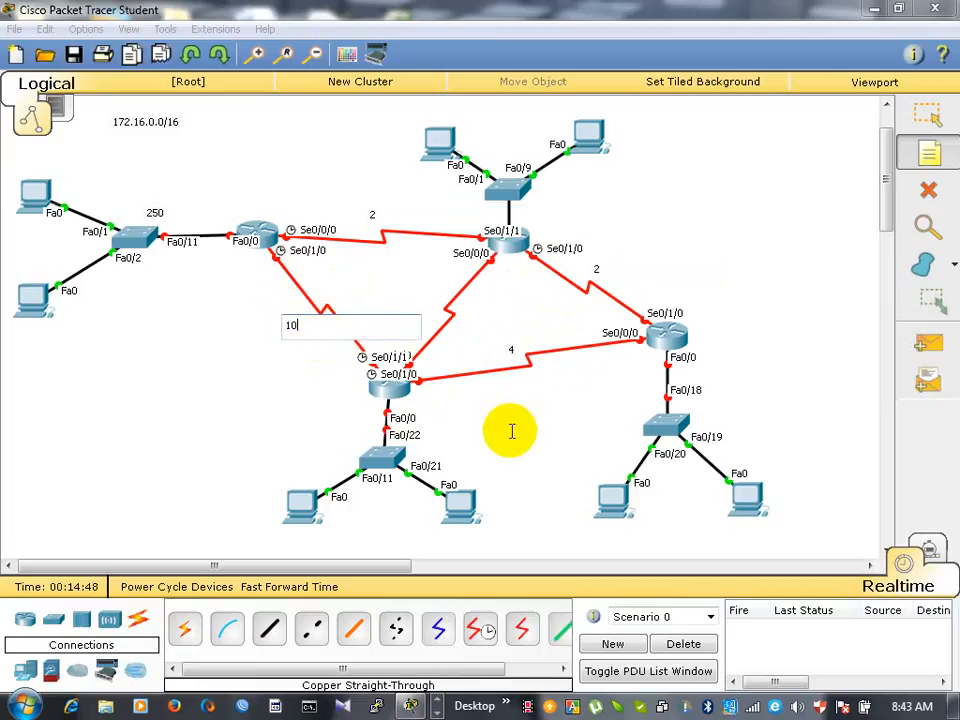
- Place a note reading 2 beside the serial link between the lower router and the upper-middle router
left_click(566, 188)
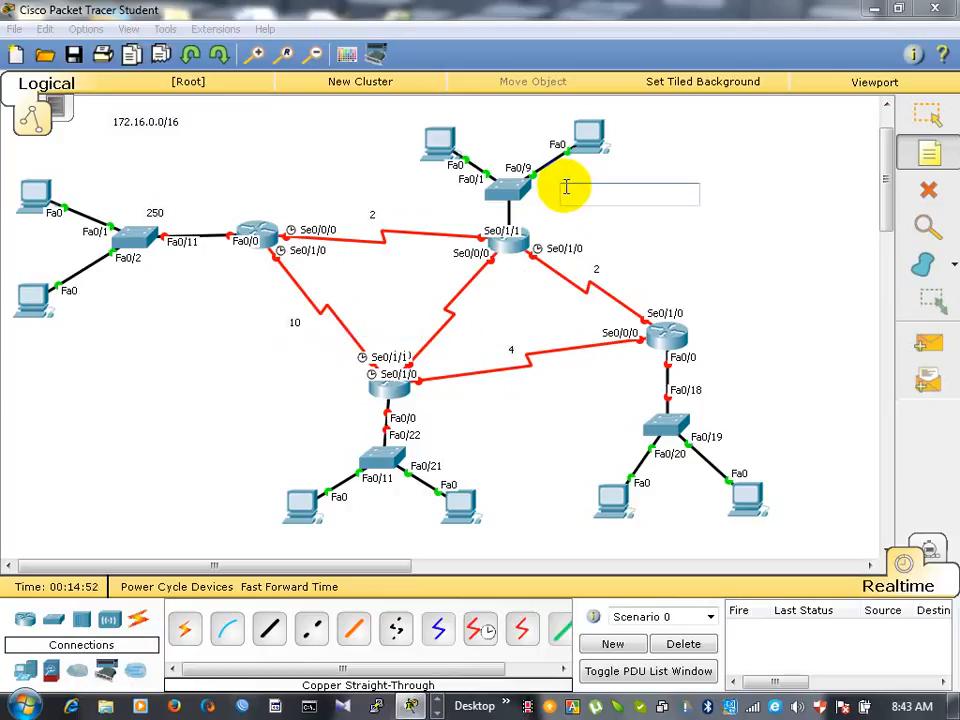
left_click(425, 299)
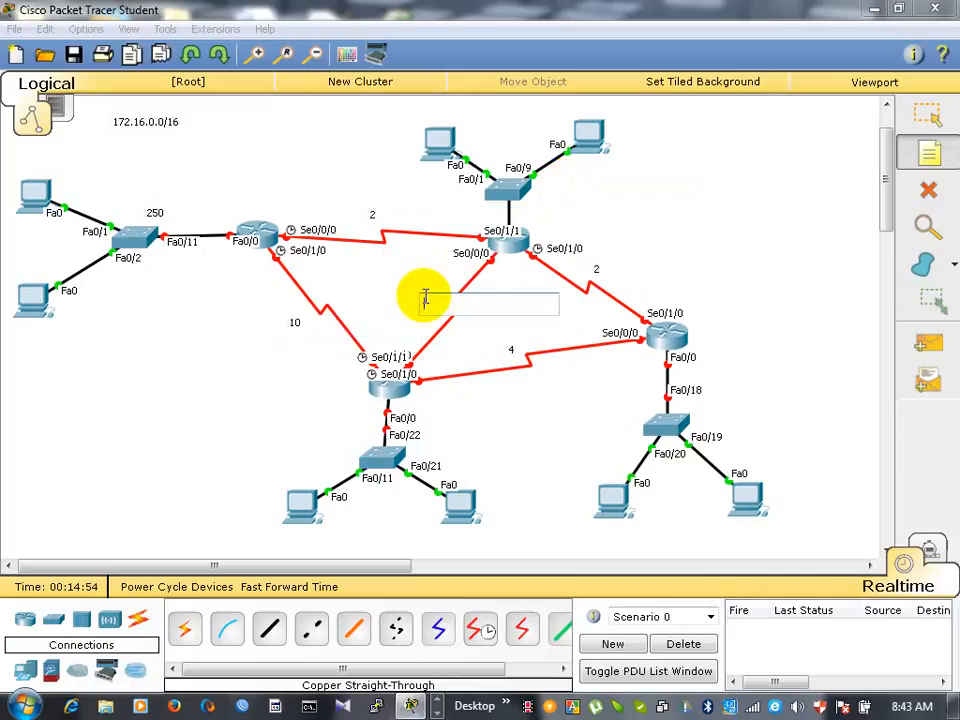
type("2")
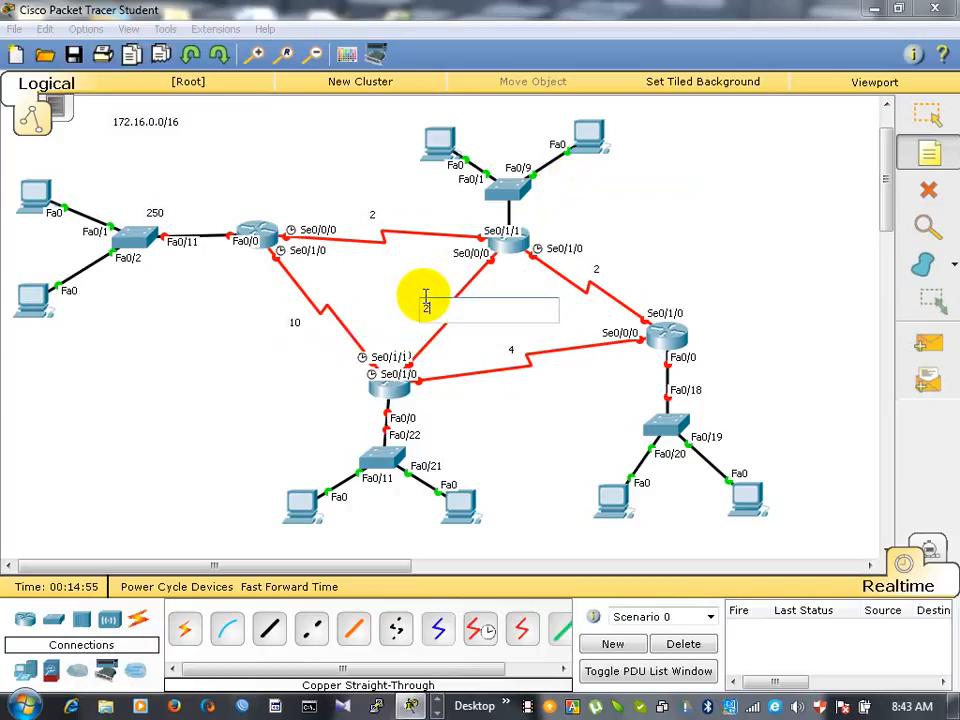
- Label the remaining LANs with notes: 512 beside the upper-middle switch, 60 beside the far-right switch, and 30 beside the lower switch
left_click(557, 188)
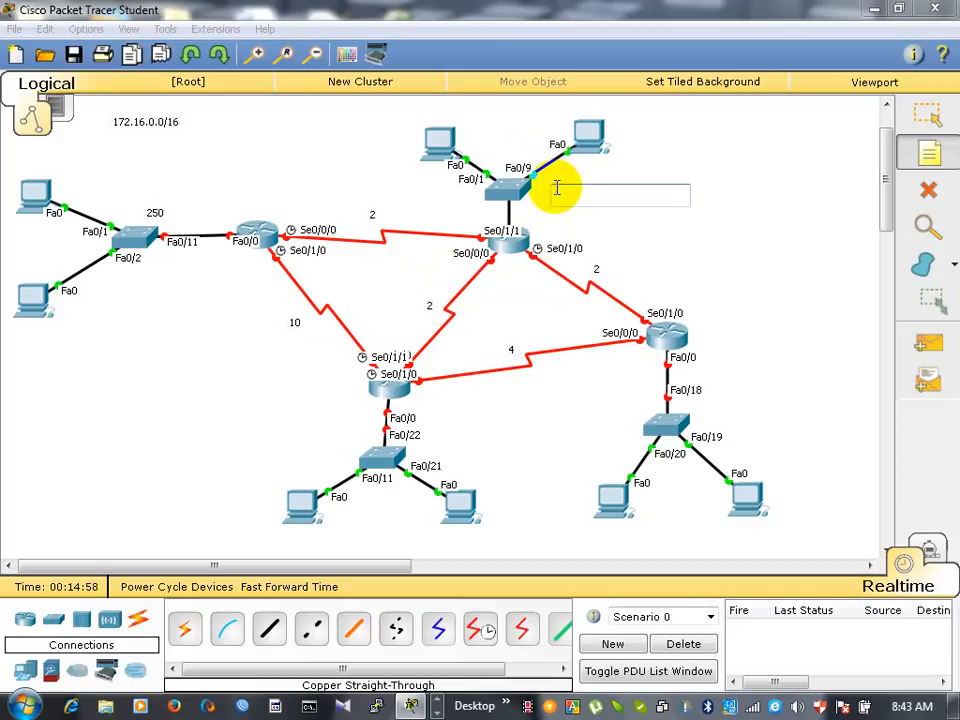
type("512")
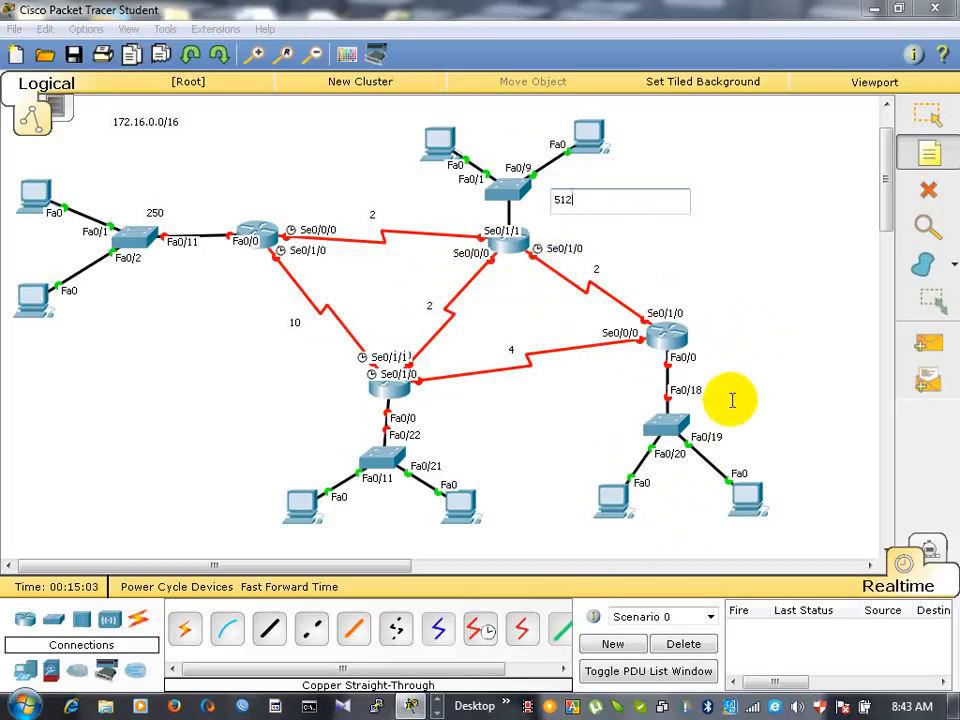
left_click(724, 396)
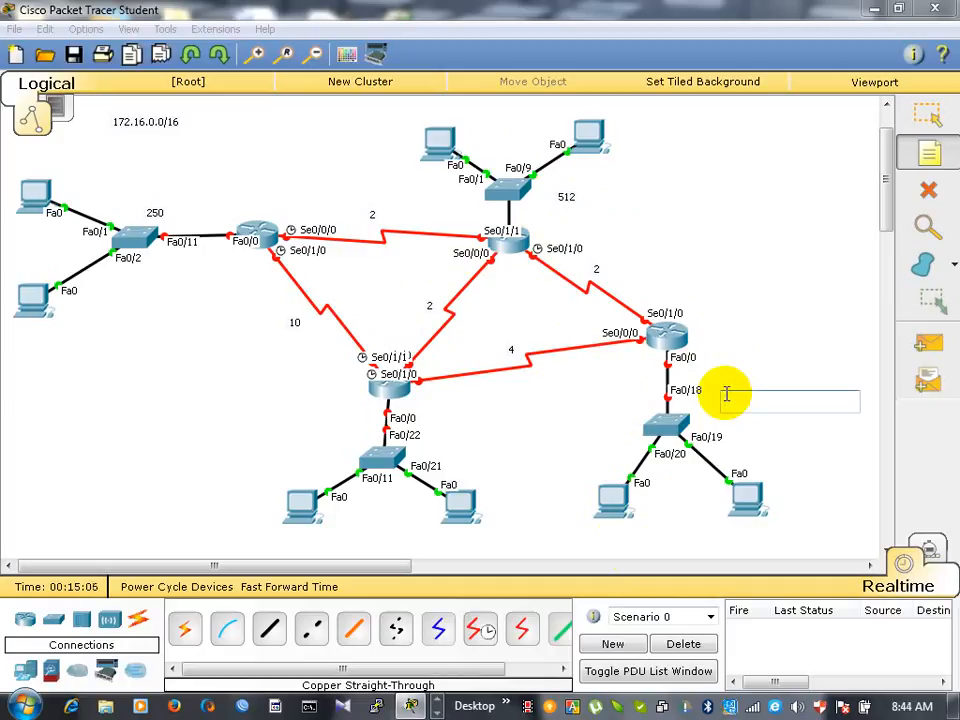
type("60")
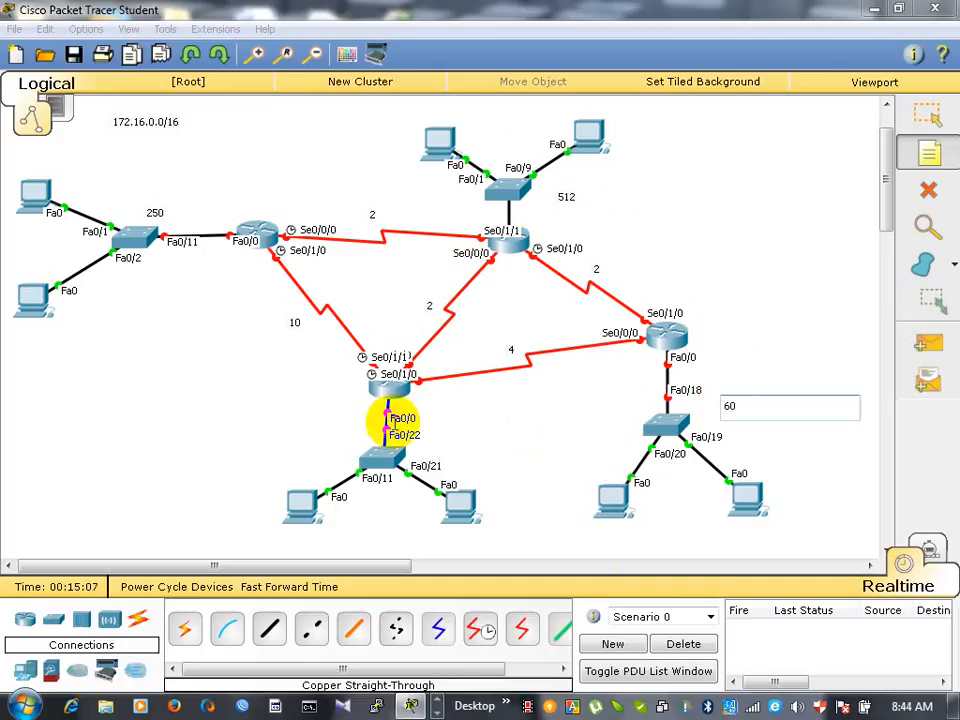
left_click(331, 428)
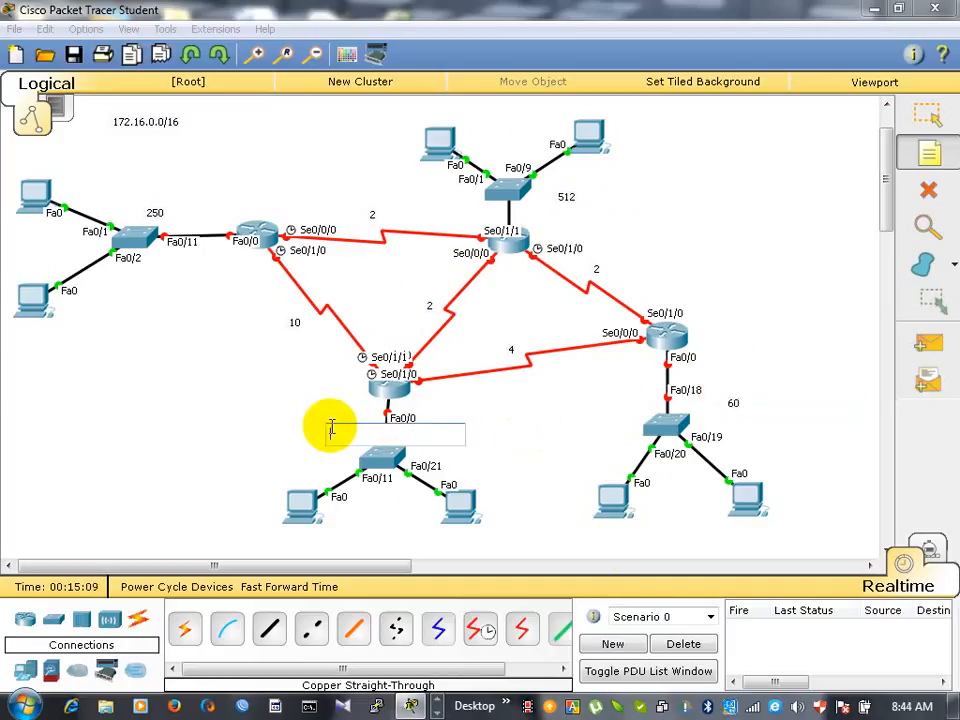
type("30")
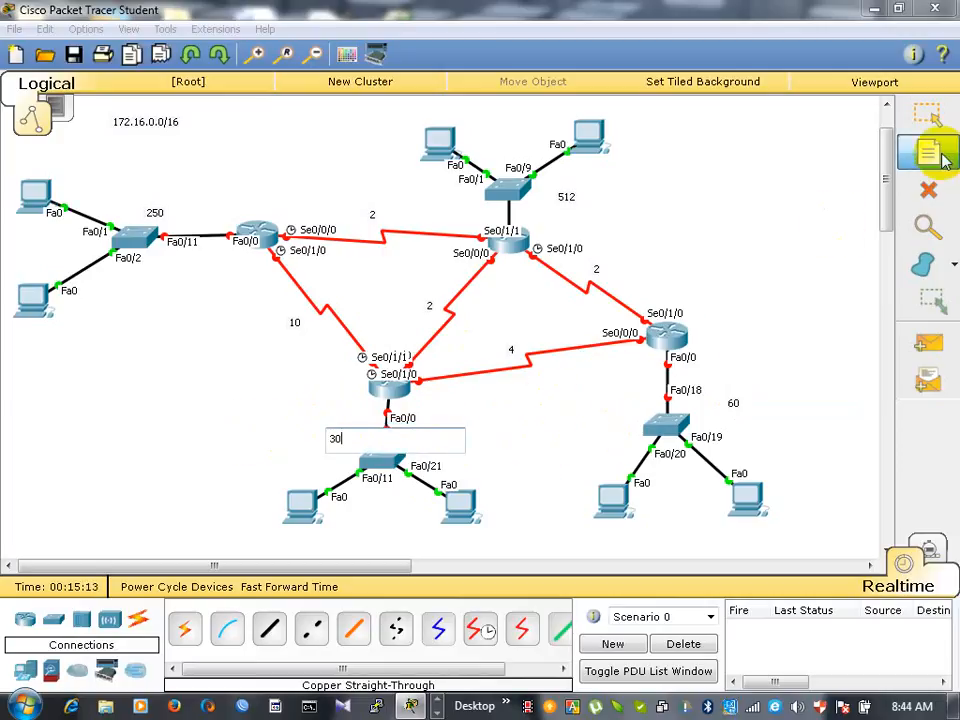
left_click(928, 115)
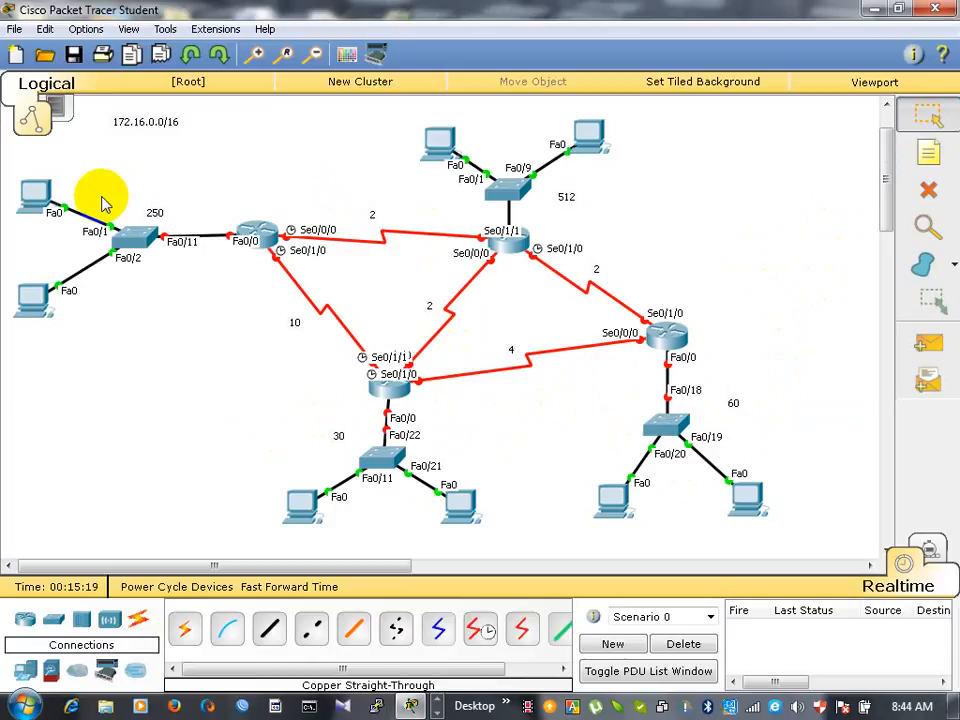
left_click(929, 155)
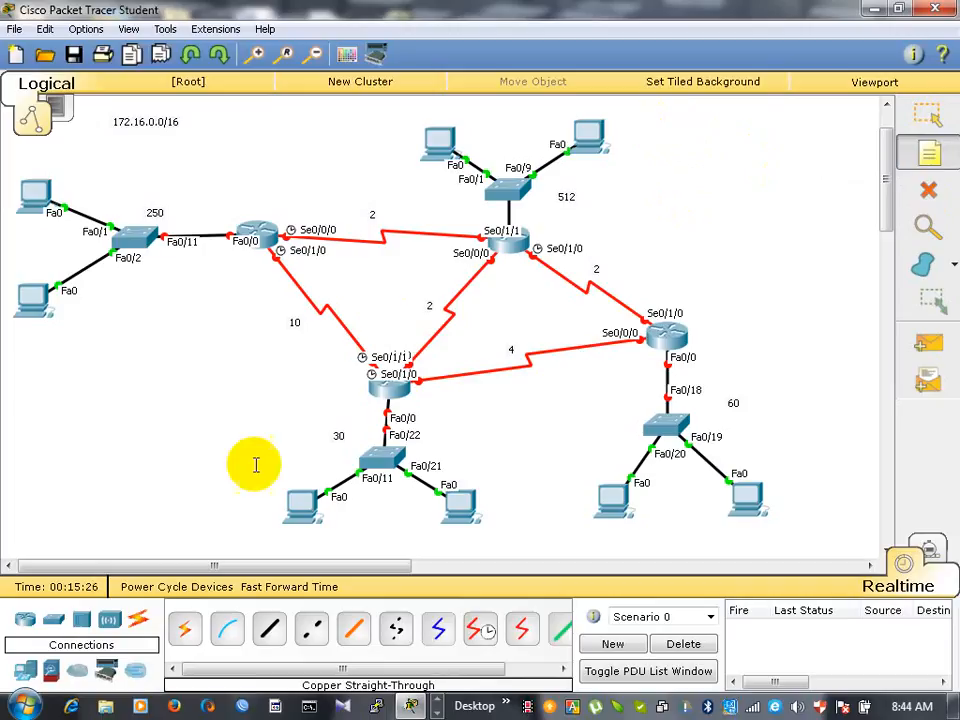
- Switch to Microsoft Word 2010 with a new blank document and dismiss the Office activation wizard
left_click(28, 708)
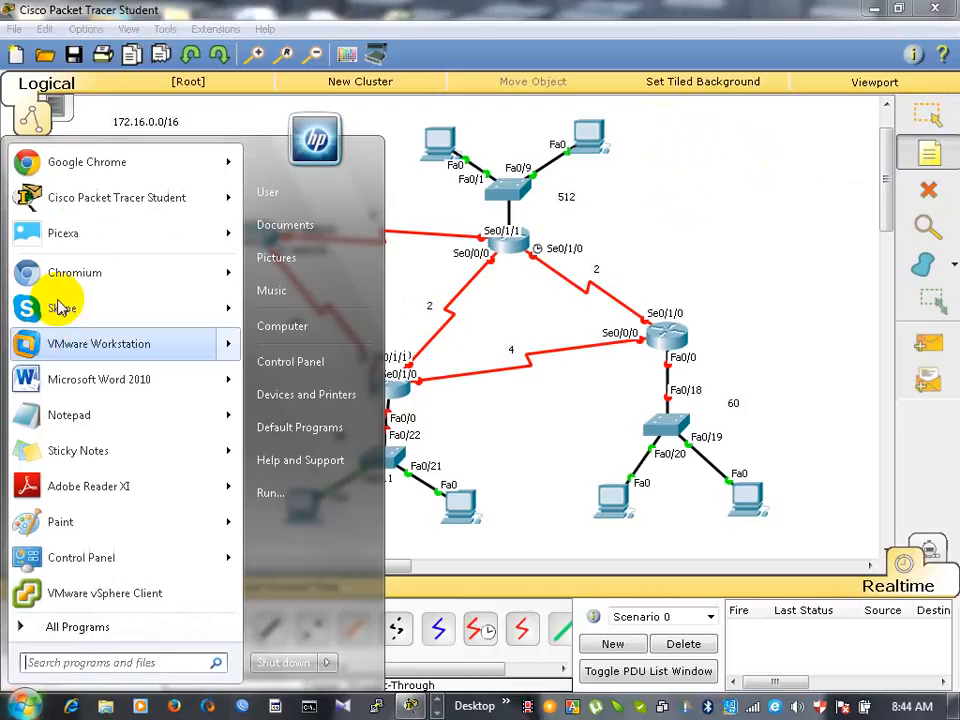
left_click(50, 378)
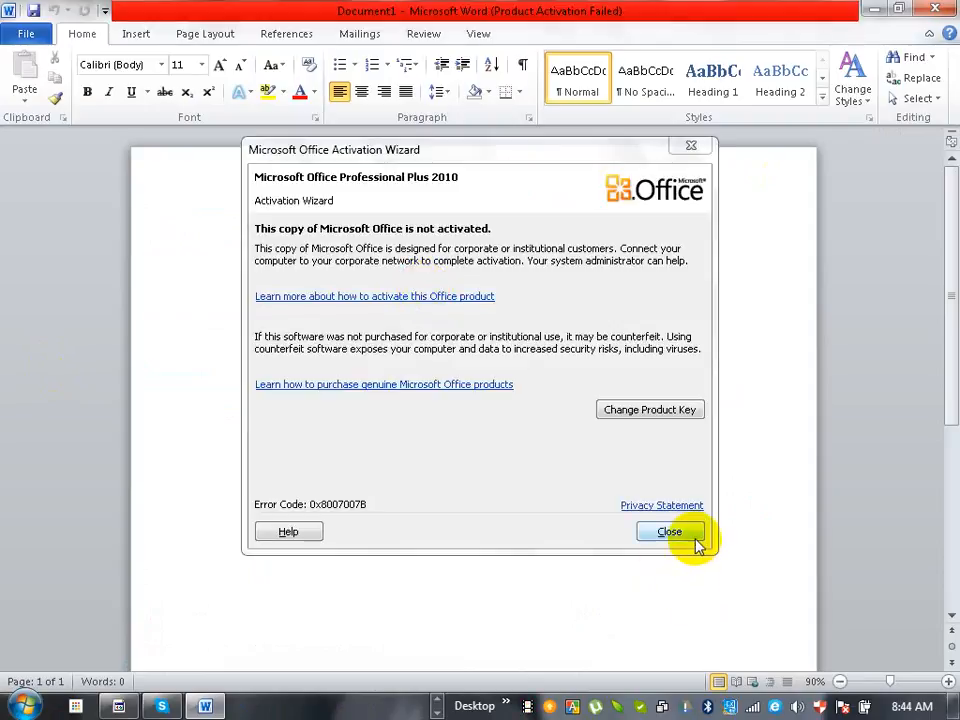
left_click(694, 537)
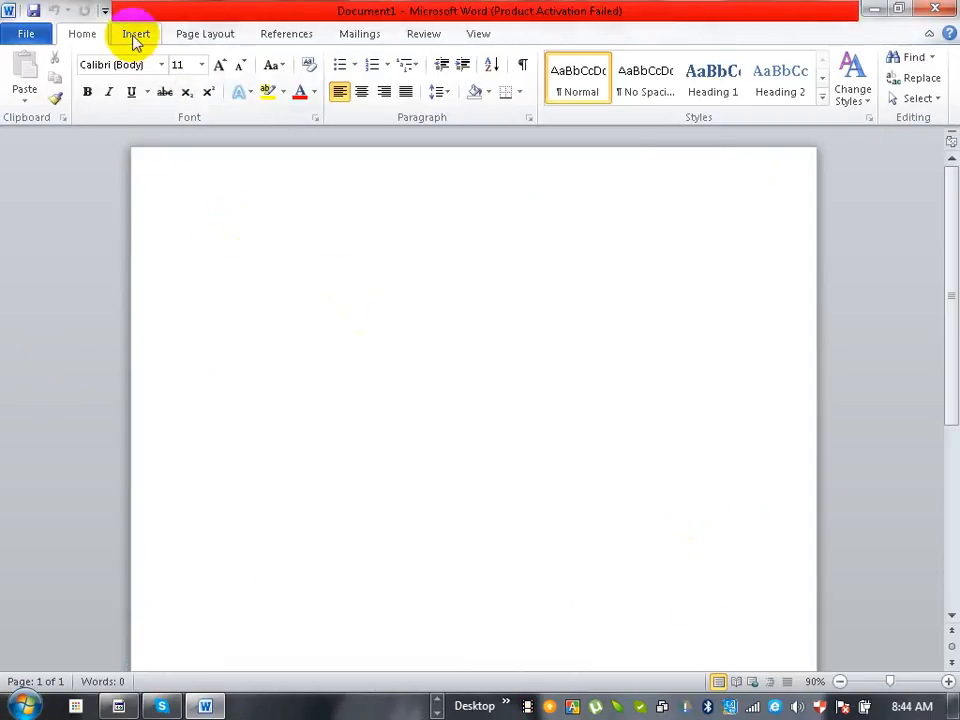
- Set the blank document's page margins to Narrow
left_click(203, 34)
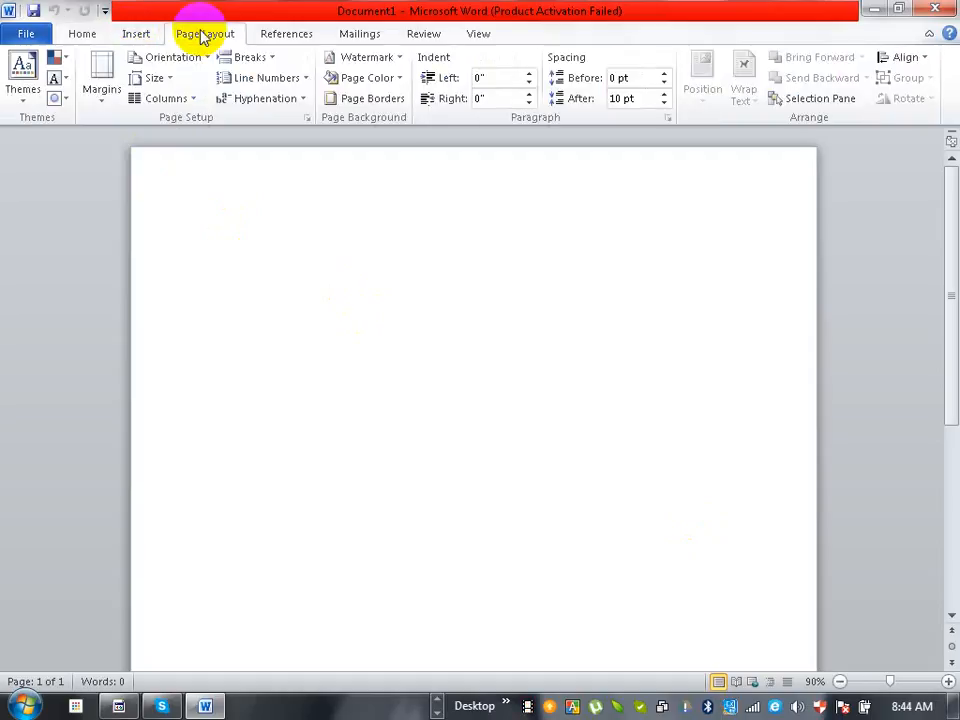
left_click(104, 95)
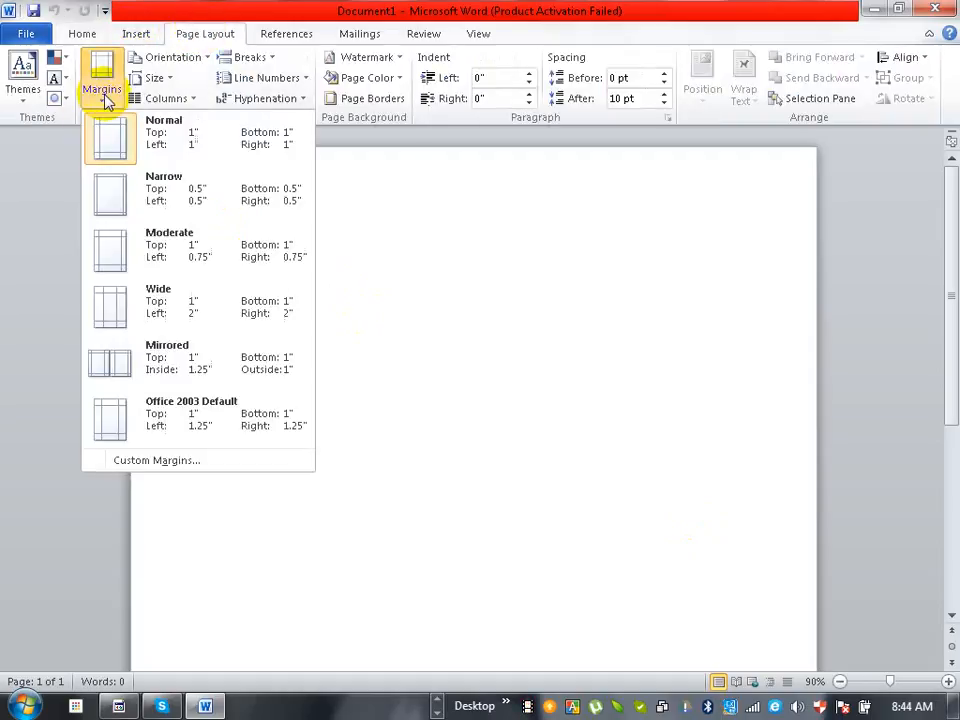
left_click(110, 190)
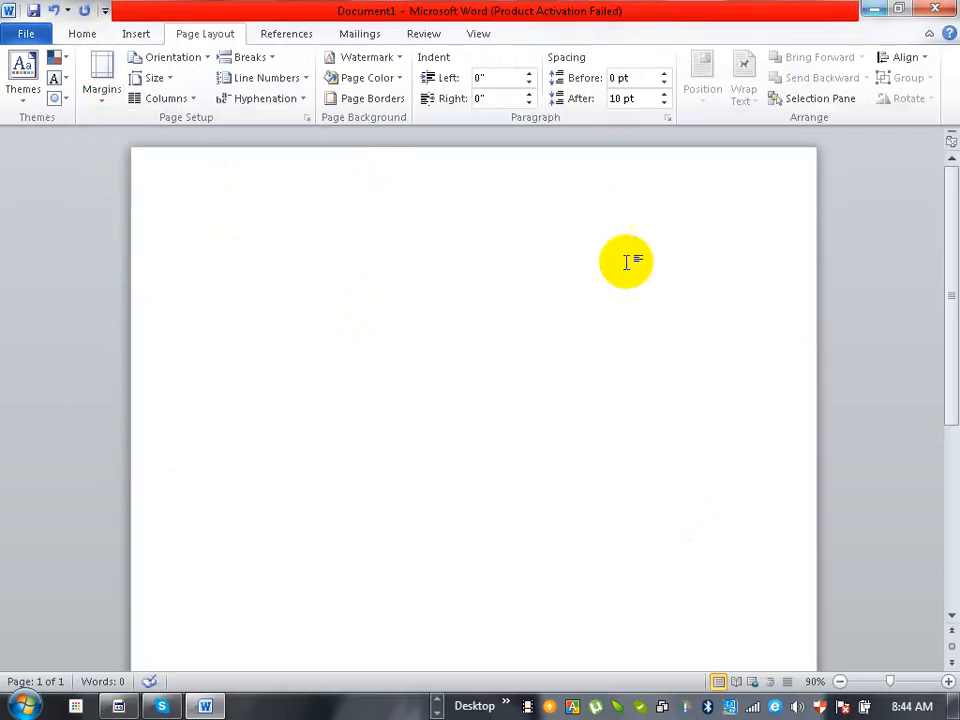
- Write the network address 172.16.0.0/16 on the document's first line
type("172")
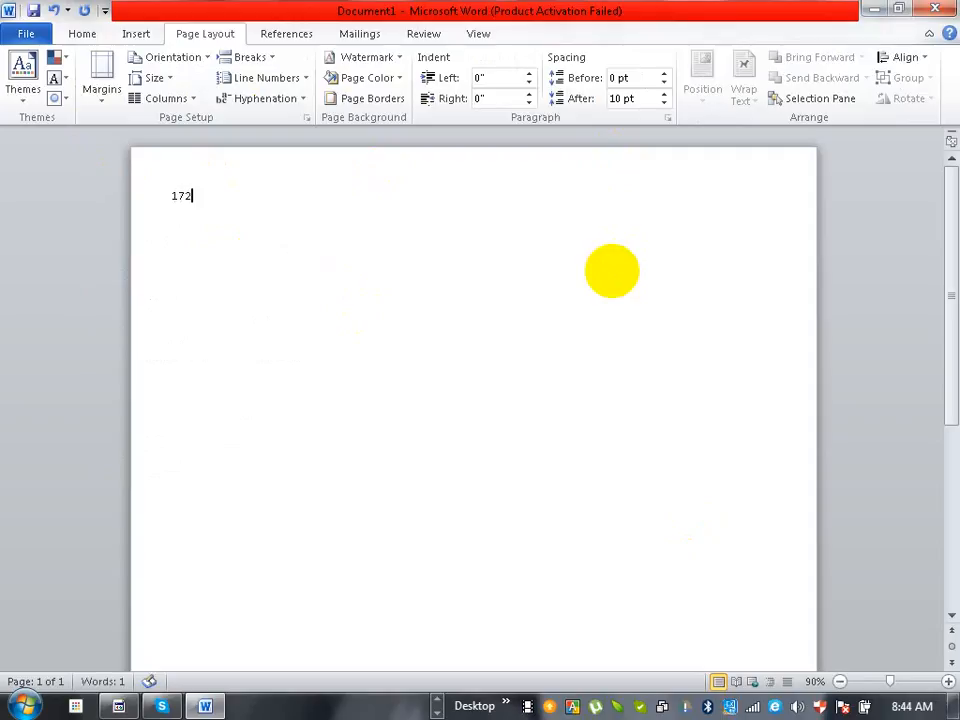
type(".16.0.0/16")
- Set the font size of the 172.16.0.0/16 line to 48
left_click(89, 36)
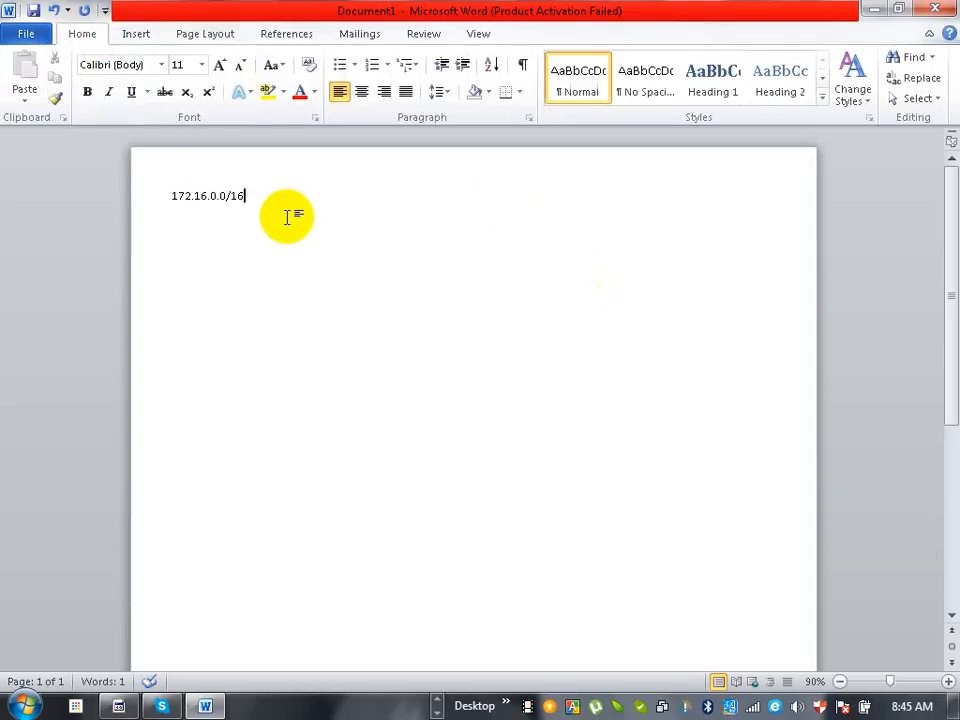
left_click_drag(253, 195, 174, 190)
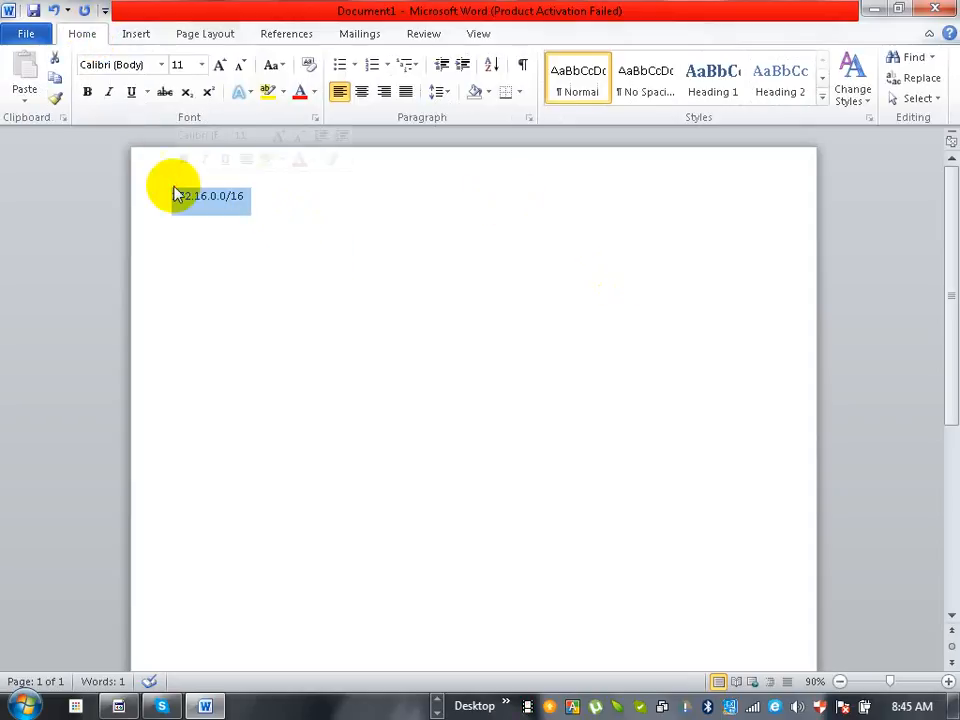
left_click(201, 66)
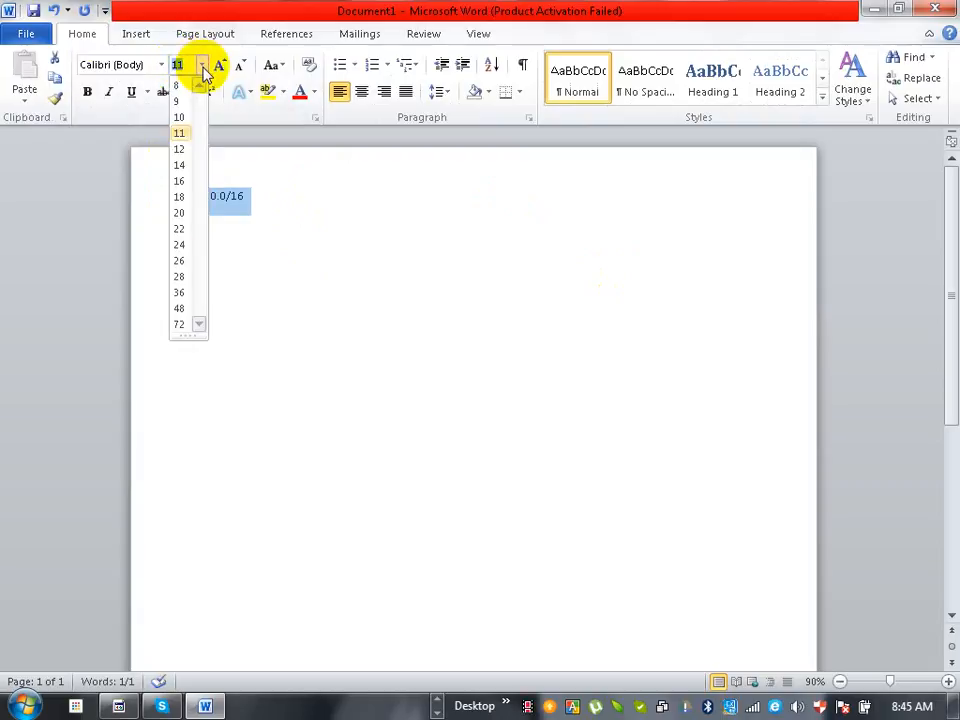
left_click(181, 307)
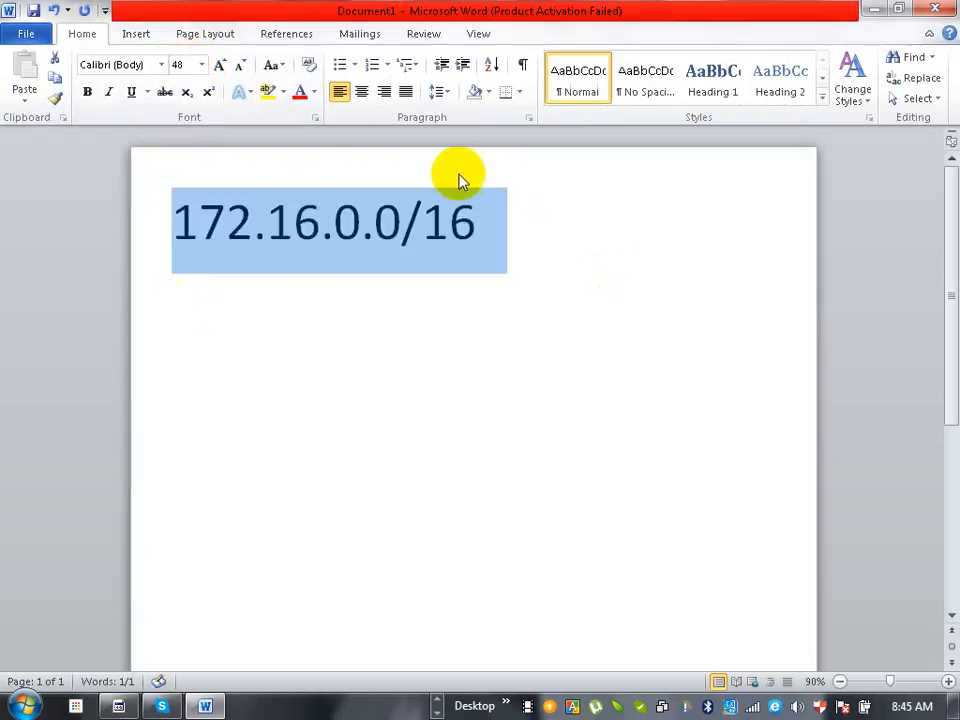
- Below the network address, list the LAN host requirements on separate lines: 512=, 250=, 60 = and 30 =
left_click(480, 210)
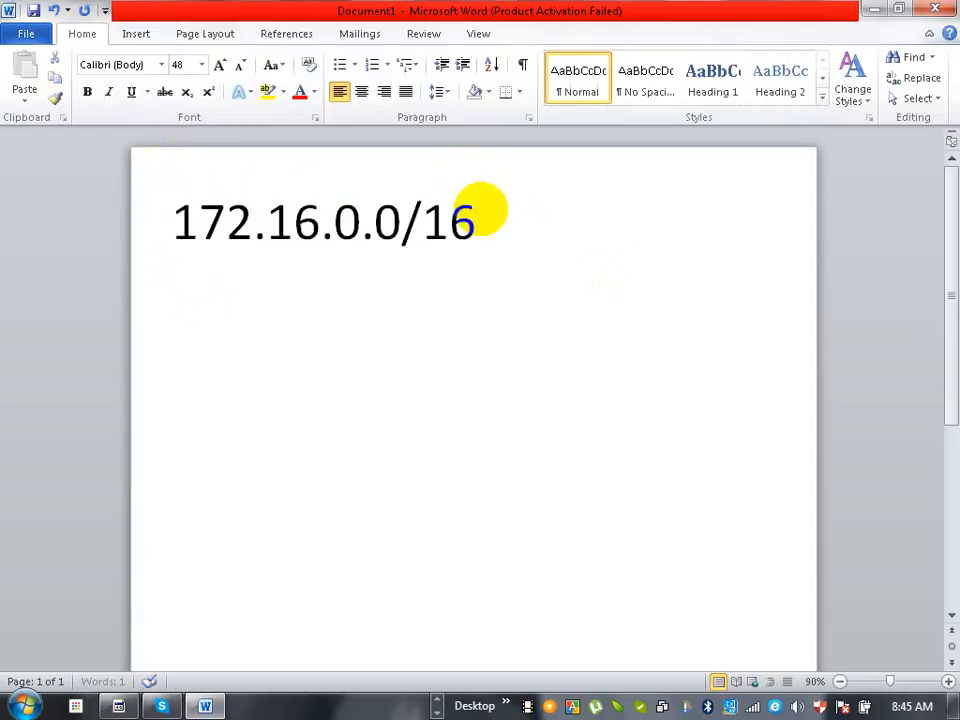
key("Return")
type("512=")
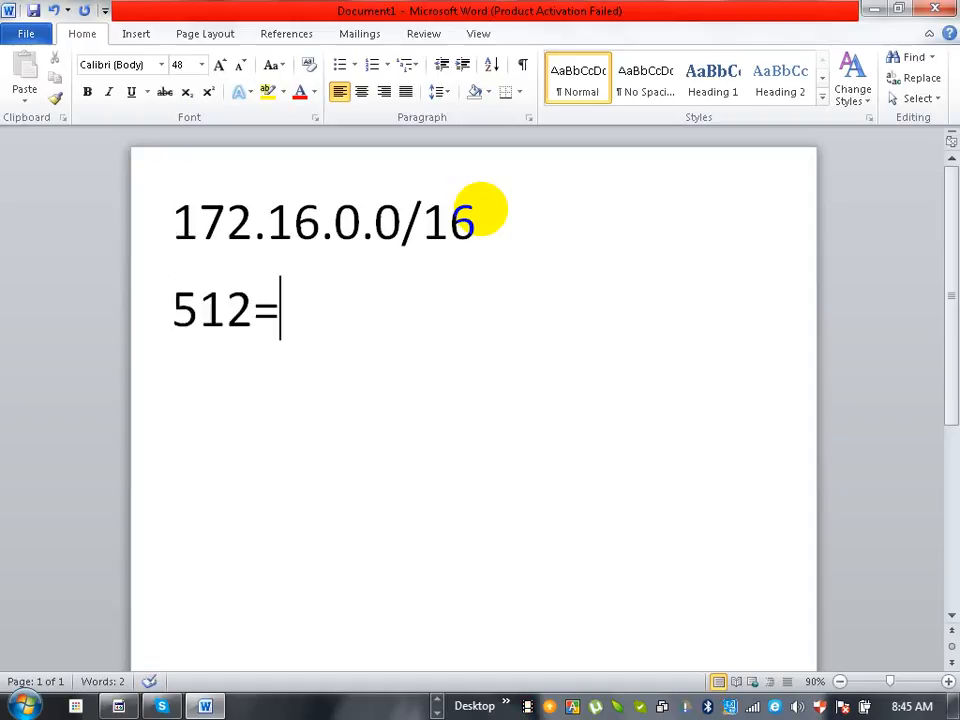
key("Return")
type("250")
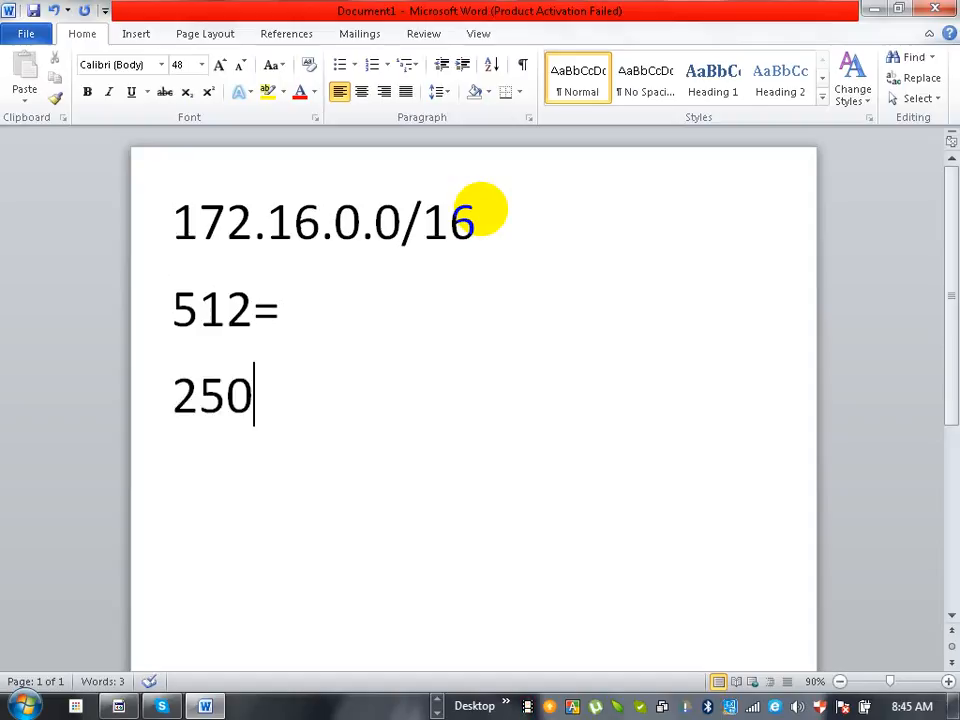
type("=")
key("Return")
type("60")
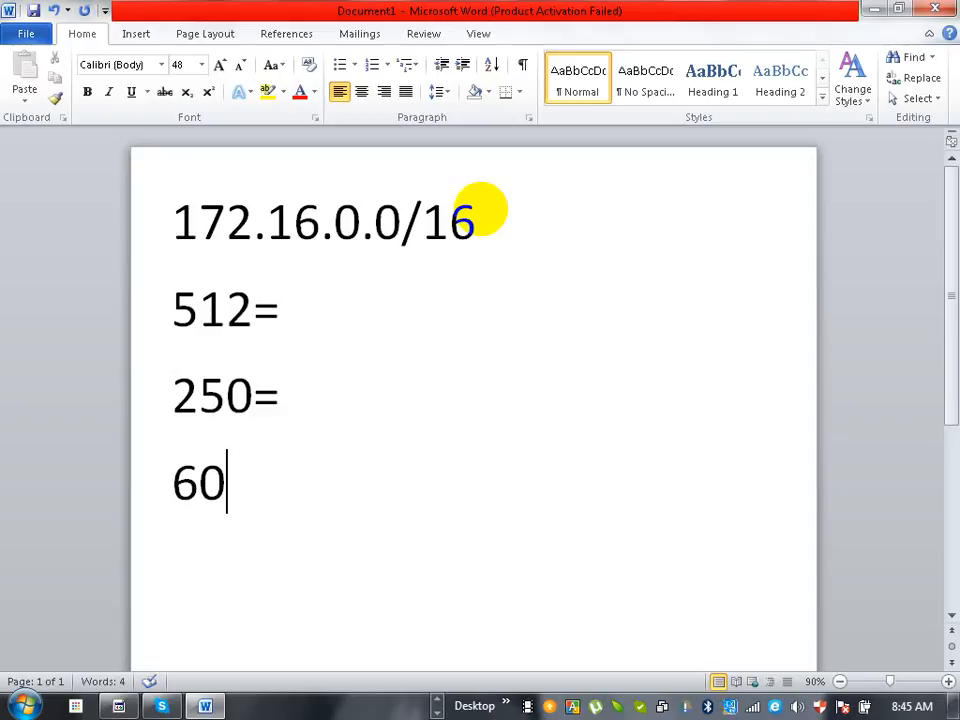
type(" =")
key("Return")
type("30")
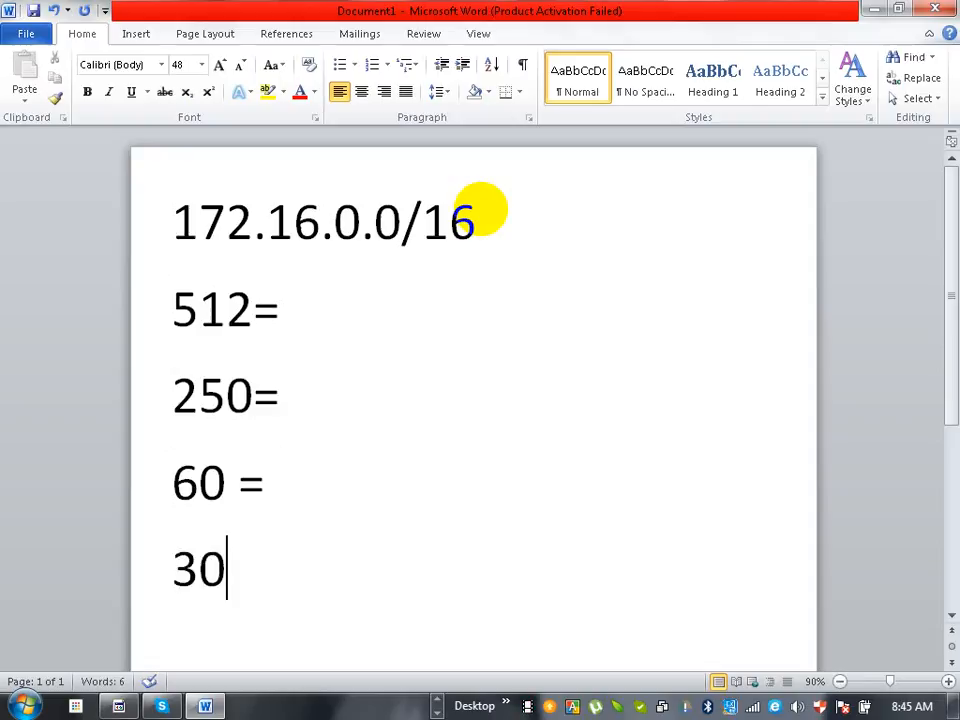
type(" =")
- Continue the list with the serial link host requirements on separate lines: 10=, 4 =, 2=, 2= and 2=
key("Return")
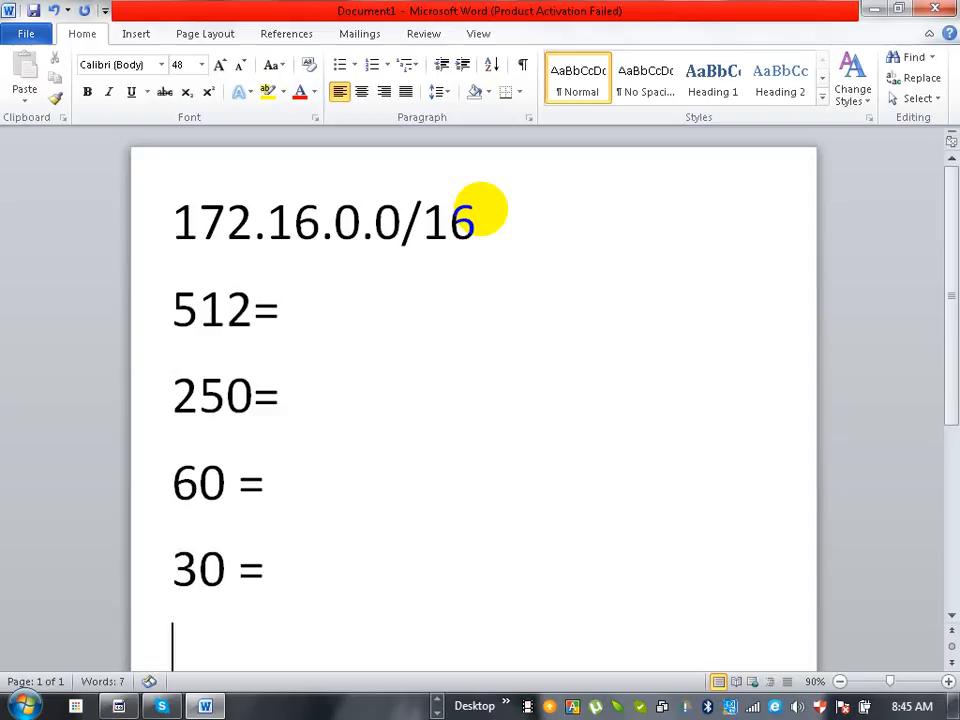
type("10=")
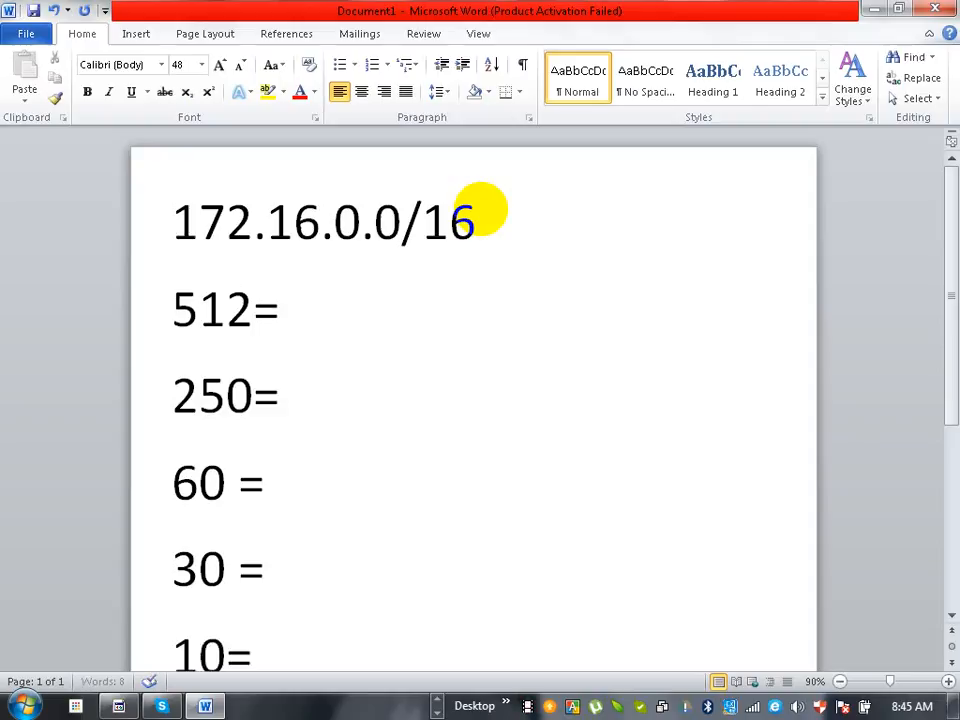
key("Return")
type("4")
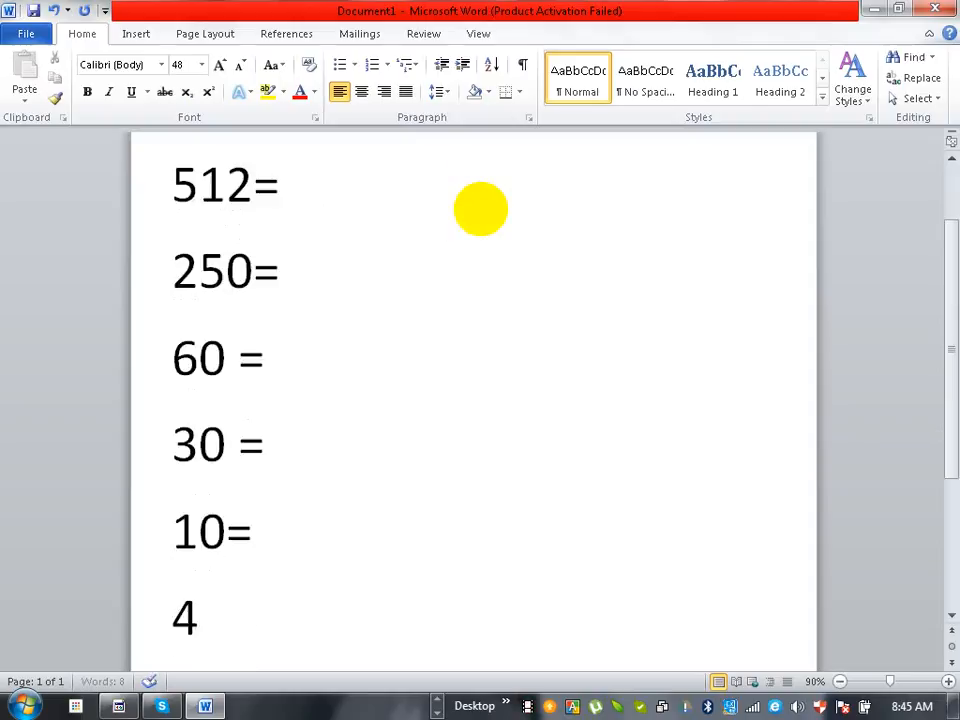
type(" =")
key("Return")
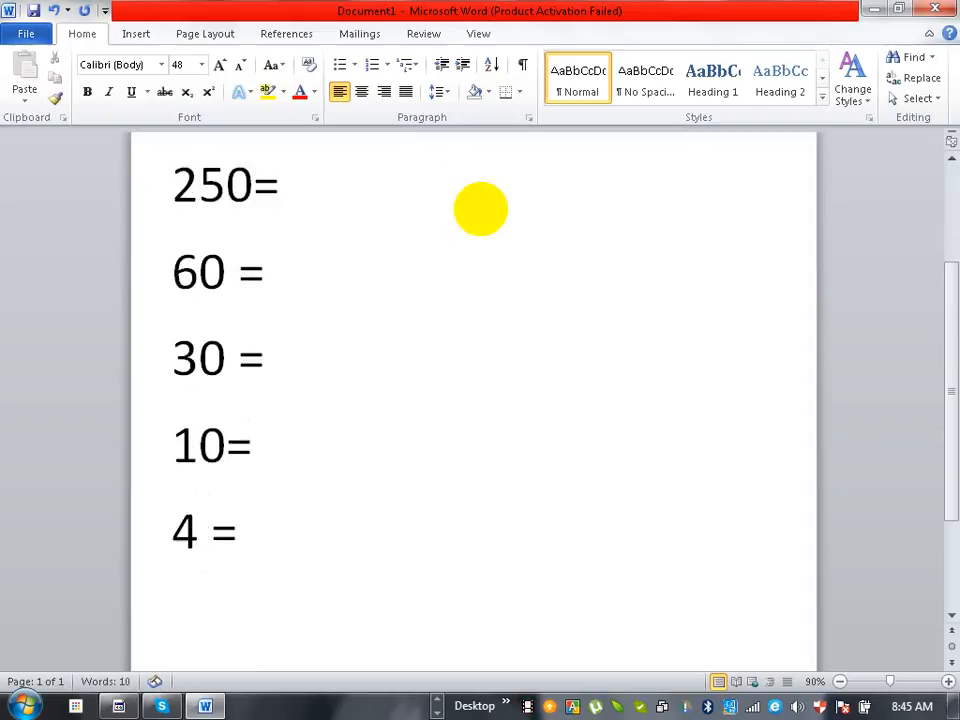
type("2=")
key("Return")
type("2")
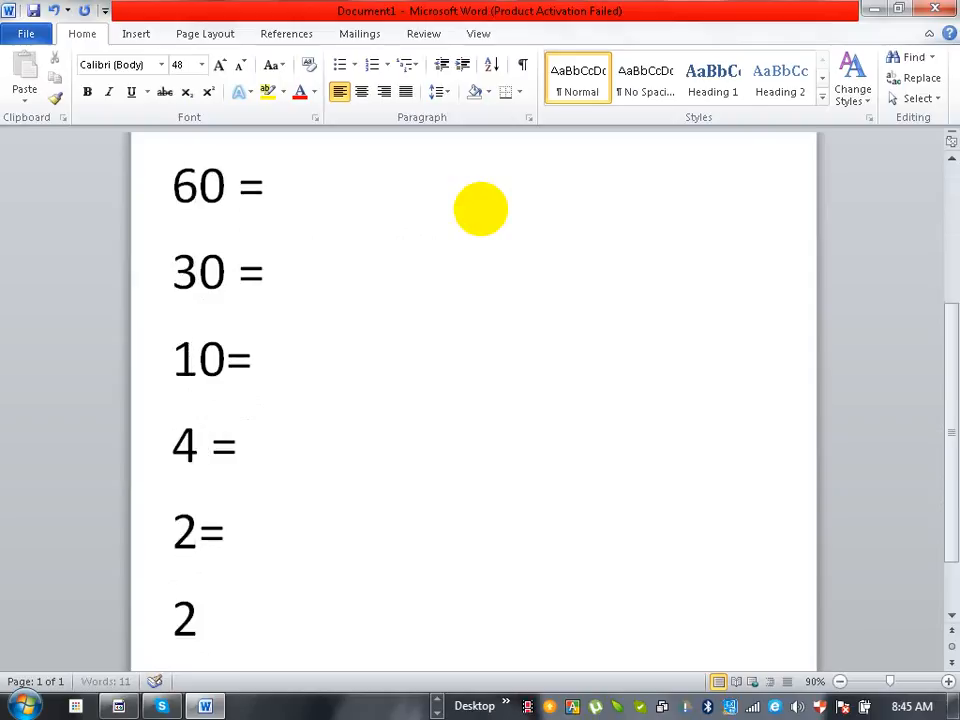
type("=")
key("Return")
type("2")
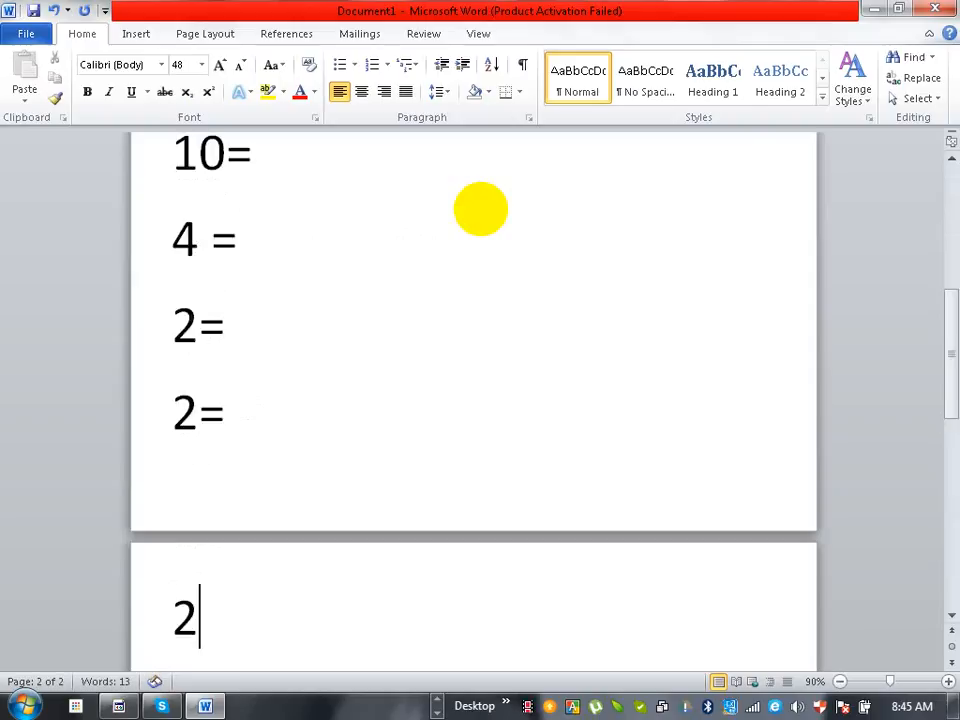
type("=")
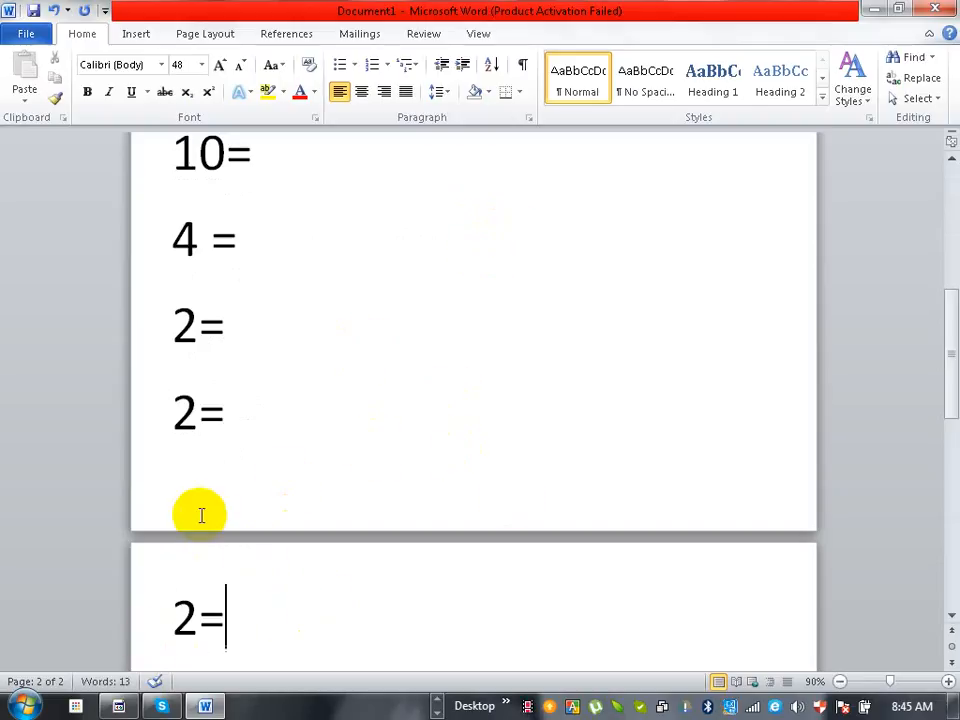
- Review the listed host requirements against the topology labels in Cisco Packet Tracer, and return to the Word document
key("Up")
key("Up")
key("Up")
key("Up")
key("Up")
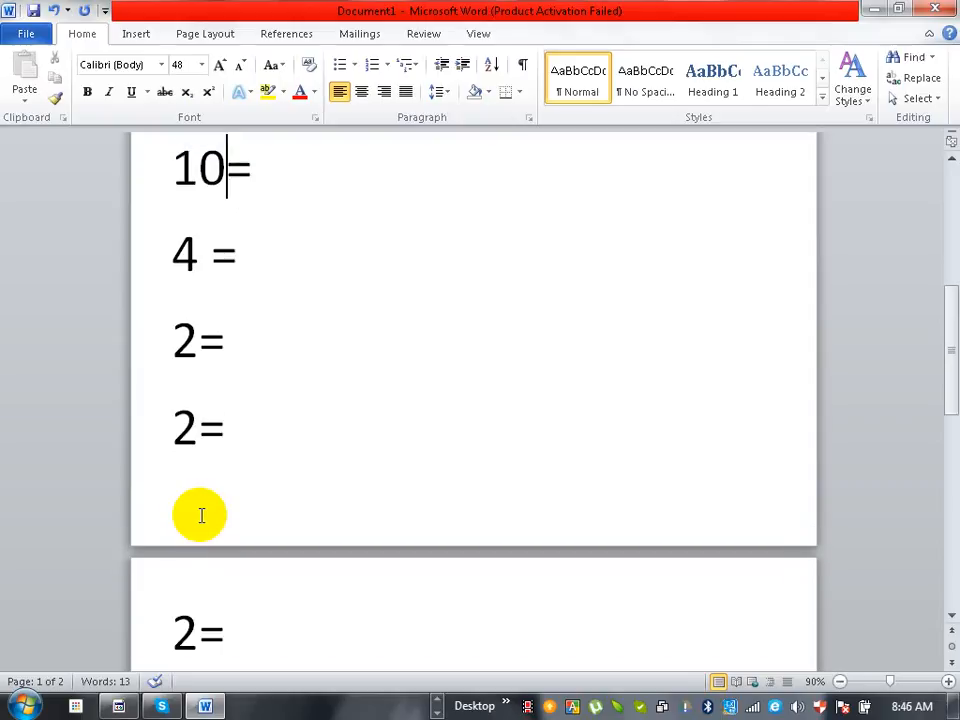
key("Up")
key("Up")
key("Up")
key("Up")
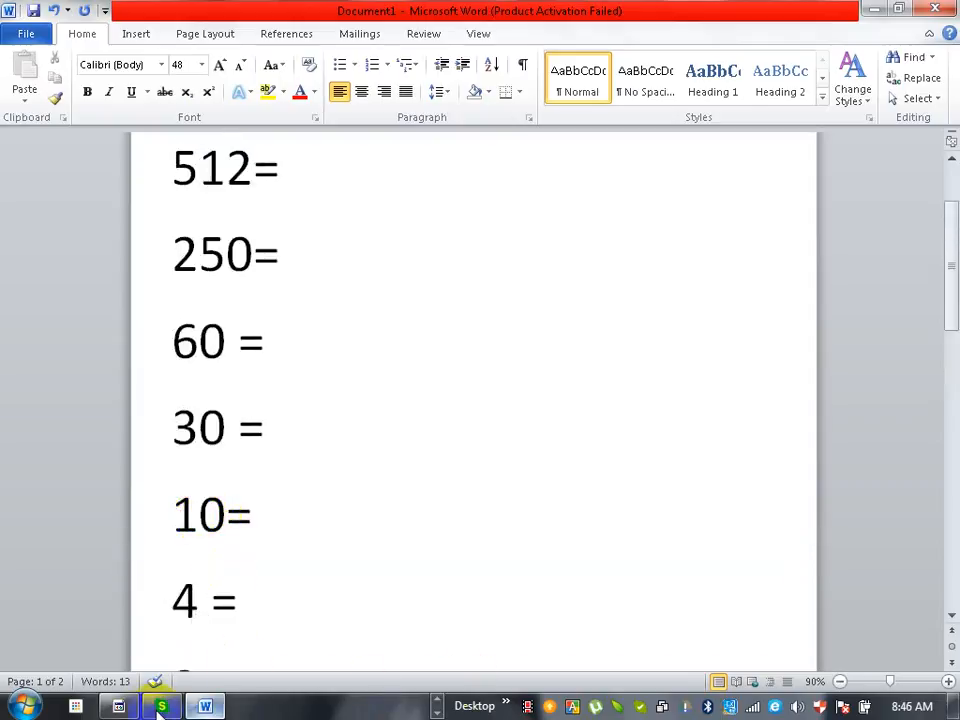
left_click(117, 704)
left_click(117, 706)
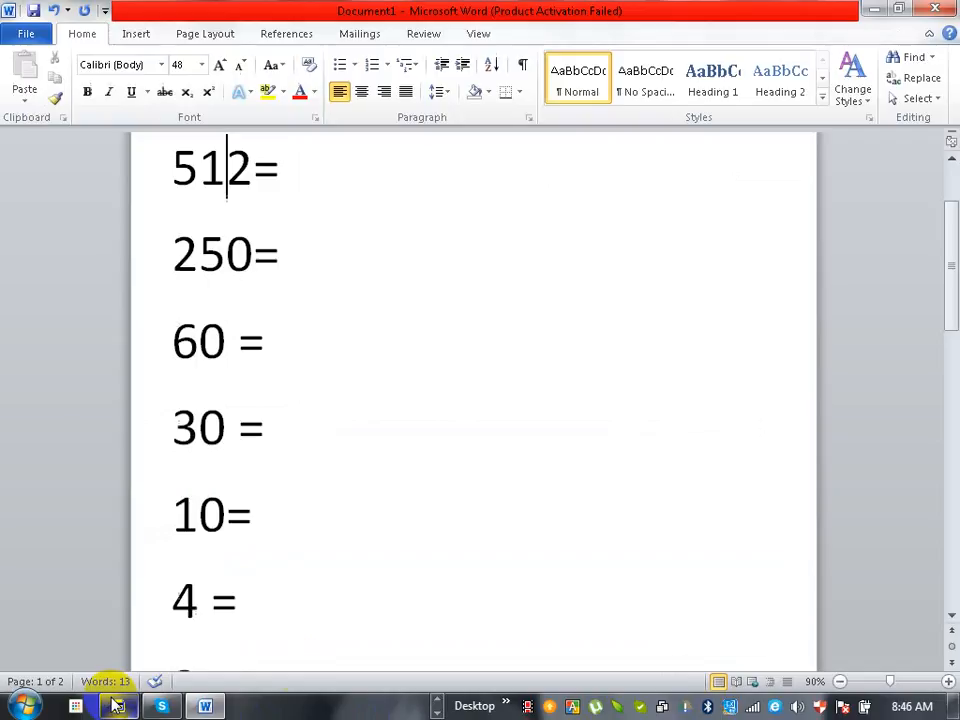
left_click(437, 704)
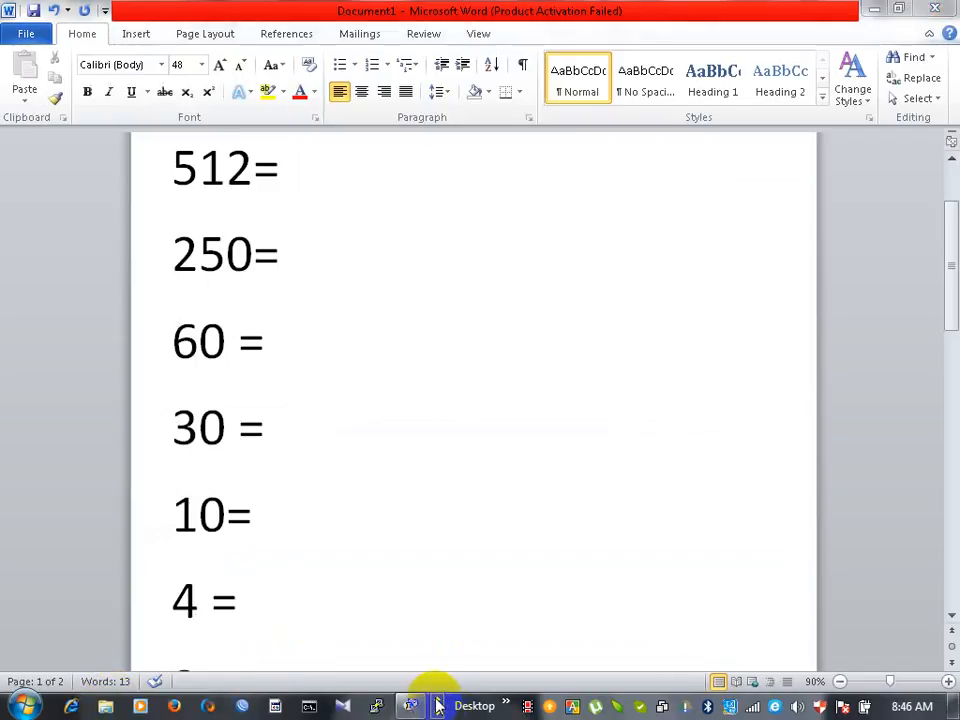
mouse_move(412, 700)
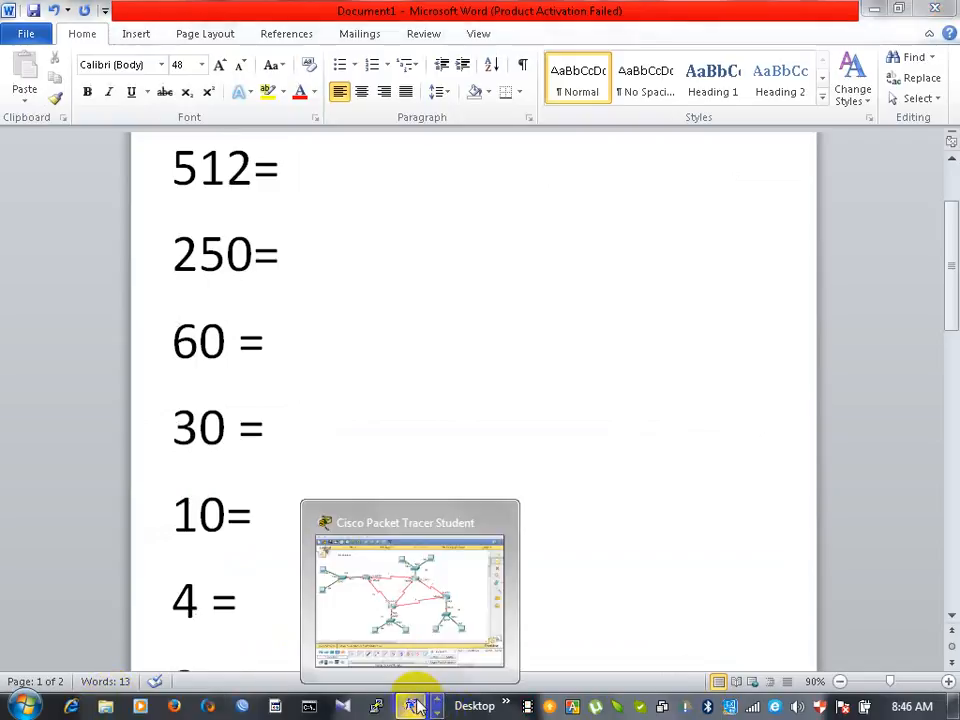
left_click(414, 638)
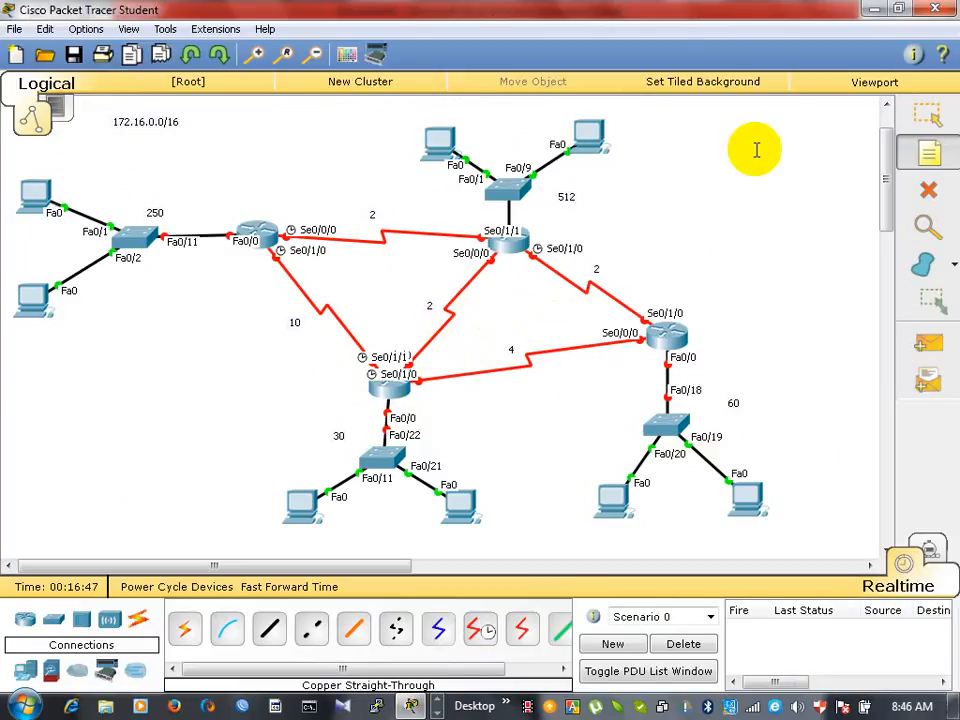
left_click(876, 12)
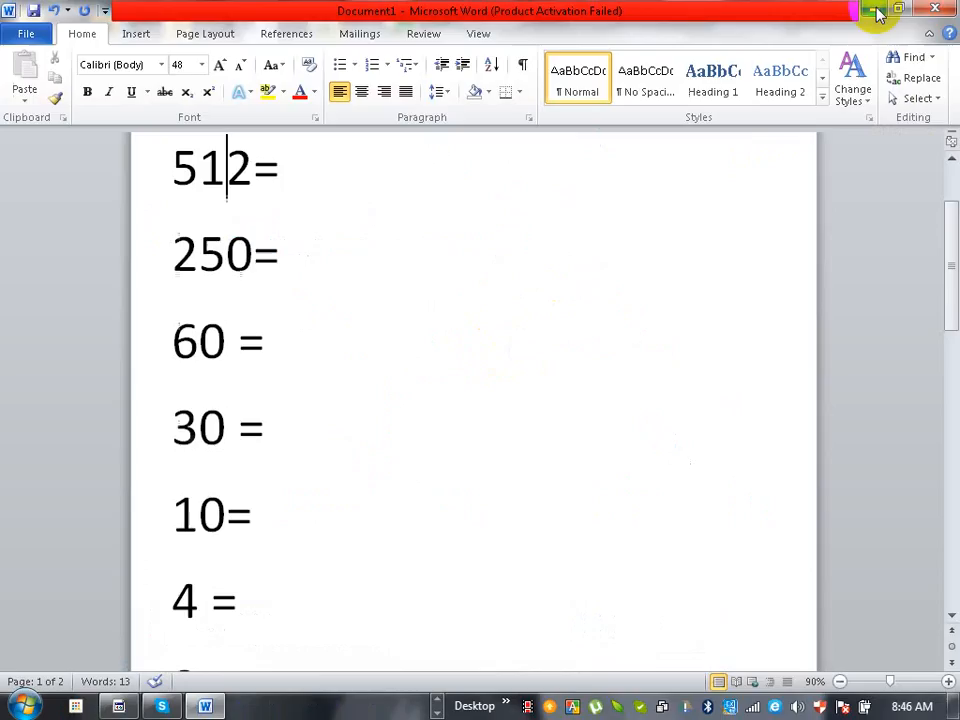
- Enter the prefix lengths for the three largest requirements: /22 for 512, /24 for 250 and /26 for 60
left_click(294, 172)
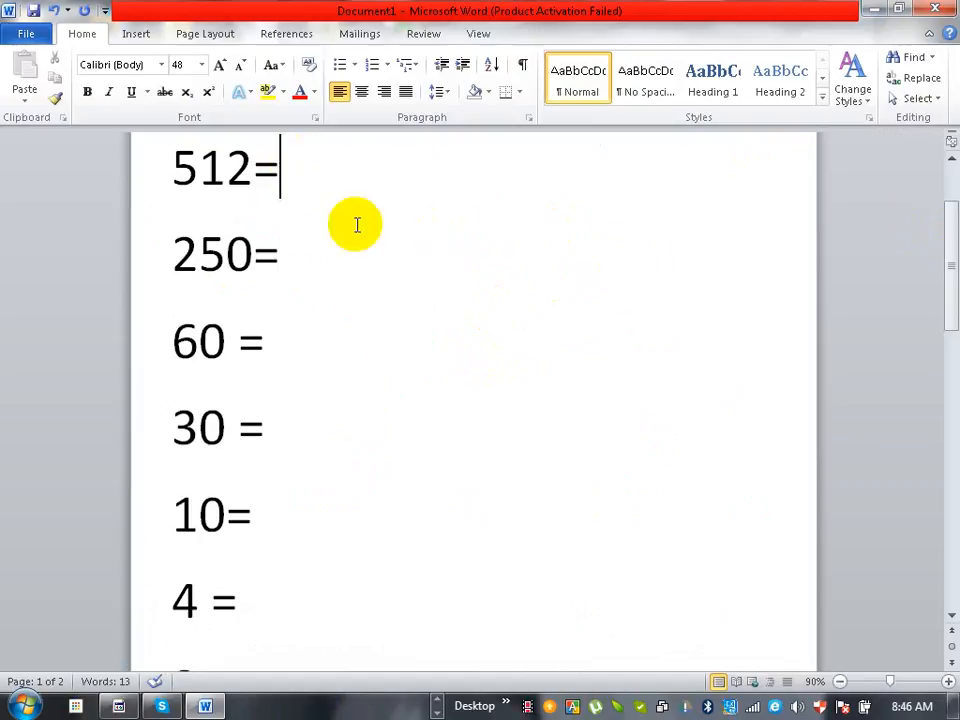
type("/22")
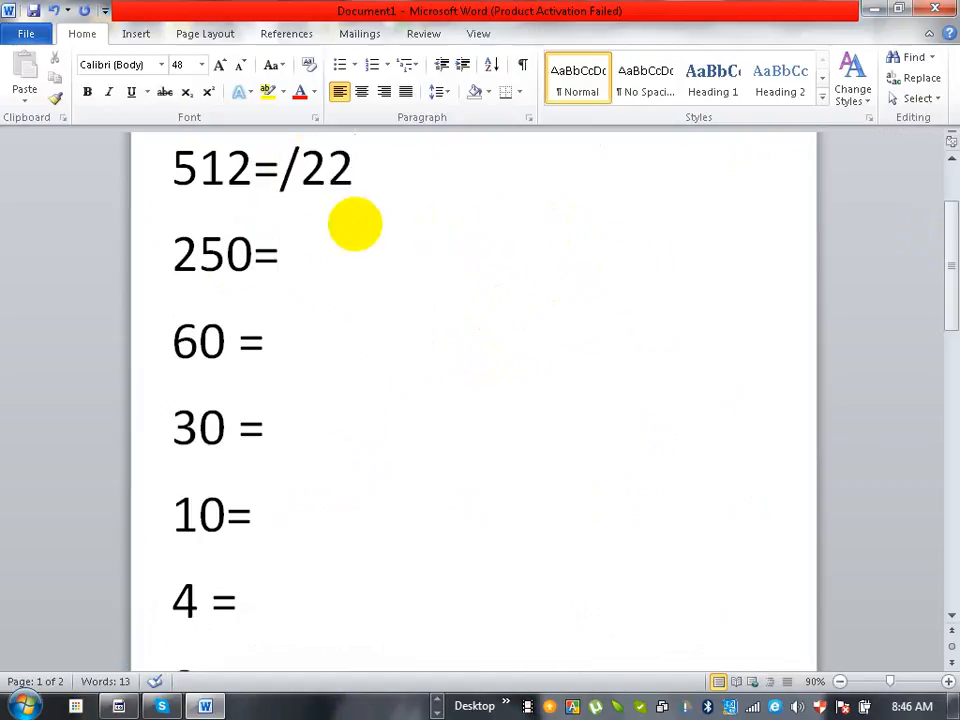
key("Down")
type("/")
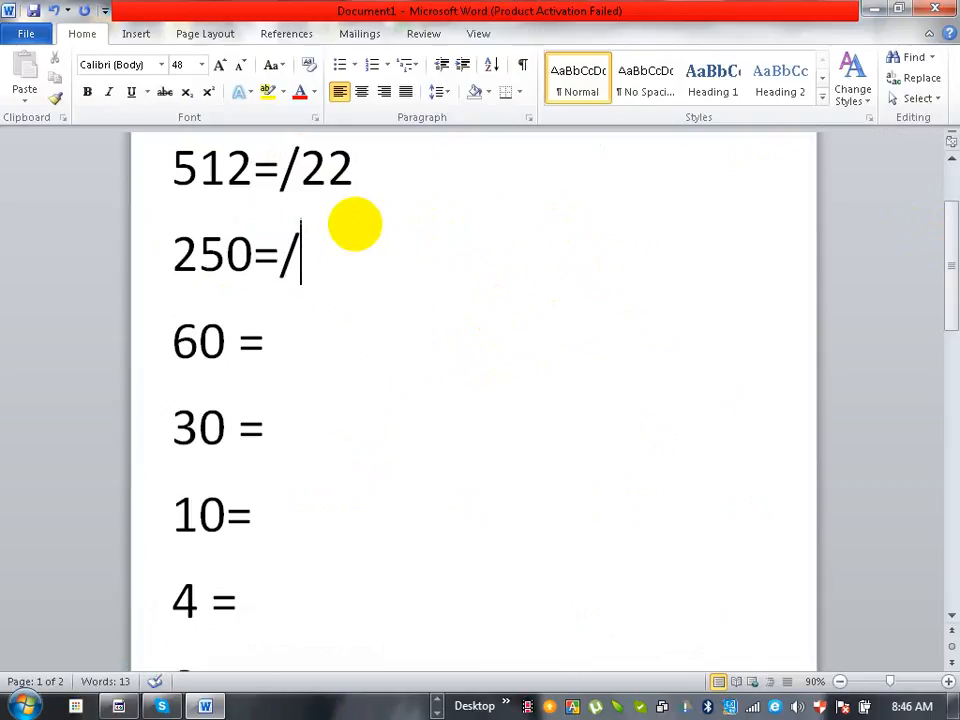
type("2")
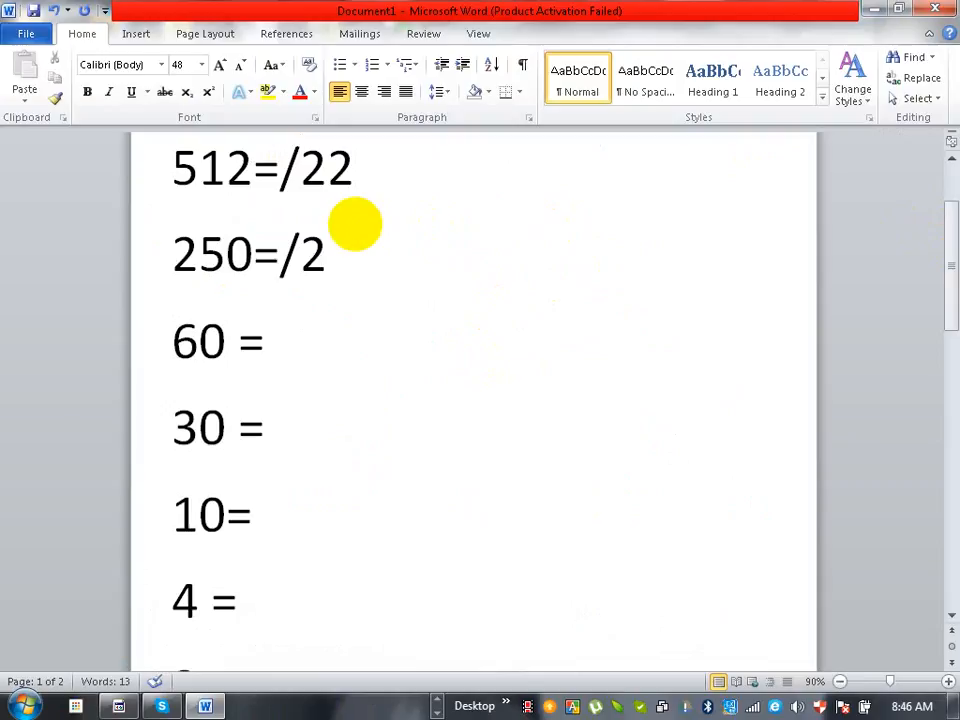
type("4")
key("Down")
type("/26")
- Enter the prefix lengths for the next requirements: /27 for 30, /28 for 10 and /29 for 4
key("Down")
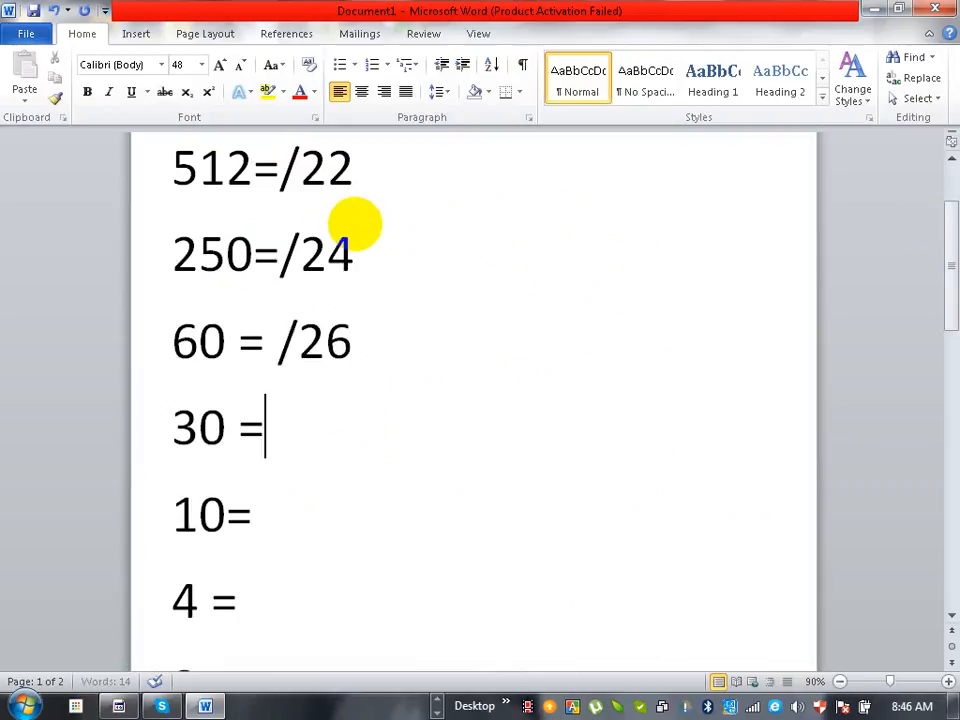
type("/27")
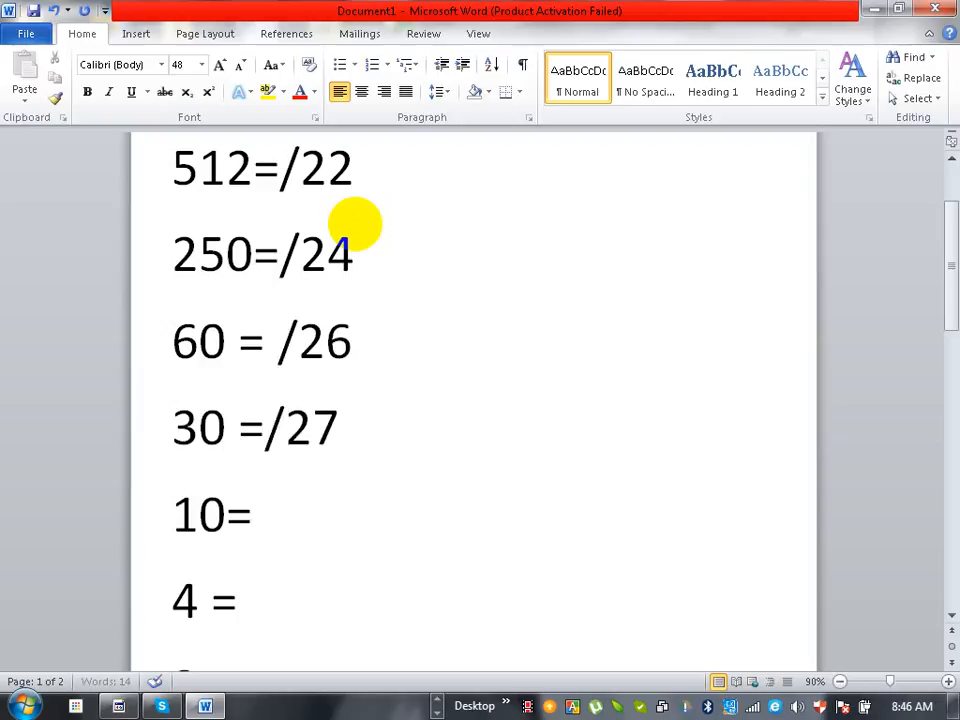
key("Down")
type("/28")
key("Down")
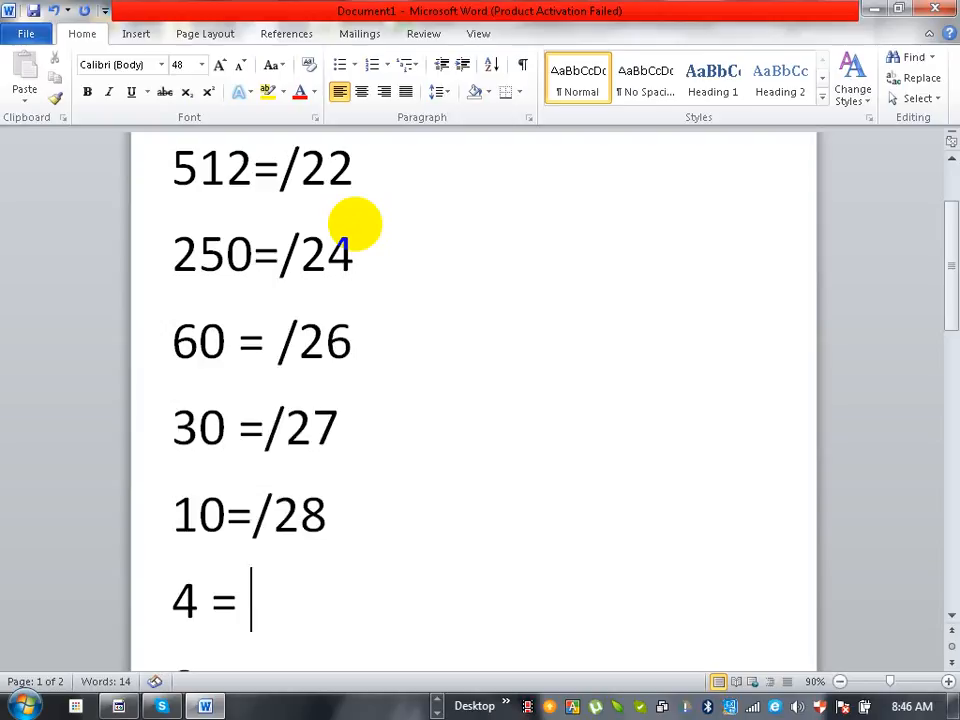
type("/29")
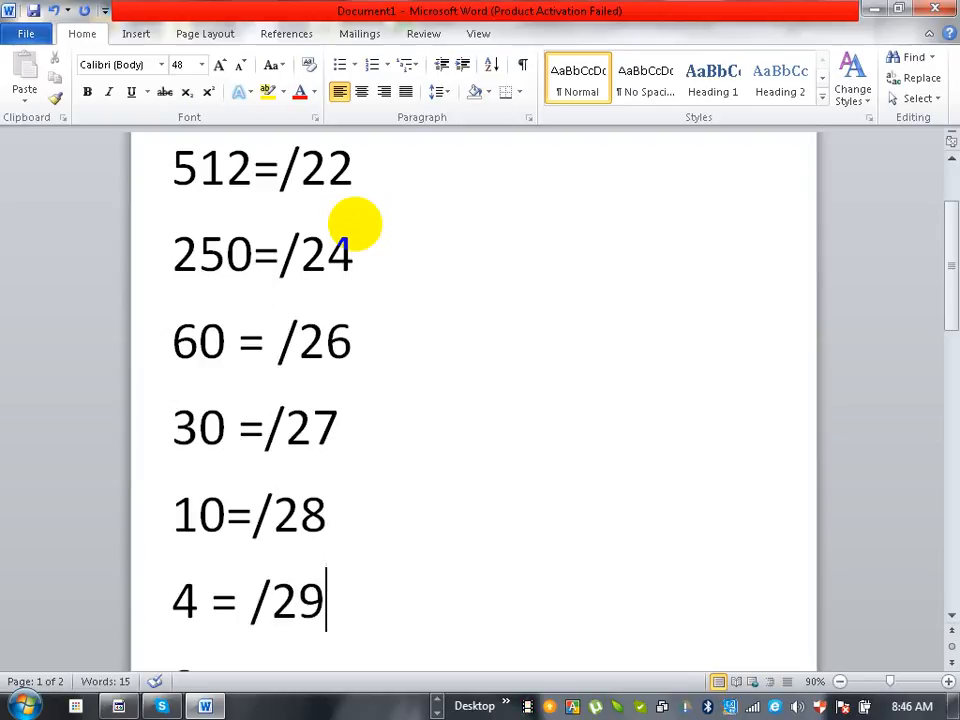
- Enter the prefix length /30 for each of the three 2-host requirements at the end of the list
key("Down")
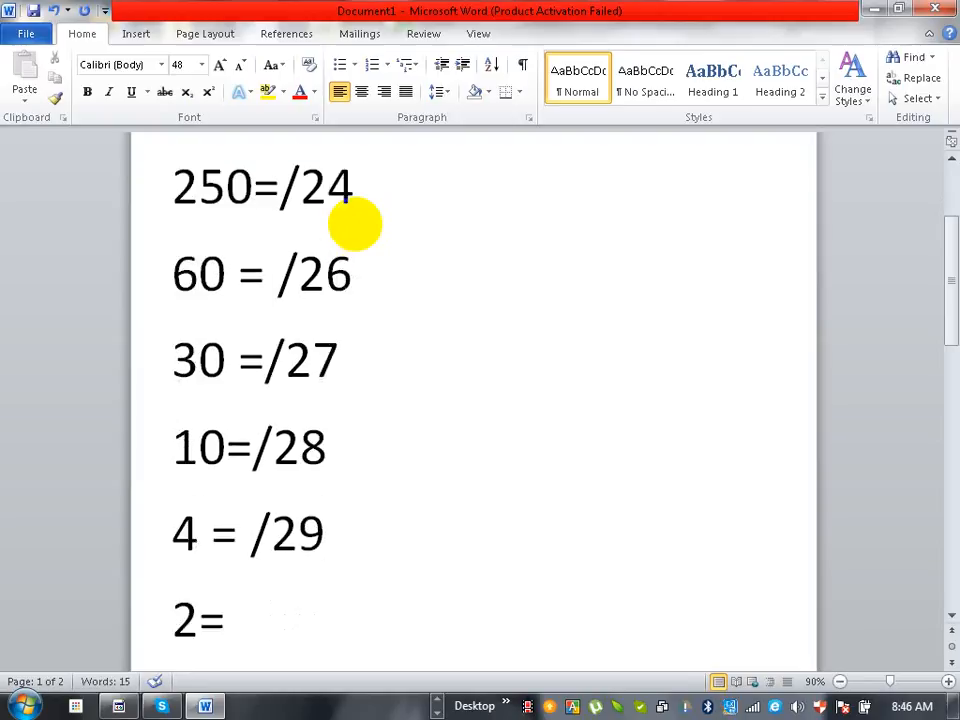
type("/30")
key("Return")
type("2=")
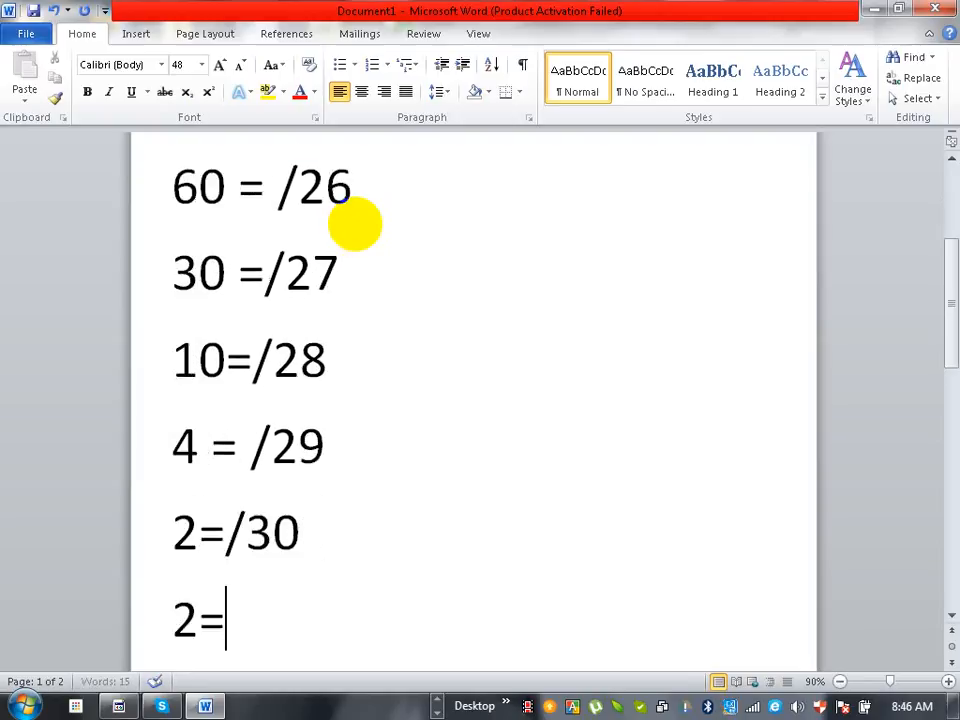
type("/30")
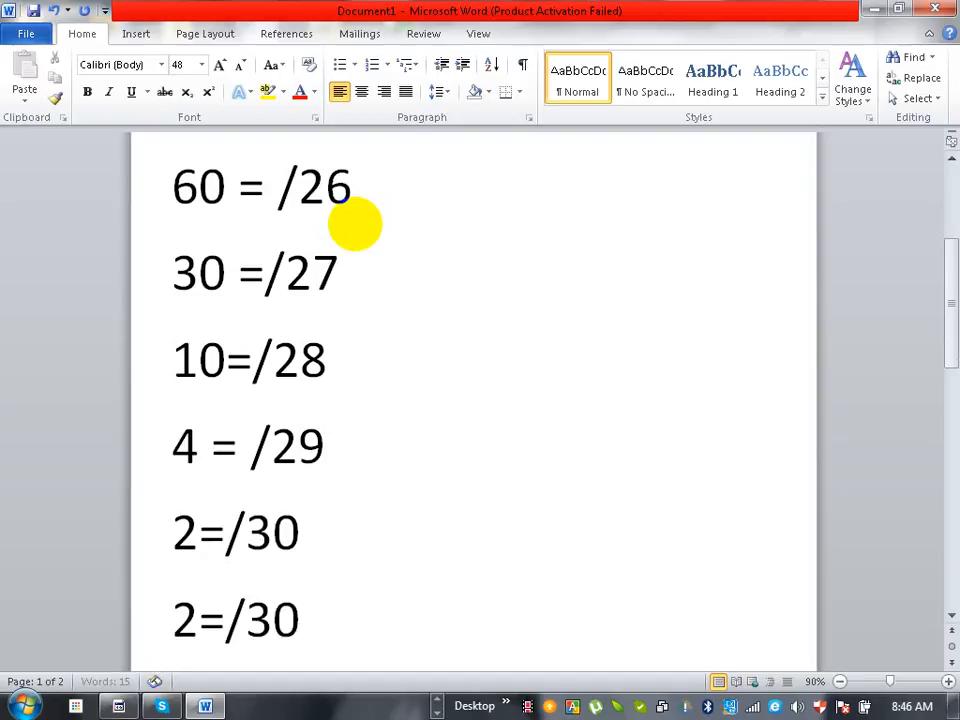
key("Return")
type("2=/")
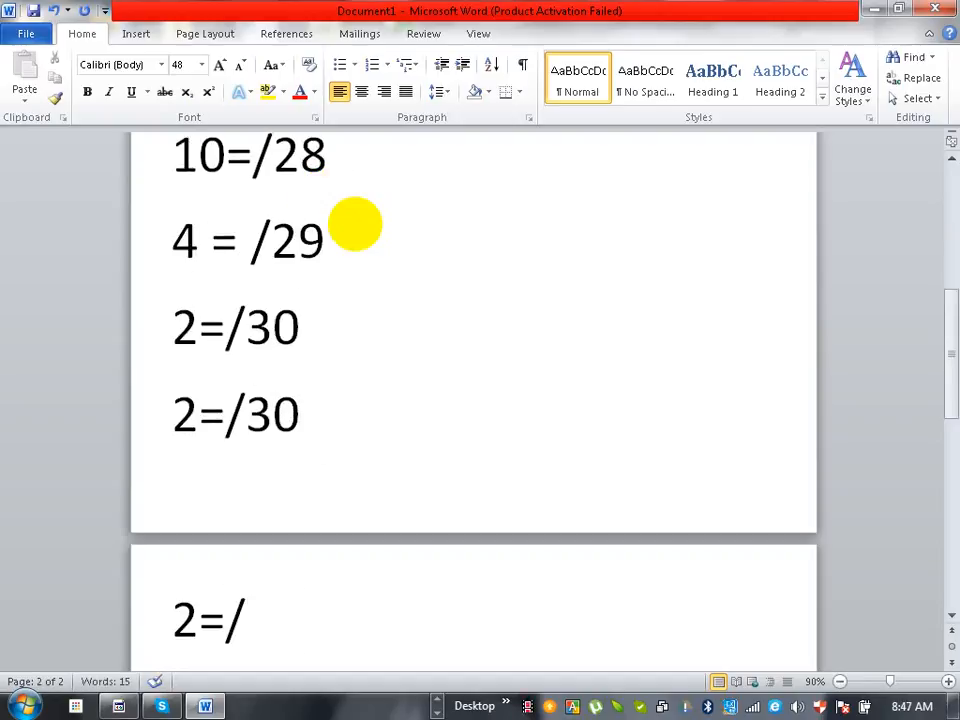
type("30")
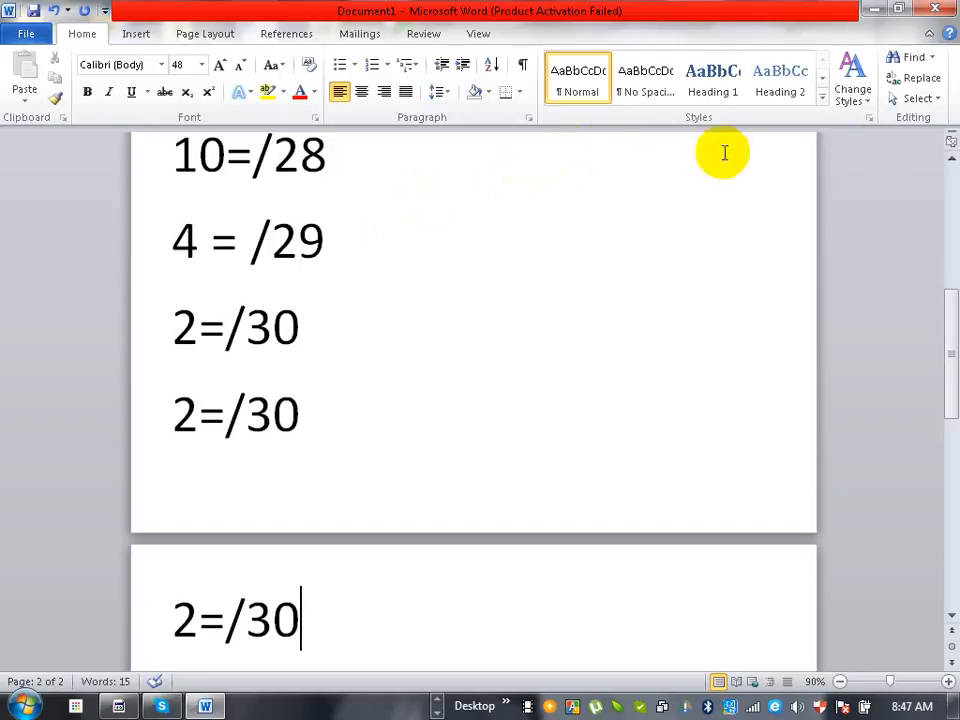
- Append a dash and the subnet address 172.16.0.0/22 to the 512-host line
left_click_drag(954, 366, 955, 247)
left_click(369, 312)
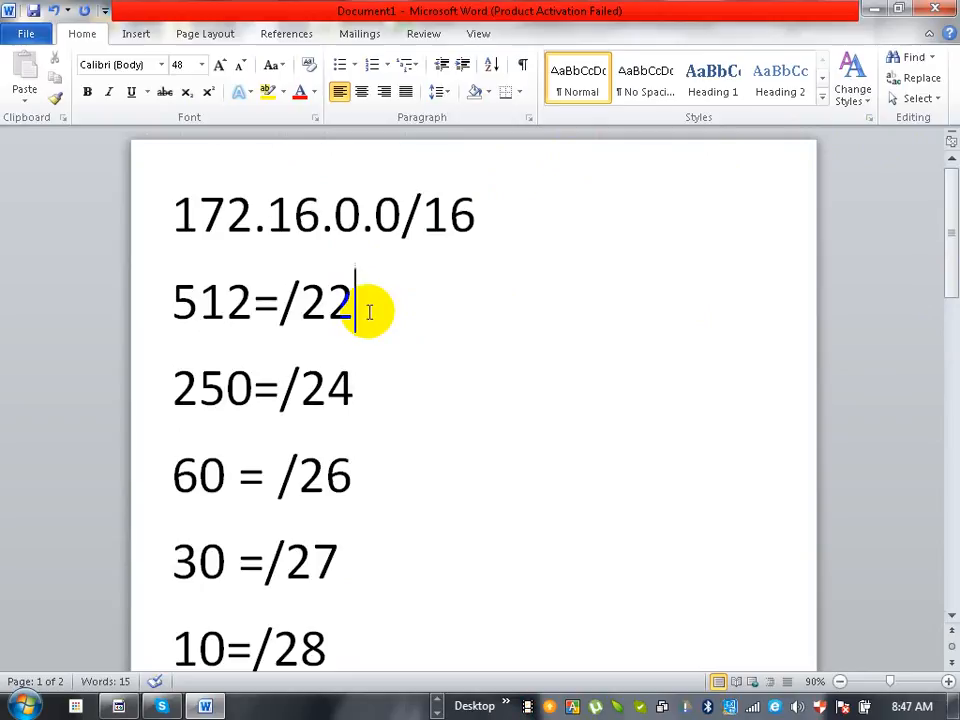
type("-")
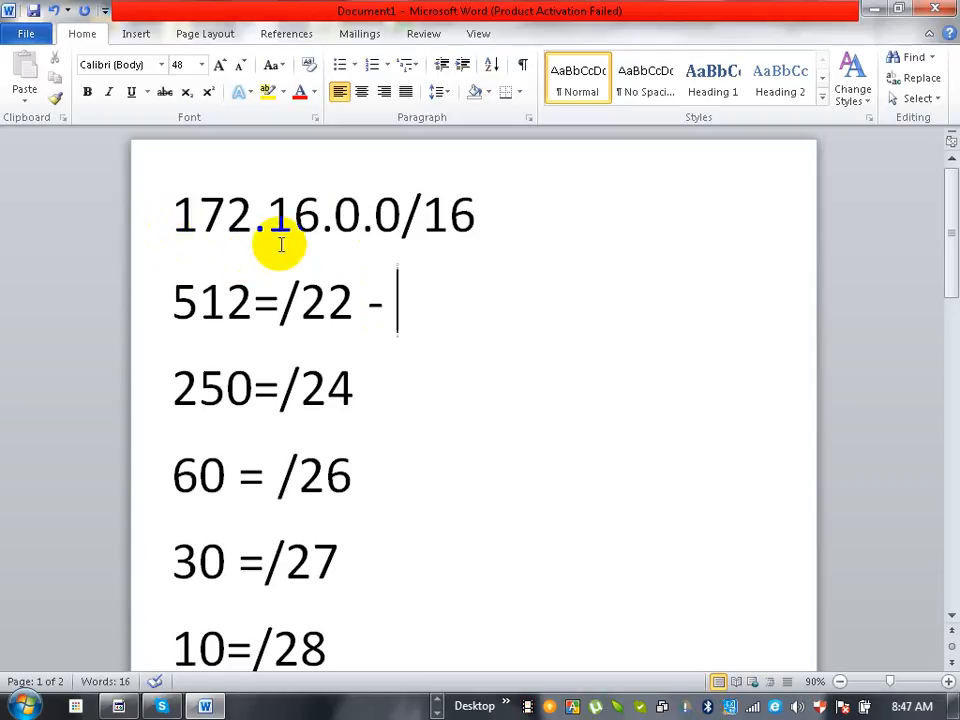
type("172.1")
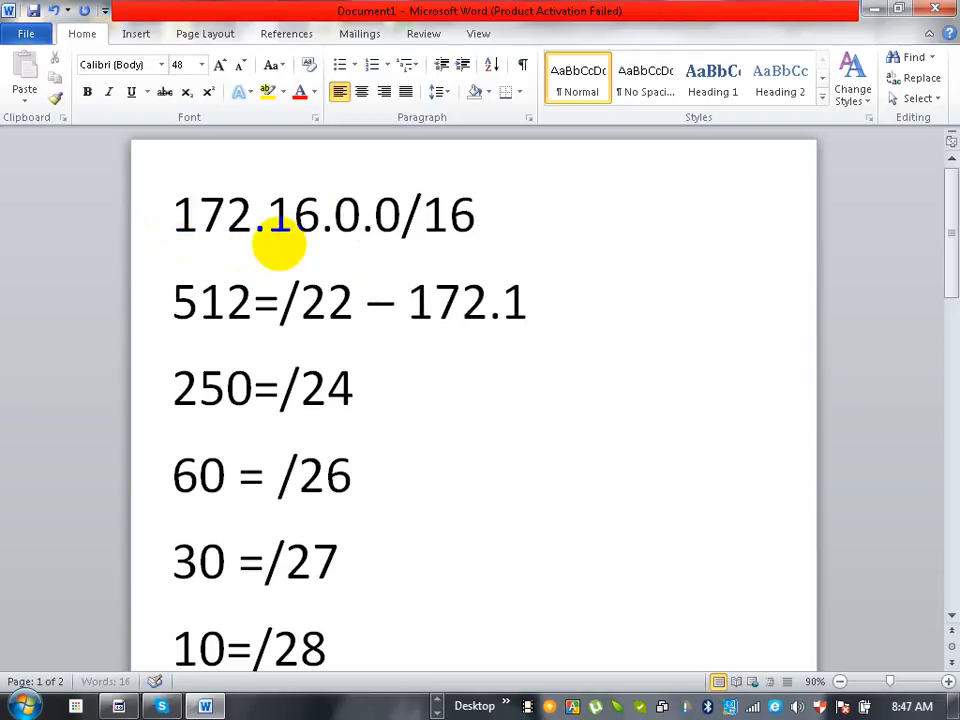
type("6.0.0")
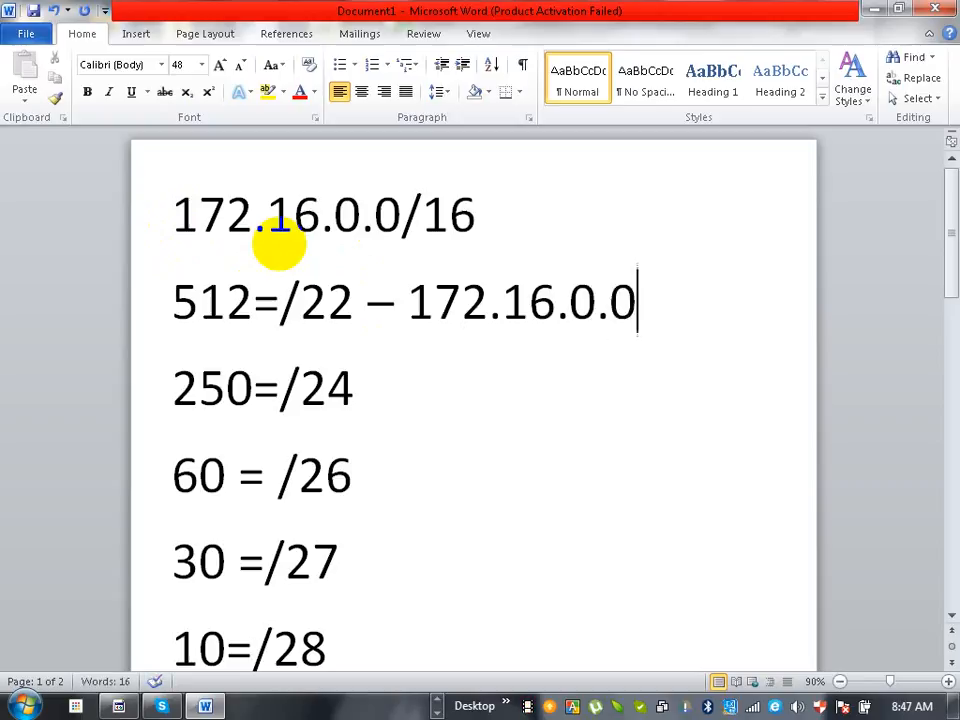
type("/")
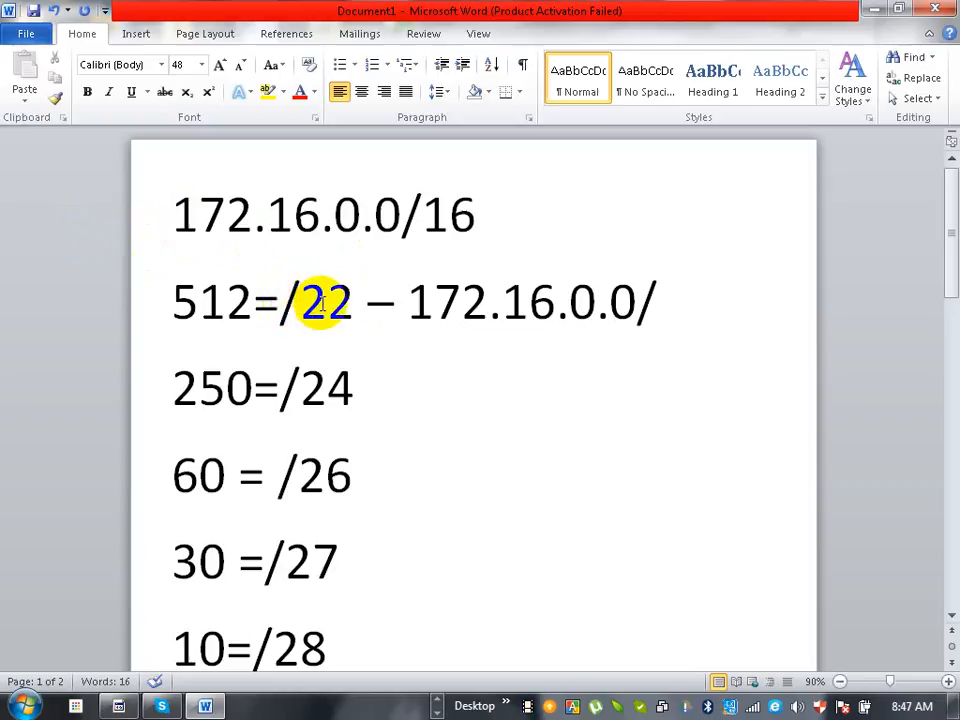
type("22")
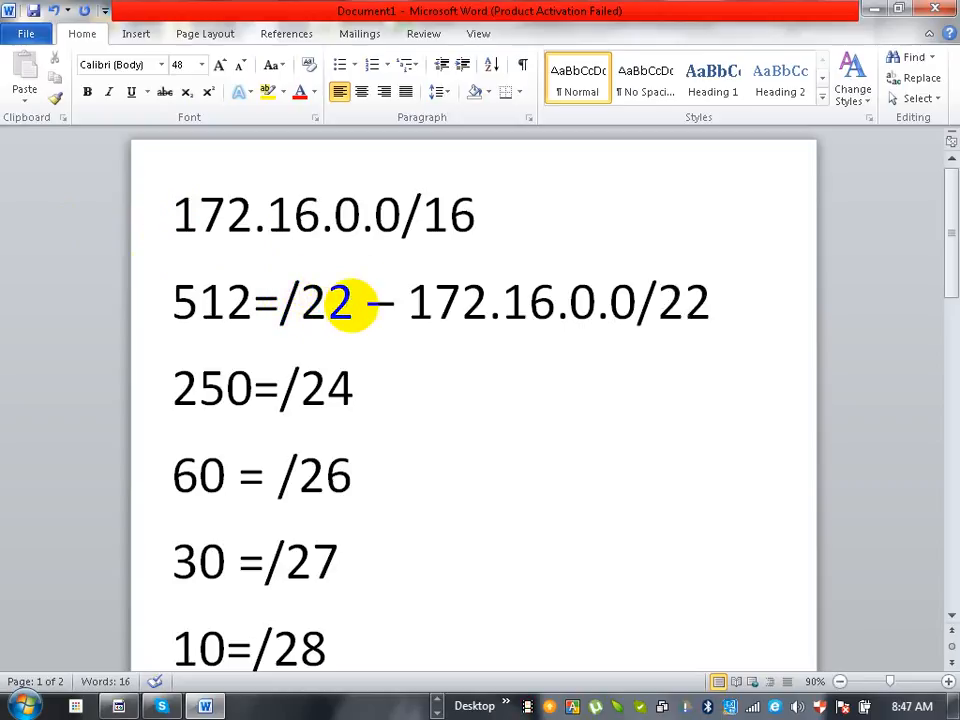
- Append a dash and the subnet address 172.16.4.0/24 to the 250-host line, keeping the 512-host prefix as /22
key("Down")
type("-")
left_click(350, 302)
key("BackSpace")
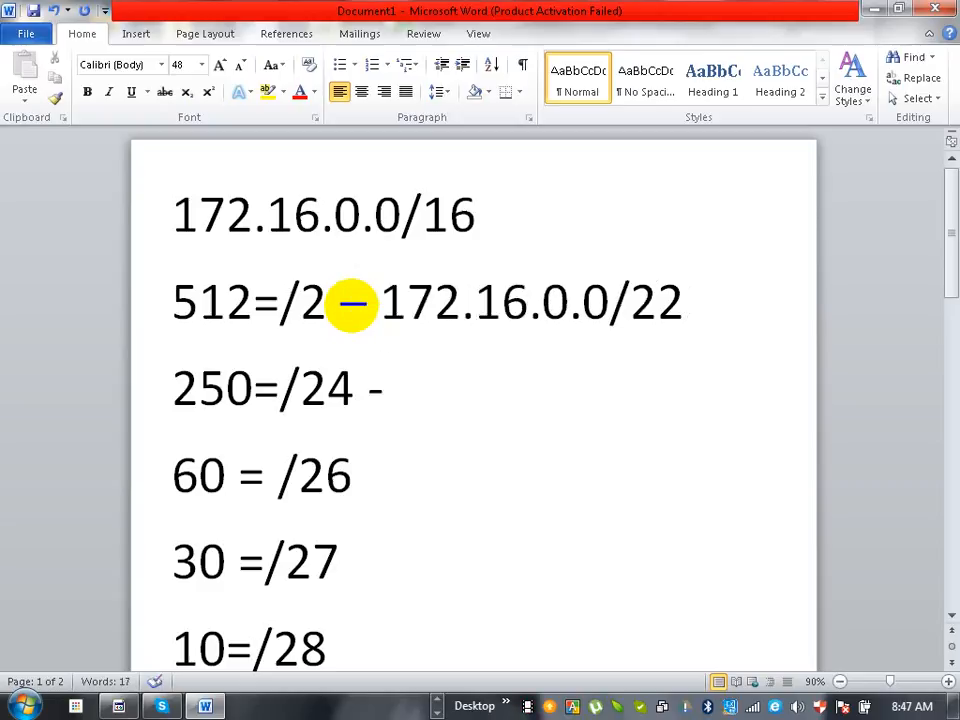
type("2")
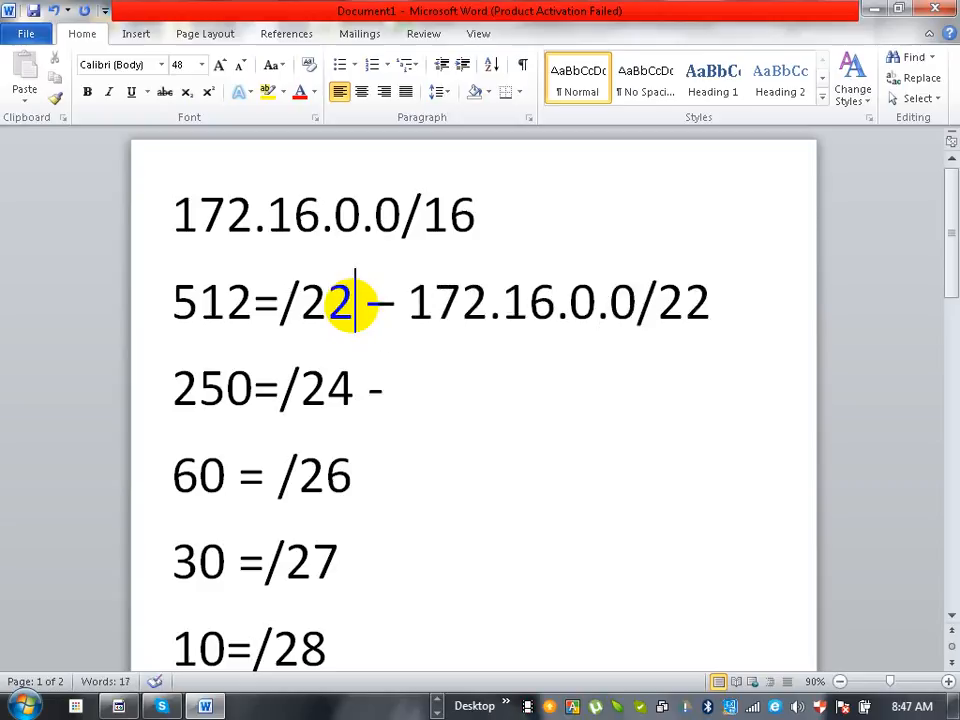
key("Down")
key("Right")
key("Right")
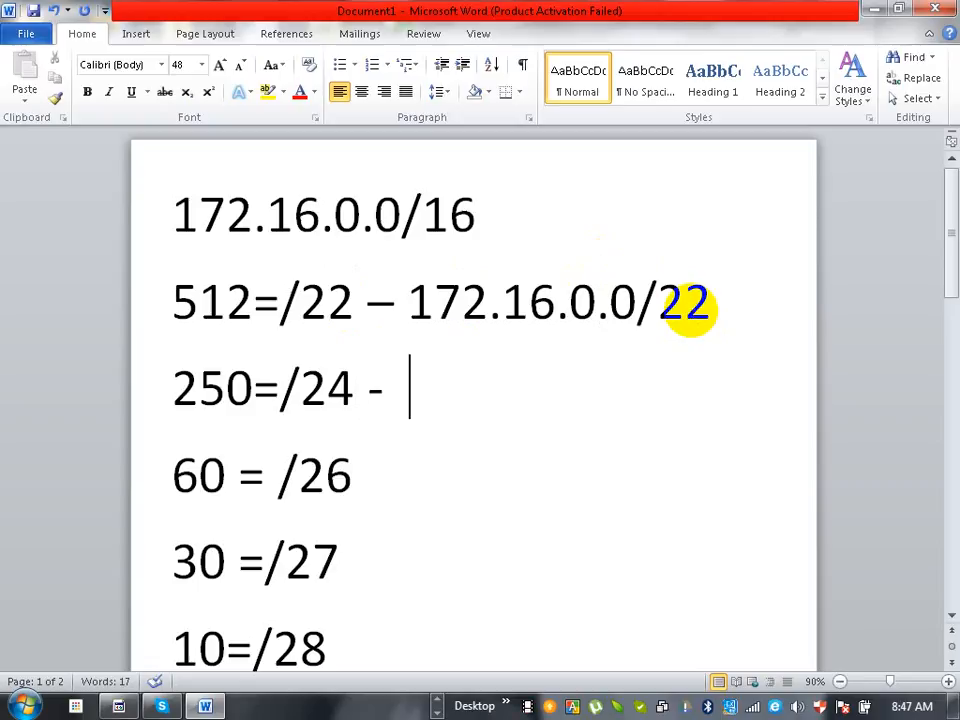
type("172.16")
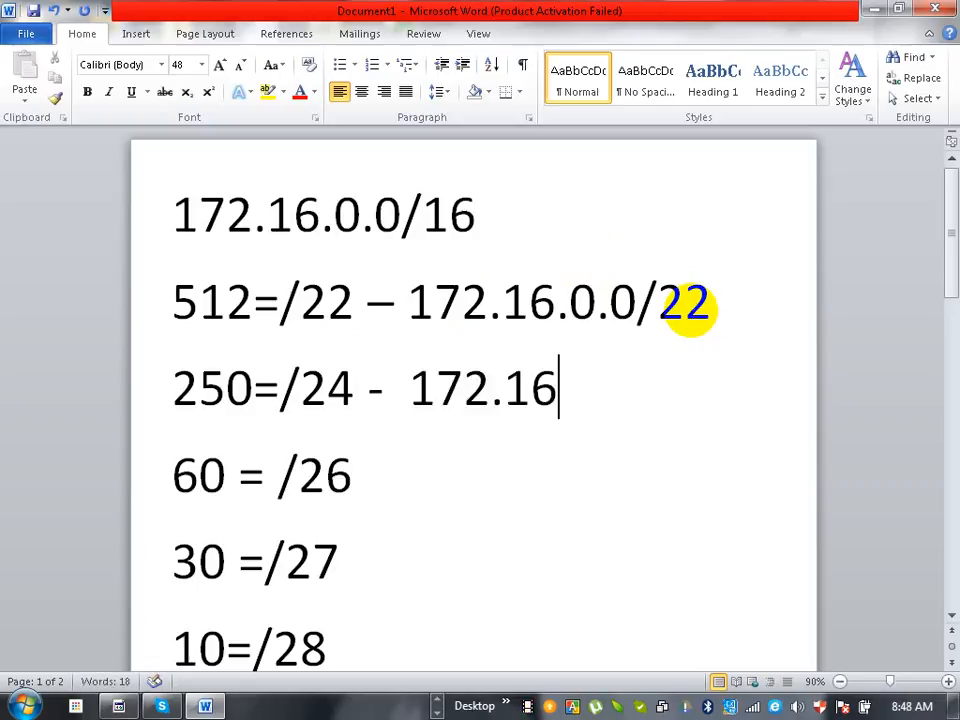
type(".4.0/")
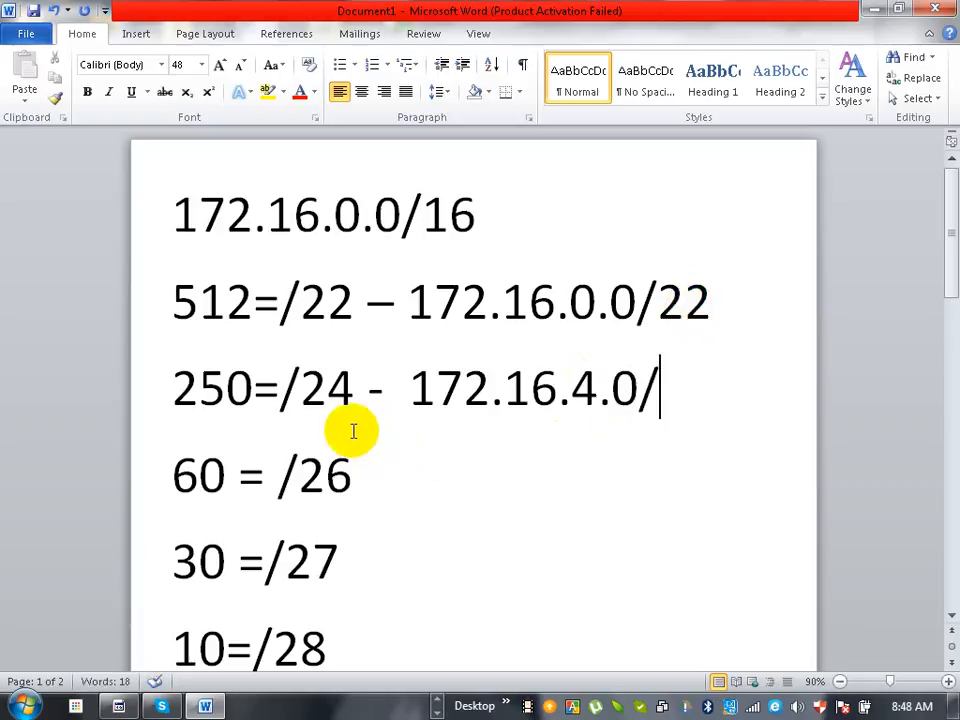
type("24")
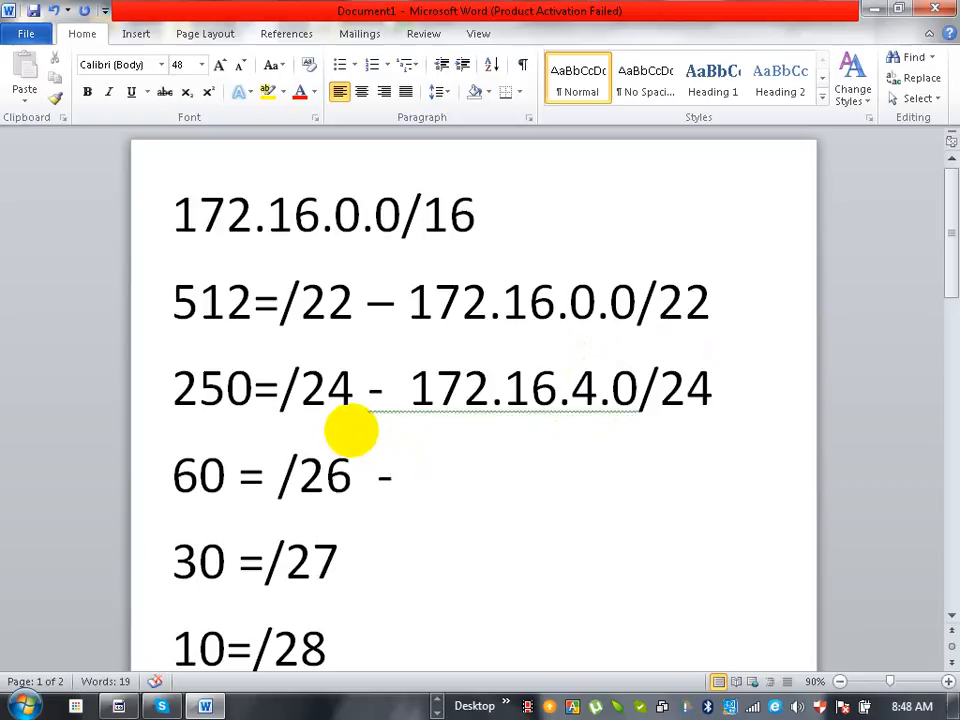
- Complete the 60-host line with the subnet address 172.16.5.0/26 after its dash
type("172.")
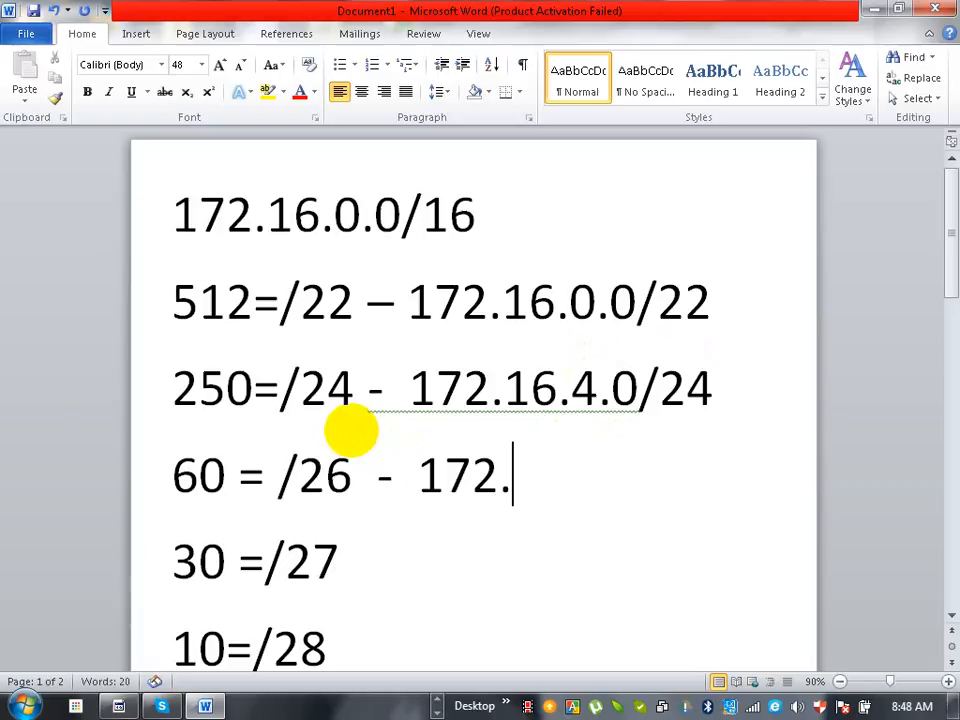
type("16")
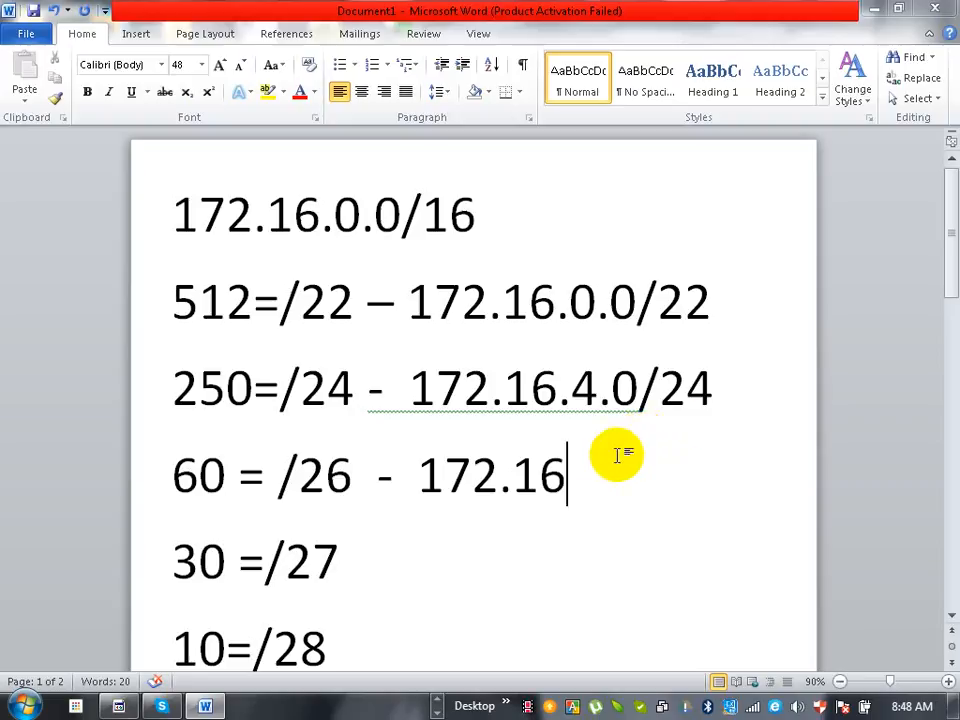
type(".4")
key("BackSpace")
type("5")
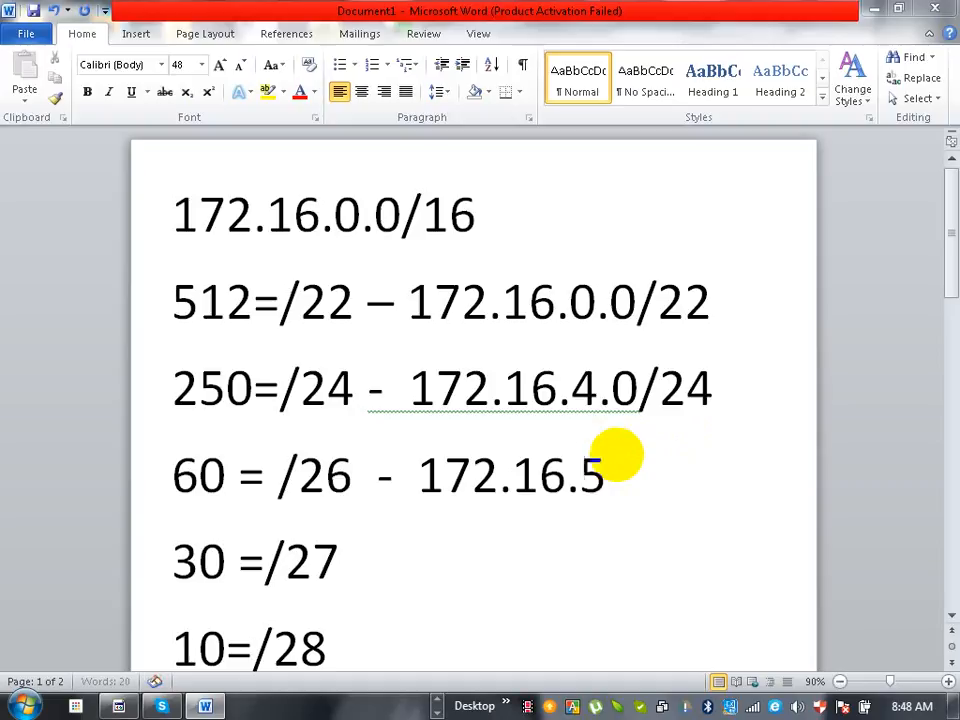
type(".0/")
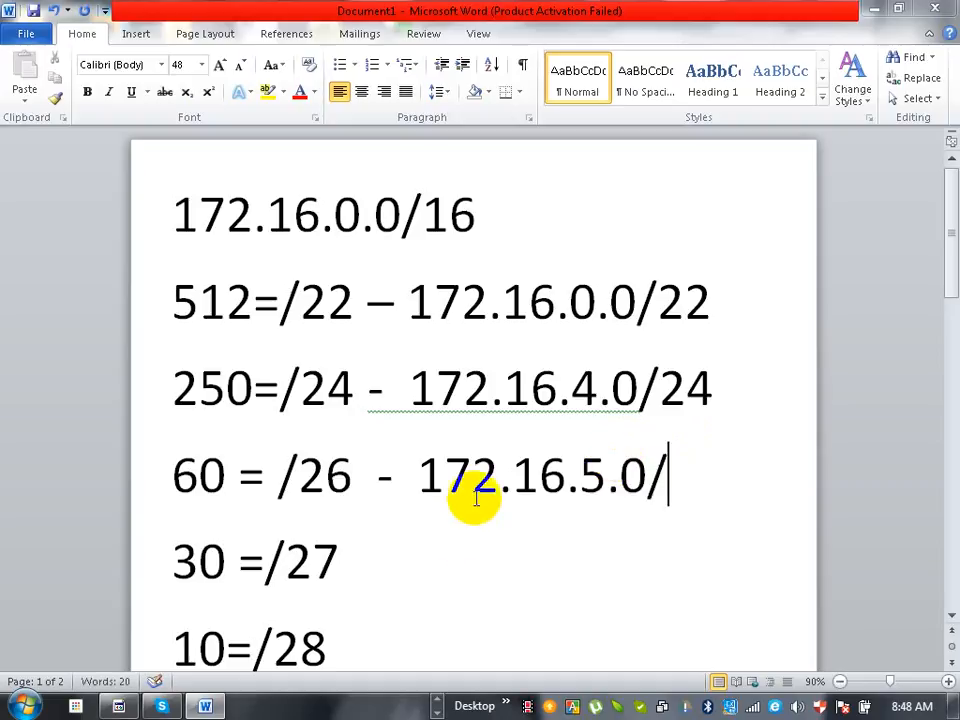
type("26")
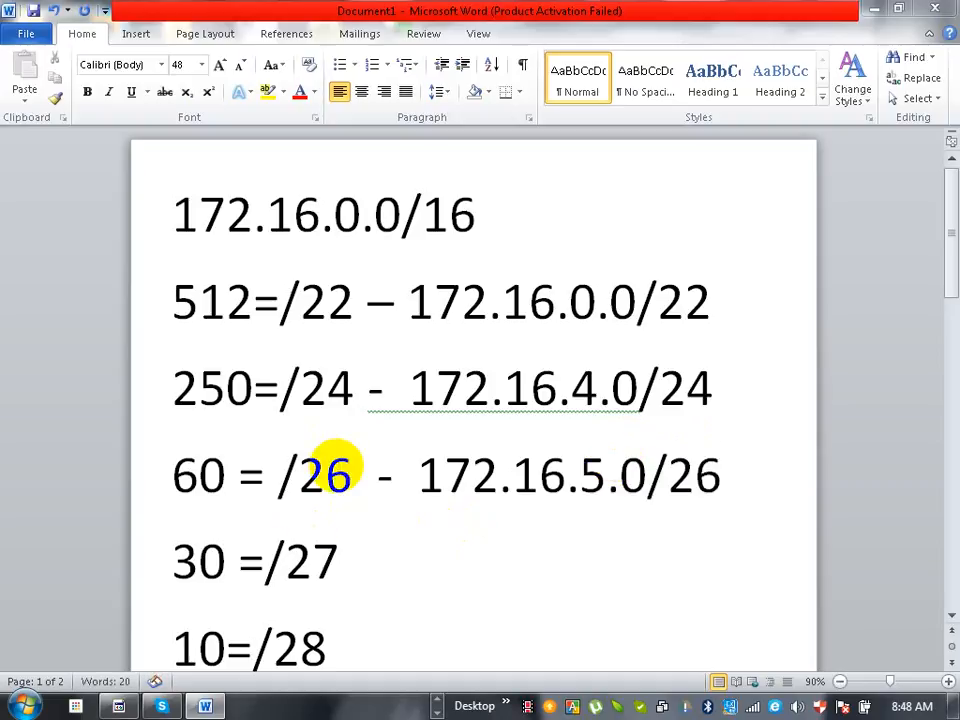
- Append a dash and the subnet address 172.16.5.64/27 to the 30-host line
key("Down")
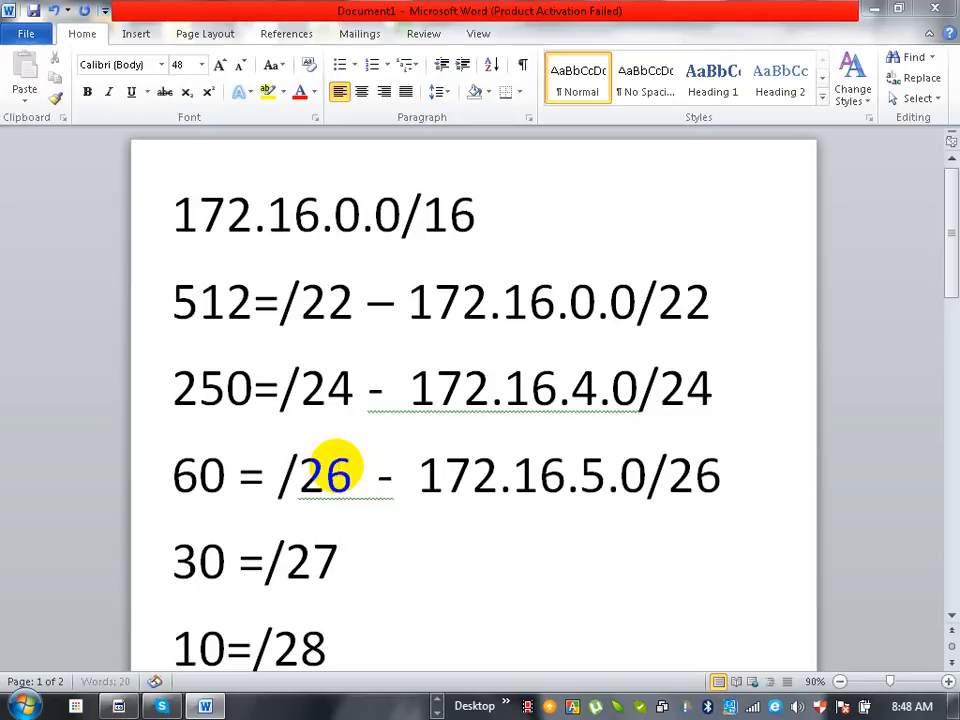
type("-  1")
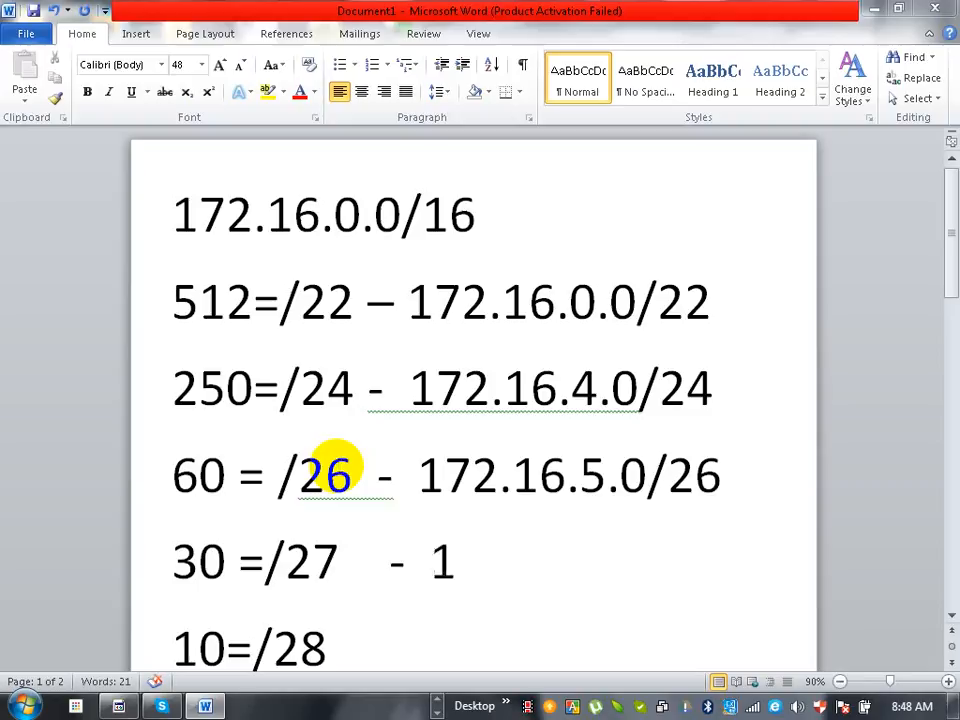
type("72.16")
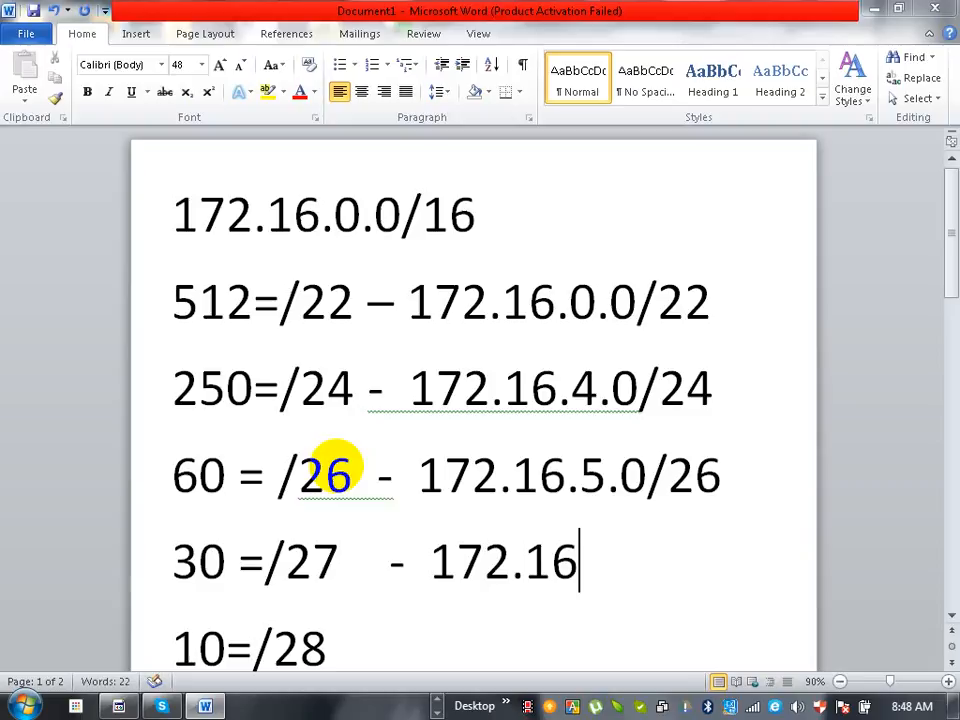
type(".")
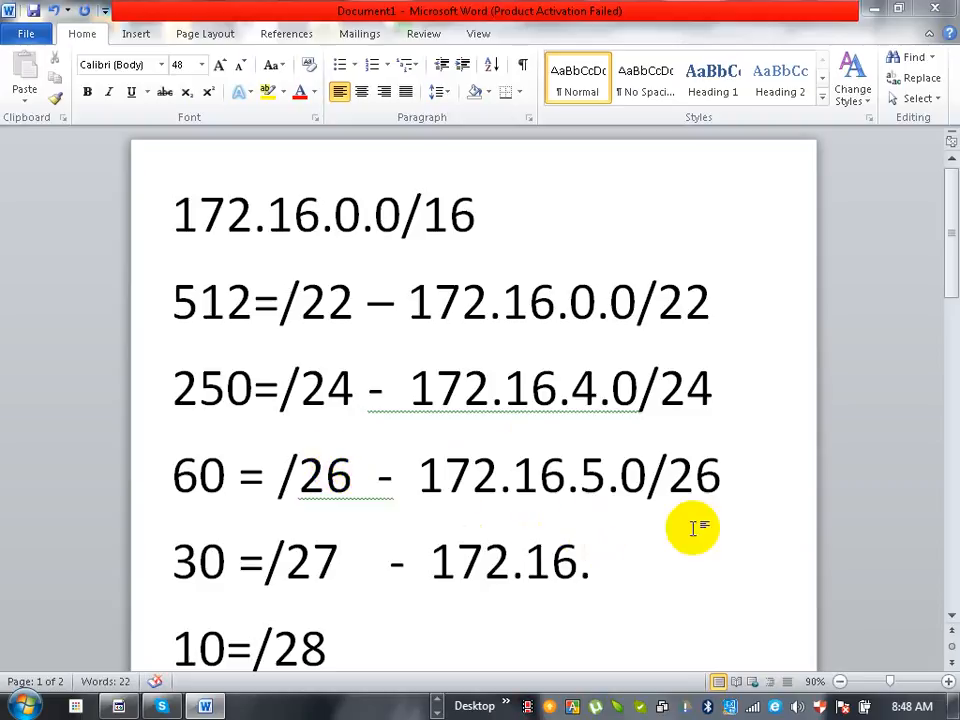
type("5.64/")
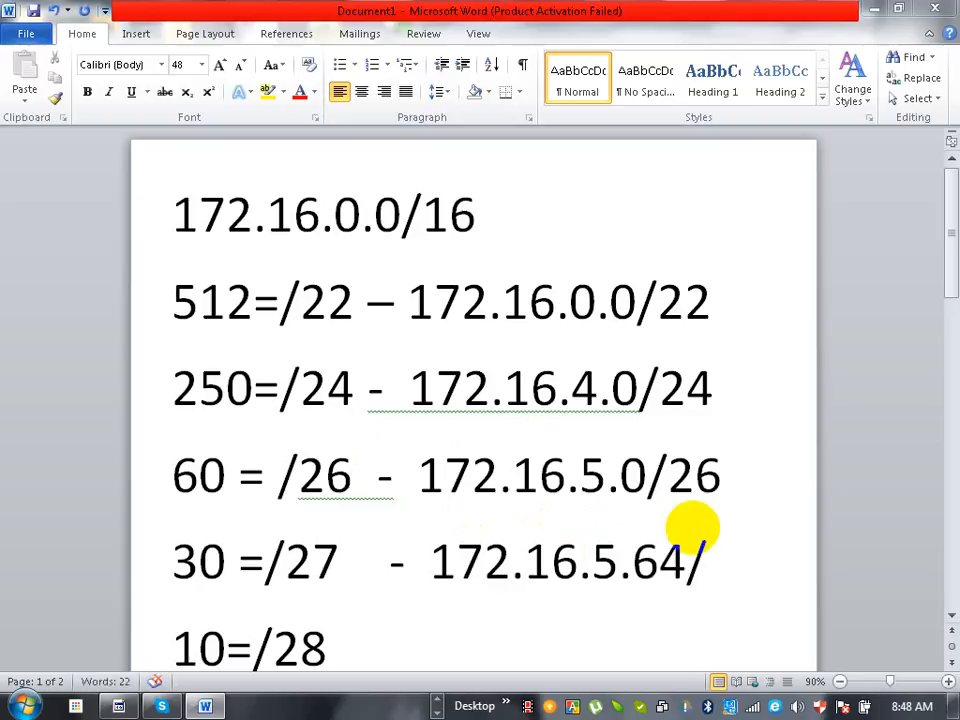
type("27")
- Append a dash and the subnet address 172.16.5.96/28 to the 10-host line
scroll(695, 528, "down", 1)
key("Down")
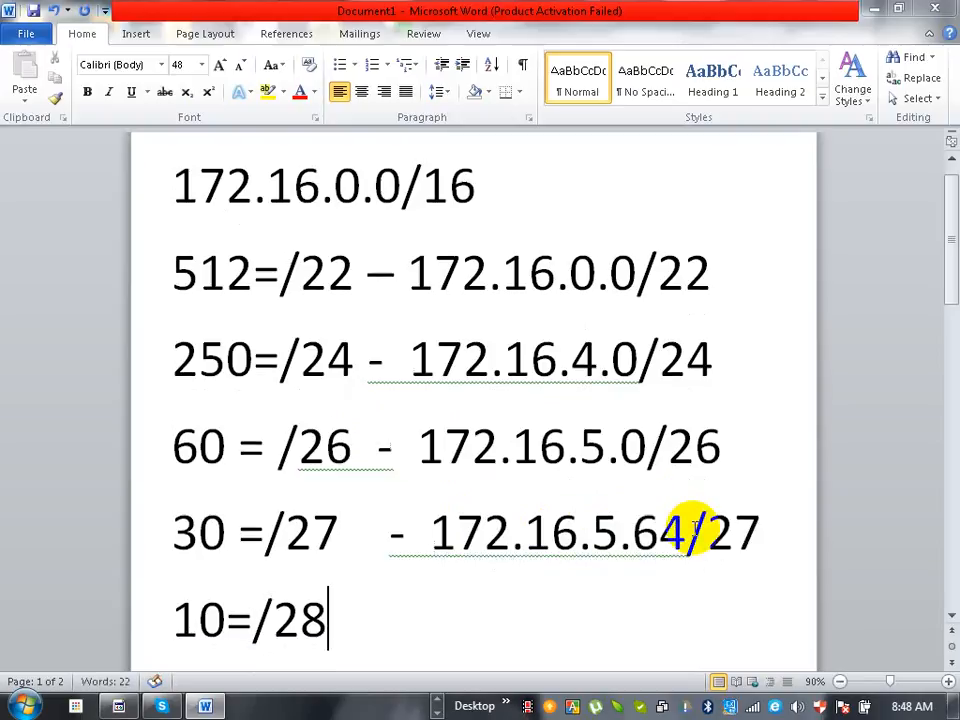
type("-  172")
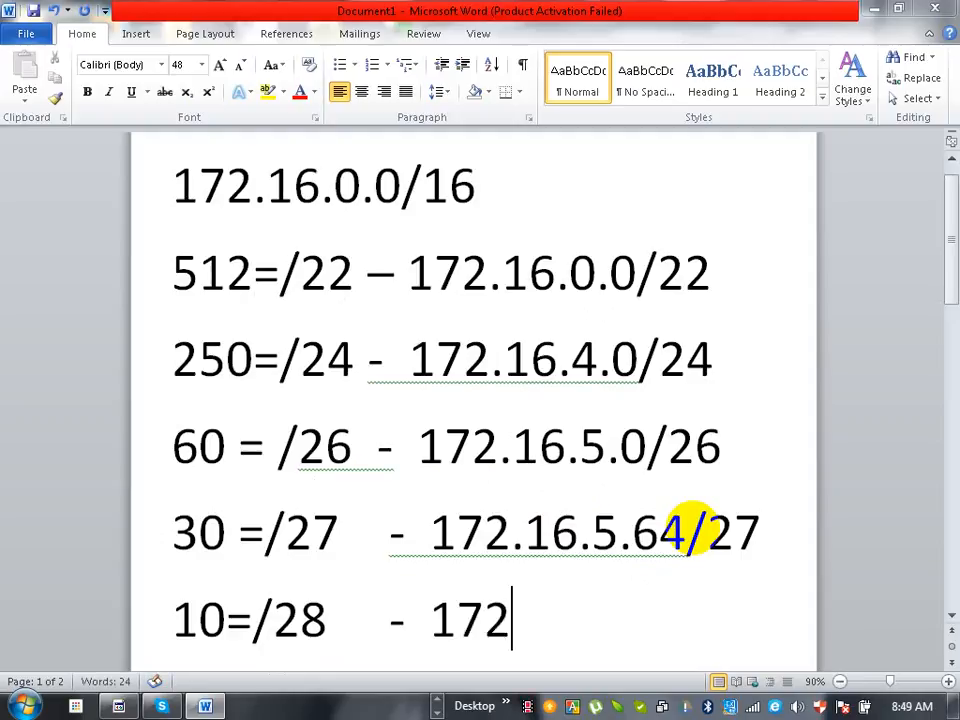
type(".16")
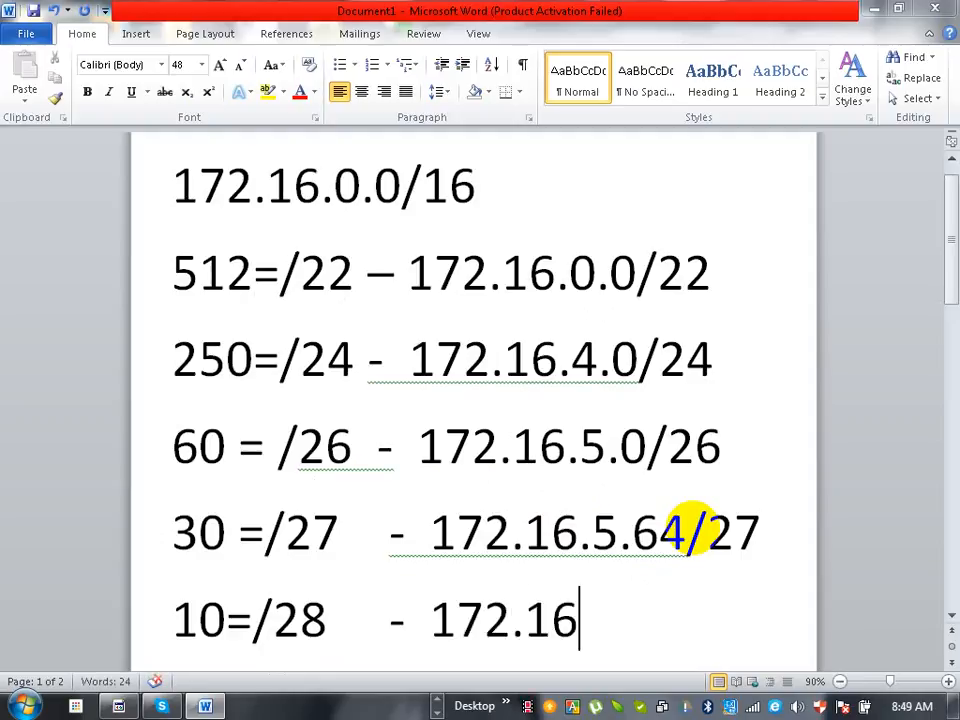
type(".5.")
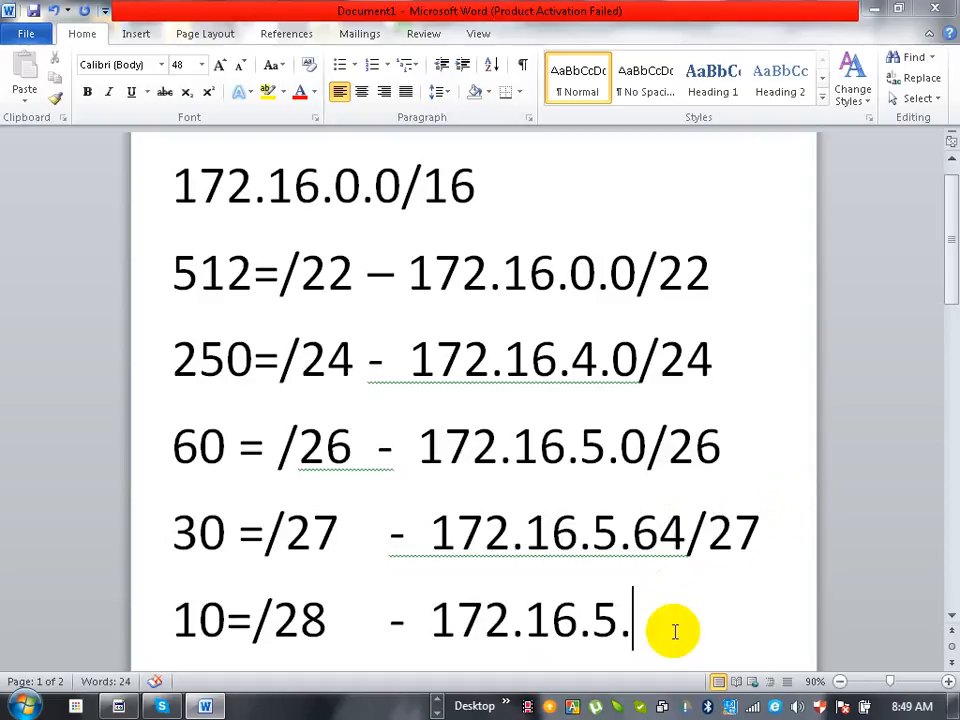
type("96/28")
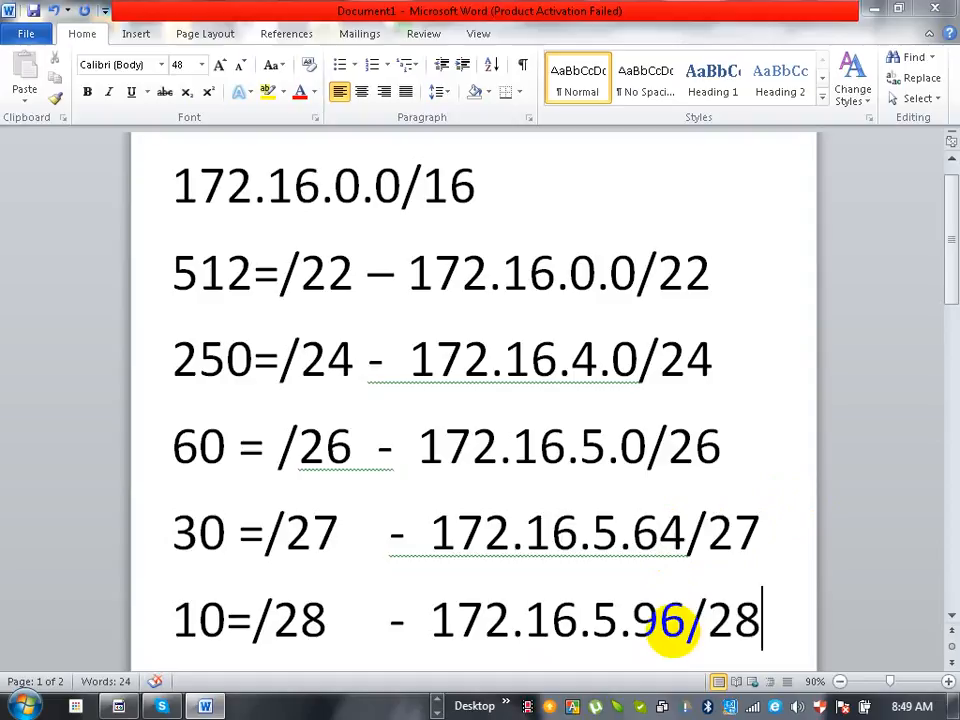
- Append a dash and the subnet address 172.16.5.112/29 to the 4-host line
key("Return")
type("4 = /29")
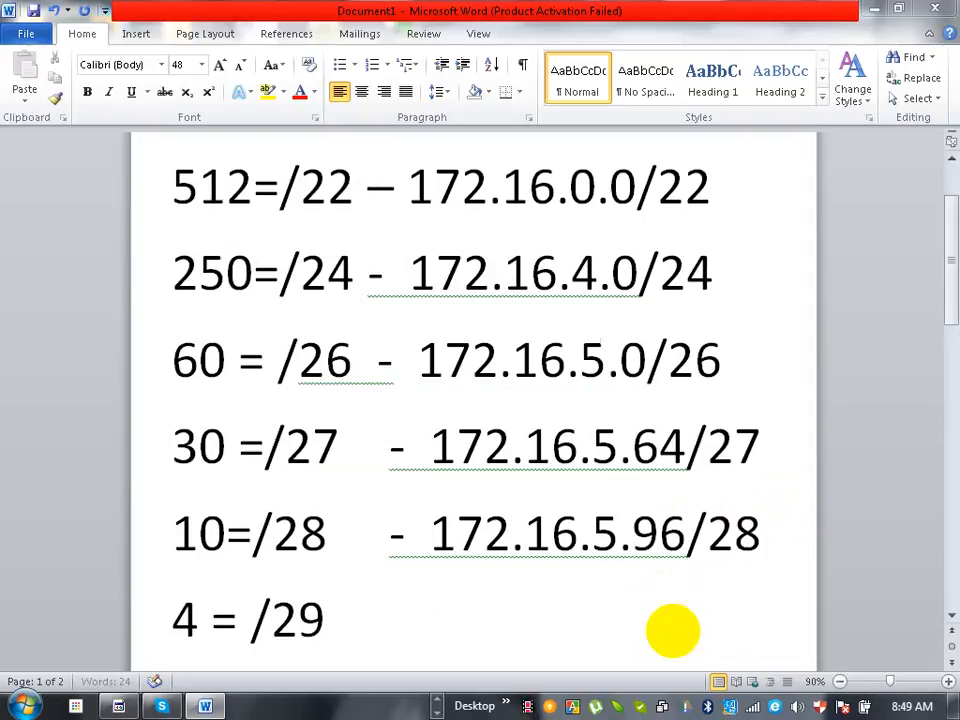
key("Tab")
key("Tab")
type("- ")
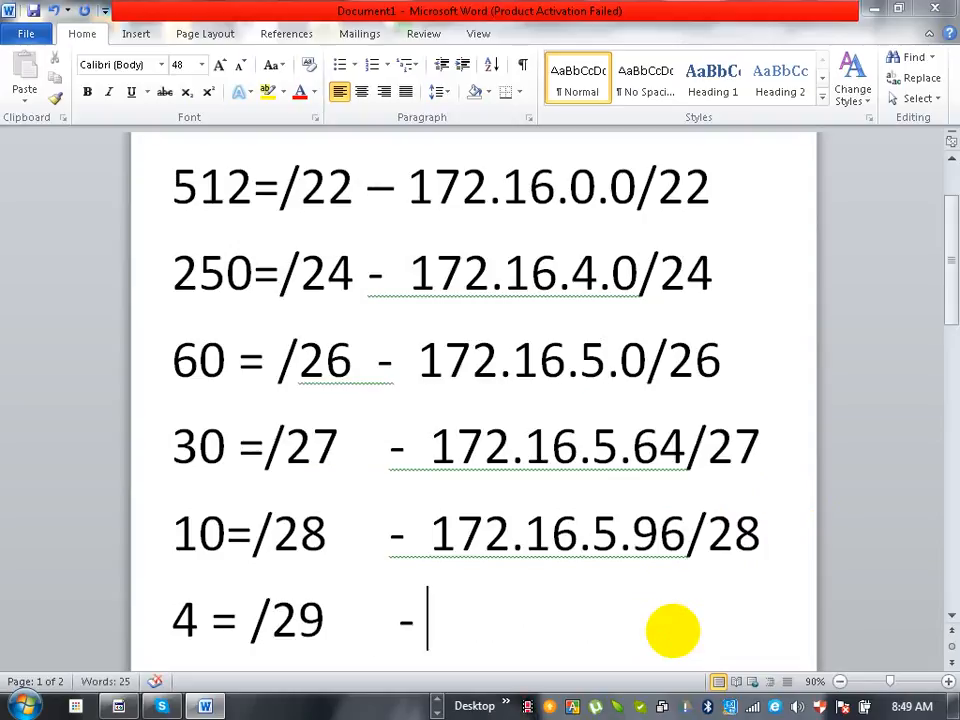
type("172.1")
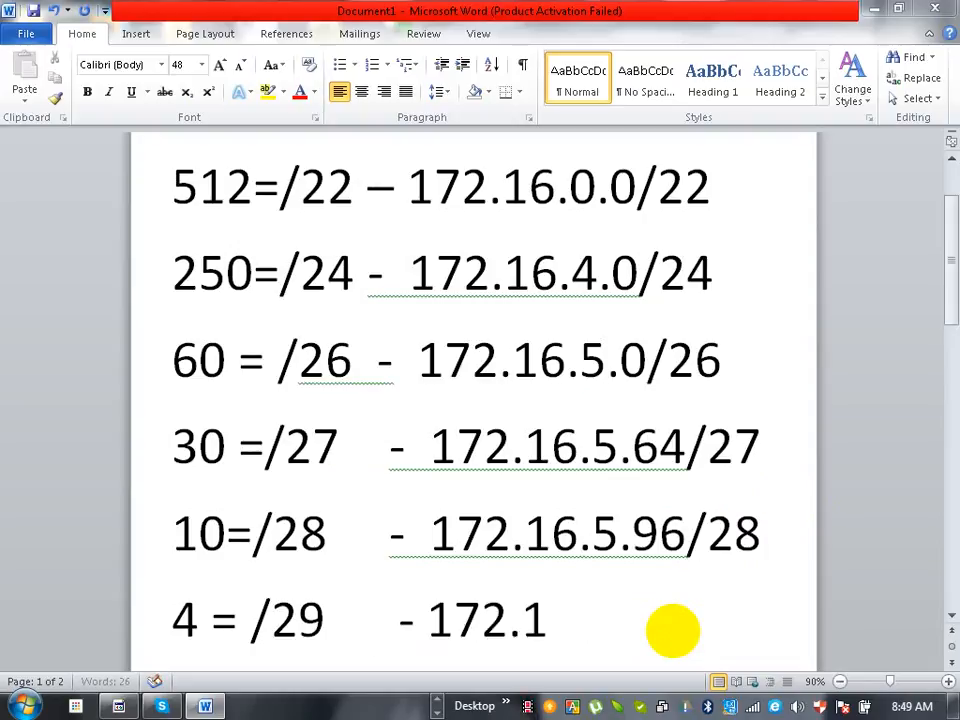
type("6.5.")
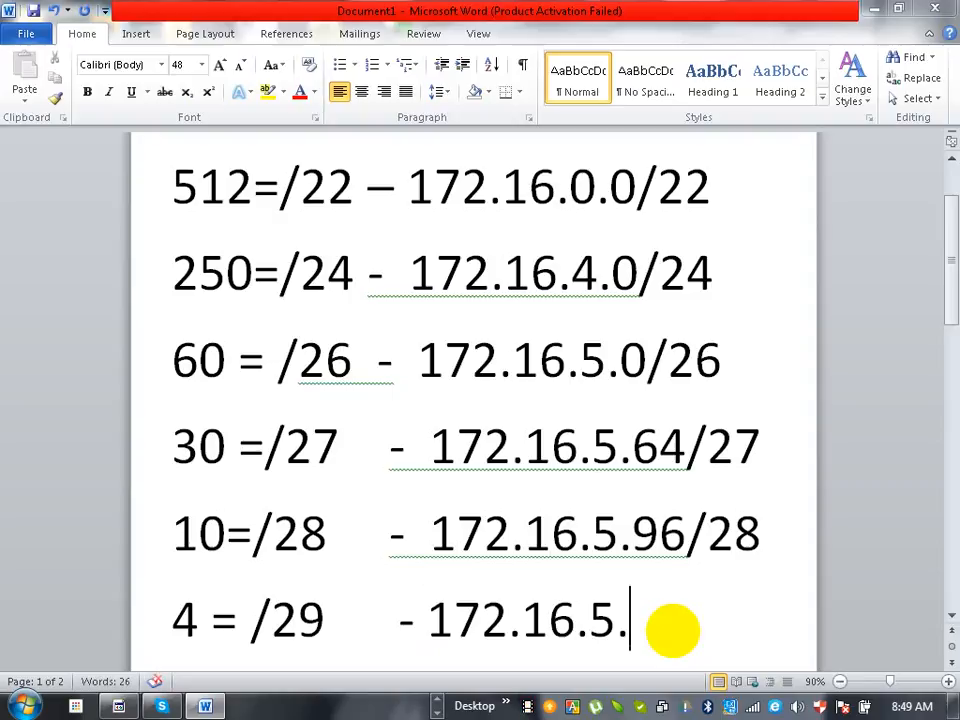
type("11")
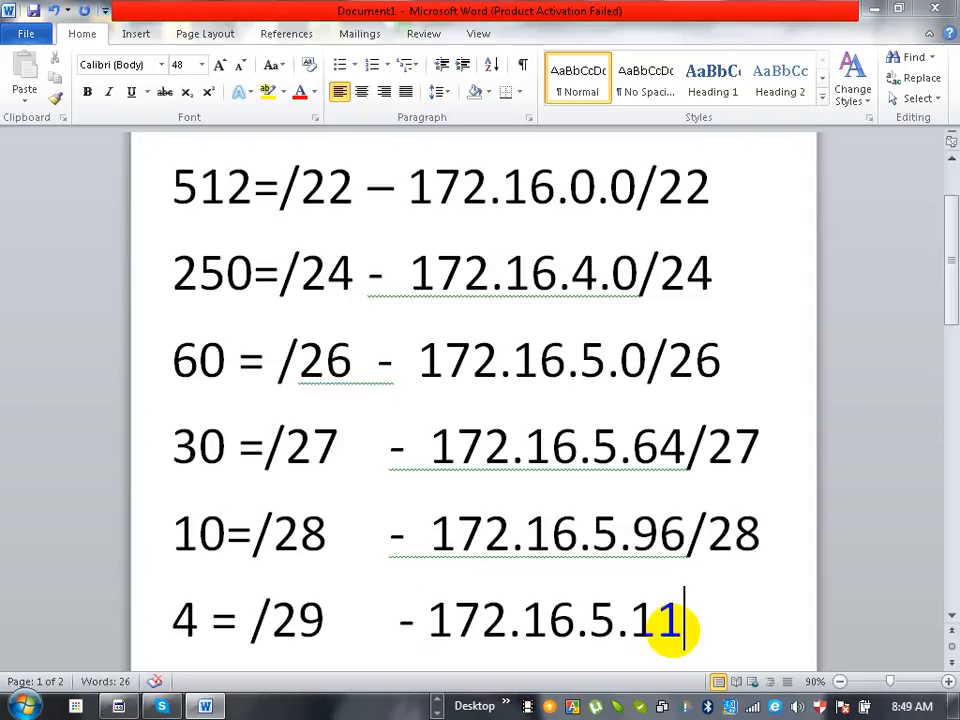
type("2/")
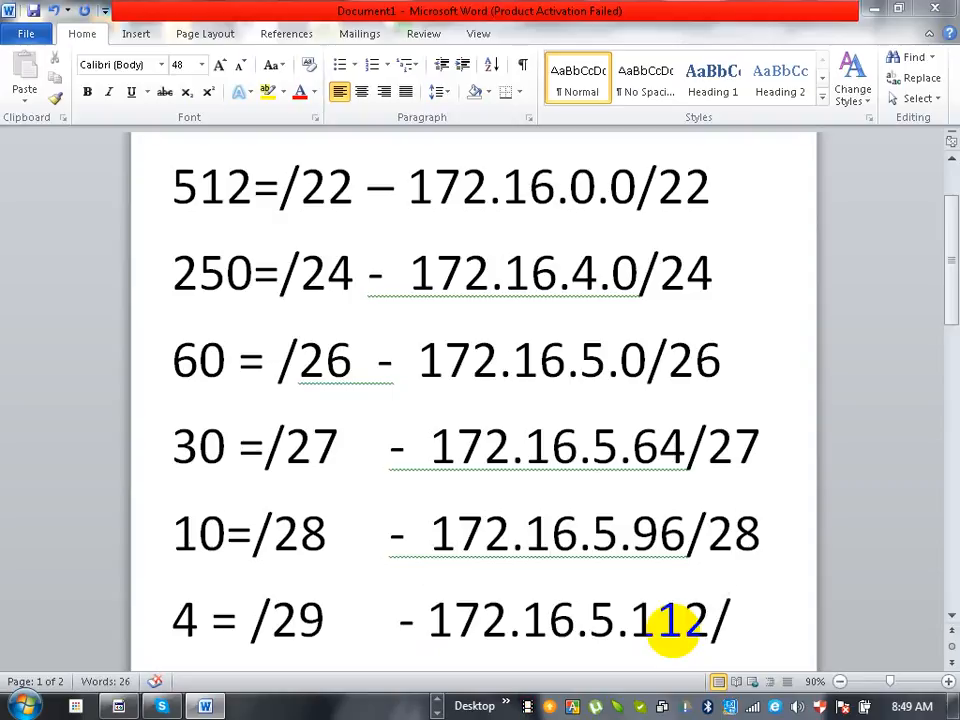
type("29")
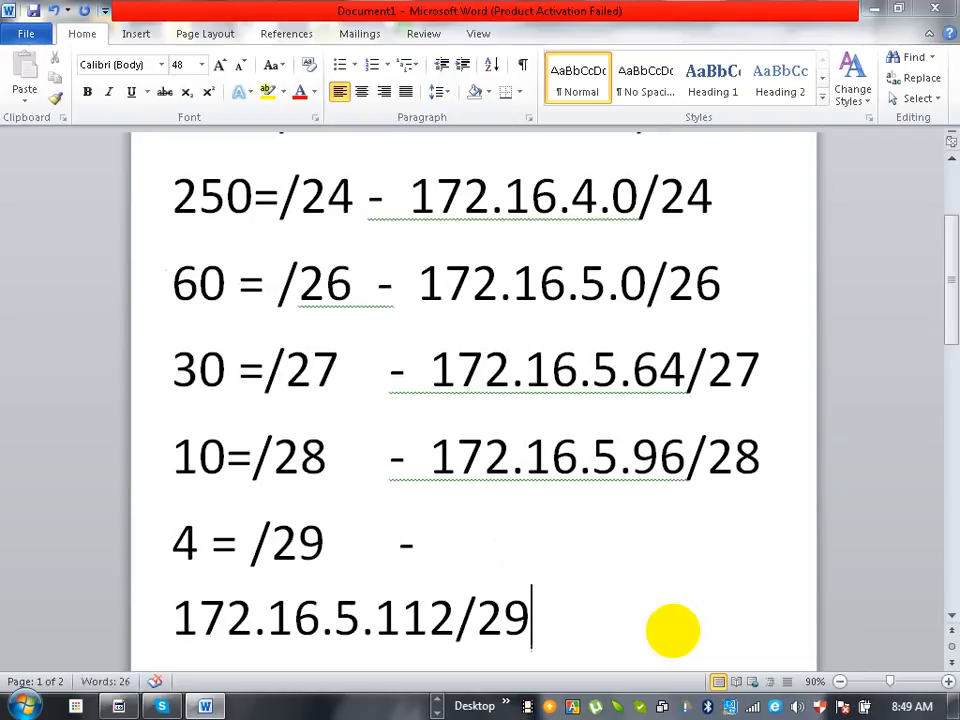
- Remove the extra space before the dash in the 4-host entry so its subnet address fits on the same line
key("Return")
type("2=/30")
key("Up")
key("Up")
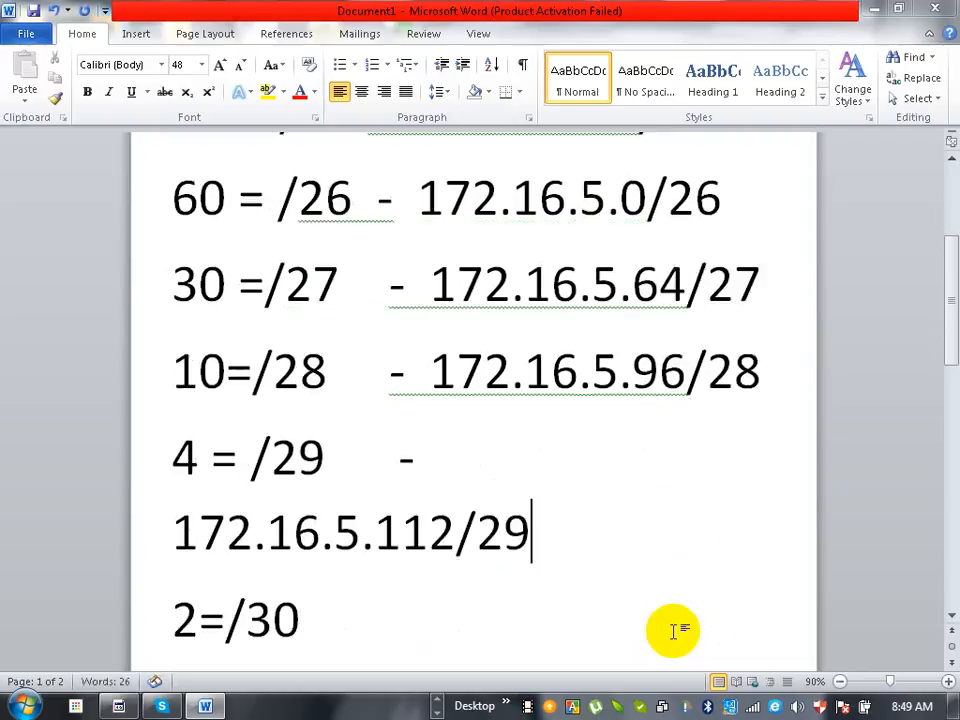
key("Left")
key("BackSpace")
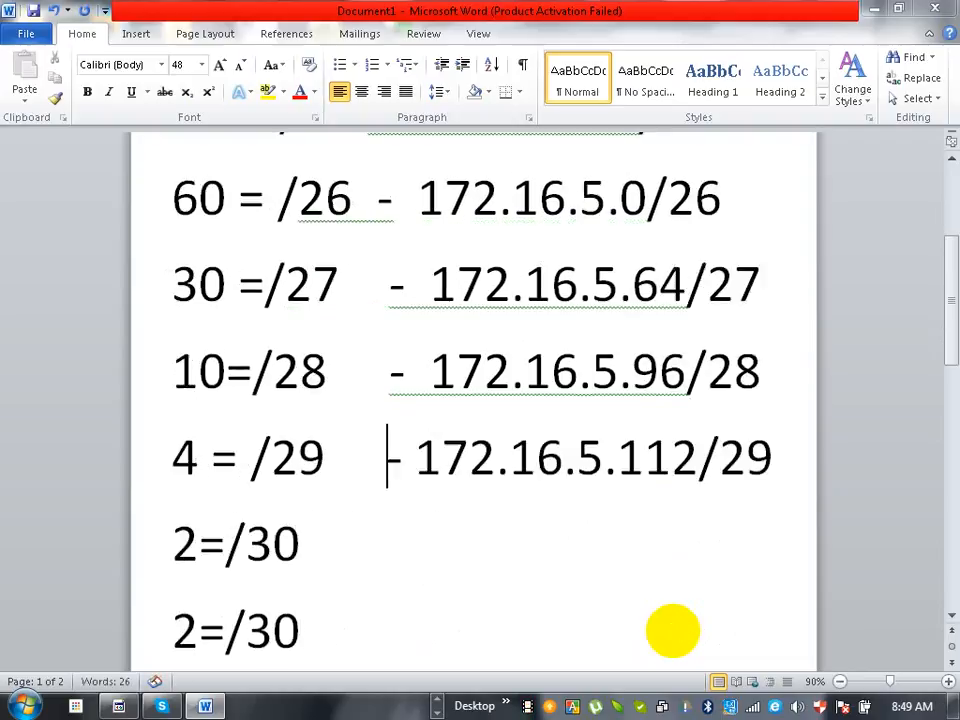
- Append a dash and 172.16.5.120/30 to the first 2-host line, trimming a space to keep the entry on one line
key("Down")
type("/29    ")
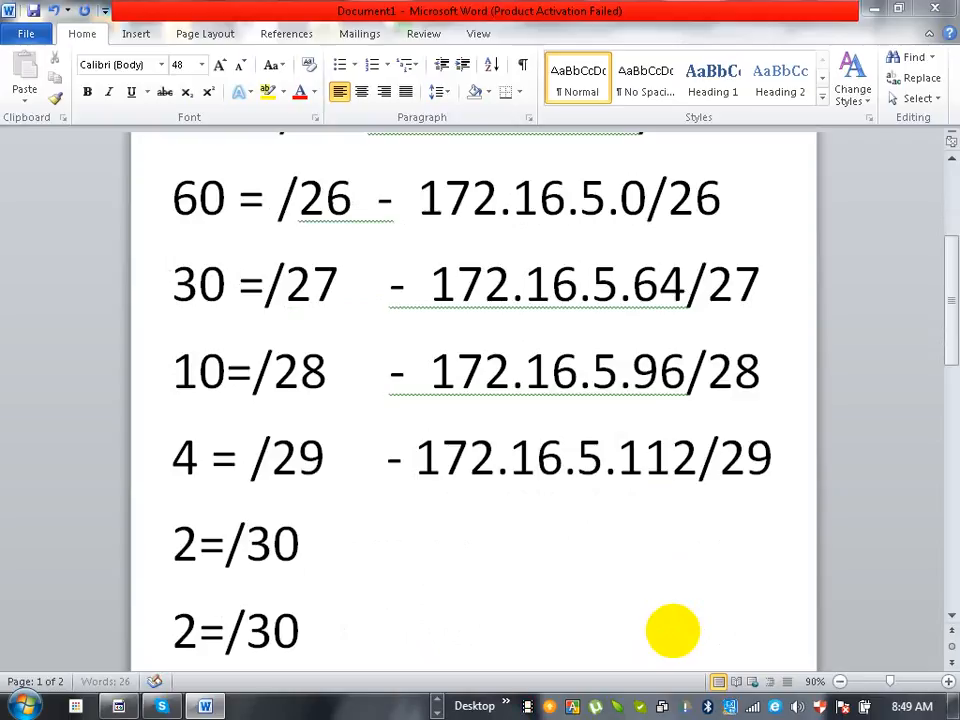
type(" - ")
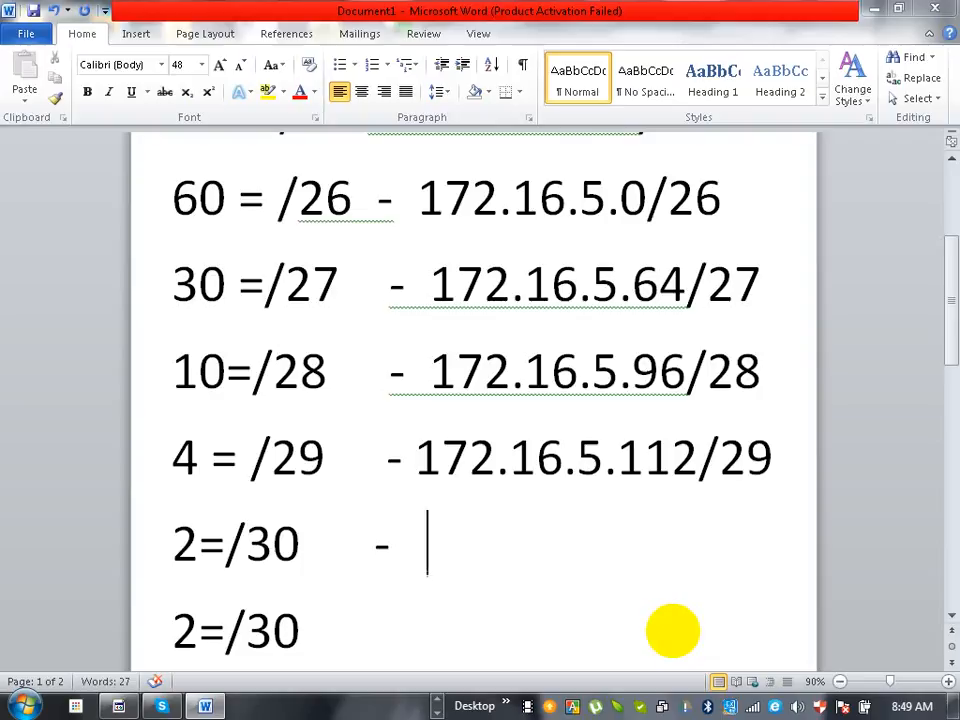
type("172.16")
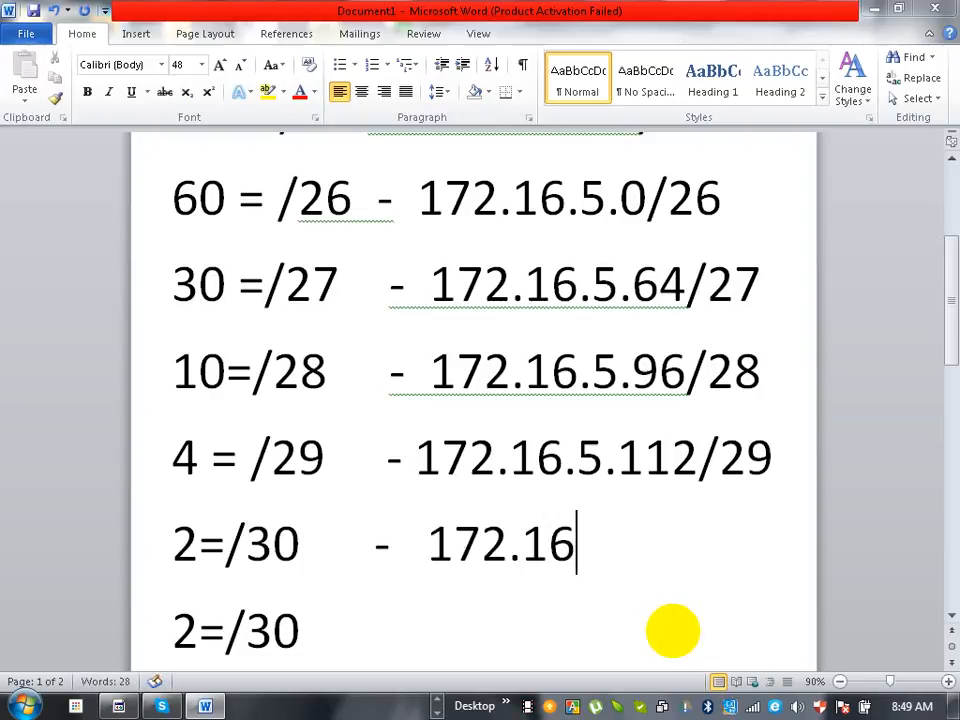
type(".5.112/")
key("BackSpace")
type(".5")
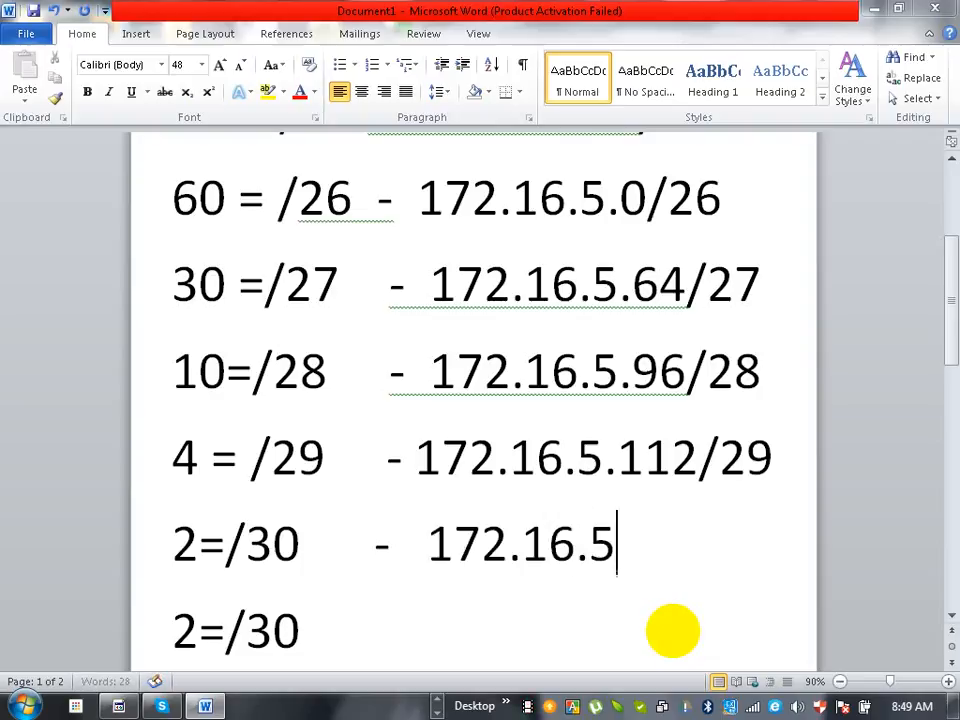
type(".")
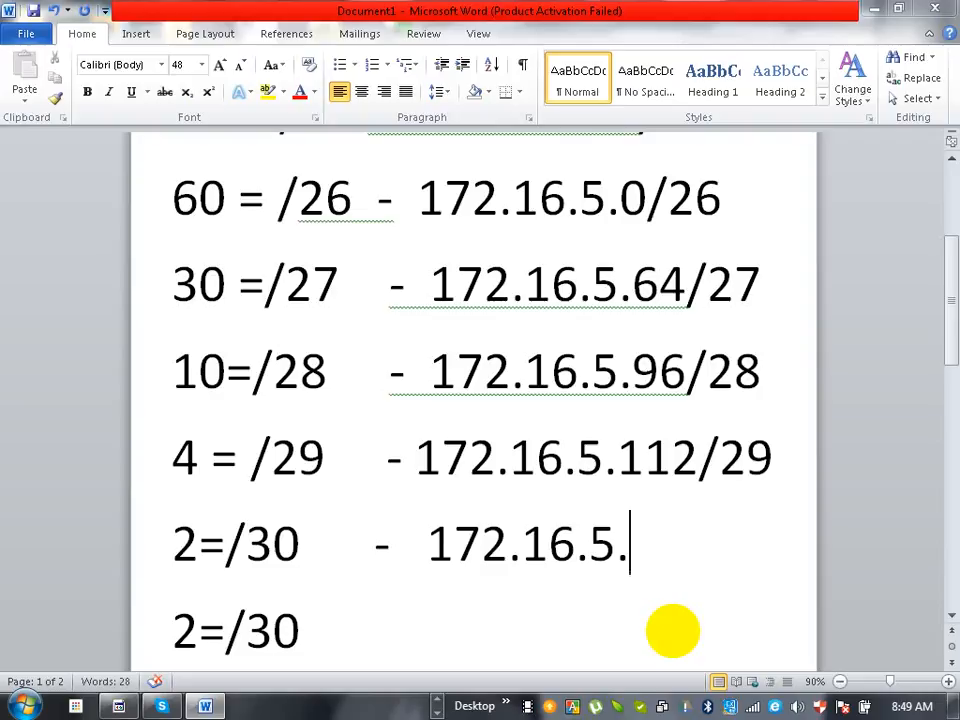
type("120/")
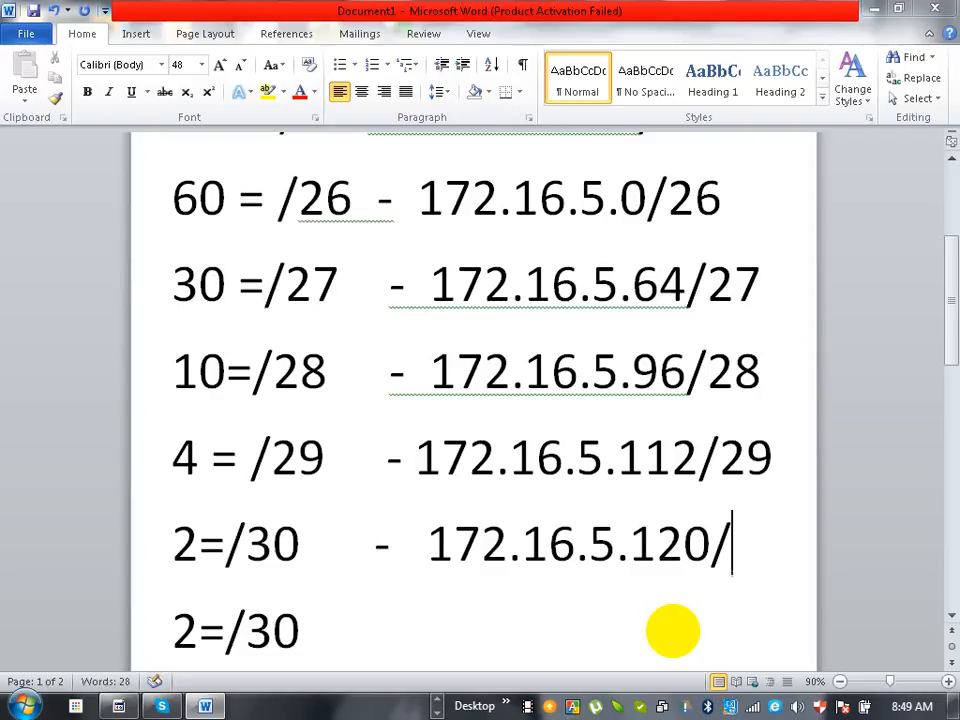
type("30")
key("Up")
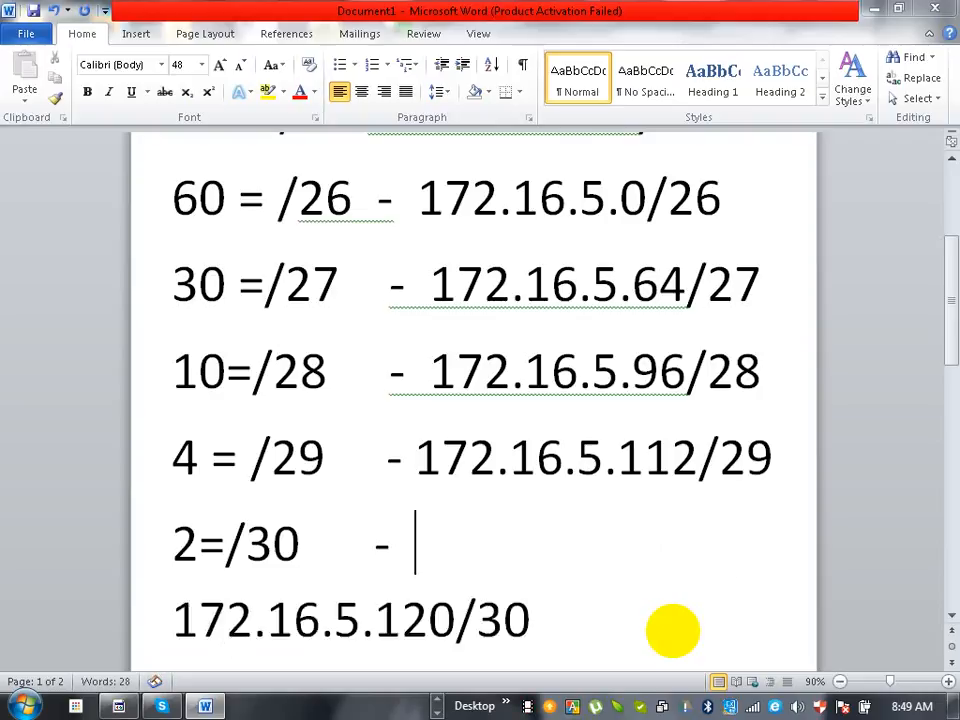
key("Delete")
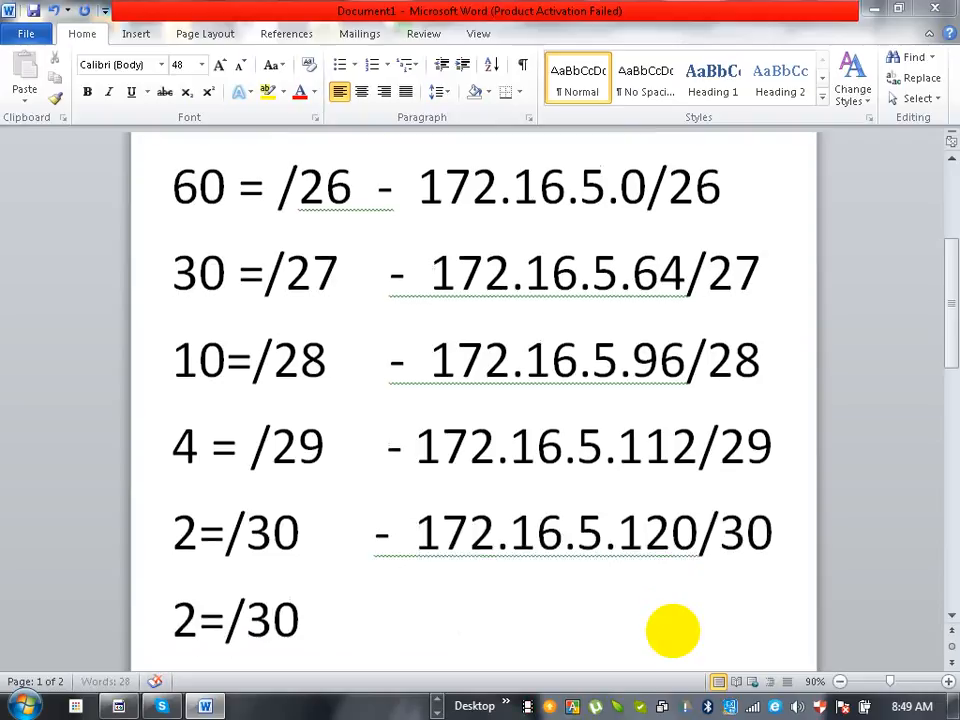
- Append a dash and the subnet address 172.16.5.124/30 to the second 2-host line
key("Down")
type("- 172.1")
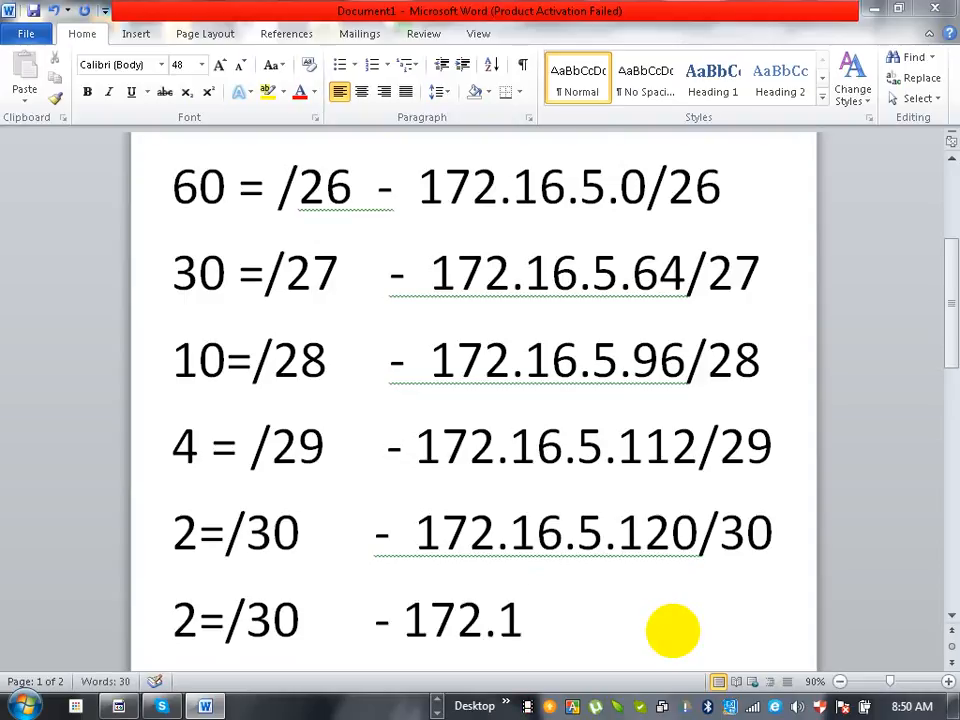
type("6.5.")
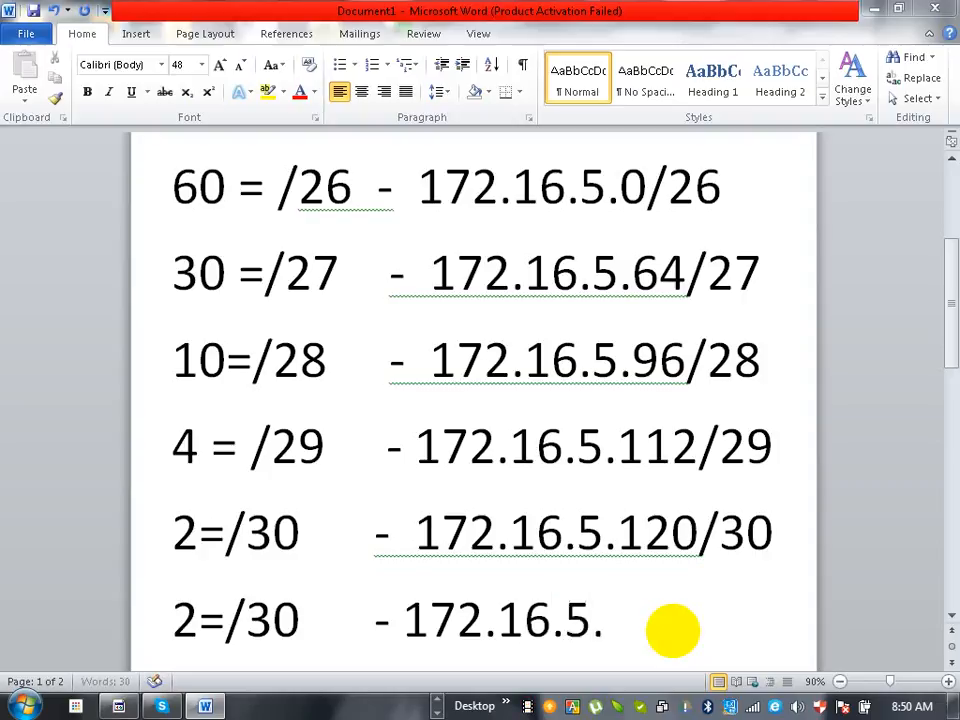
type("124")
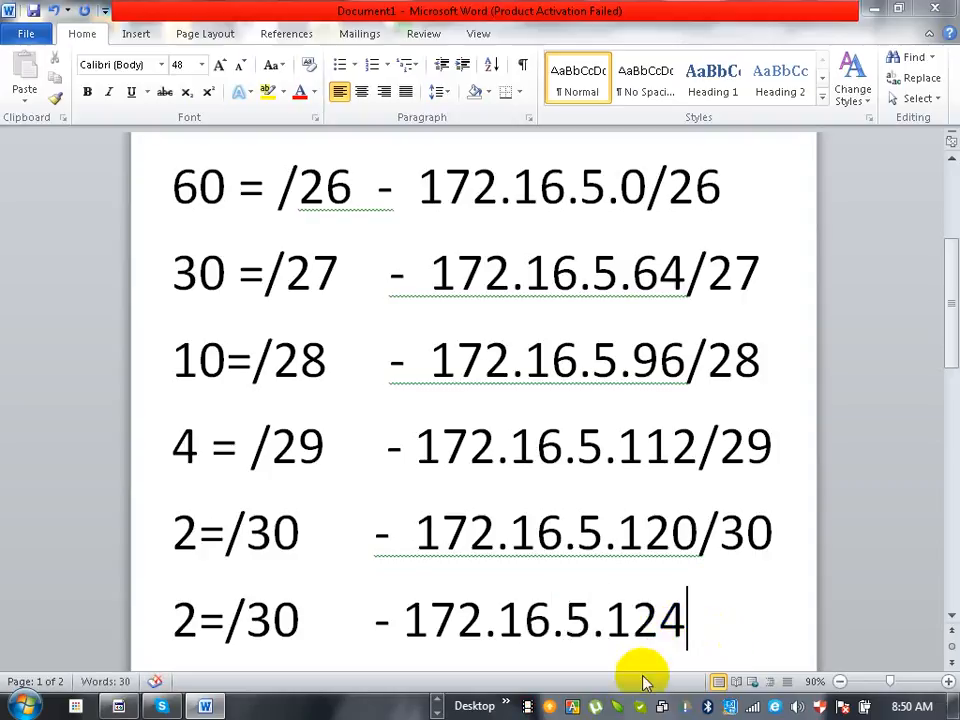
type("/30")
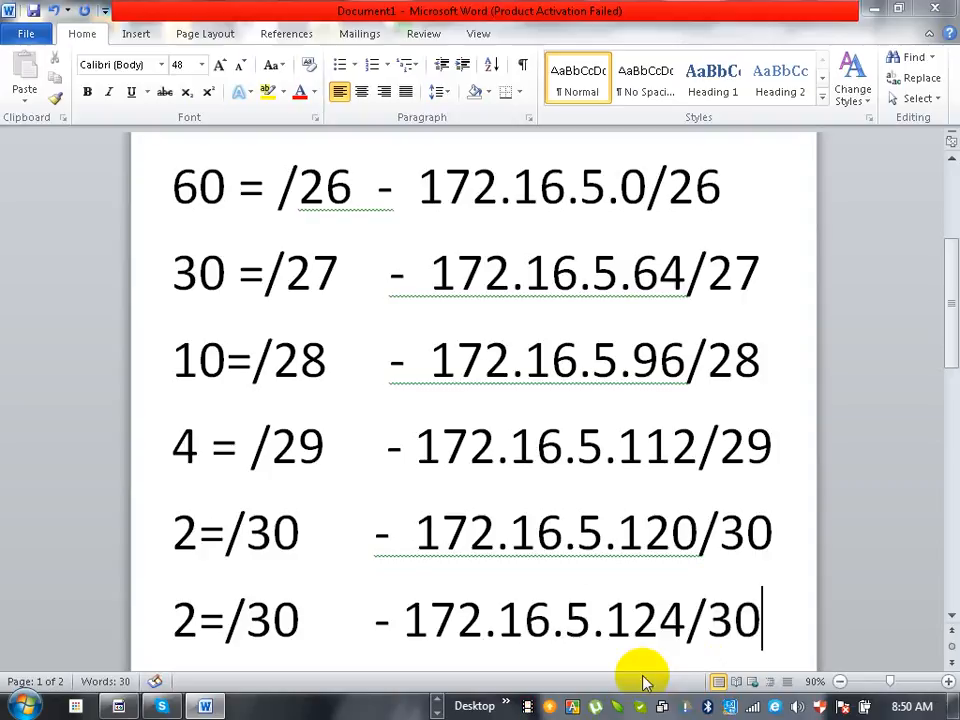
- Append a dash and the subnet address 172.16.5.128/30 to the third 2-host line on the second page
key("Down")
type("- ")
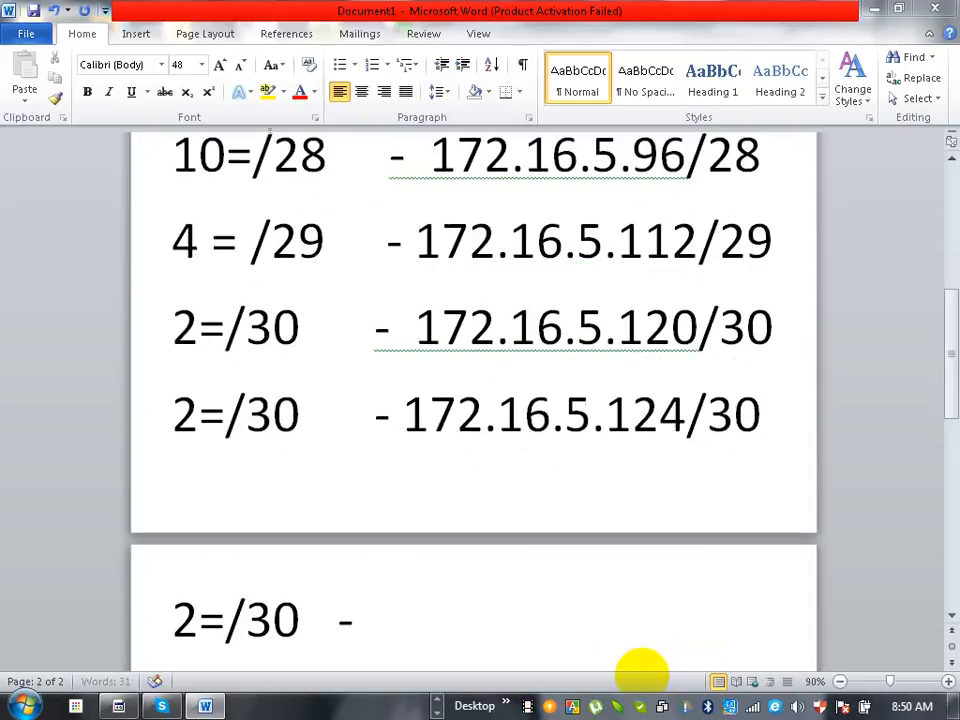
type("172")
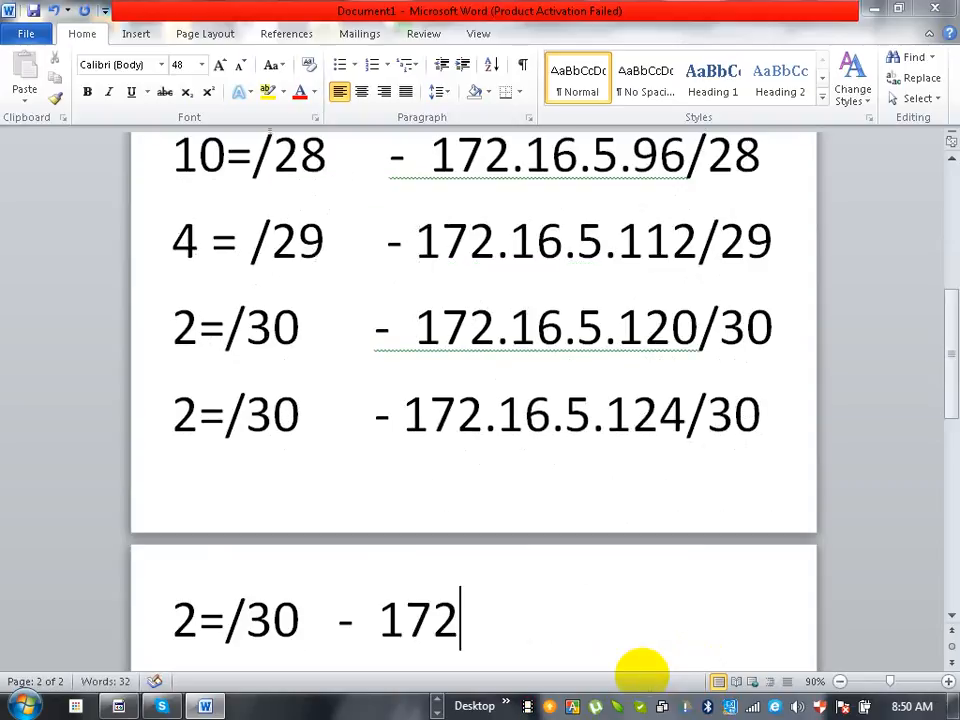
type(".16")
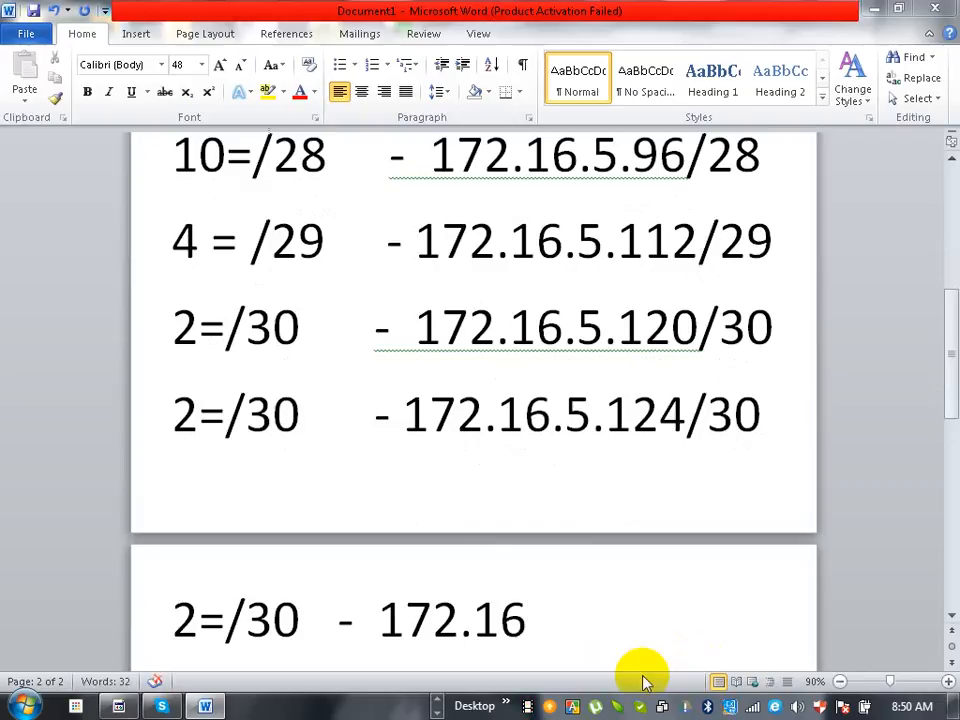
type(".5.")
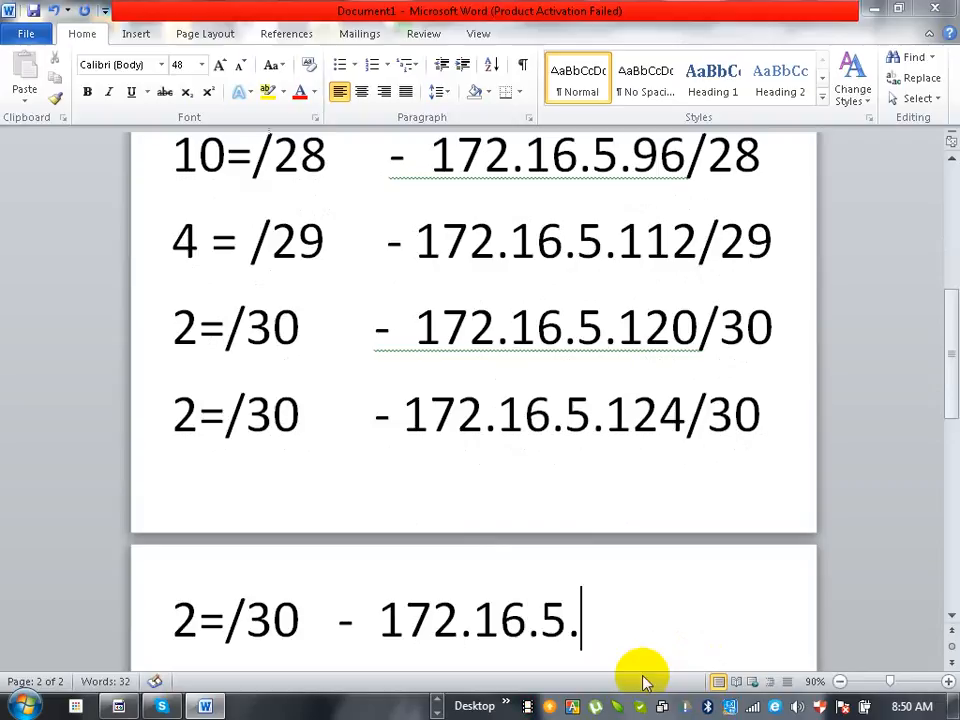
type("128")
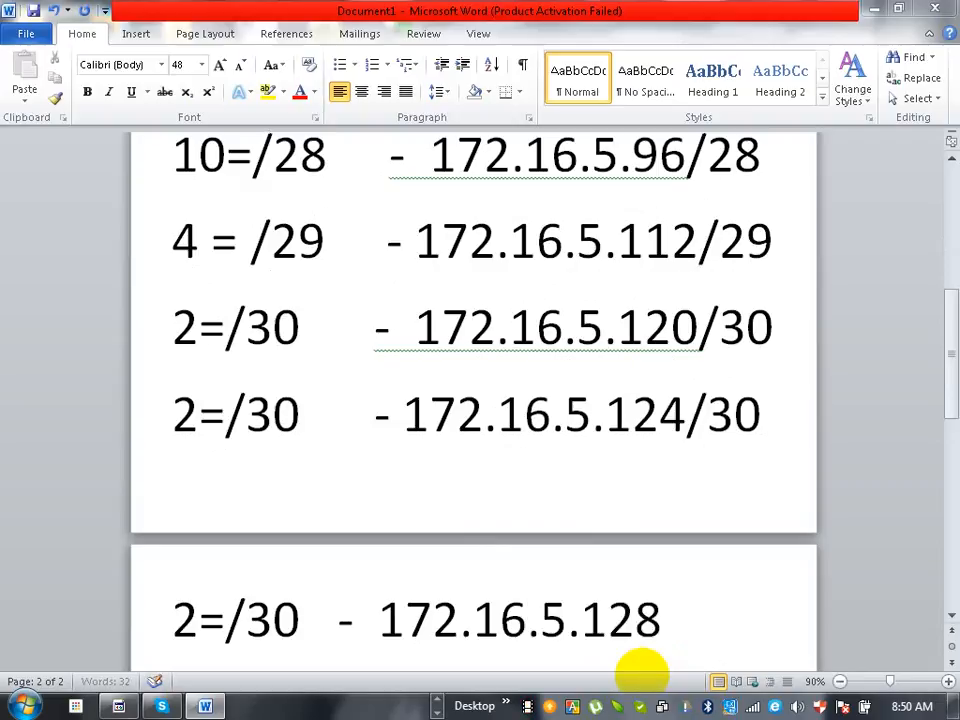
type("/30")
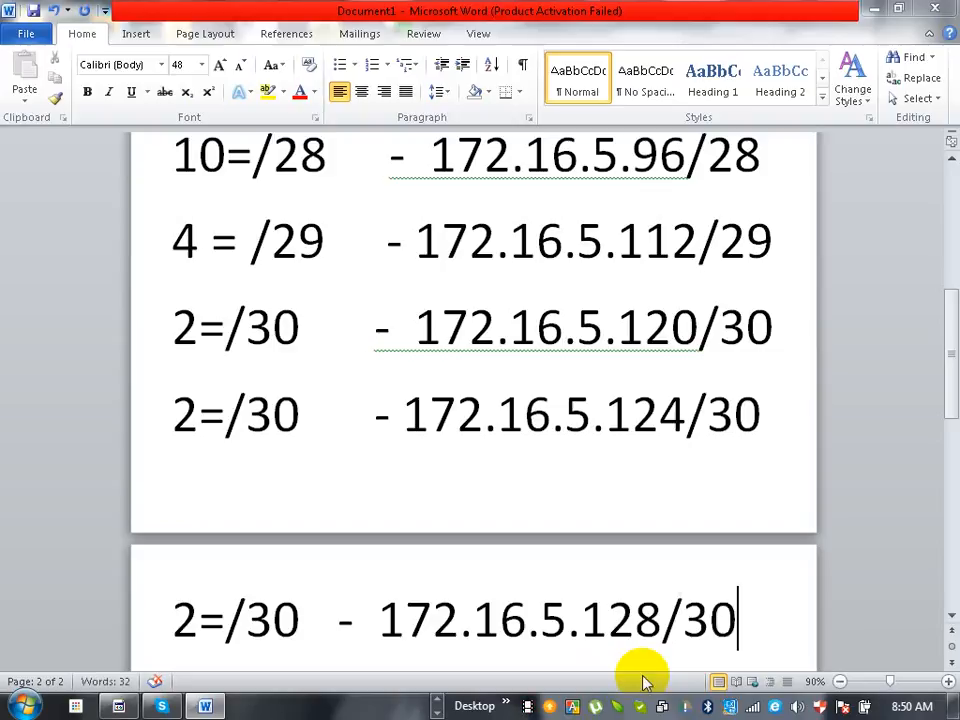
- Copy the entire subnet list and switch to the network topology in Cisco Packet Tracer
key("ctrl+a")
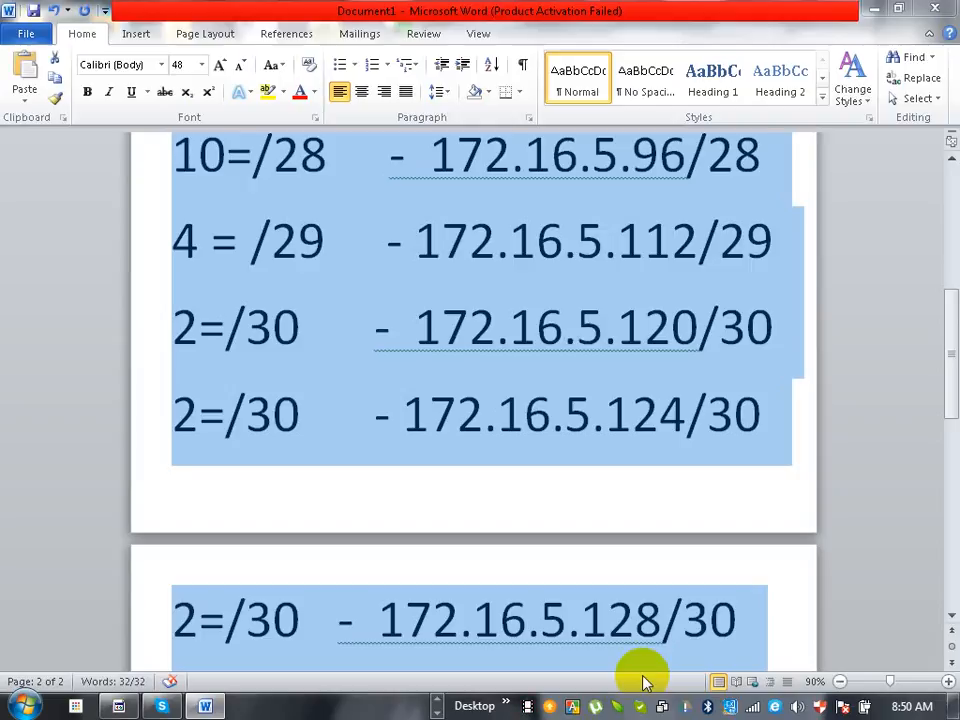
left_click(878, 18)
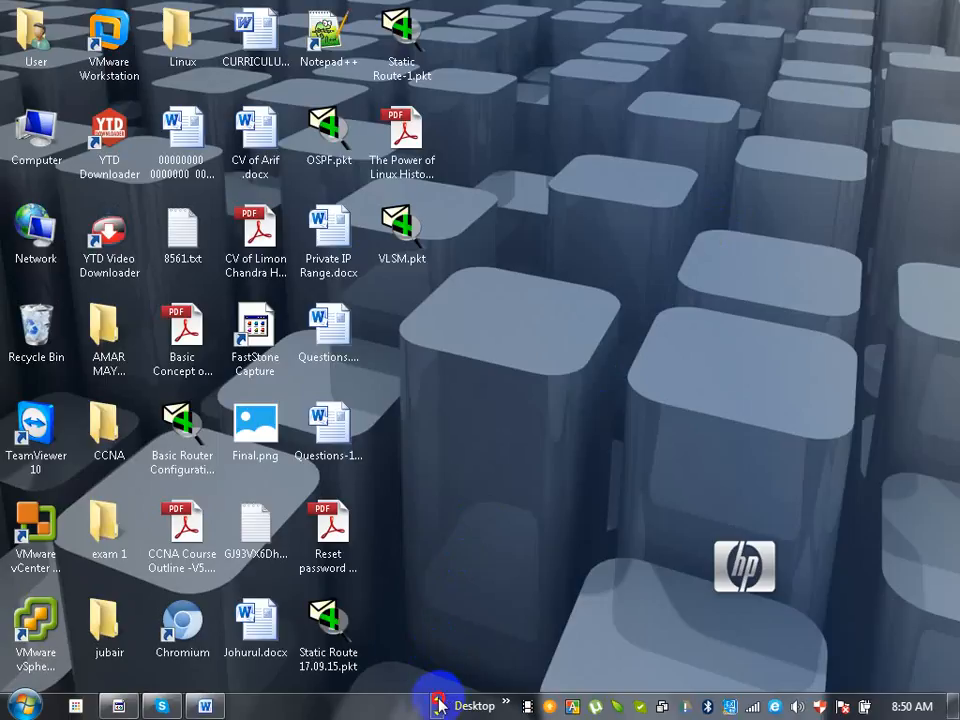
left_click(408, 704)
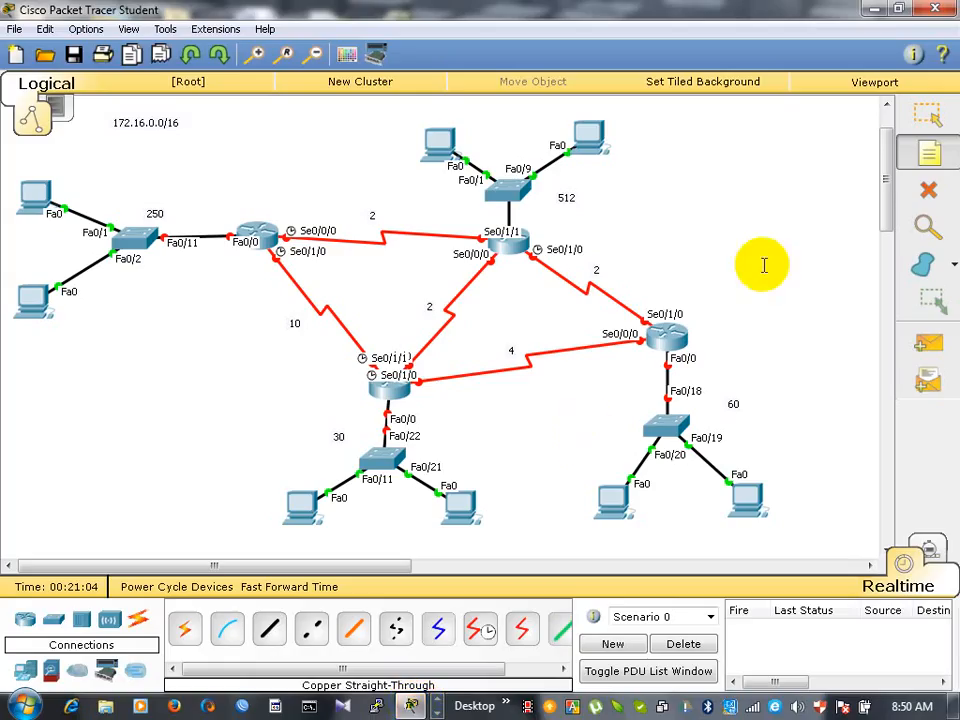
- Paste the copied subnet list as a note in the empty area beside the 512-host network, then return to the Select tool
left_click(667, 138)
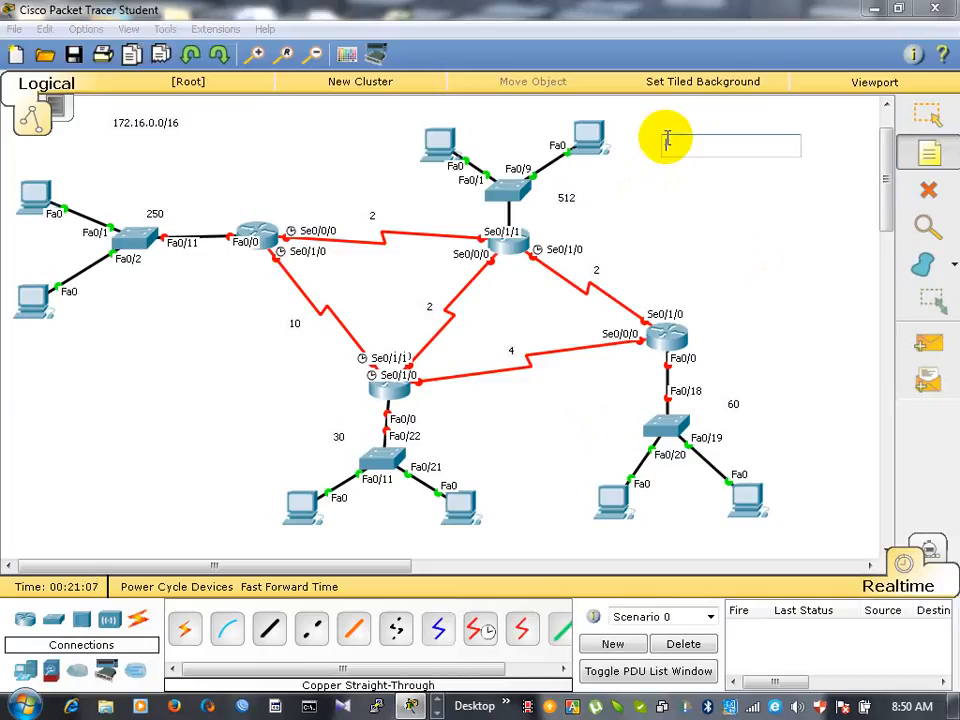
key("ctrl+v")
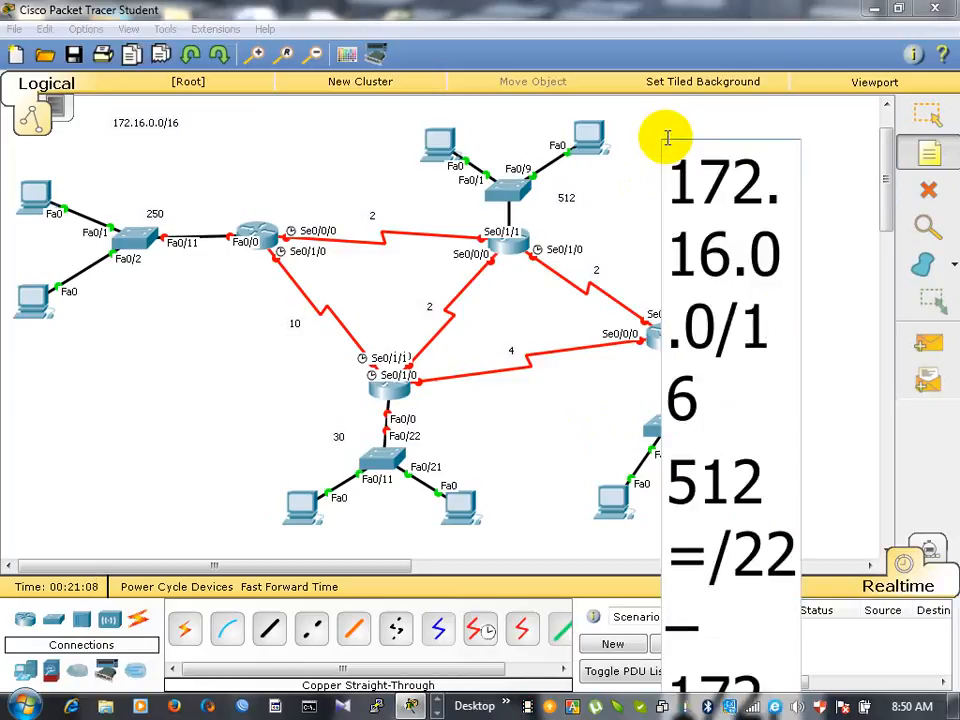
left_click(826, 201)
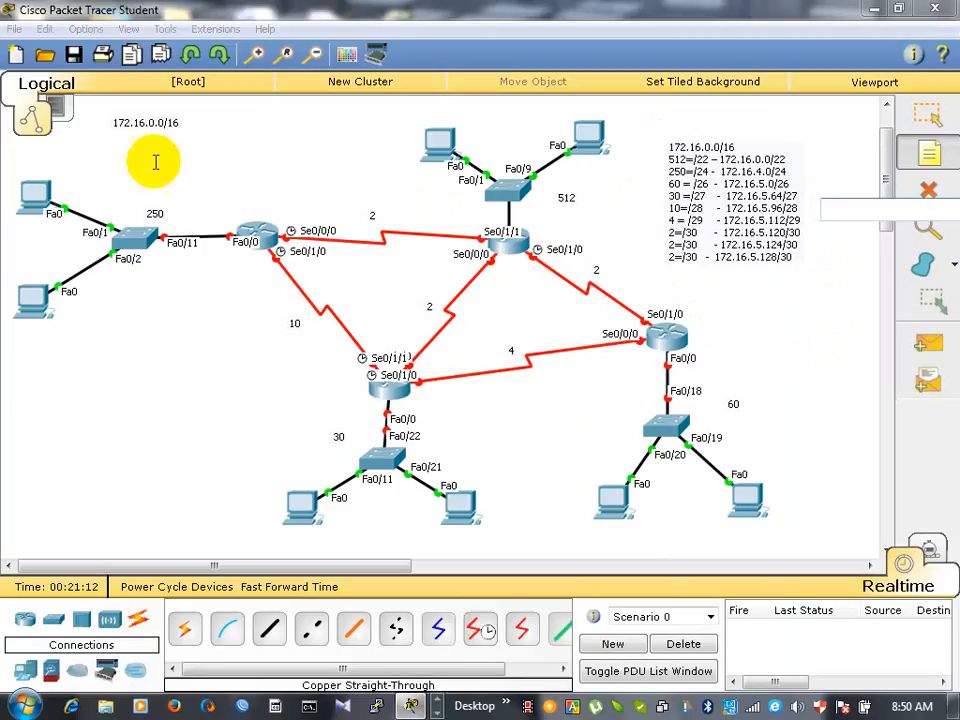
left_click(927, 116)
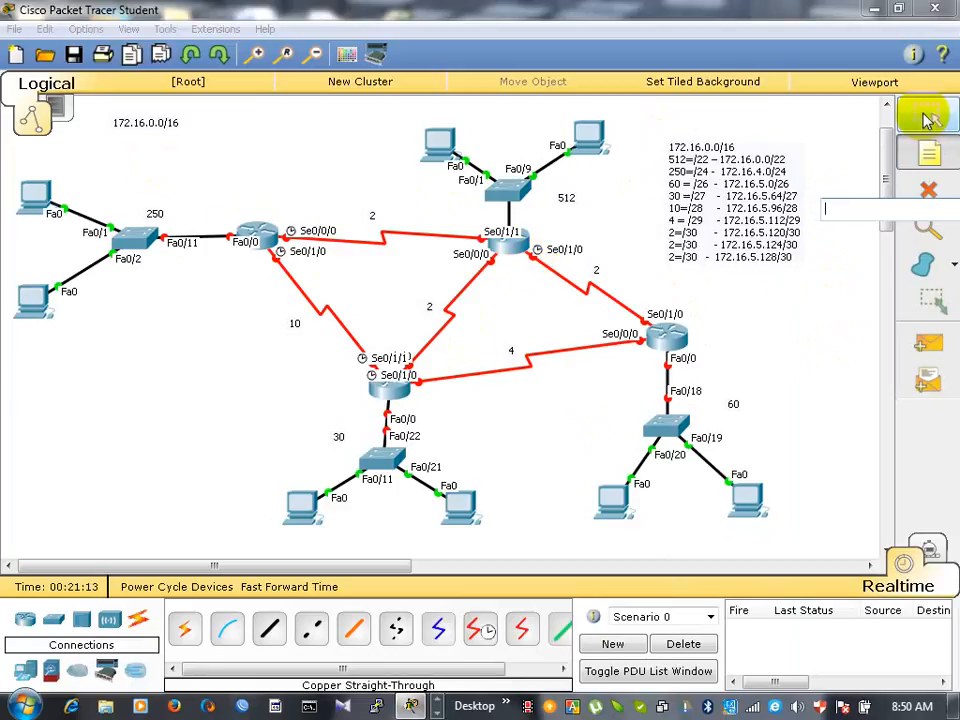
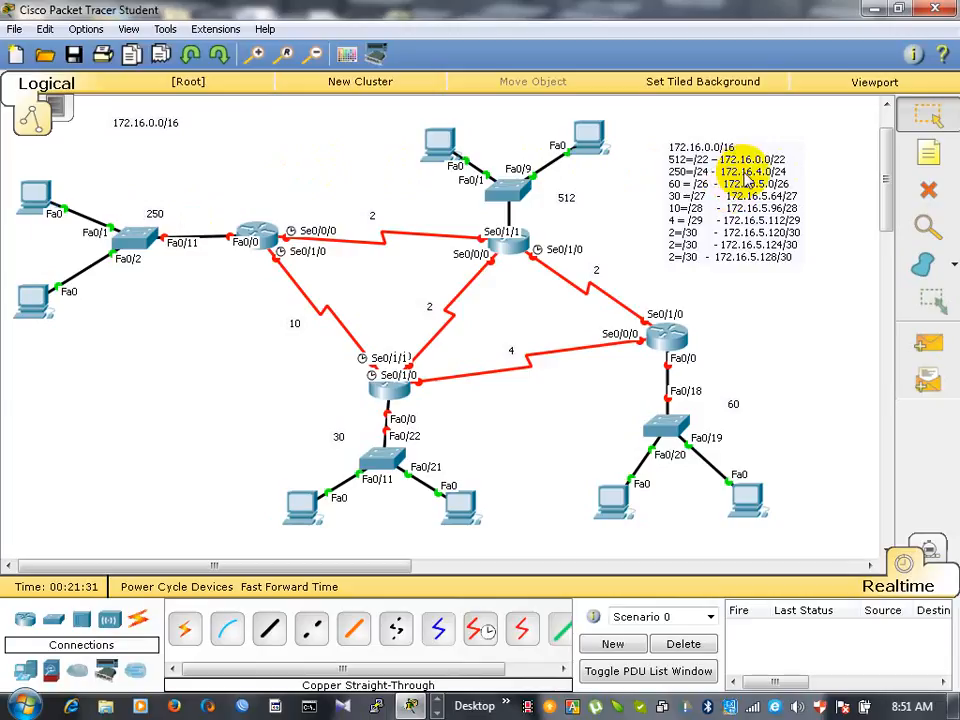
left_click(930, 156)
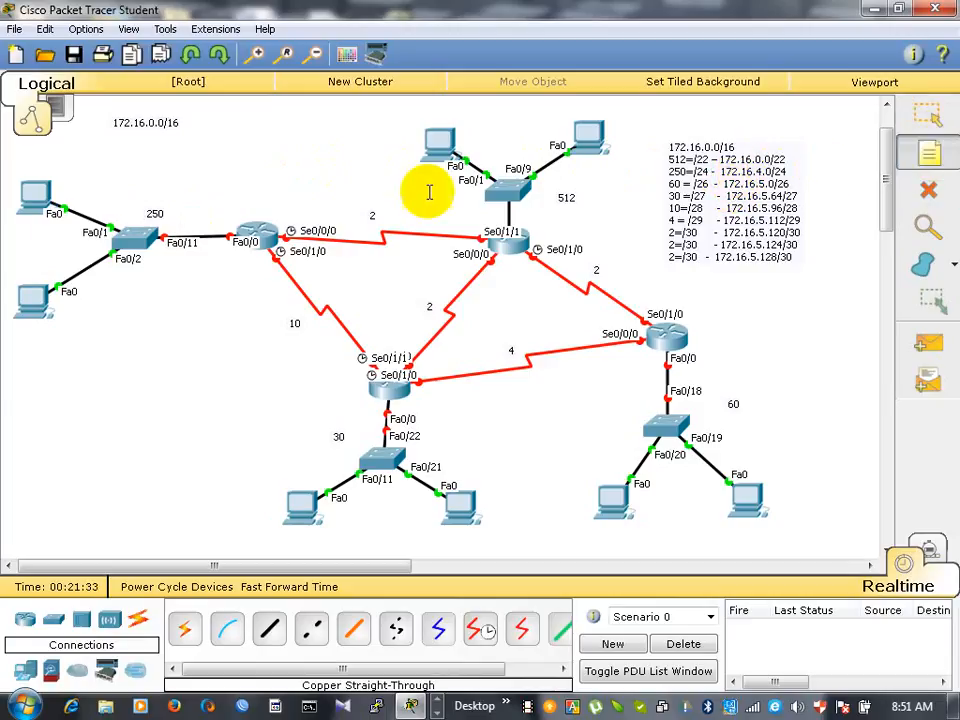
left_click(162, 213)
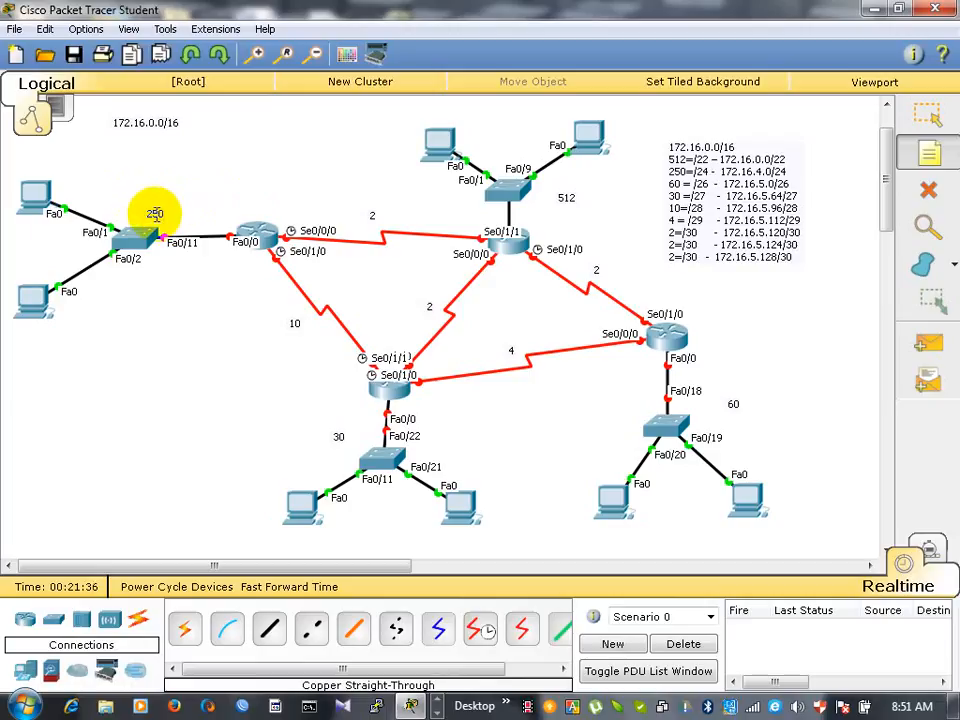
left_click(155, 214)
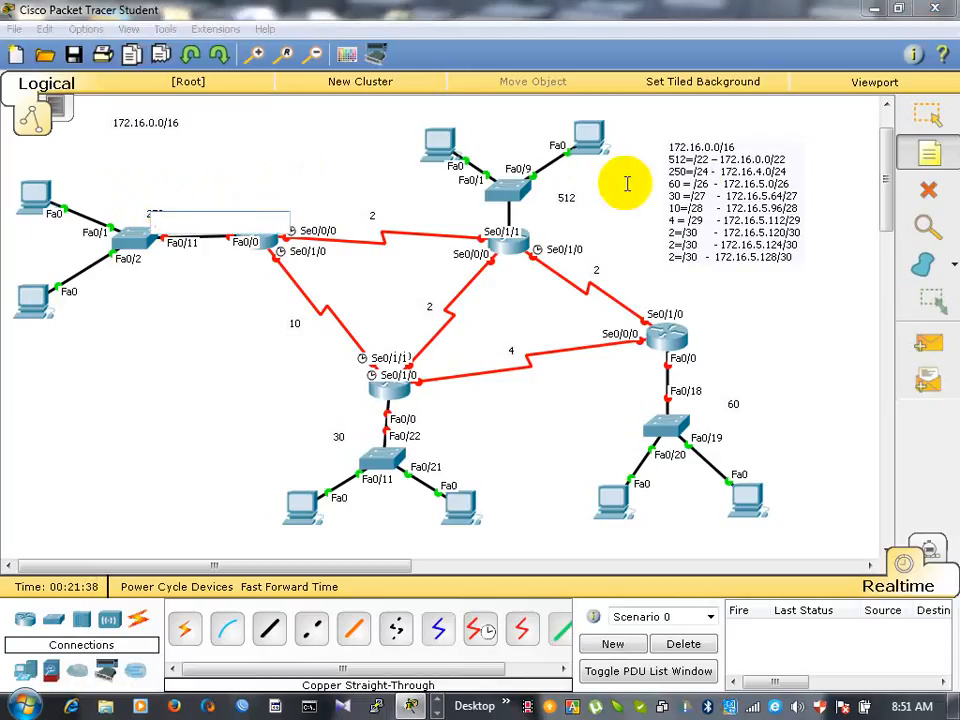
left_click(926, 115)
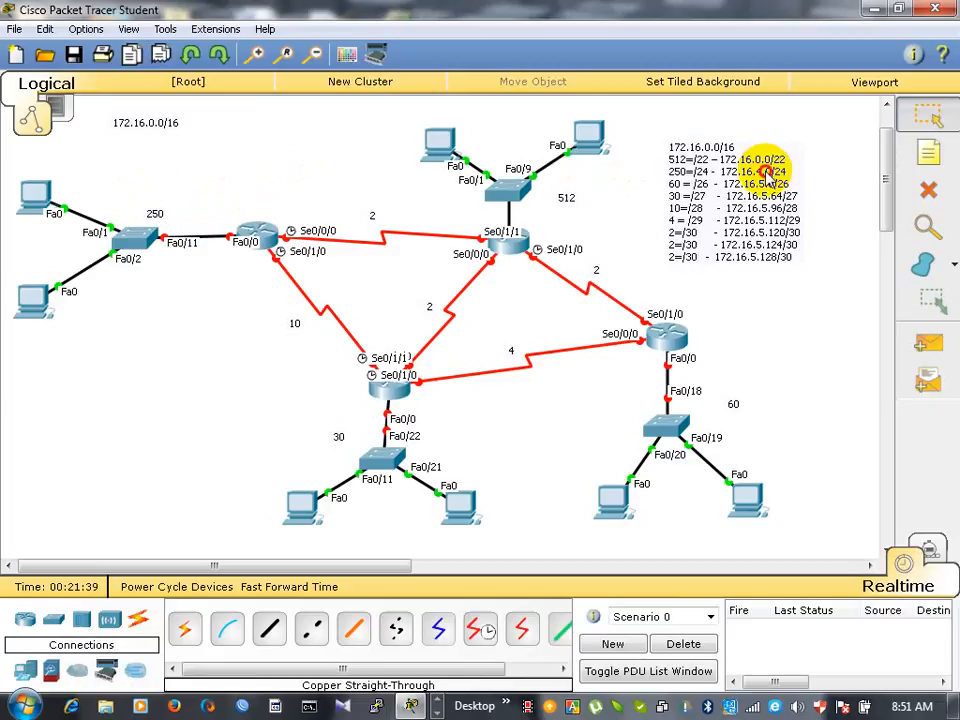
- Replace the 250 label with the matching entry copied from the subnet list note, 250=/24 - 172.16.4.0/24
left_click(781, 172)
left_click_drag(778, 174, 661, 180)
key("ctrl+c")
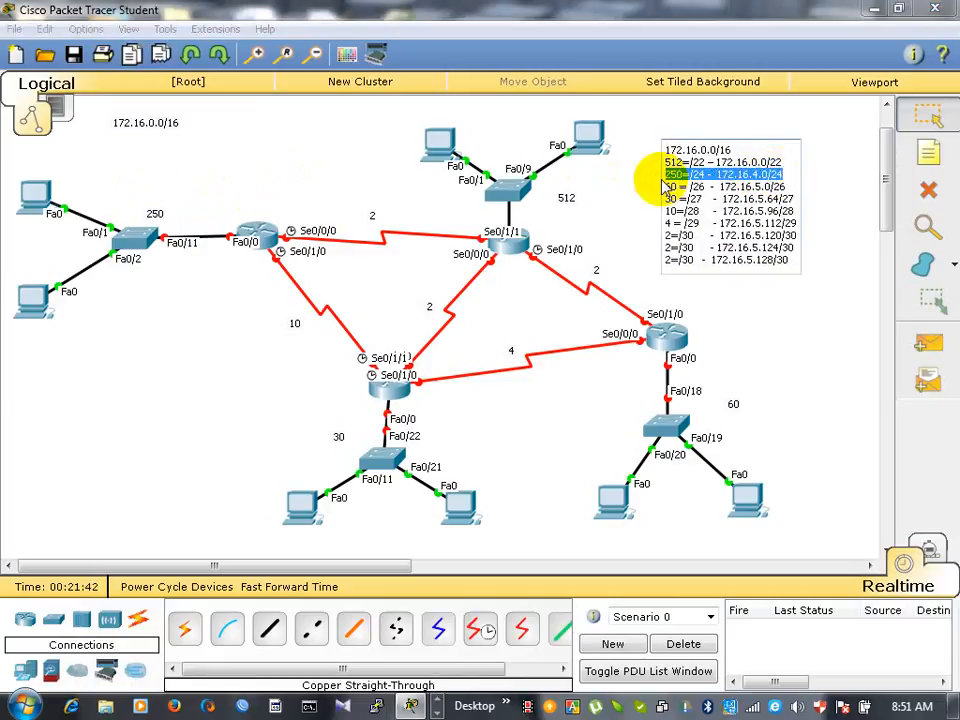
left_click(407, 177)
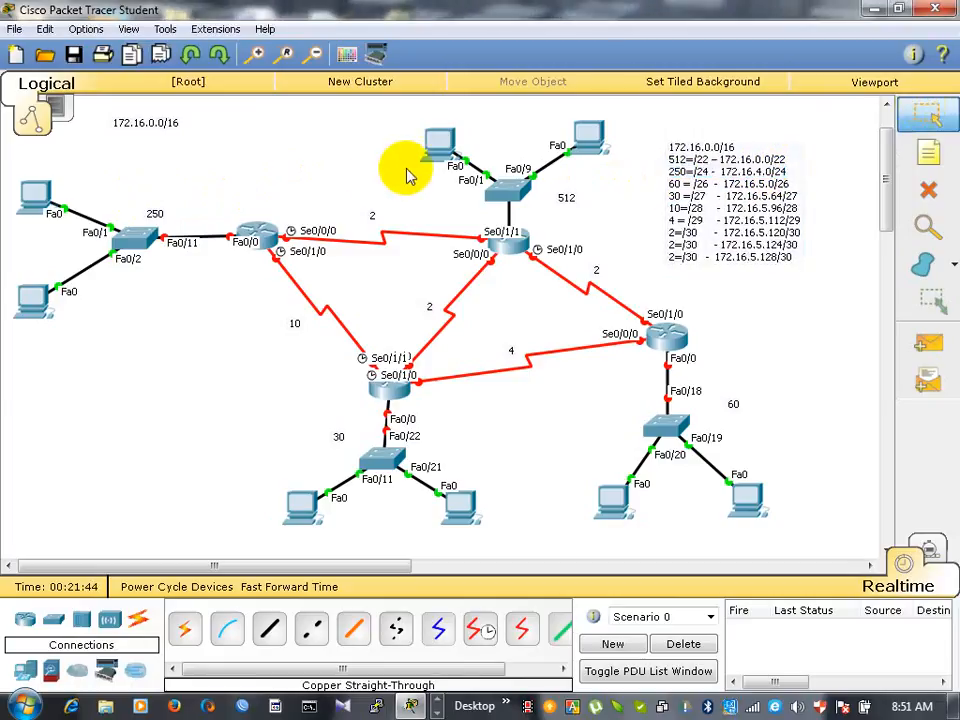
double_click(154, 216)
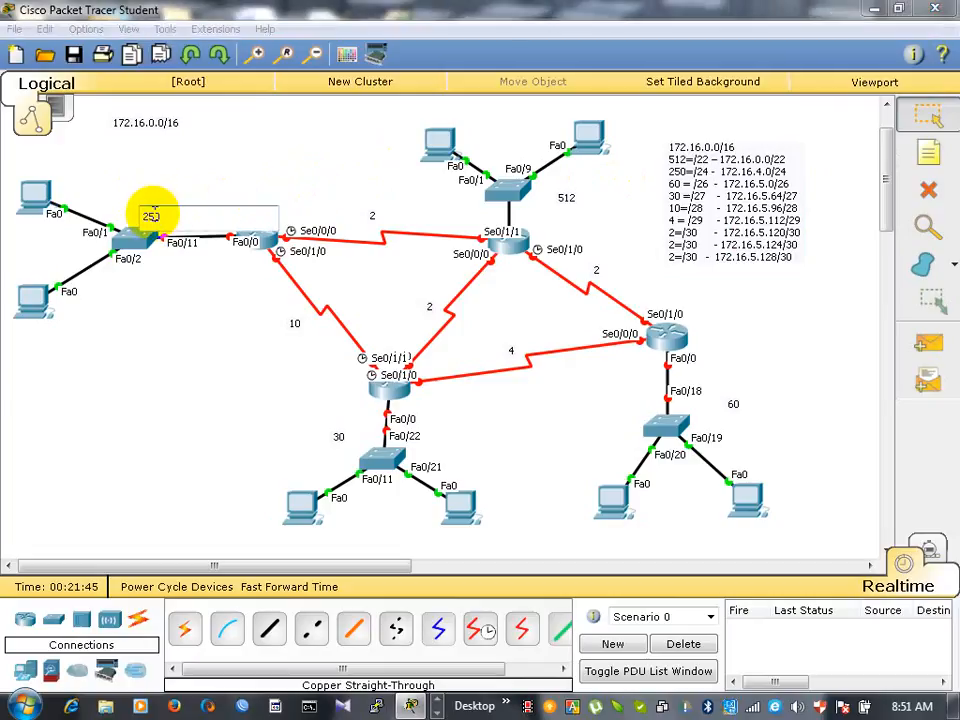
key("ctrl+v")
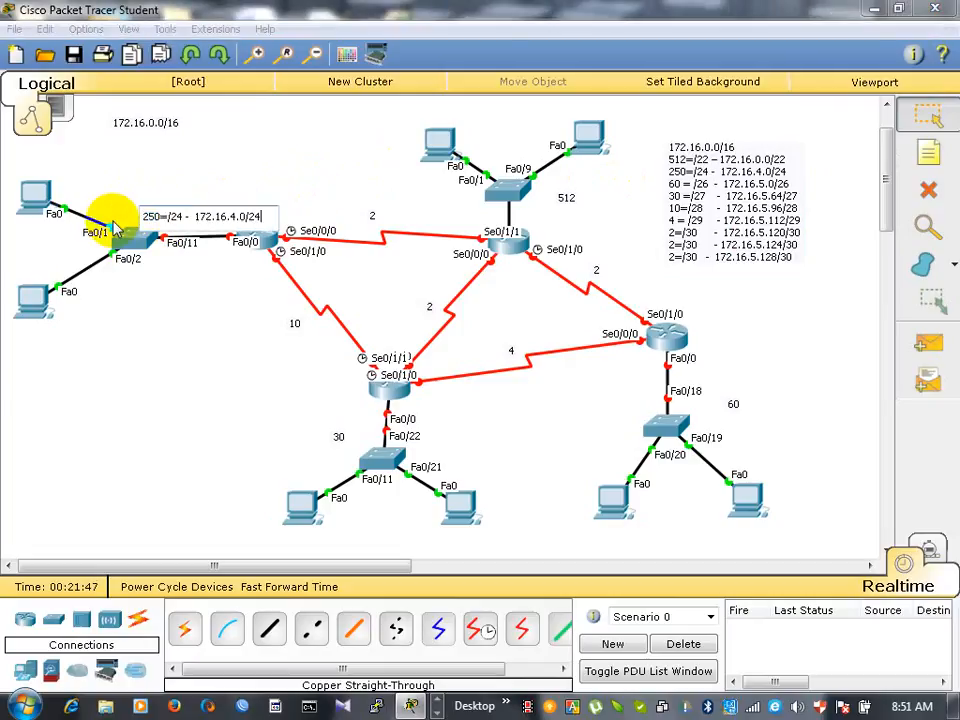
left_click(308, 152)
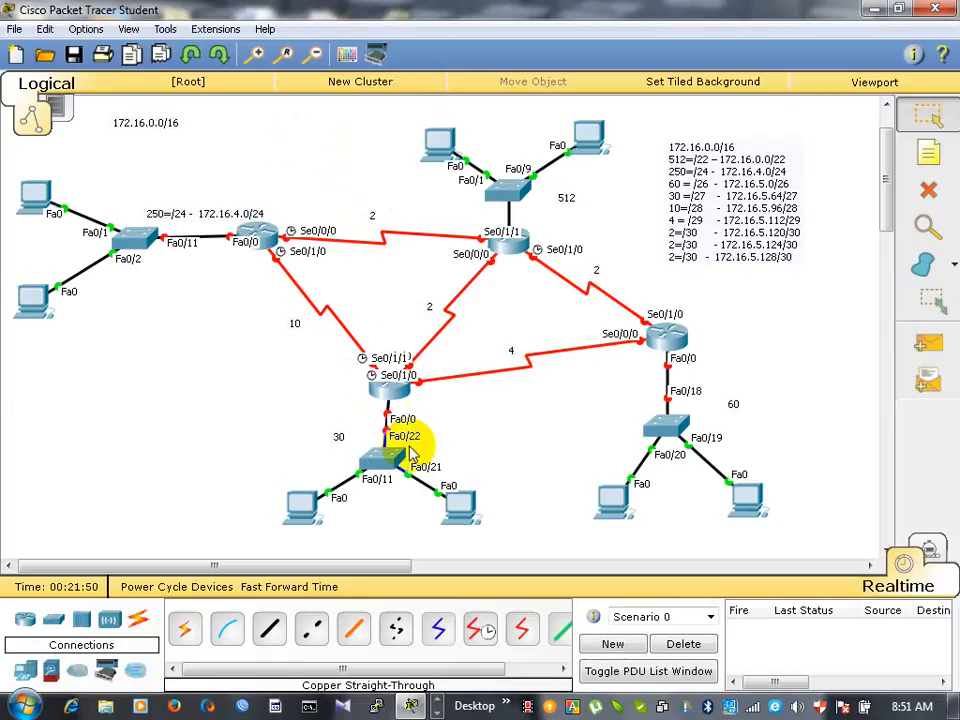
- Replace the 30 label with the entry copied from the subnet list note, 30 =/27 - 172.16.5.64/27
double_click(736, 240)
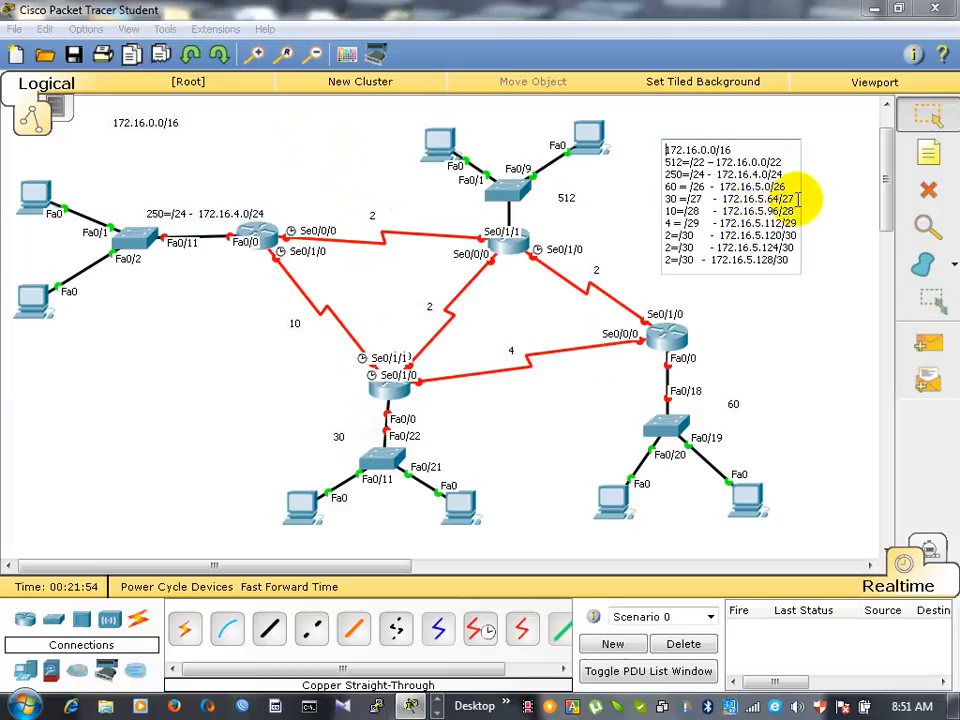
left_click_drag(798, 199, 658, 205)
key("ctrl+c")
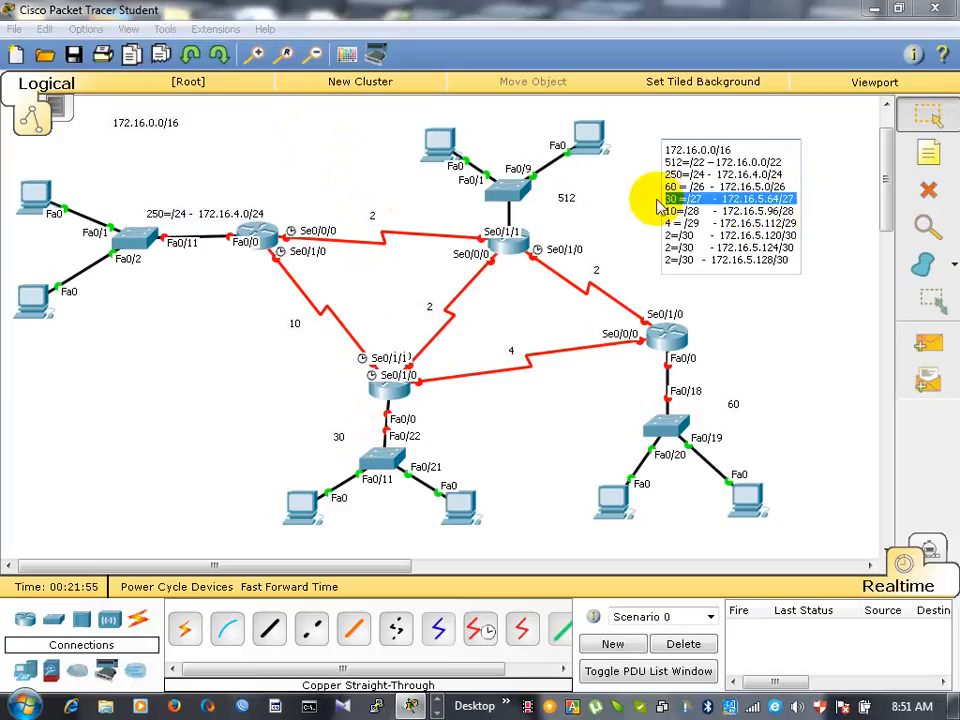
double_click(337, 439)
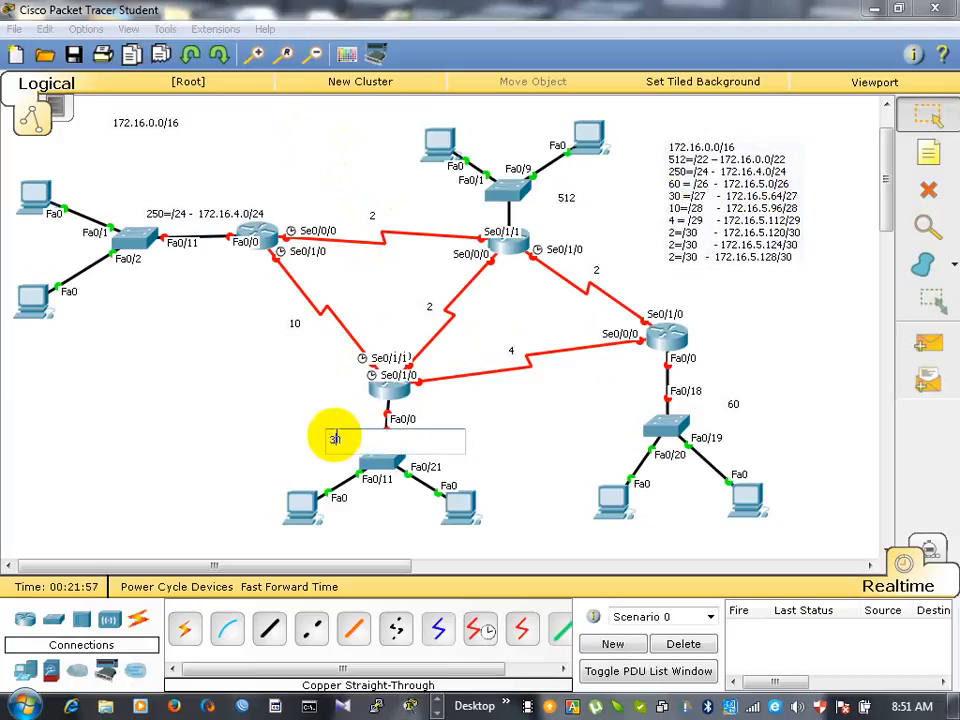
key("ctrl+v")
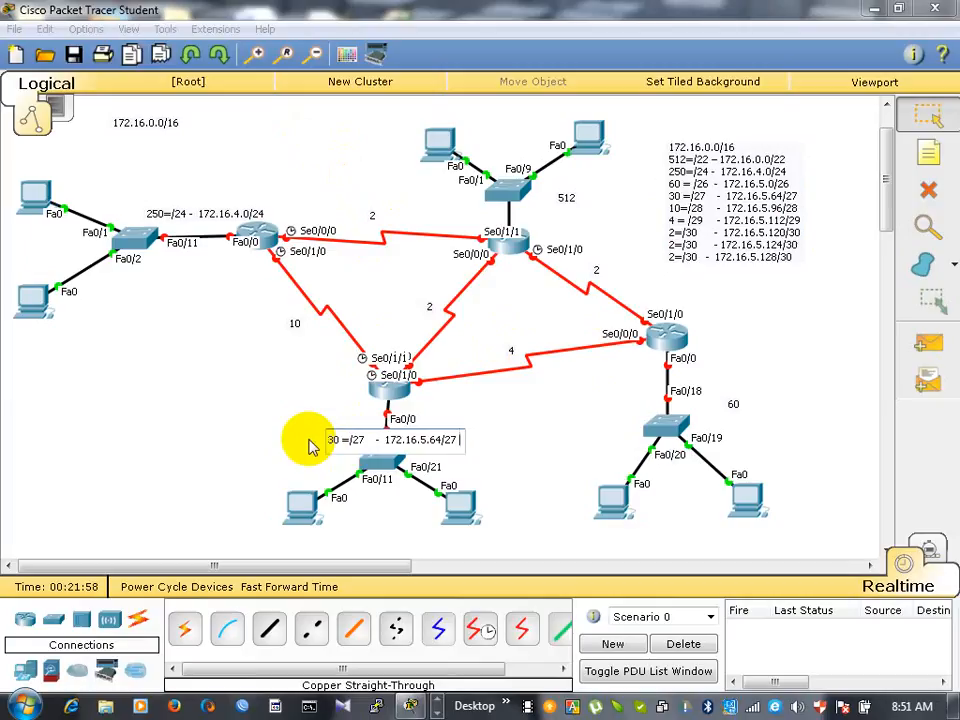
- Replace the 60 label with the entry copied from the subnet list note, 60 = /26 - 172.16.5.0/26
double_click(758, 256)
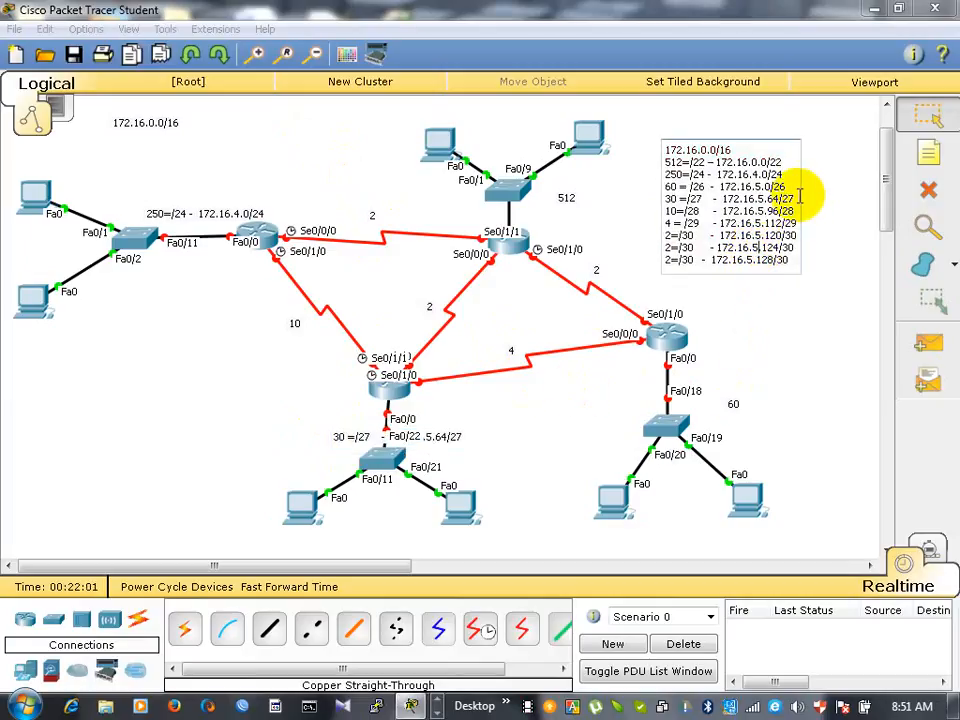
left_click_drag(790, 186, 647, 190)
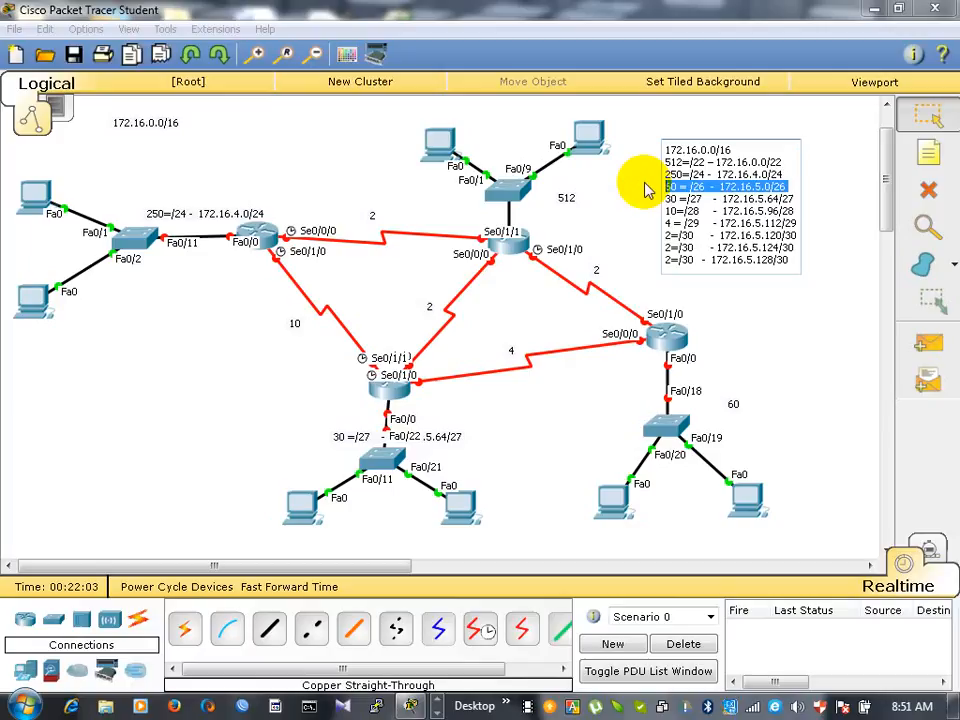
double_click(735, 407)
left_click_drag(737, 407, 708, 406)
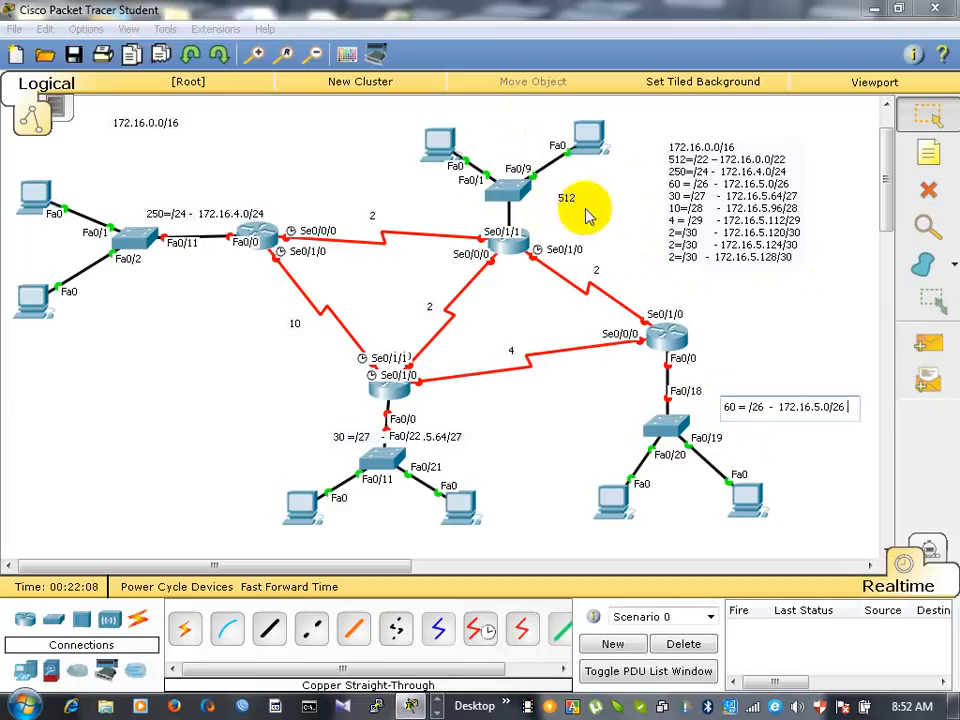
- Replace the 512 label with the copied entry 512=/22 – 172.16.0.0/22 and move the subnet list note clear of it
left_click(785, 160)
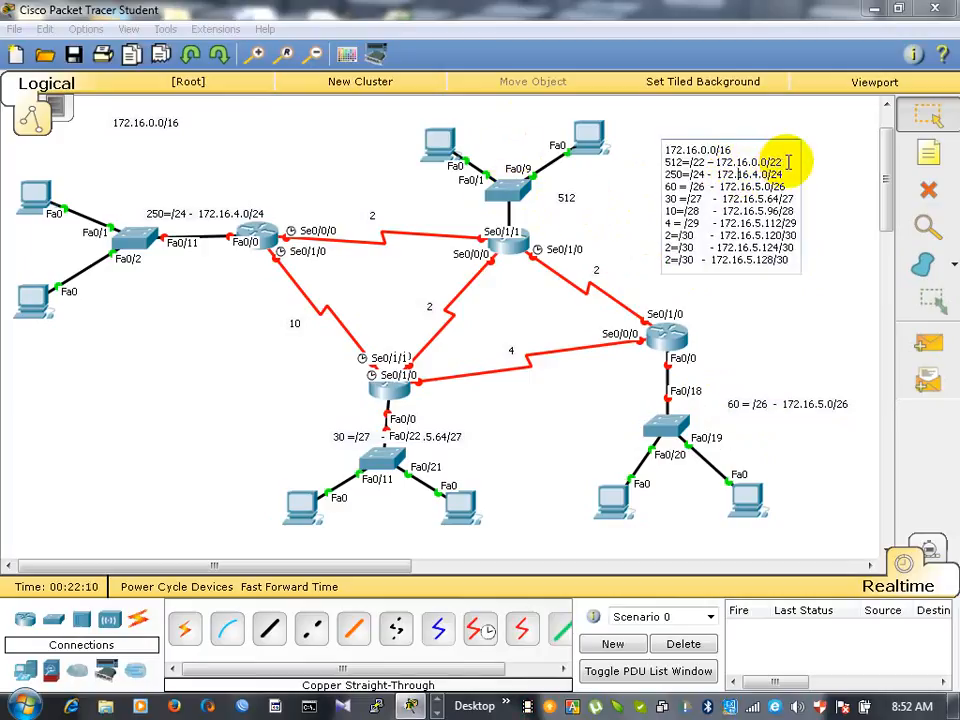
left_click_drag(788, 161, 657, 163)
key("ctrl+c")
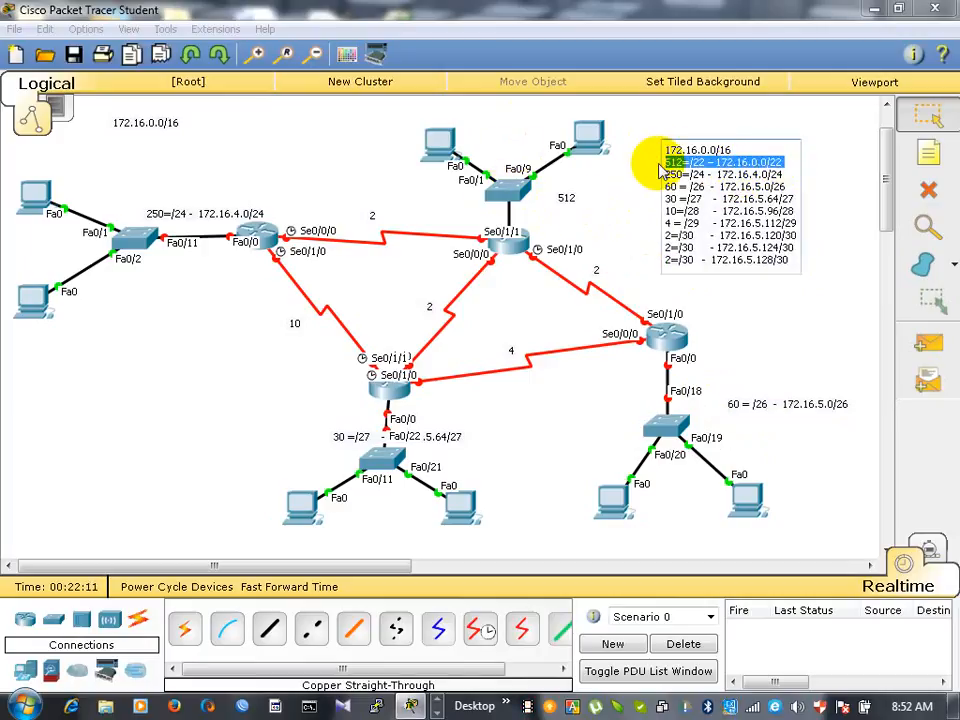
double_click(565, 203)
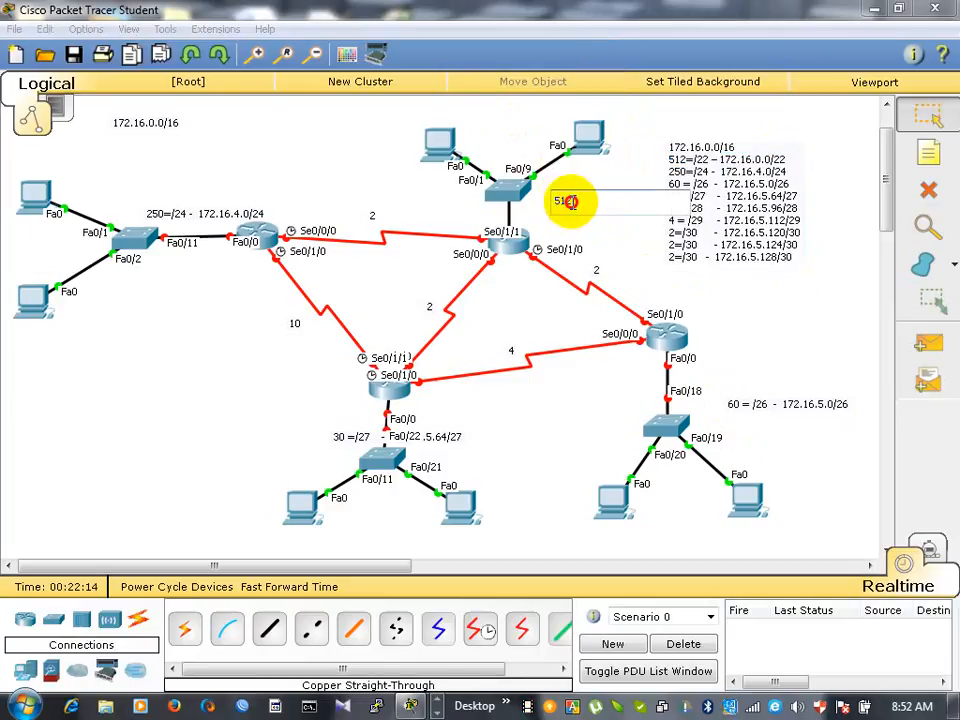
key("ctrl+v")
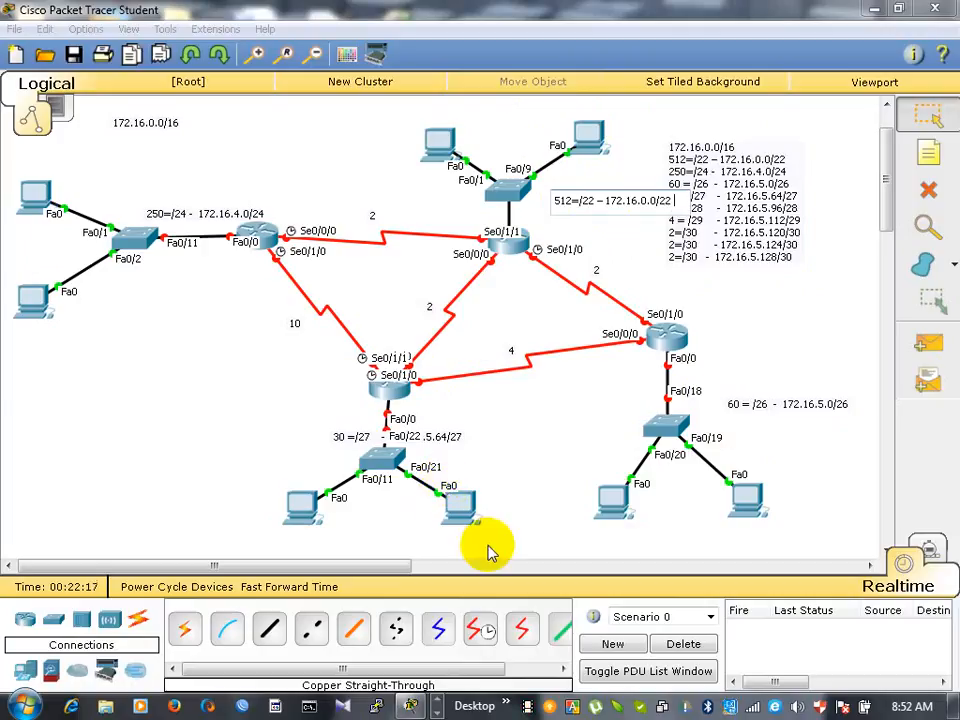
left_click(528, 710)
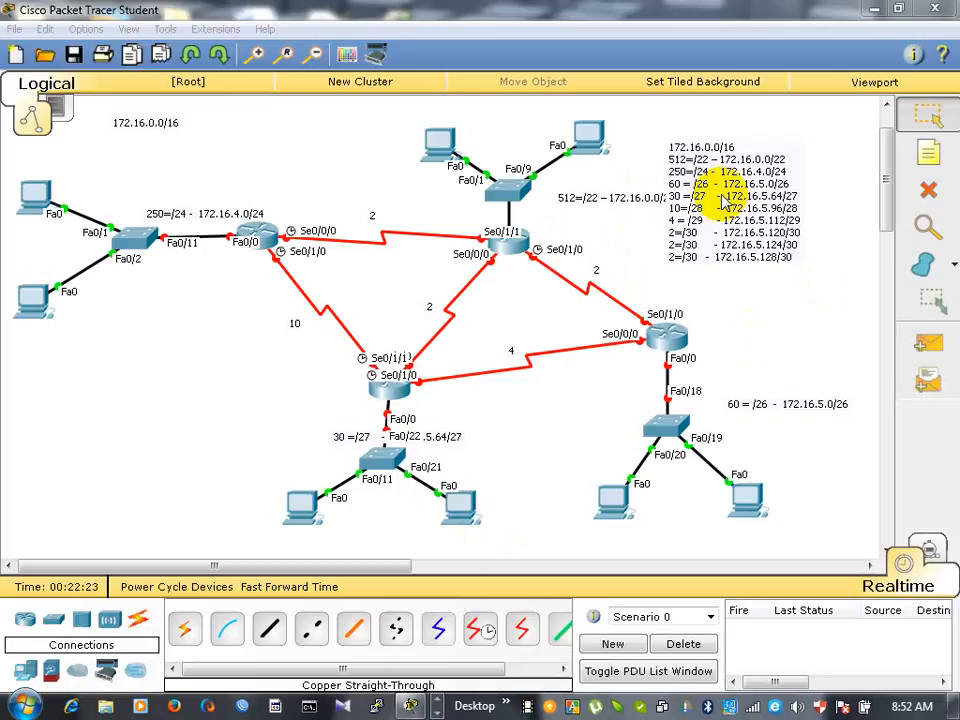
left_click_drag(724, 200, 764, 174)
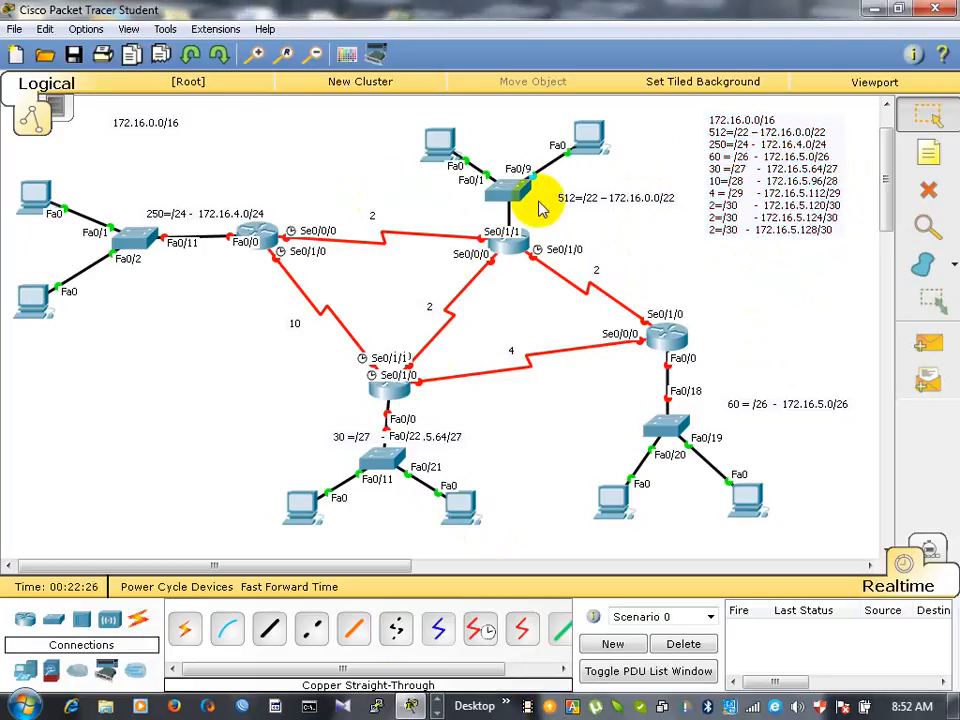
- Replace the 2 label on the link between the 250-host and 512-host routers with the copied entry 2=/30 - 172.16.5.120/30
double_click(812, 213)
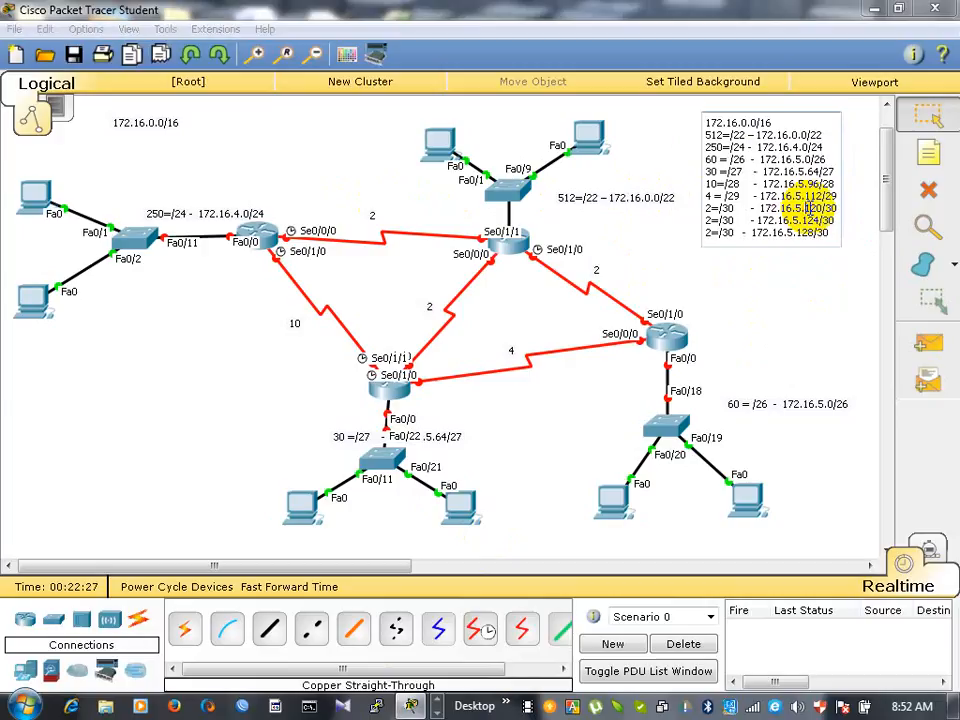
left_click_drag(829, 208, 689, 208)
key("ctrl+c")
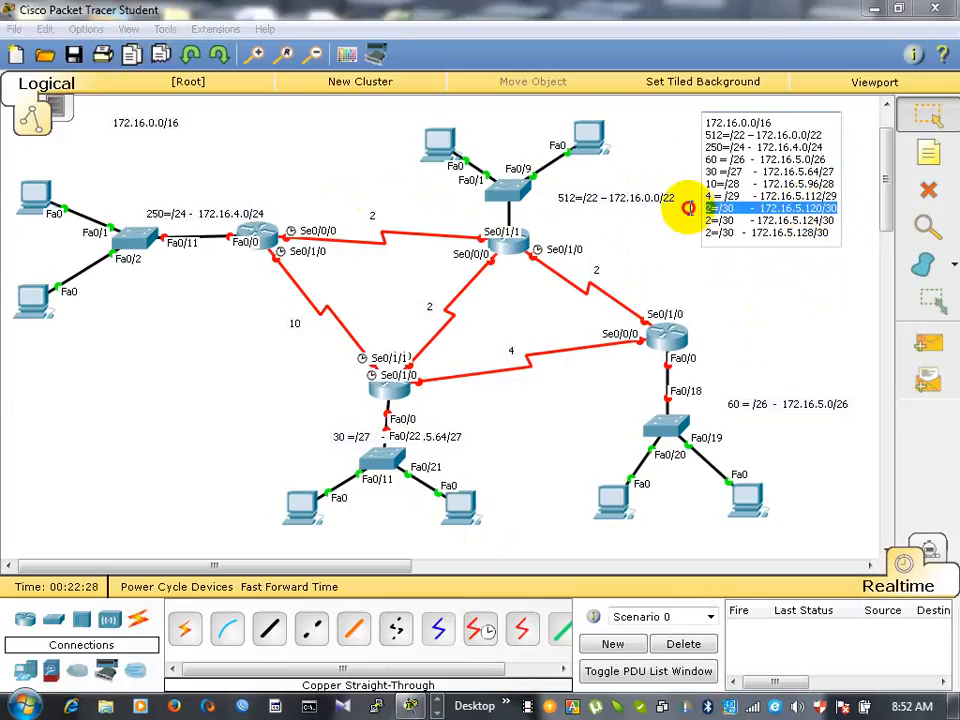
double_click(375, 219)
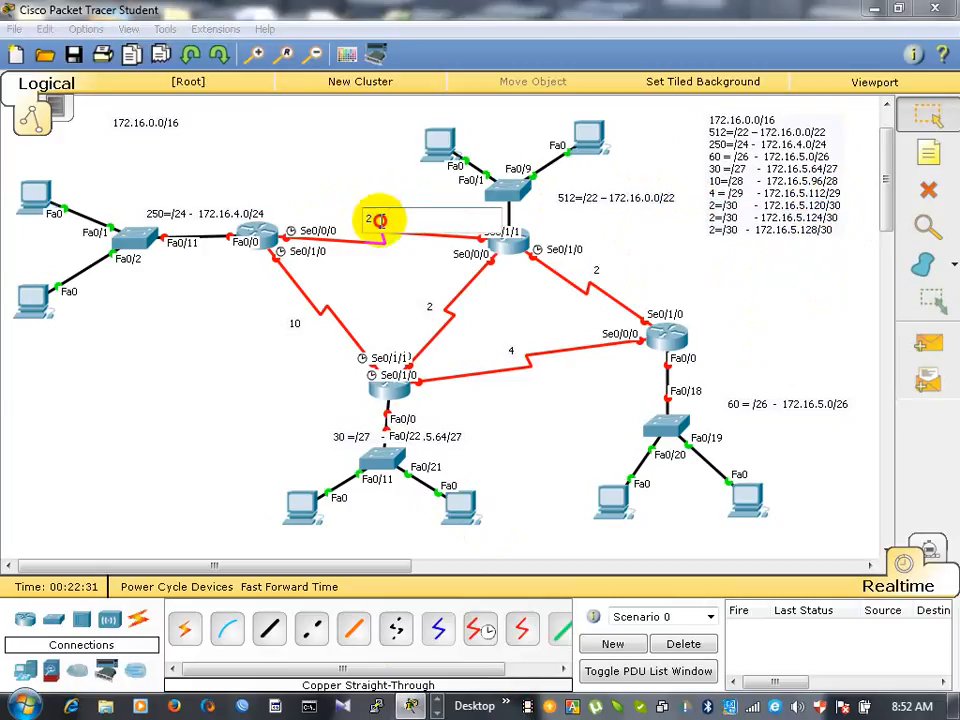
left_click_drag(380, 220, 337, 226)
key("ctrl+v")
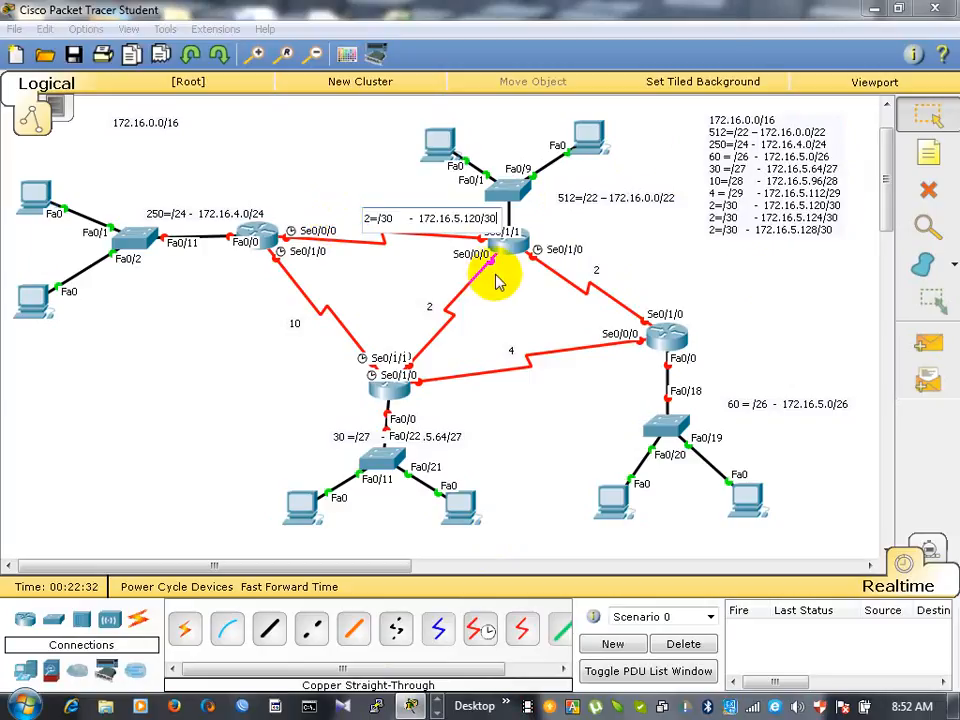
- Replace the 2 label on the link between the 512-host and 60-host routers with the copied entry 2=/30 - 172.16.5.124/30
left_click(747, 221)
left_click_drag(832, 222, 694, 222)
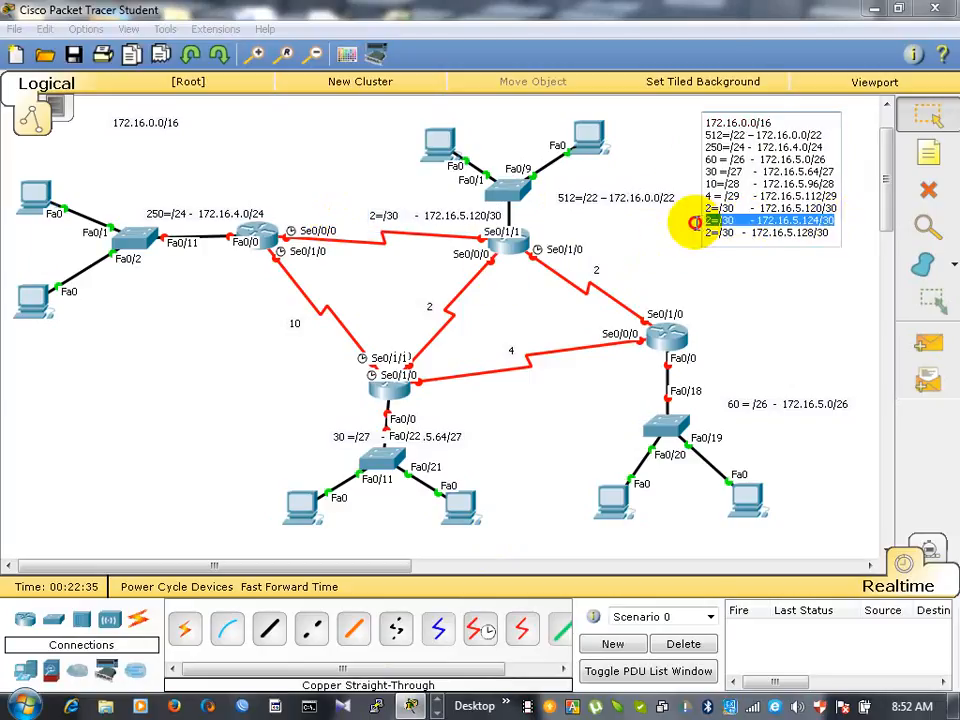
left_click(600, 270)
left_click_drag(603, 271, 545, 272)
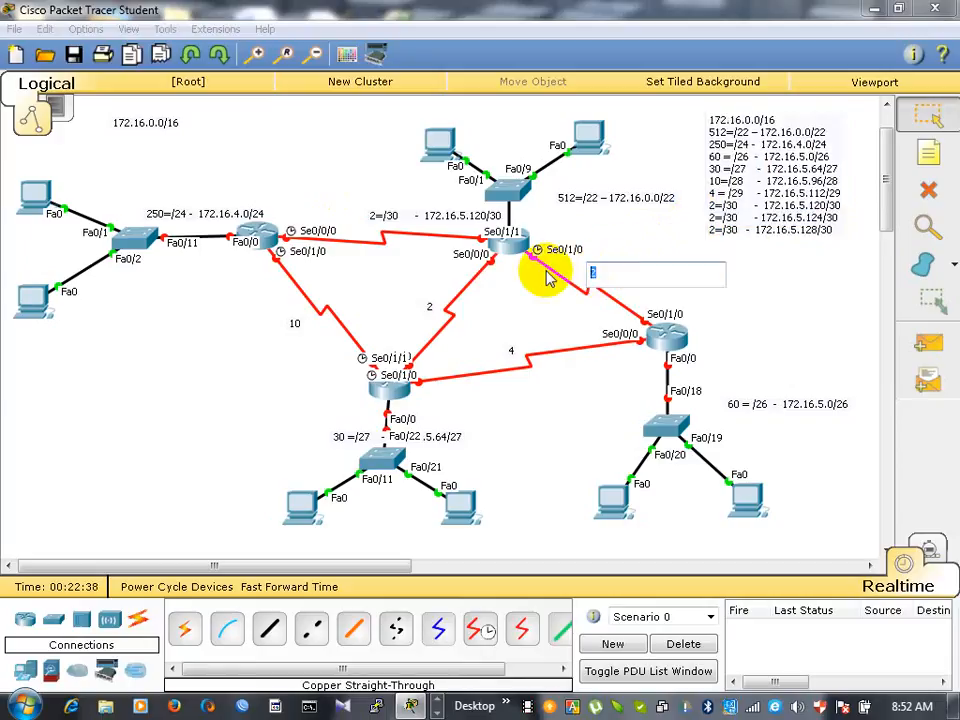
- Replace the 2 label on the link between the 512-host and 30-host routers with the copied entry 2=/30 - 172.16.5.128/30
left_click(762, 232)
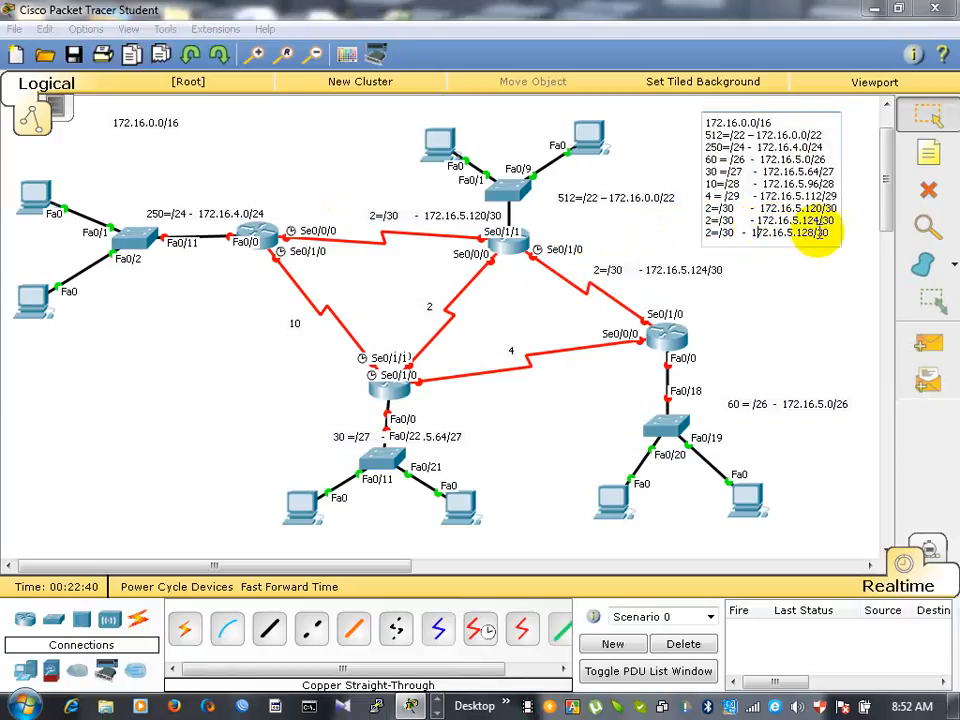
left_click_drag(834, 232, 700, 246)
key("ctrl+c")
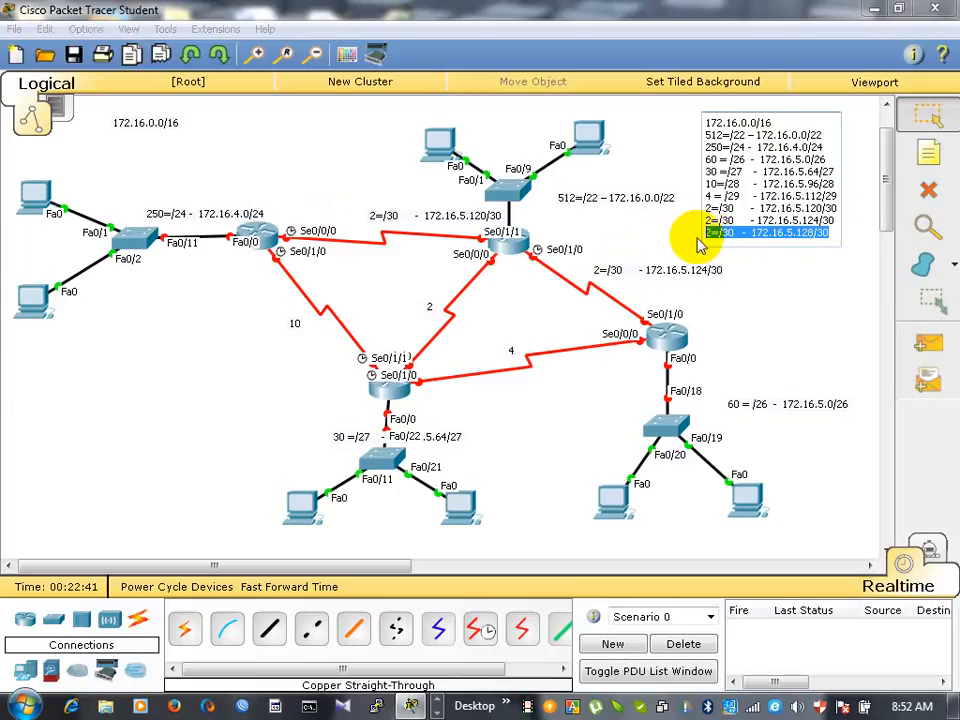
left_click(430, 313)
key("ctrl+a")
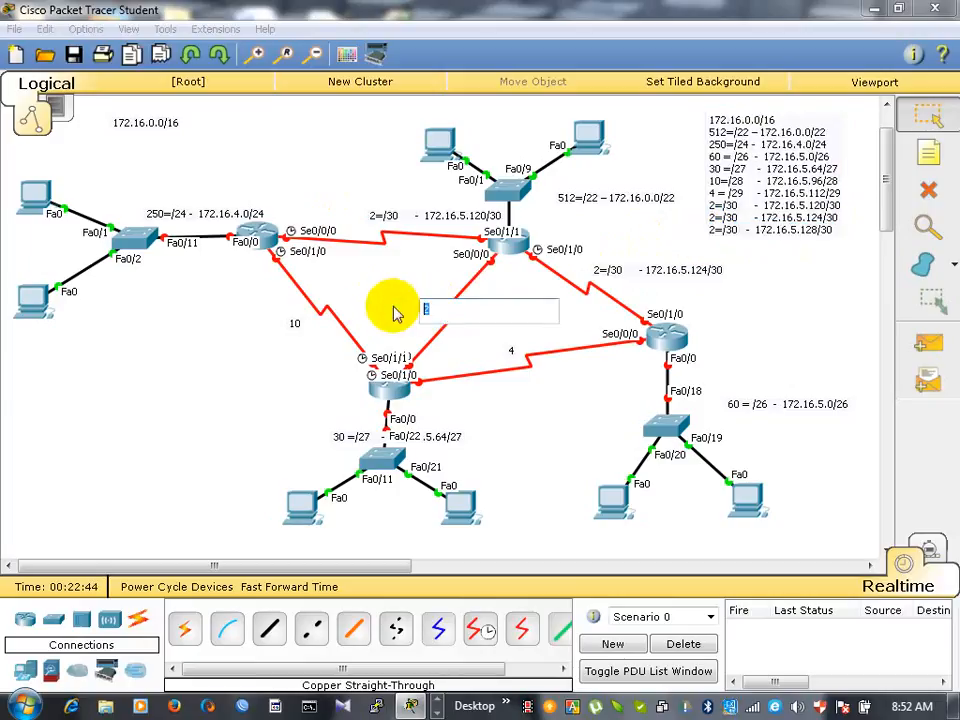
key("ctrl+v")
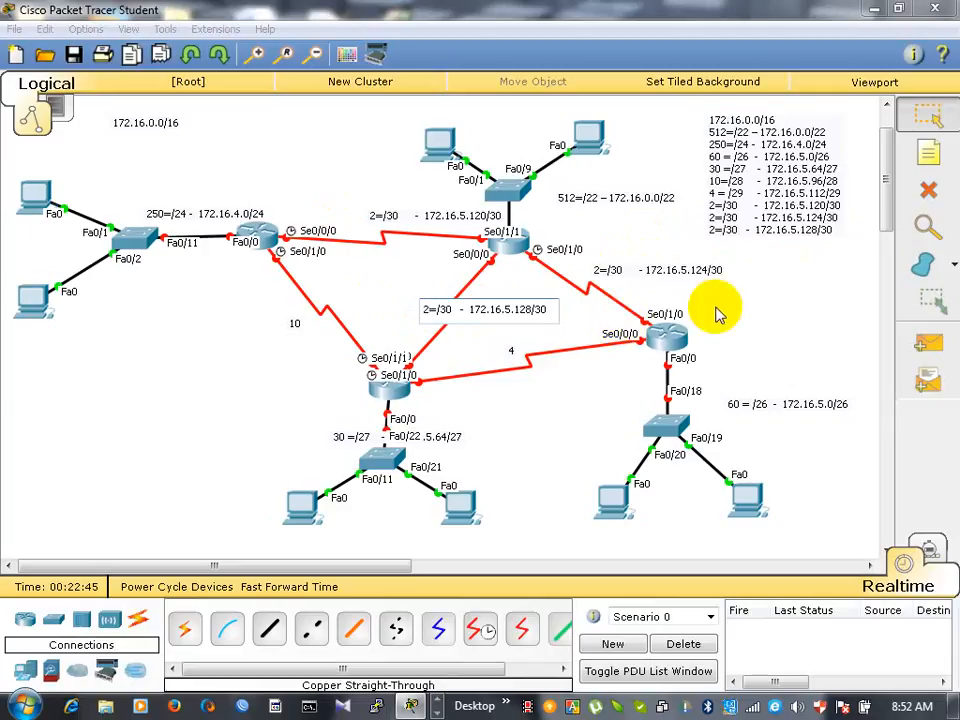
left_click(775, 313)
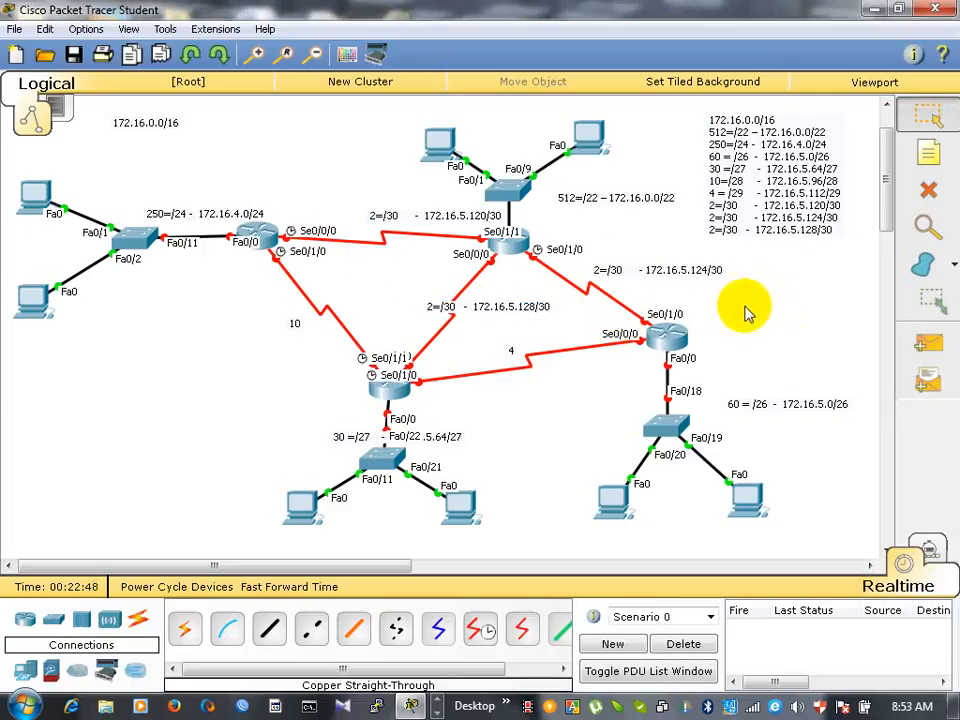
- Replace the 10 label on the link between the 250-host and 30-host routers with the copied entry 10=/28 - 172.16.5.96/28
left_click(787, 182)
left_click(838, 188)
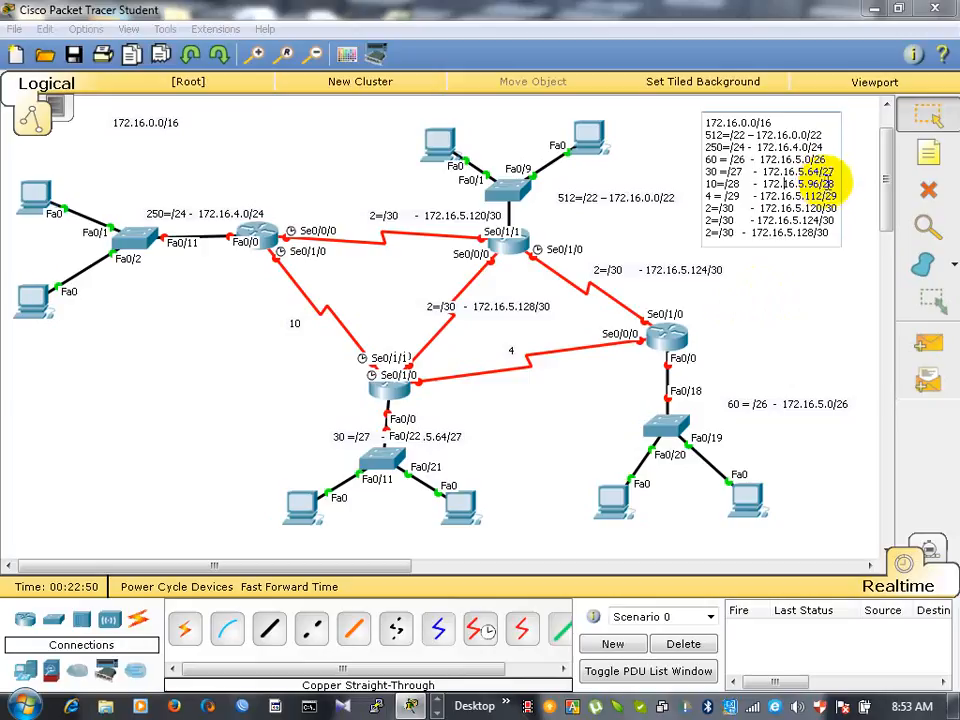
left_click_drag(838, 188, 681, 184)
key("ctrl+c")
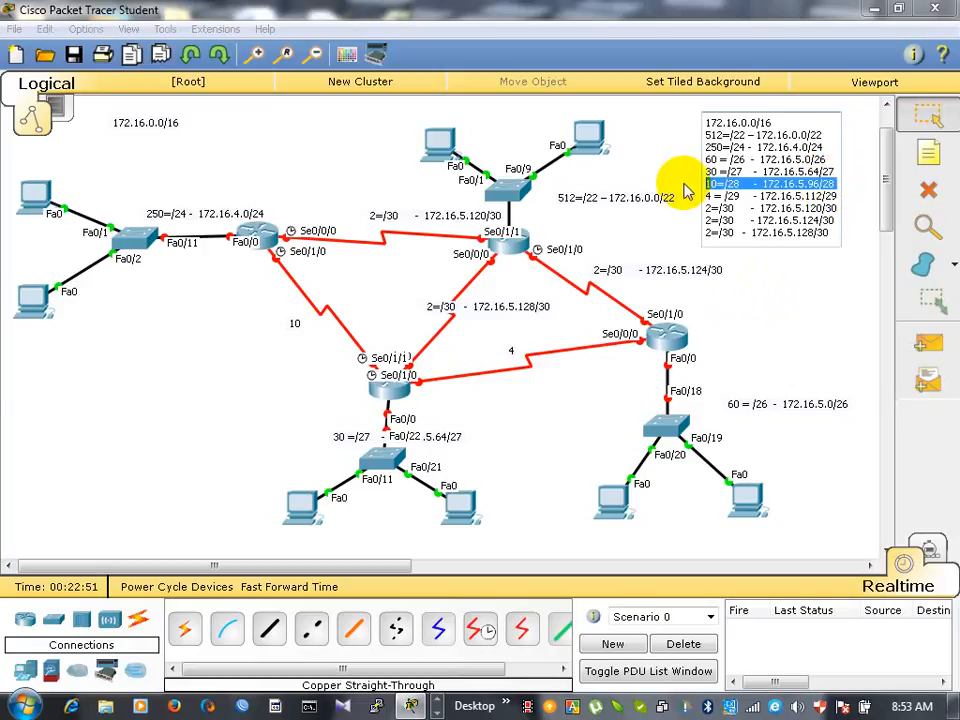
left_click(294, 326)
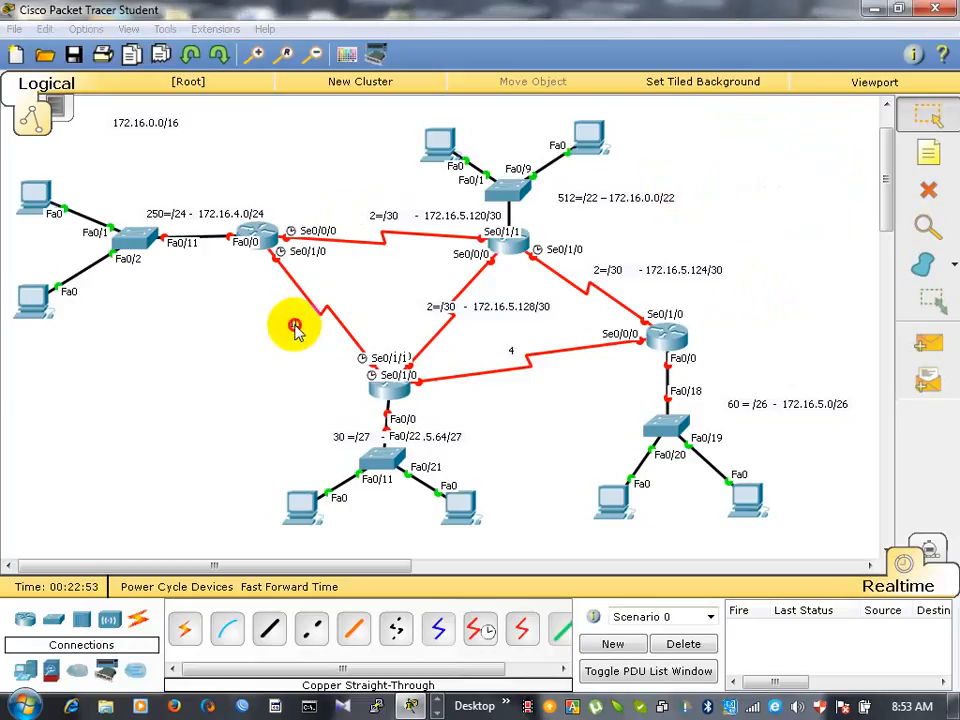
left_click_drag(302, 326, 254, 329)
key("ctrl+v")
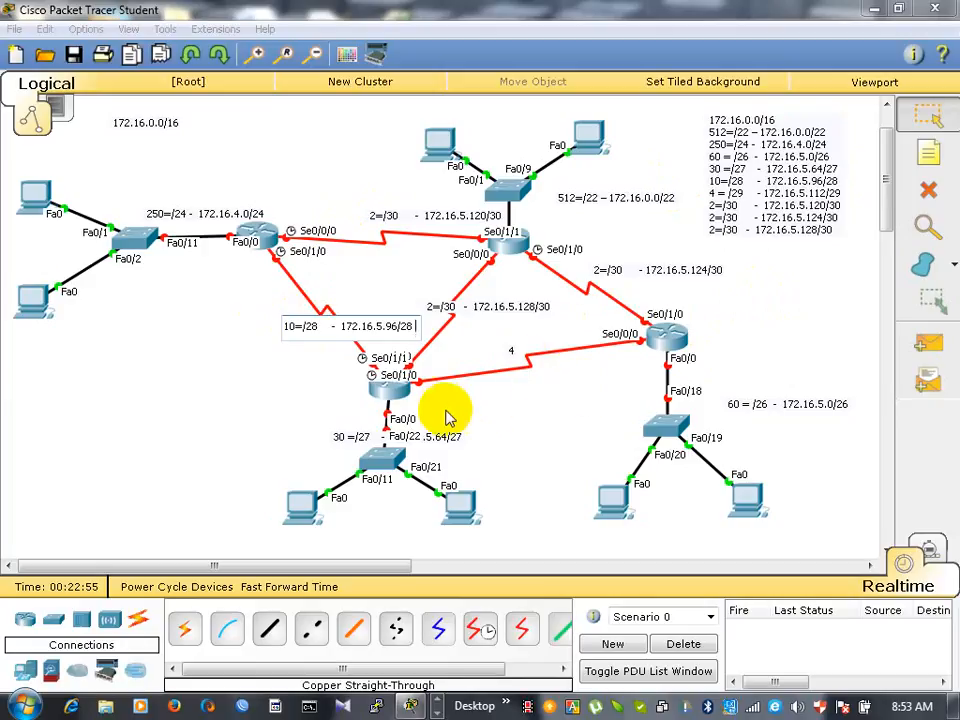
- Replace the 4 label on the link between the 30-host and 60-host routers with the copied entry 4 = /29 - 172.16.5.112/29
left_click(806, 197)
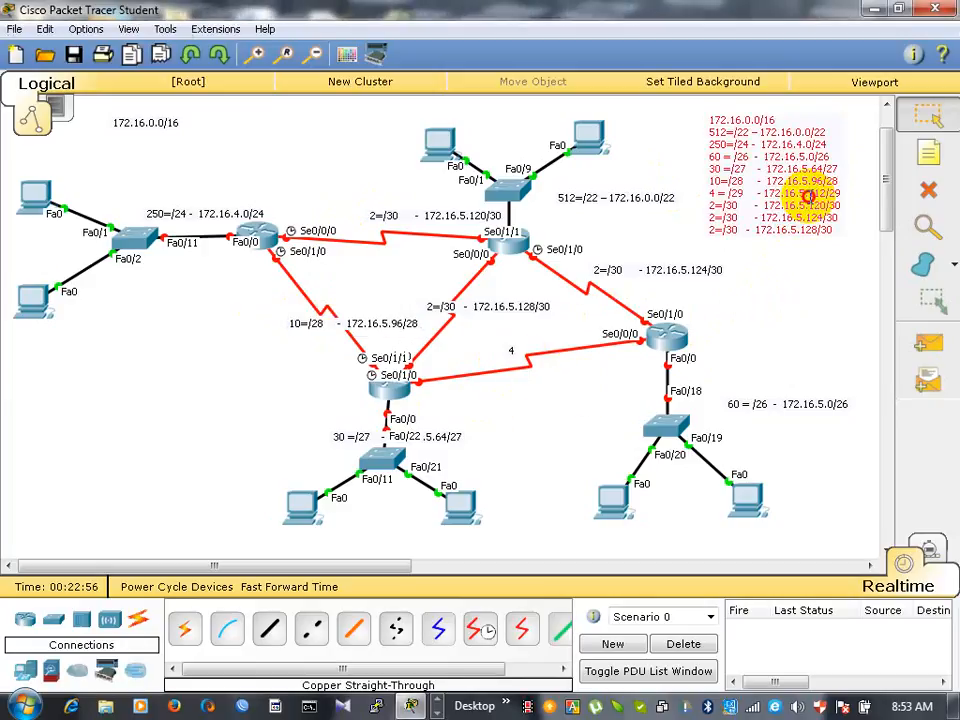
left_click_drag(838, 197, 638, 197)
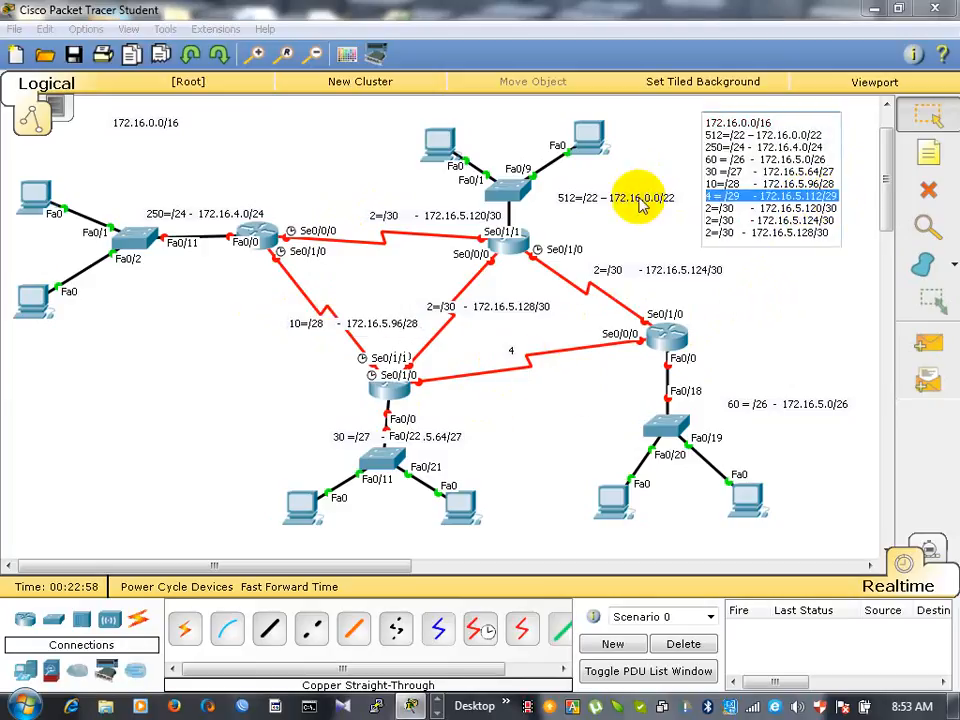
left_click(510, 353)
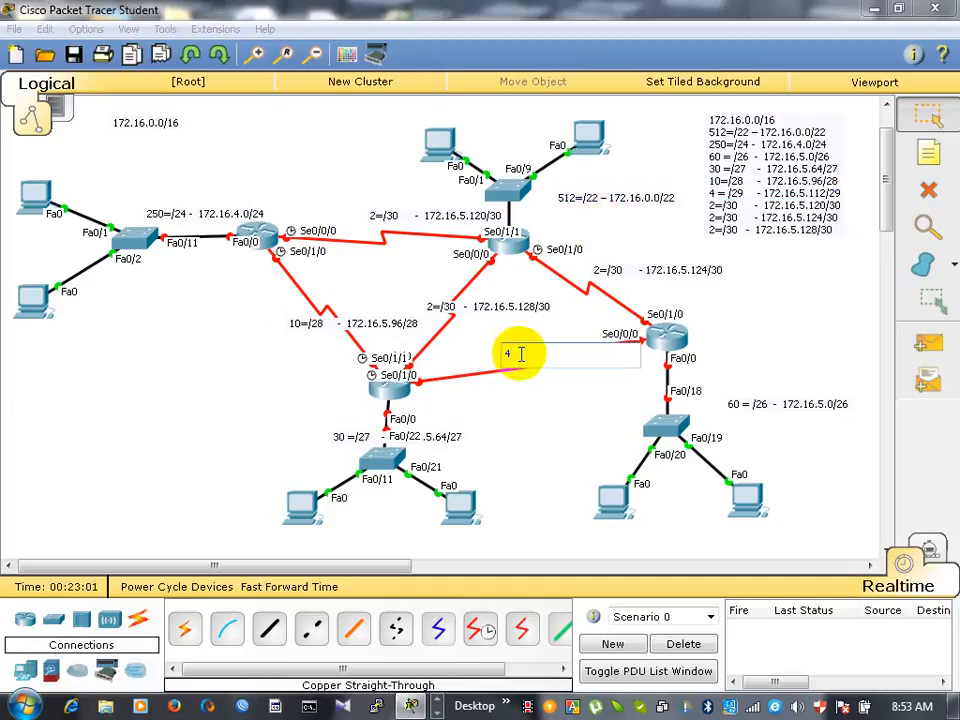
type("4 = /29 - 172.16.5.112/29")
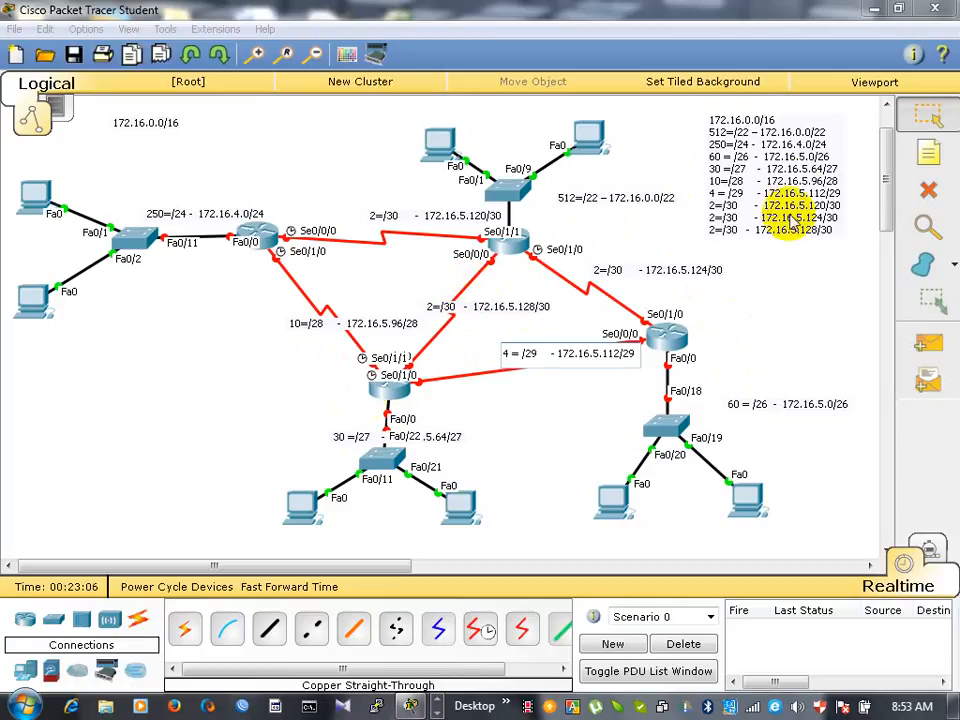
- Move the 30, 4, 10, 512, 250 and 172.16.5.120/30 subnet labels into free space clear of the devices, links and port names
left_click(805, 172)
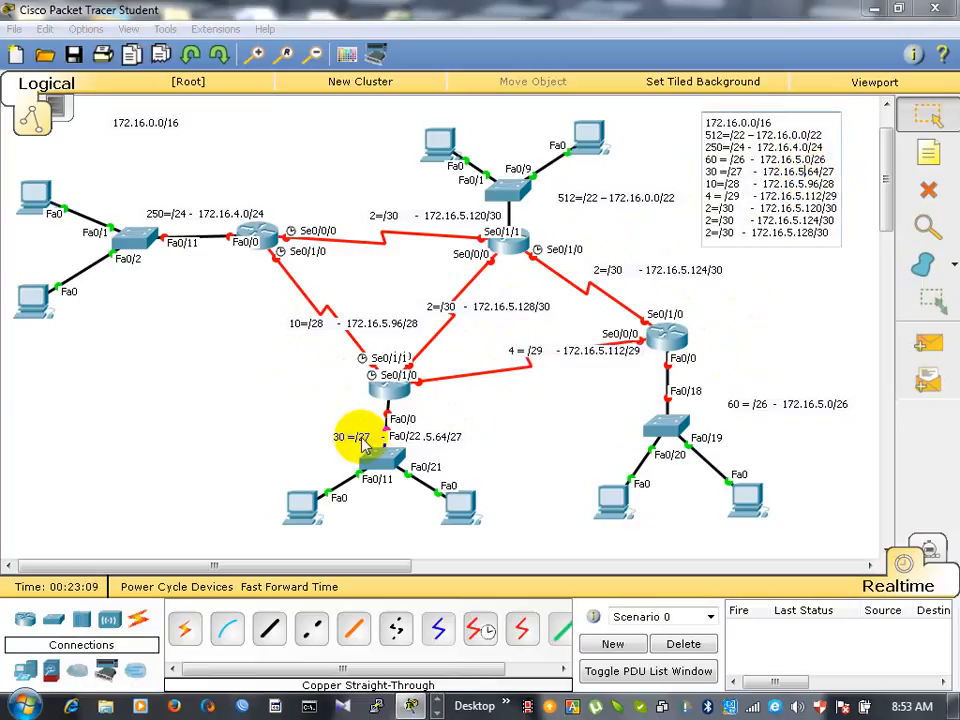
left_click_drag(356, 439, 264, 432)
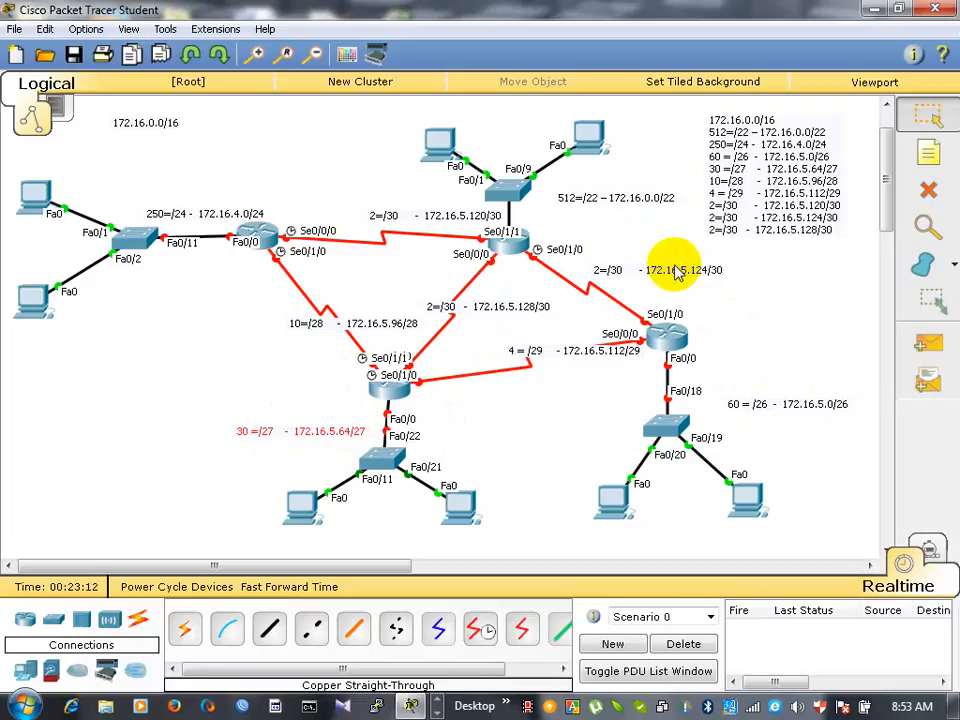
left_click_drag(560, 355, 546, 390)
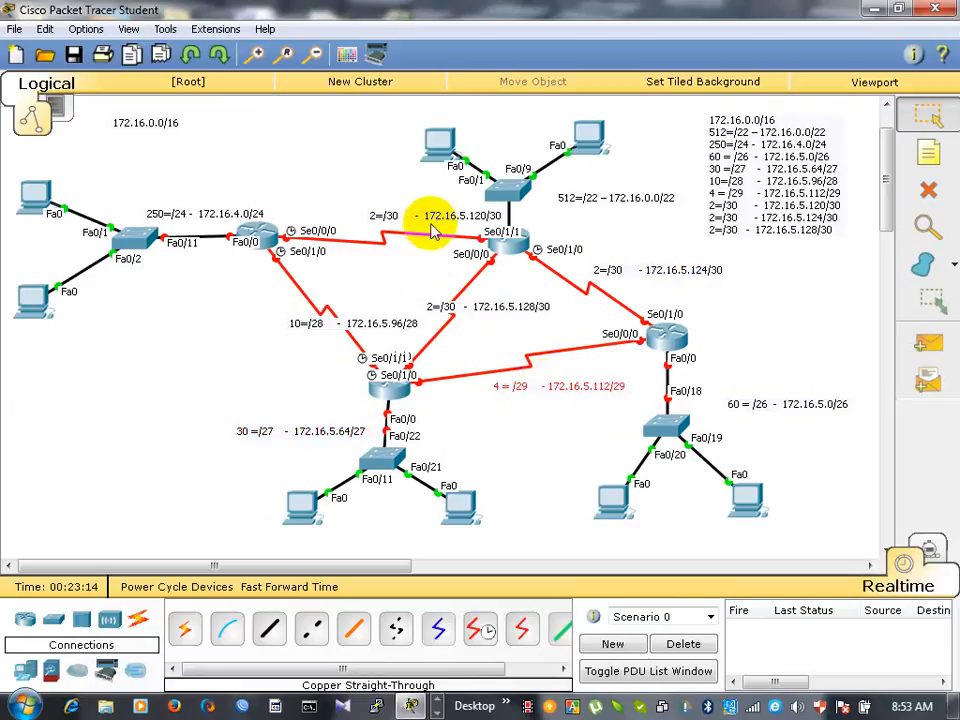
left_click_drag(429, 229, 415, 224)
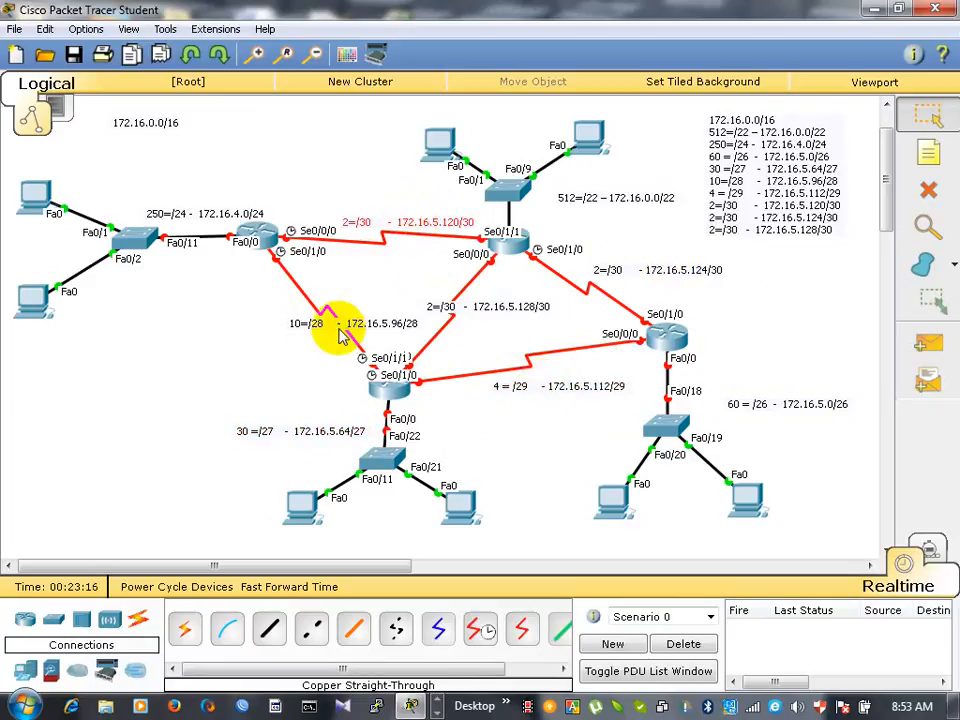
left_click_drag(348, 330, 313, 306)
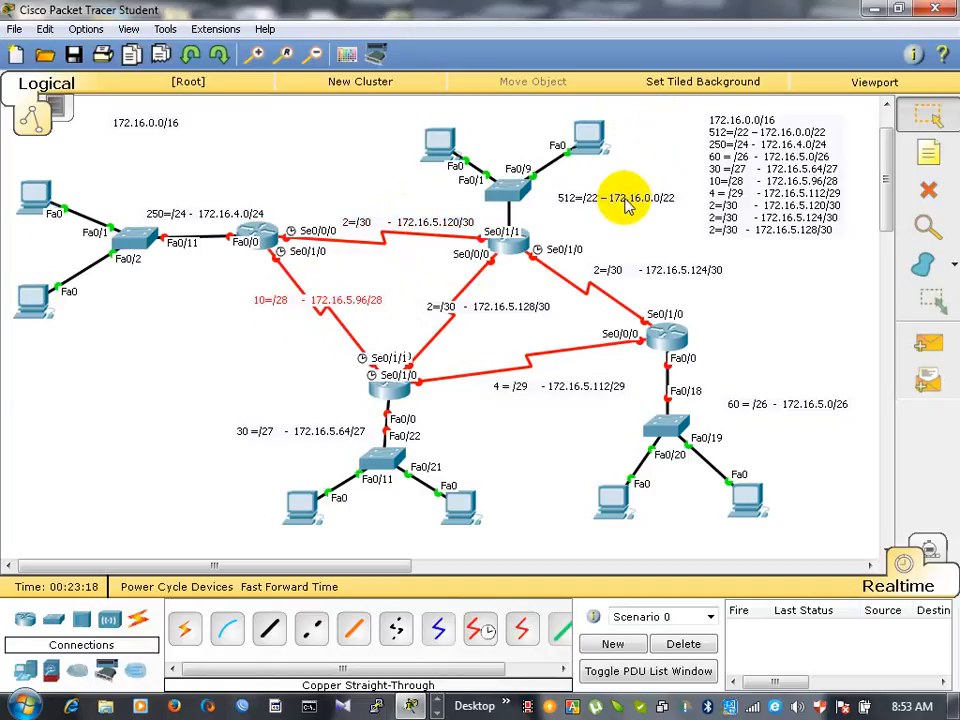
left_click_drag(620, 197, 514, 117)
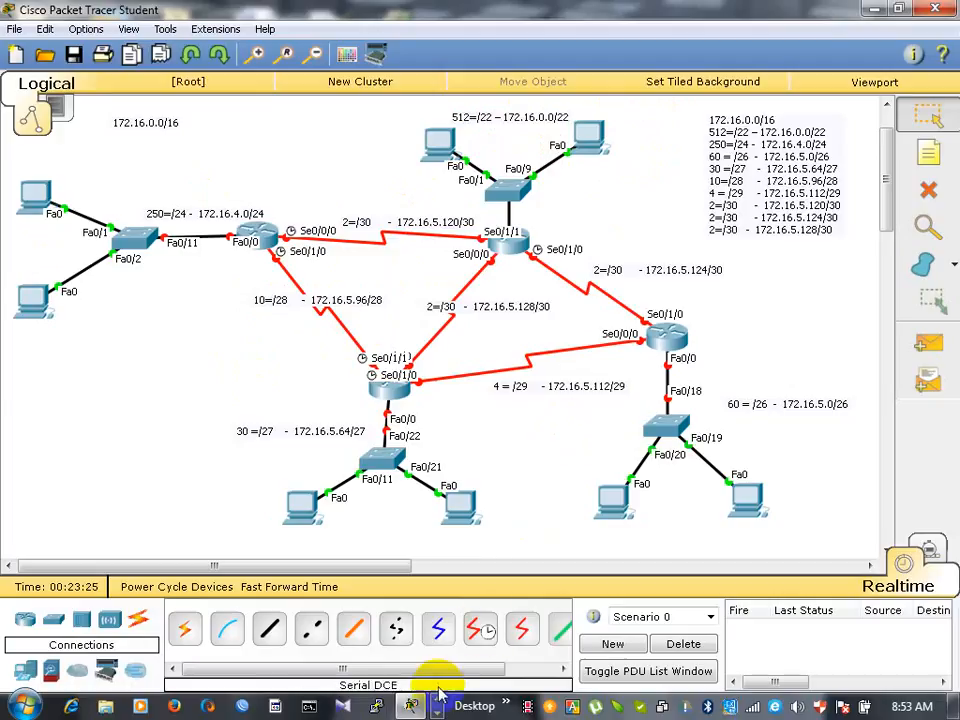
left_click(528, 710)
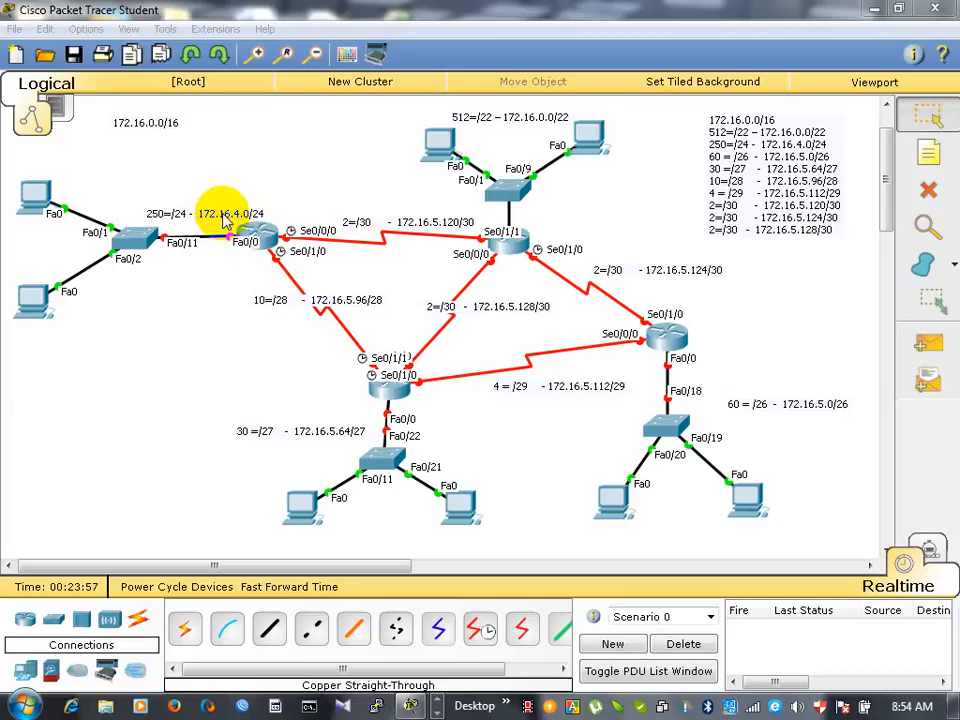
mouse_move(221, 212)
left_mouse_down()
mouse_move(208, 184)
mouse_move(207, 197)
left_mouse_up()
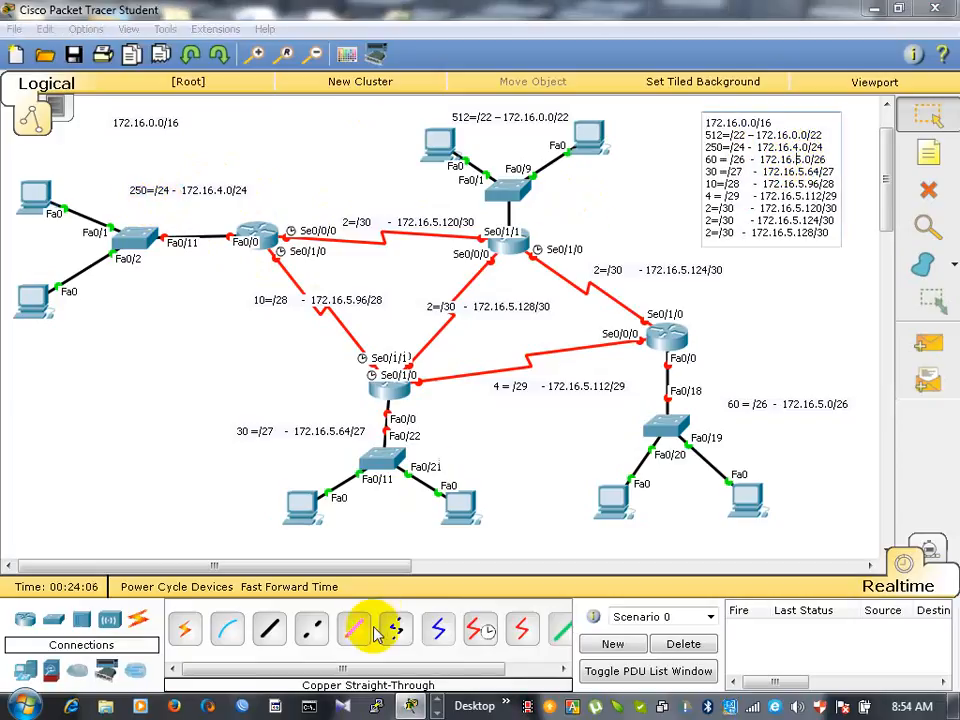
- Switch to the Word subnet list and enter the first host address 4.1 on a new line below the 250=/24 entry, leaving blank lines after it
left_click(436, 712)
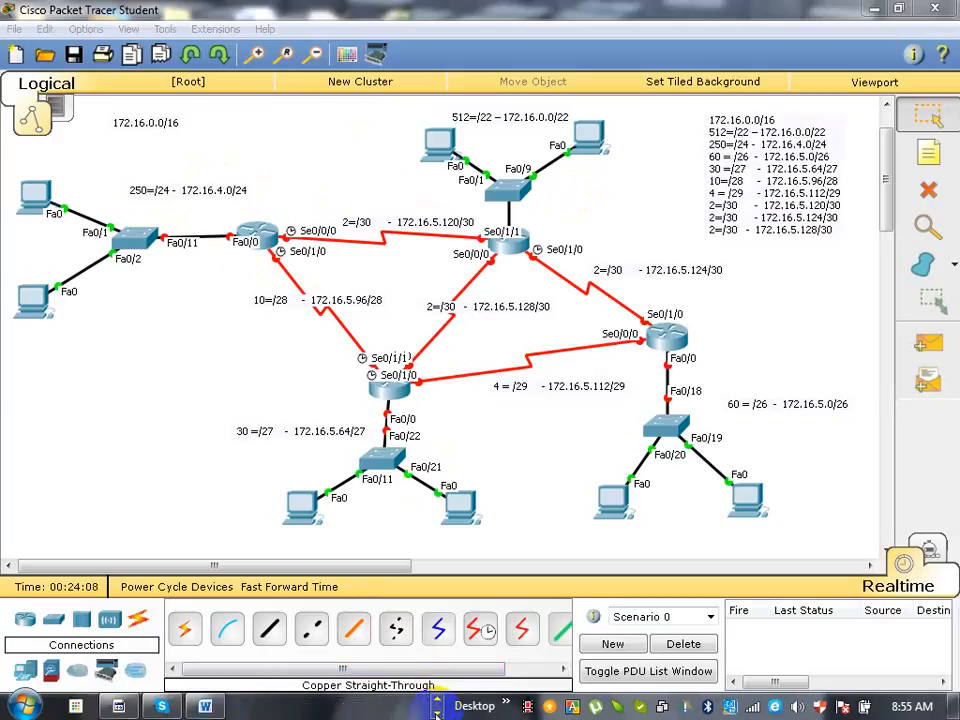
left_click(206, 708)
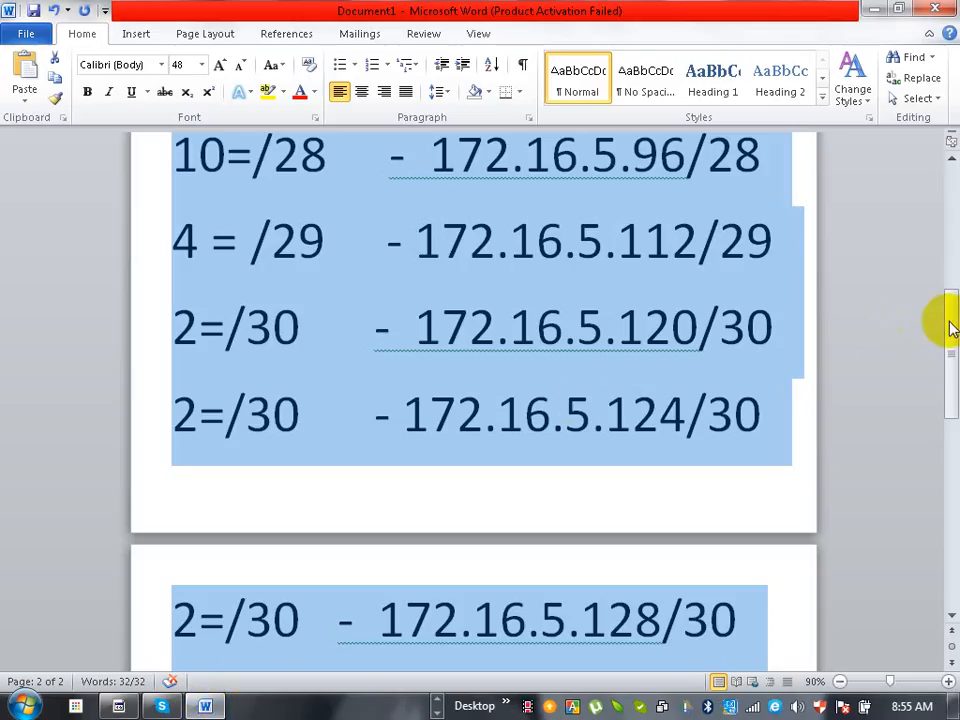
left_click_drag(950, 350, 945, 208)
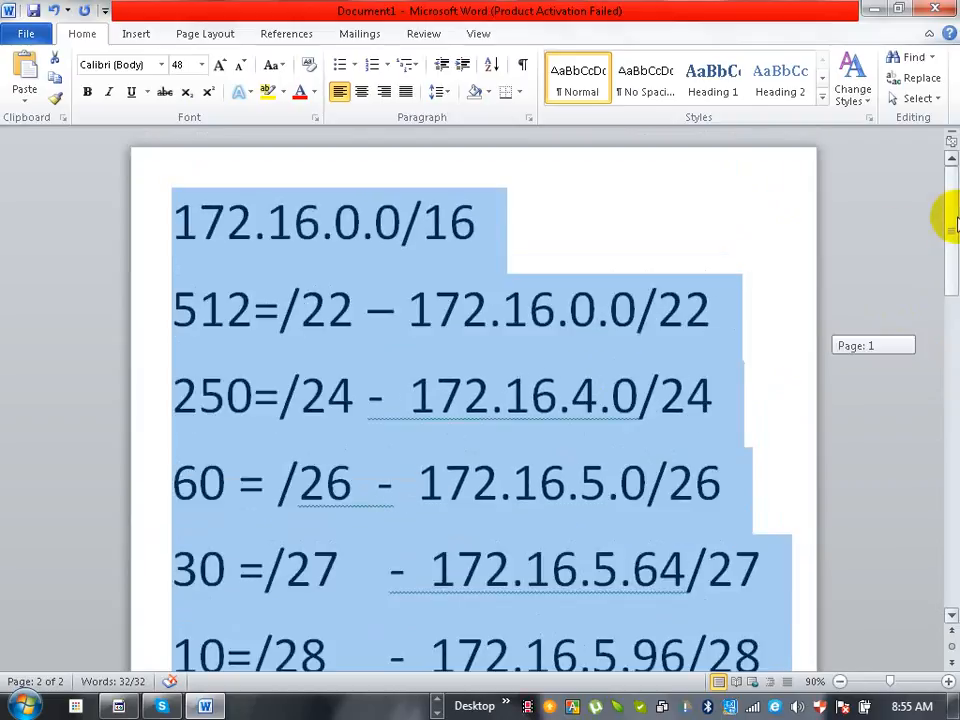
left_click(604, 388)
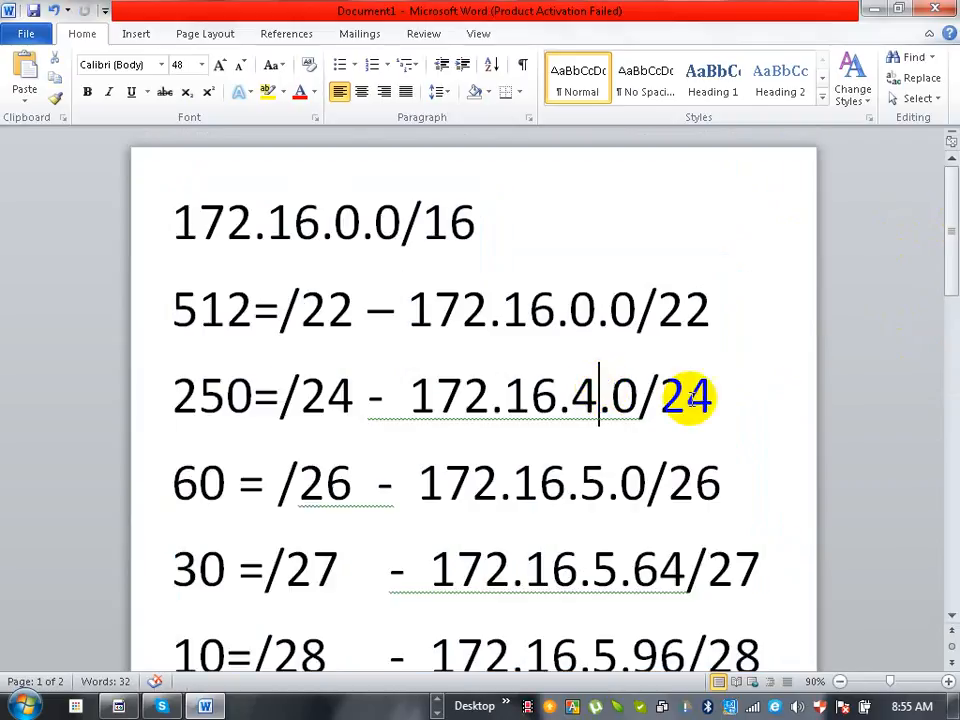
left_click_drag(686, 395, 714, 397)
left_click(714, 399)
key("Return")
key("Return")
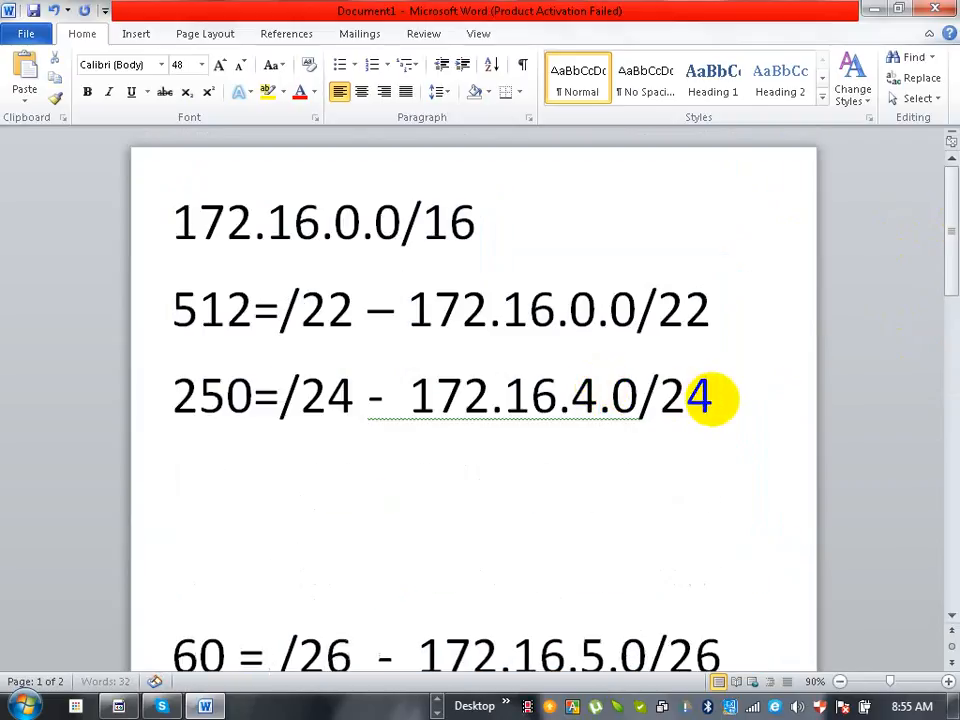
left_click_drag(598, 398, 622, 400)
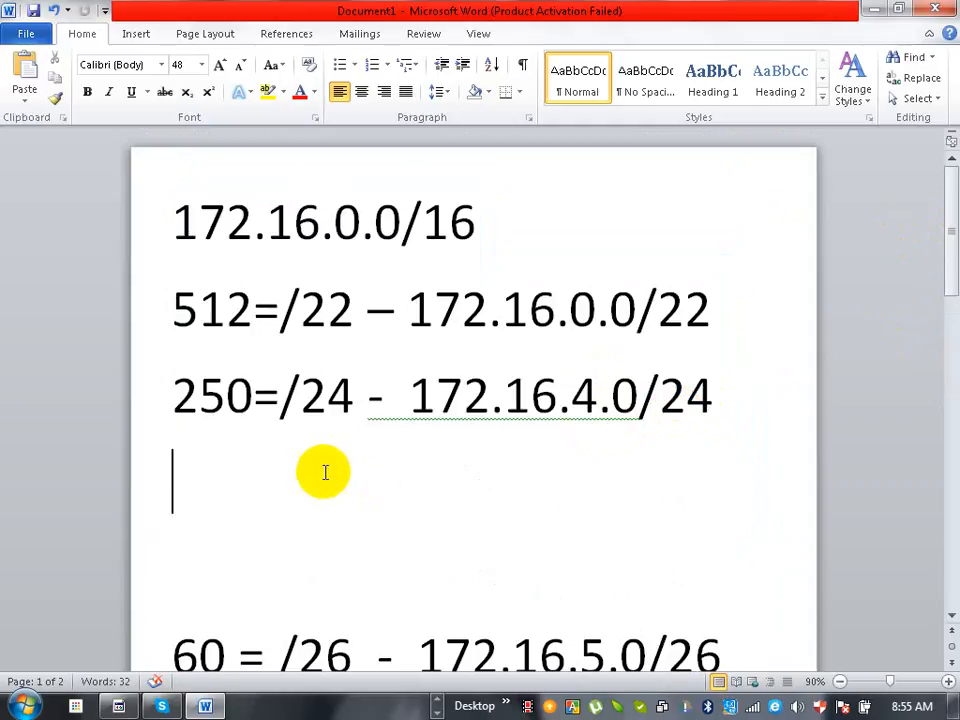
type("4.1")
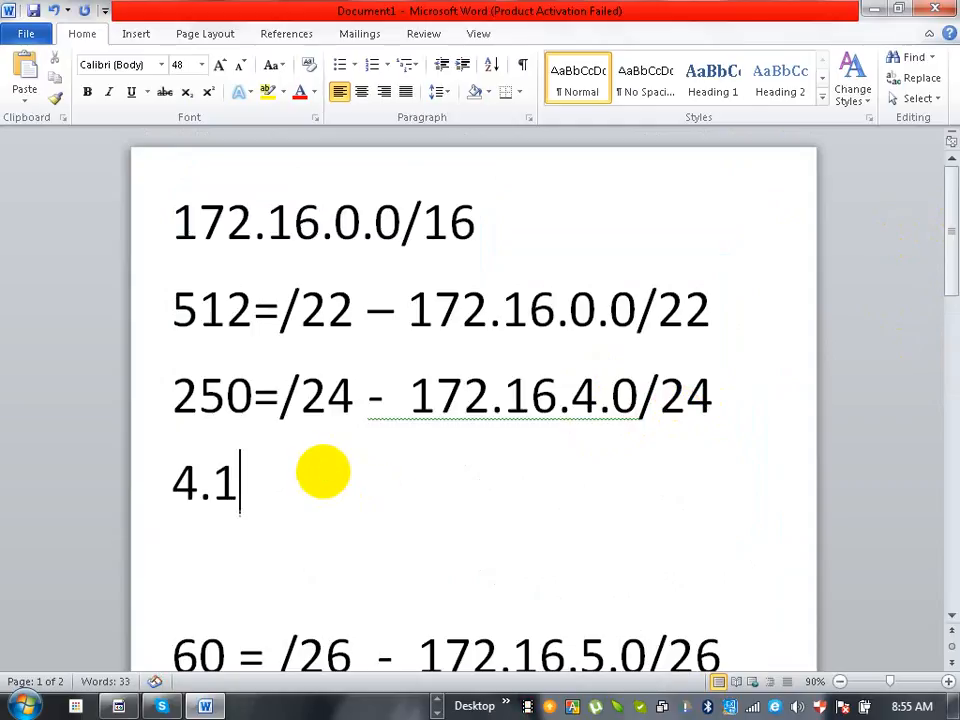
key("Return")
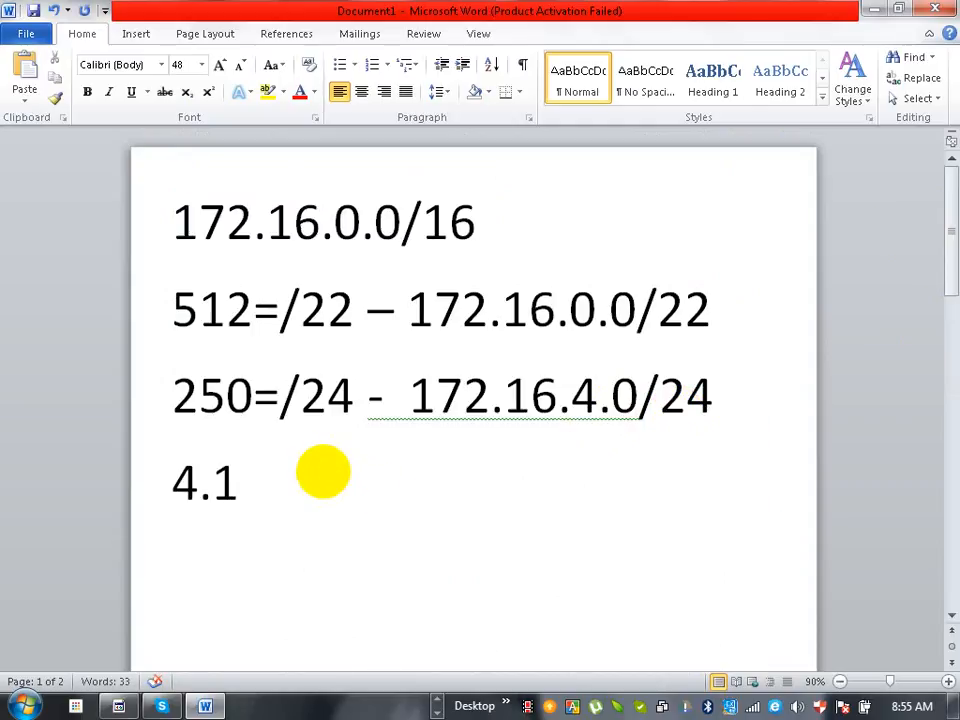
- Enter 4.255 on the blank line just above the 60-host entry and 4.254 on the line before it
key("Down")
key("Down")
key("Down")
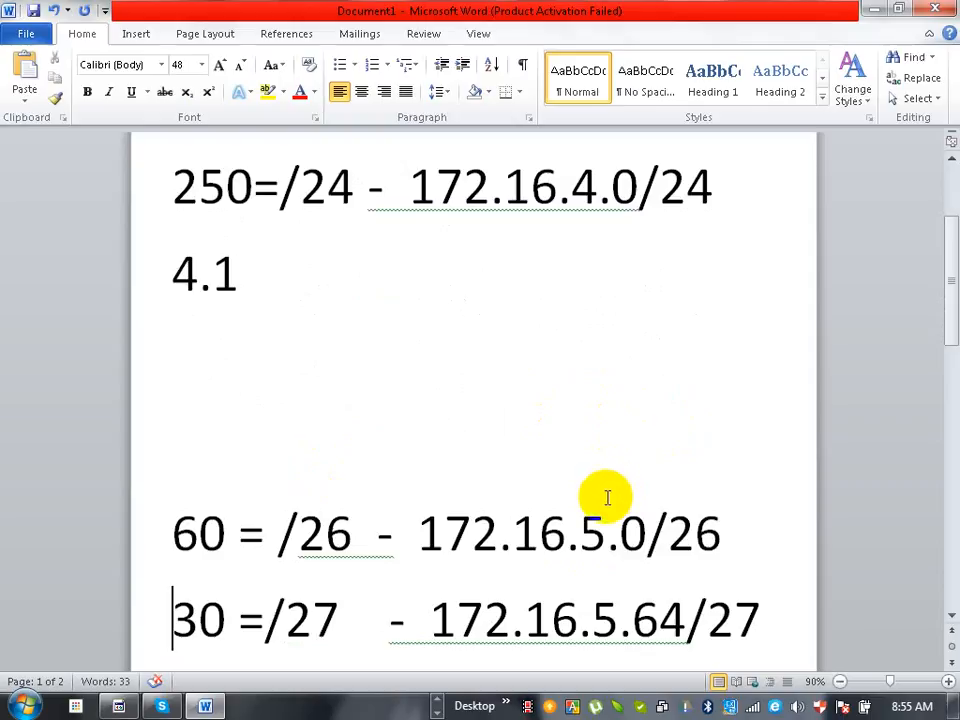
left_click_drag(596, 506, 589, 503)
left_click(202, 423)
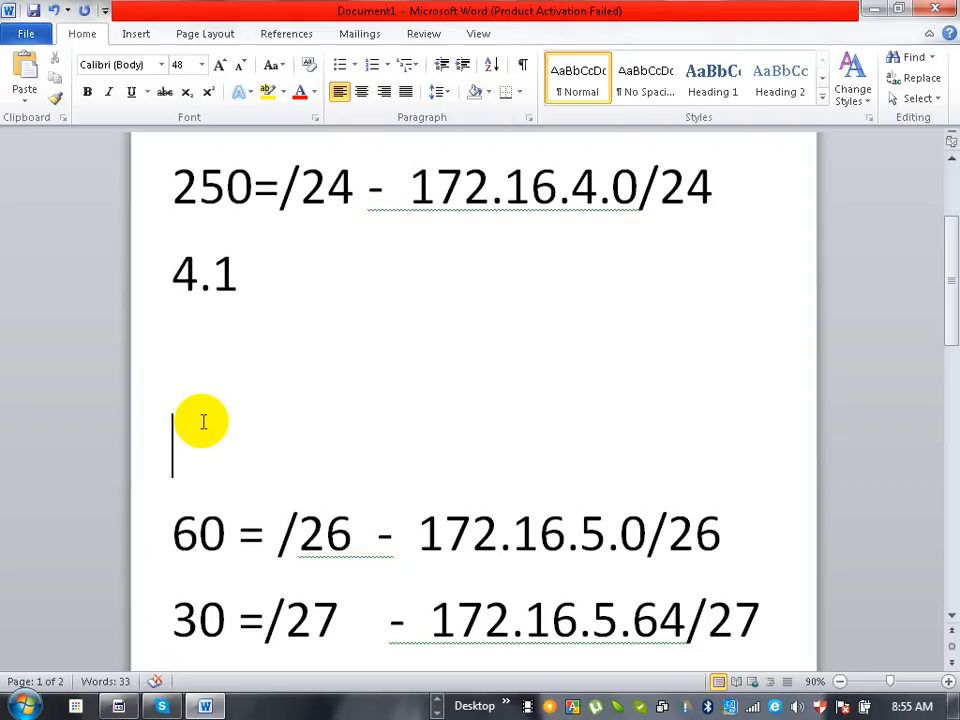
type("4.255")
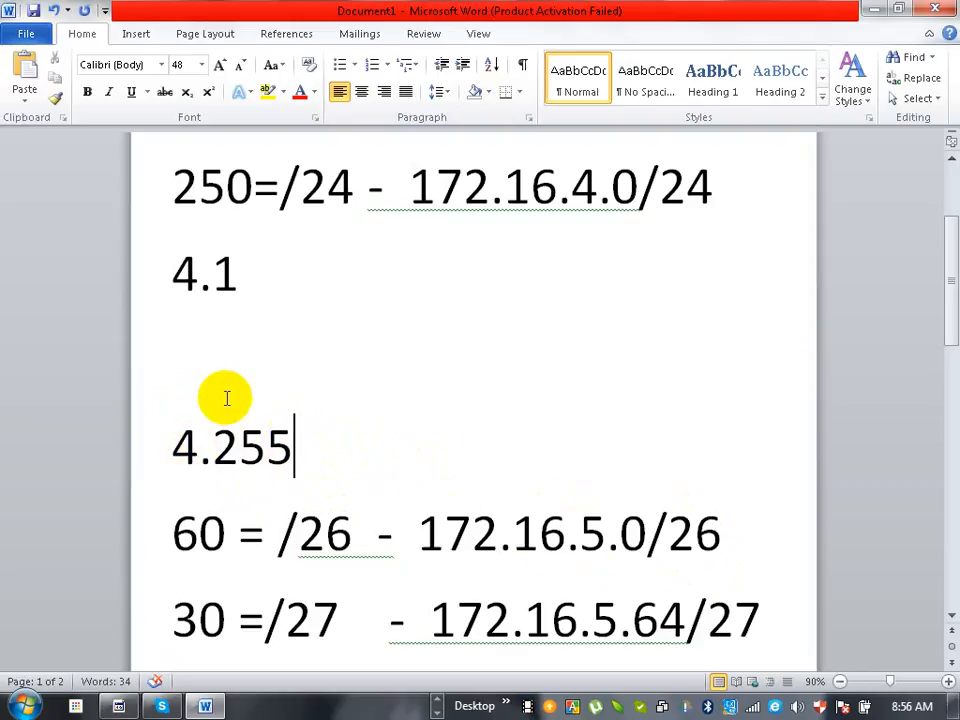
left_click(184, 402)
type("4.")
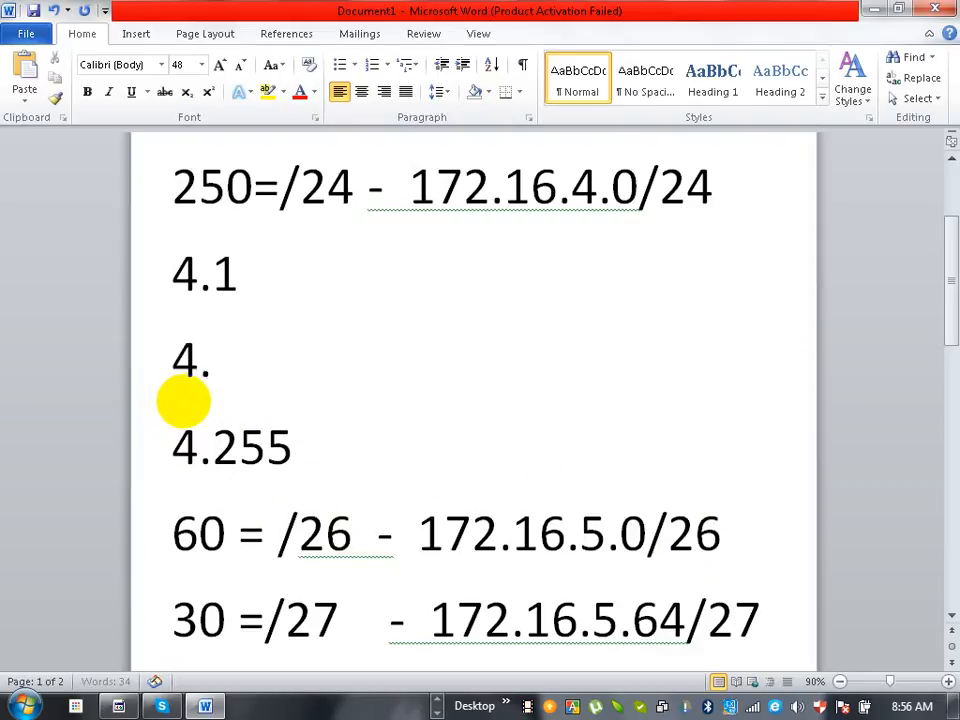
type("254")
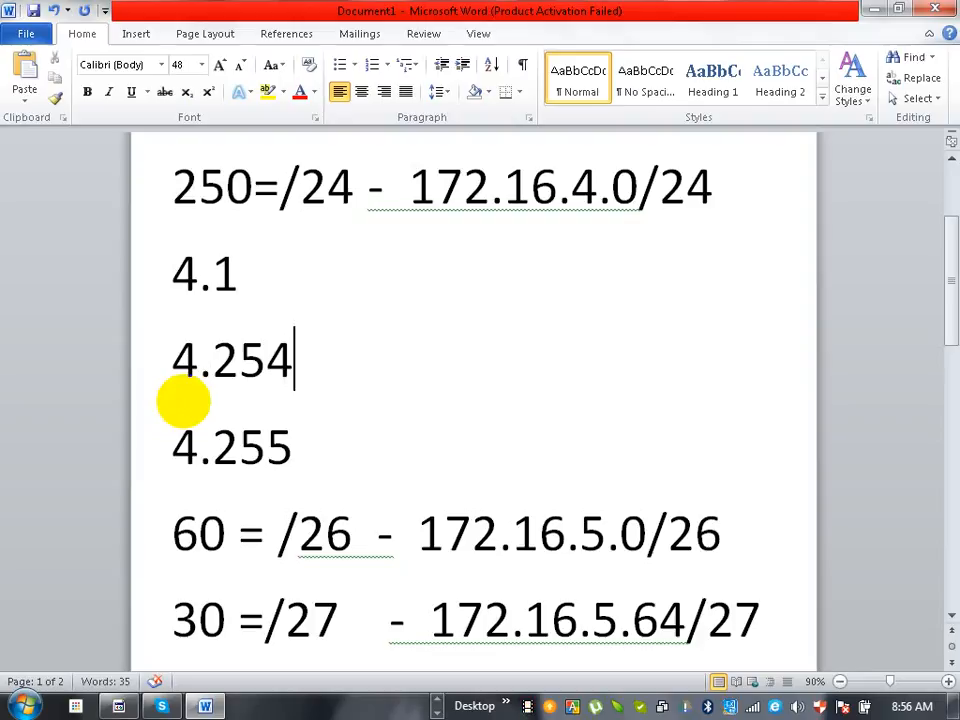
key("Down")
key("shift+Up")
key("shift+Up")
key("shift+Up")
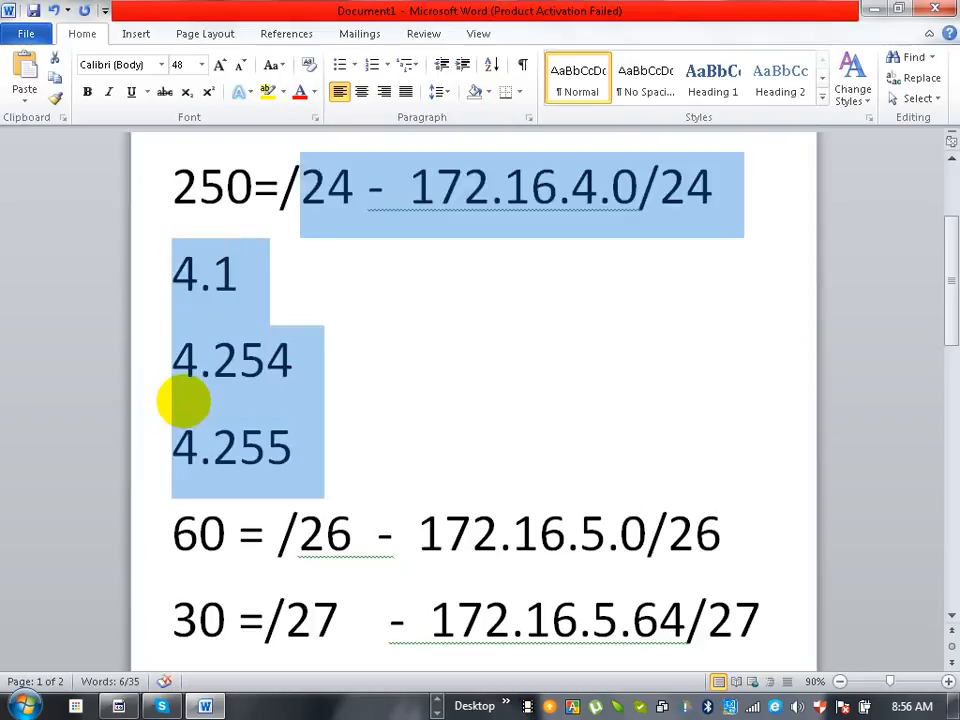
key("Delete")
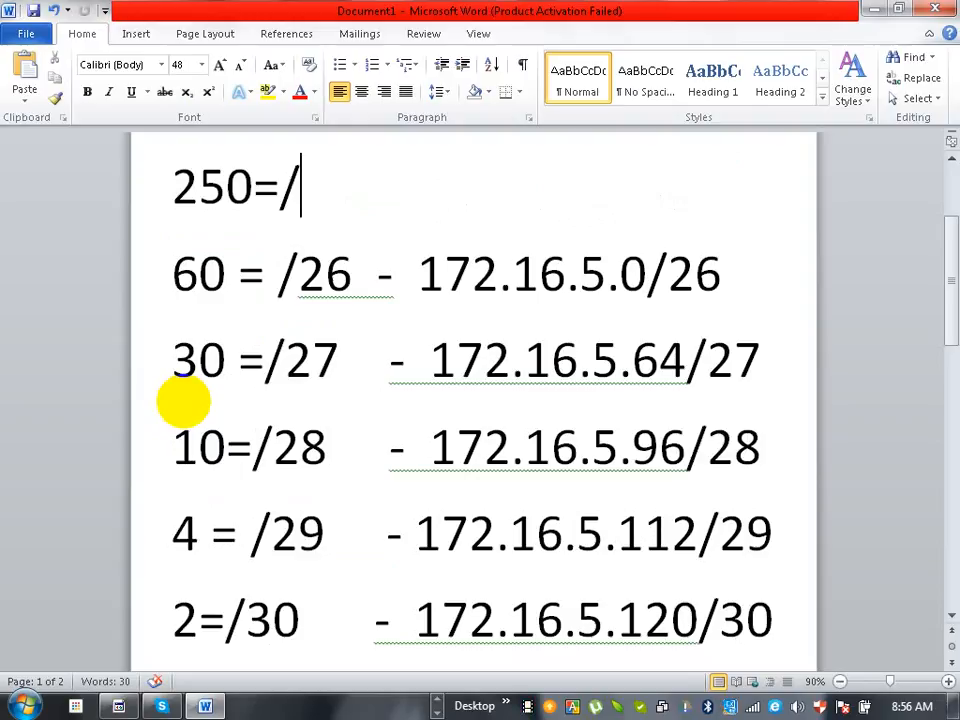
key("ctrl+z")
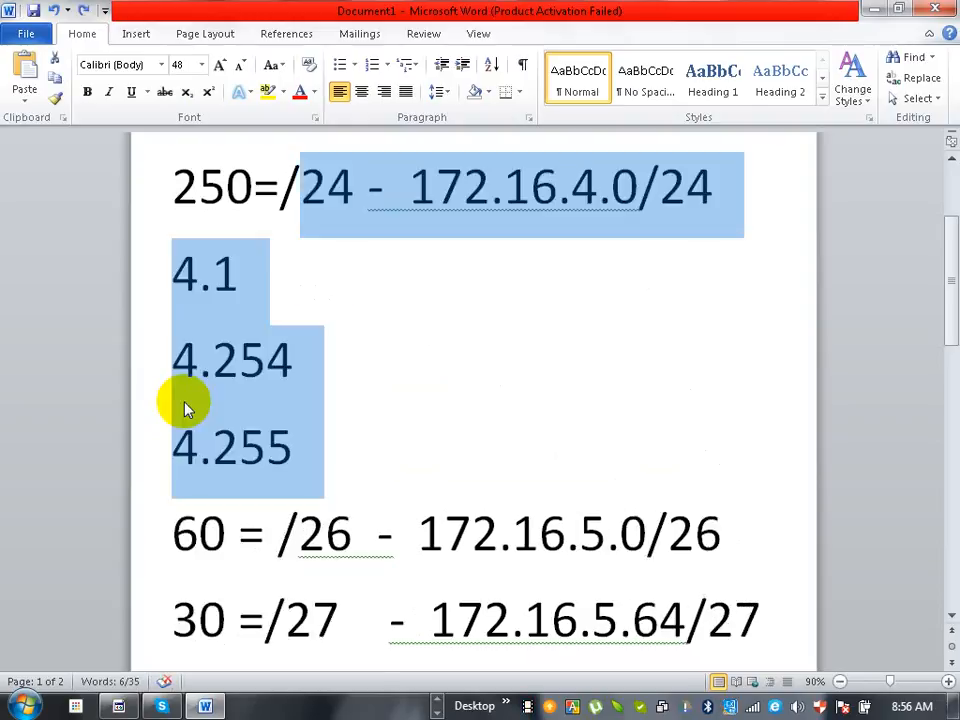
- Delete the 4.1, 4.254 and 4.255 lines below the 250-host entry and return to Packet Tracer
key("shift+Down")
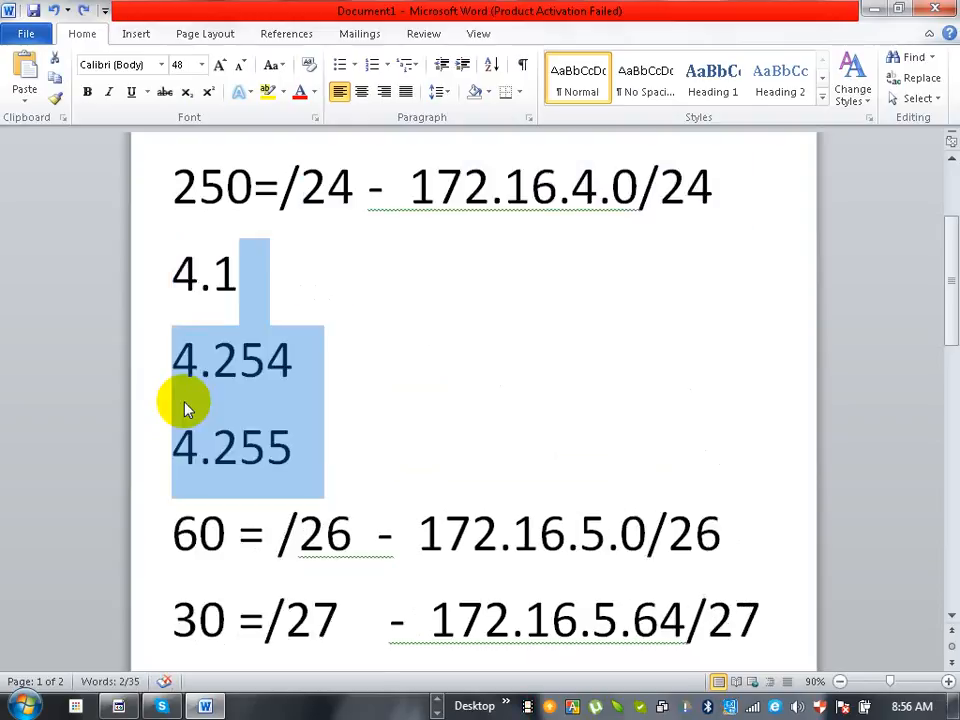
key("shift+Left")
key("shift+Left")
key("shift+Left")
key("Delete")
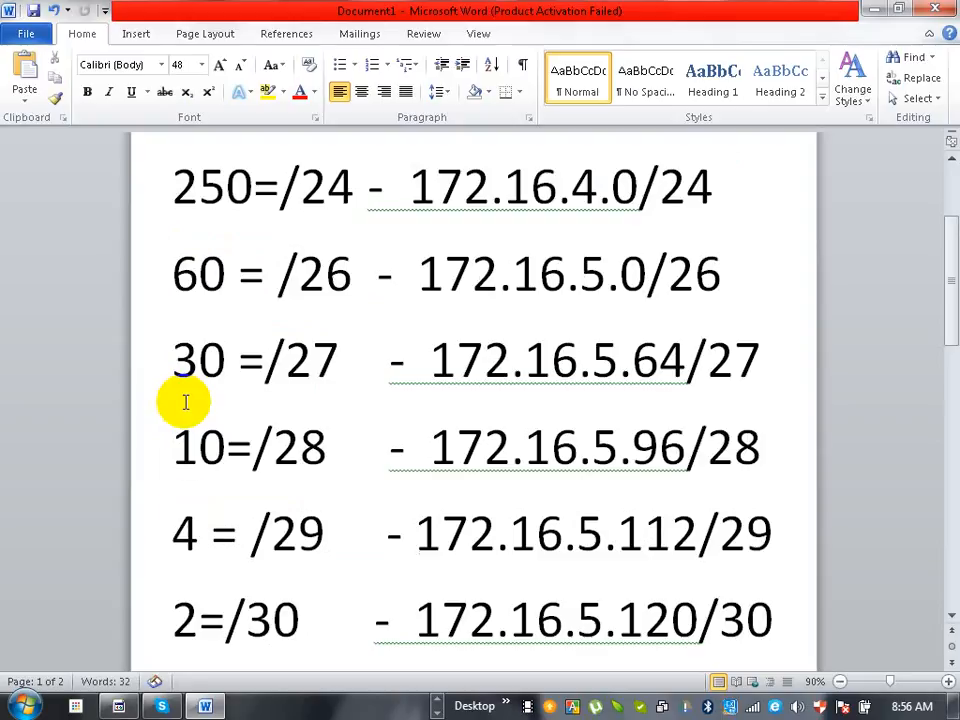
left_click(872, 11)
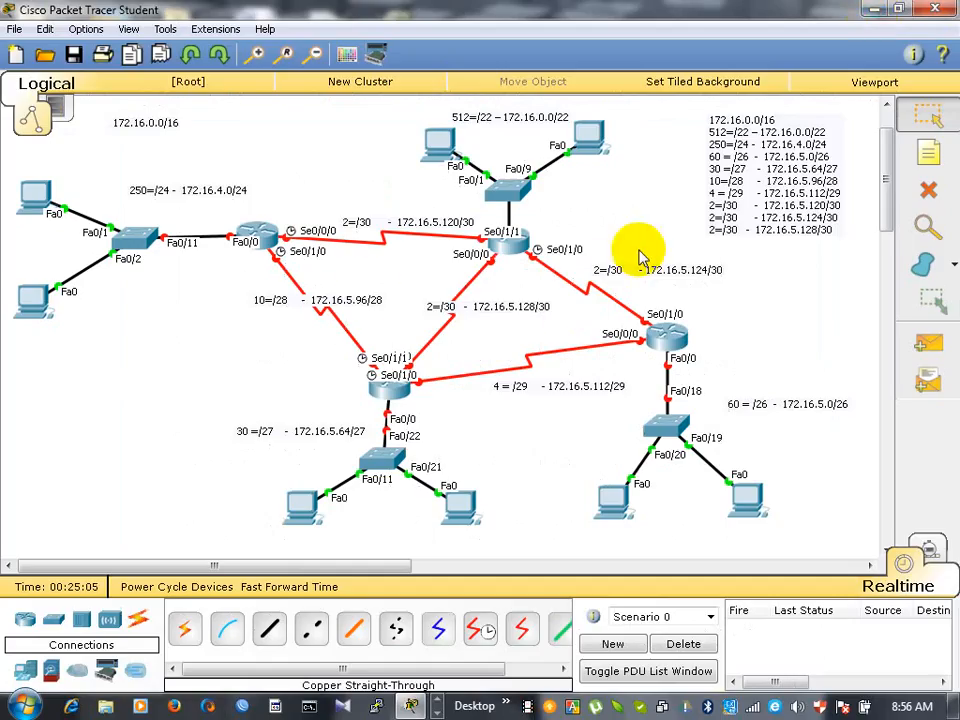
- Add notes to the 250-host network: 4.1 beside the router's Fa0/0 port, 4.253 at the upper PC and 4.254 at the lower PC
left_click(929, 156)
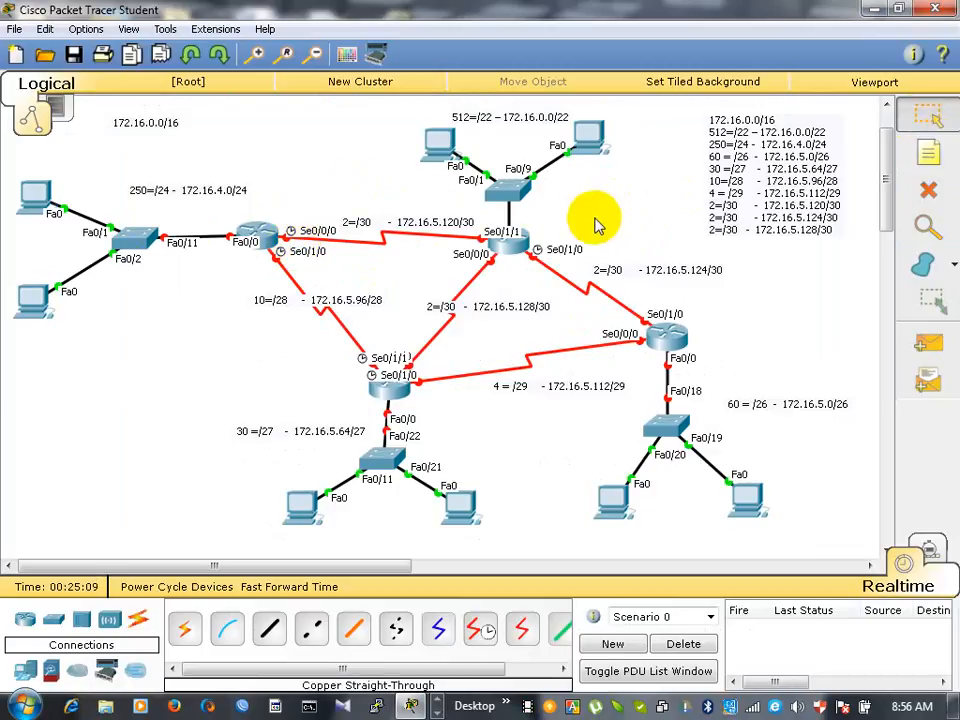
left_click(926, 158)
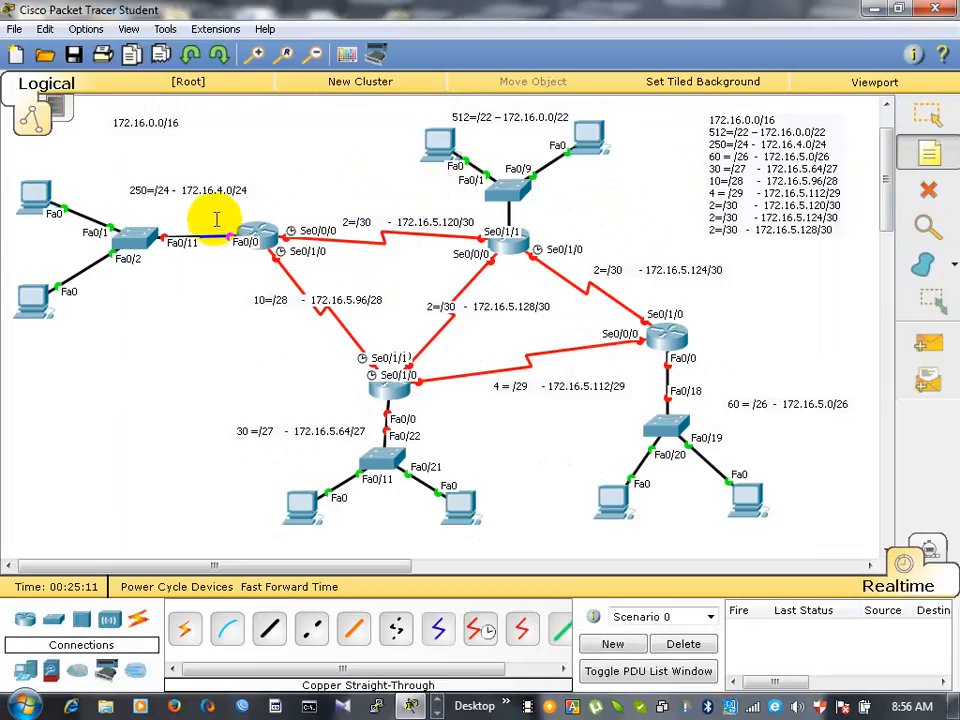
left_click(216, 220)
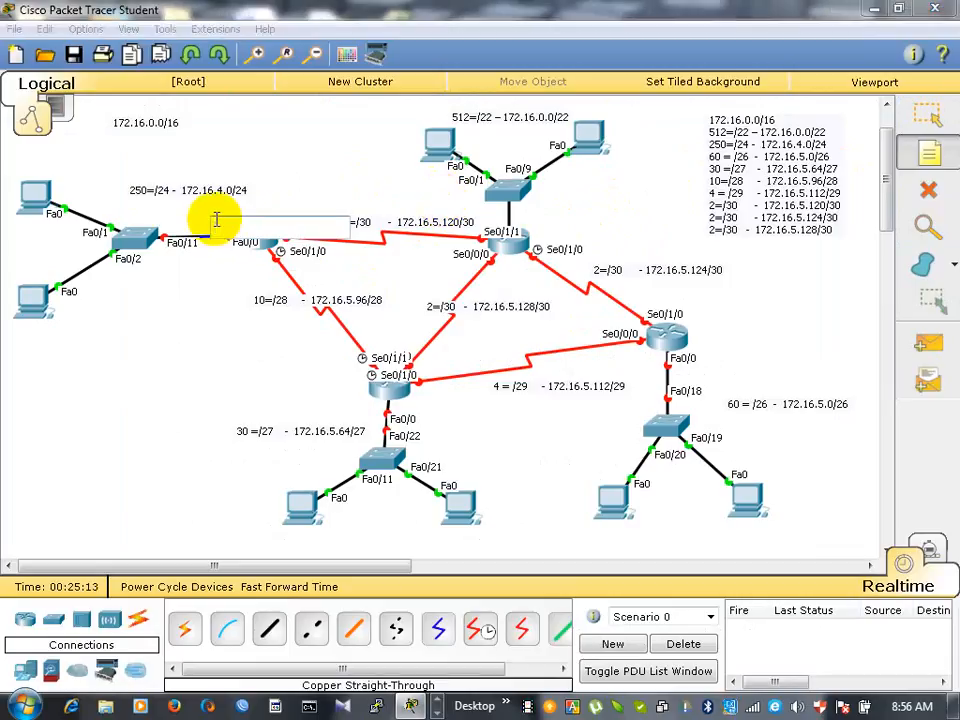
type("4.1")
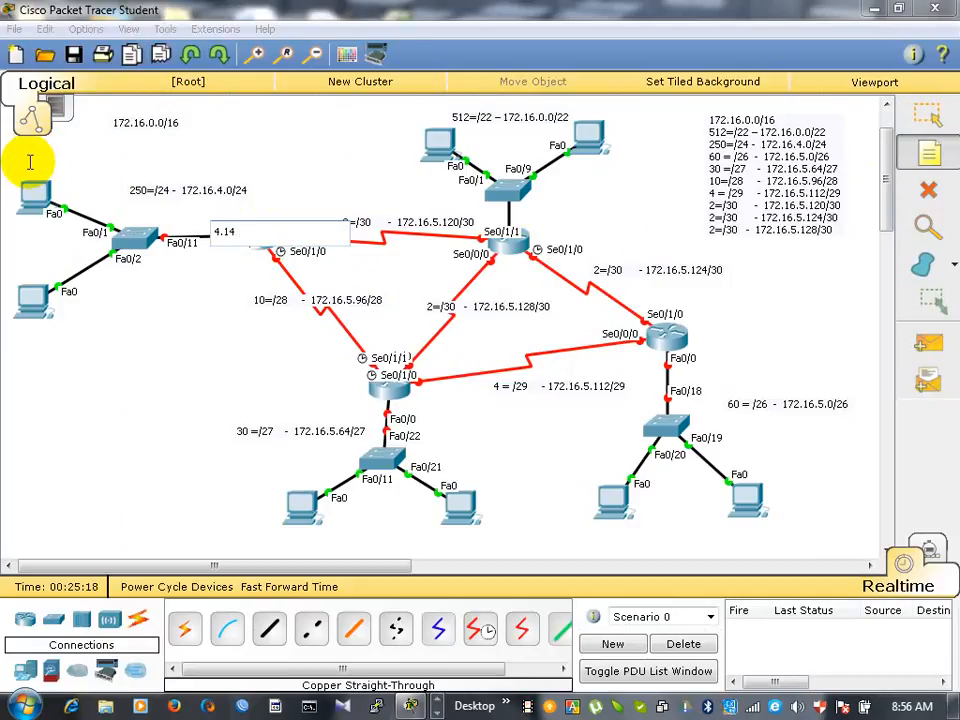
left_click(29, 163)
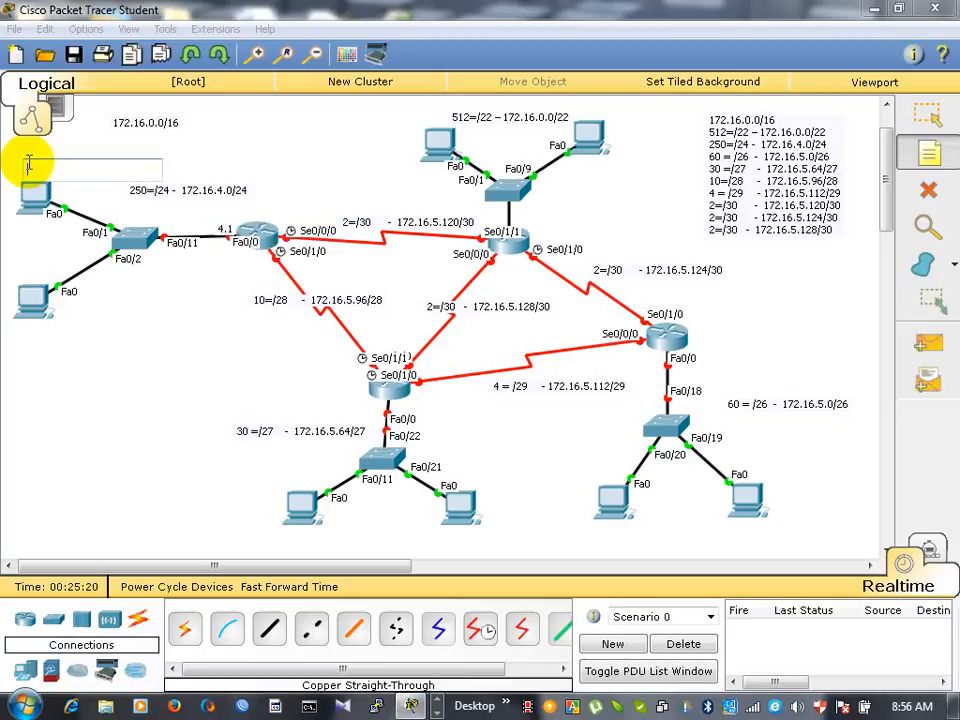
type("4.2")
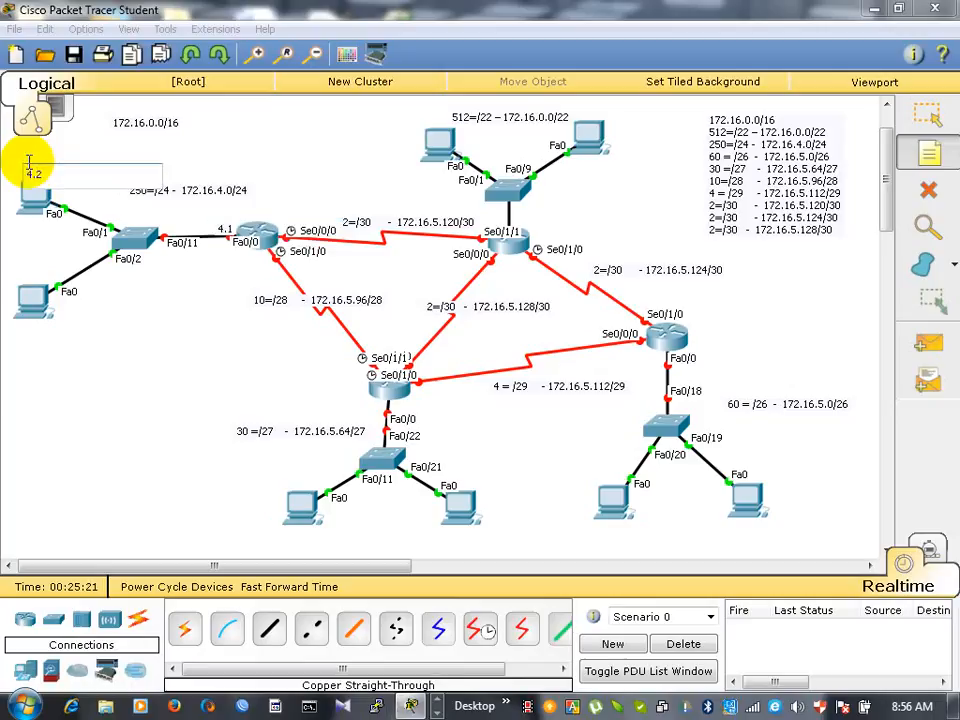
type("53")
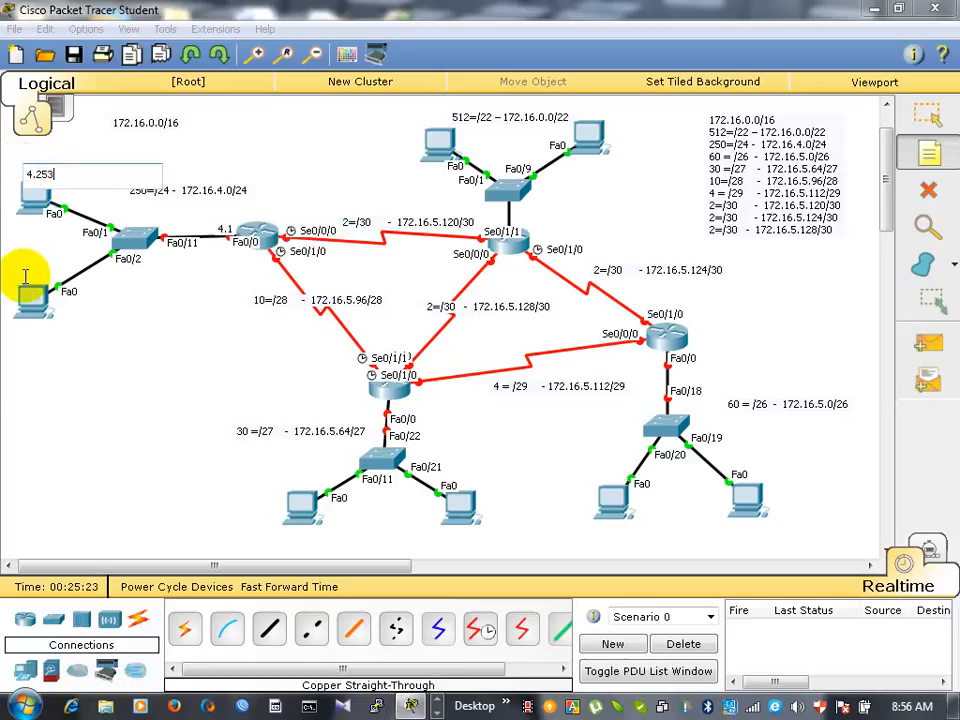
left_click(20, 271)
type("4.254")
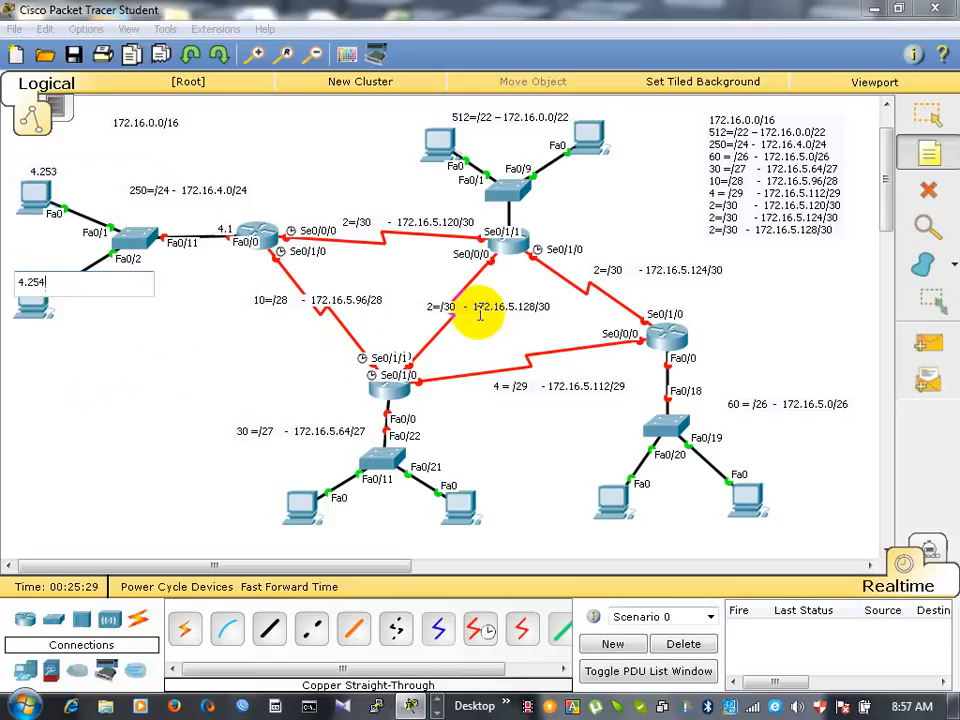
- Switch to the Word subnet list and examine the 512-host /22 entry against the 250-host entry to work out its host range
left_click(412, 706)
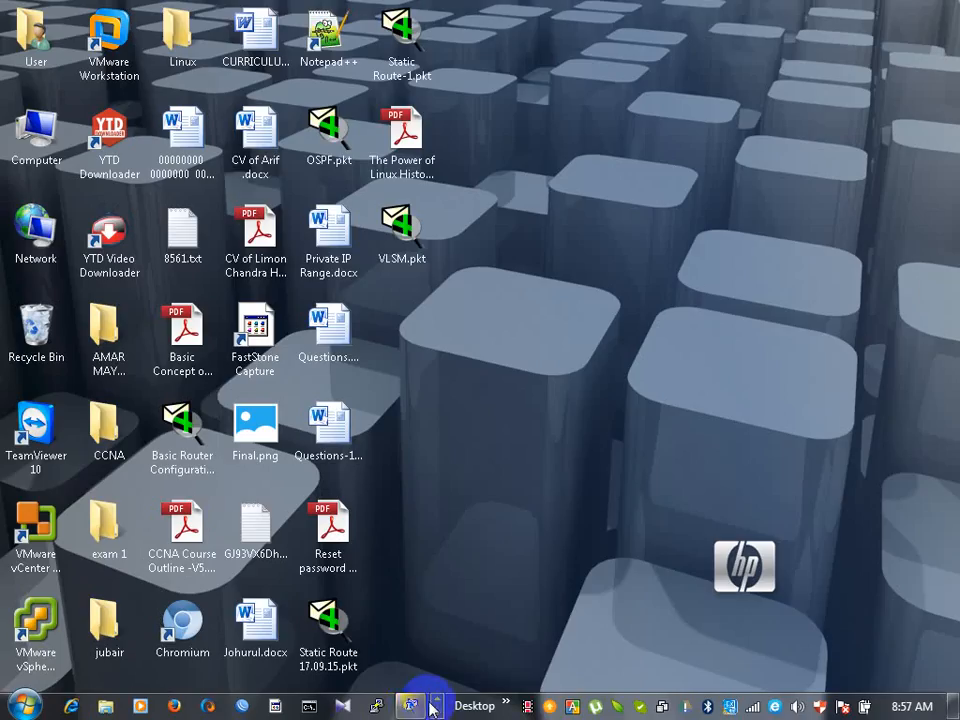
left_click(437, 713)
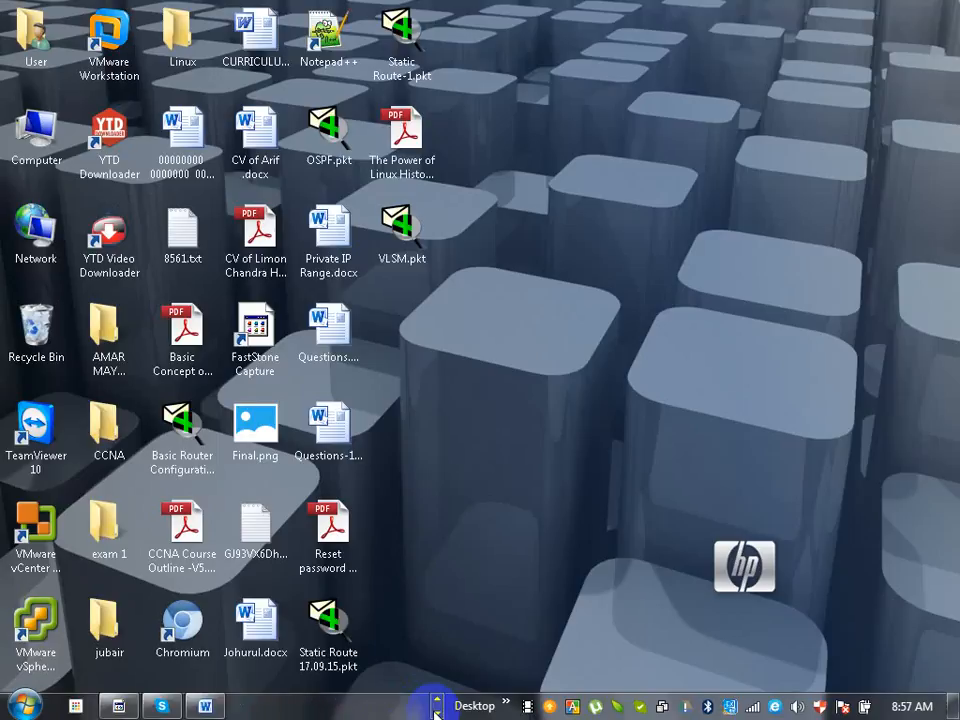
left_click(206, 704)
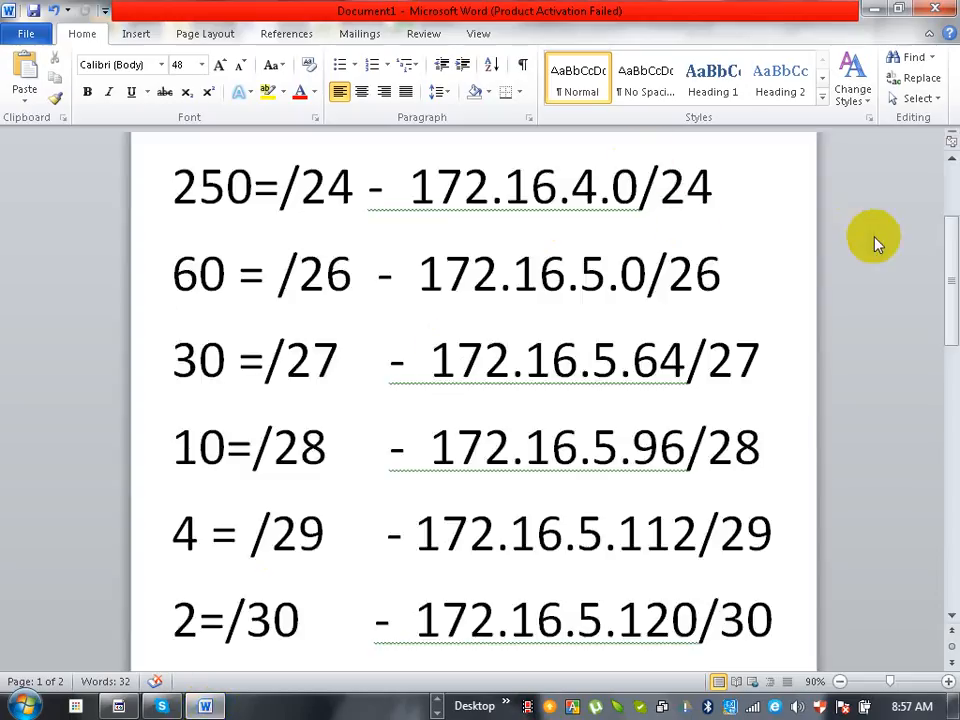
left_click_drag(944, 272, 945, 223)
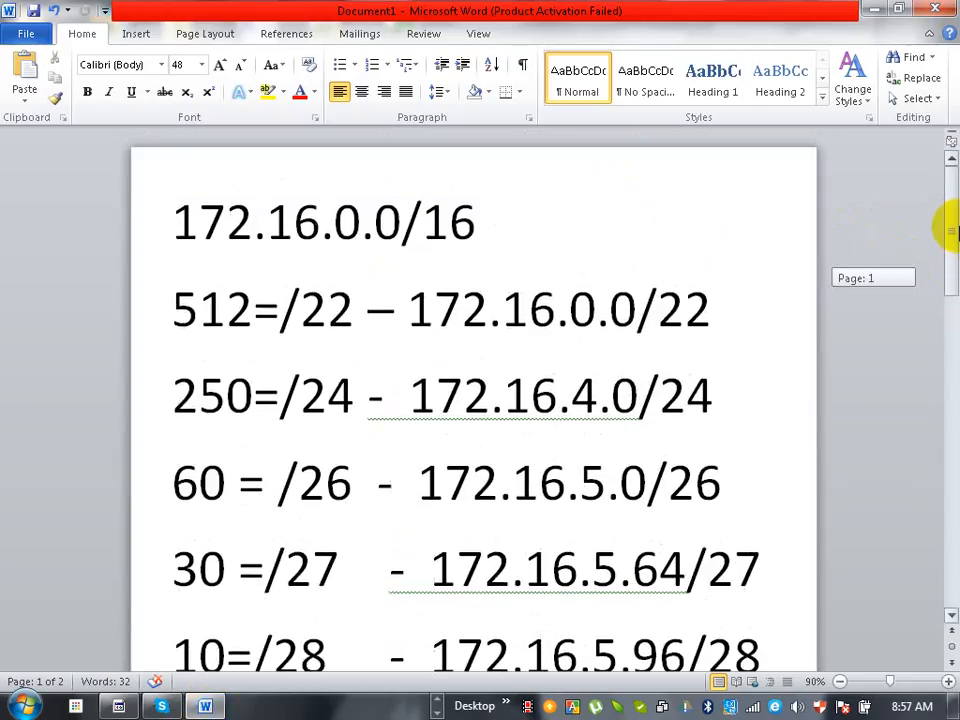
left_click_drag(624, 310, 648, 308)
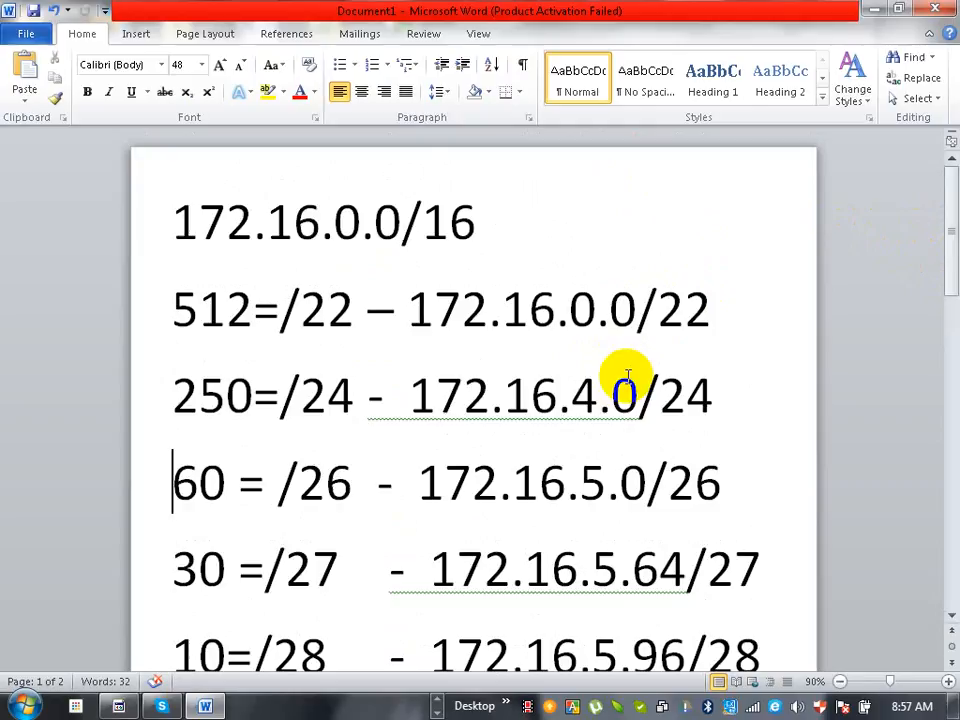
left_click(873, 14)
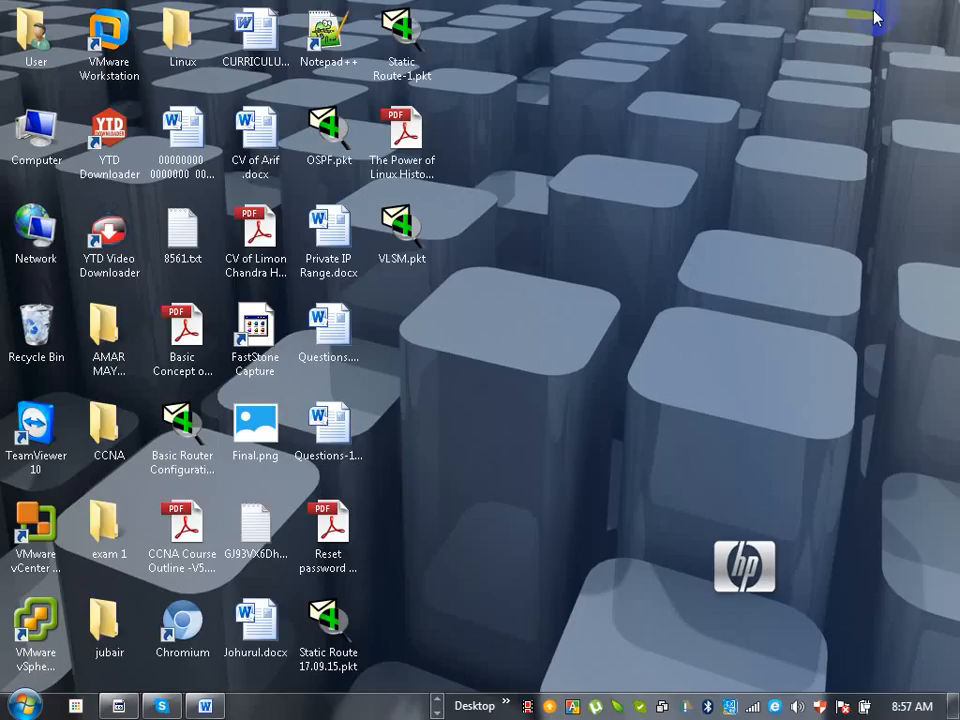
- Return to Packet Tracer and add notes to the 512-host network: 0.1 at the router and 3.253 and 3.254 on its PCs
left_click(437, 706)
left_click(411, 706)
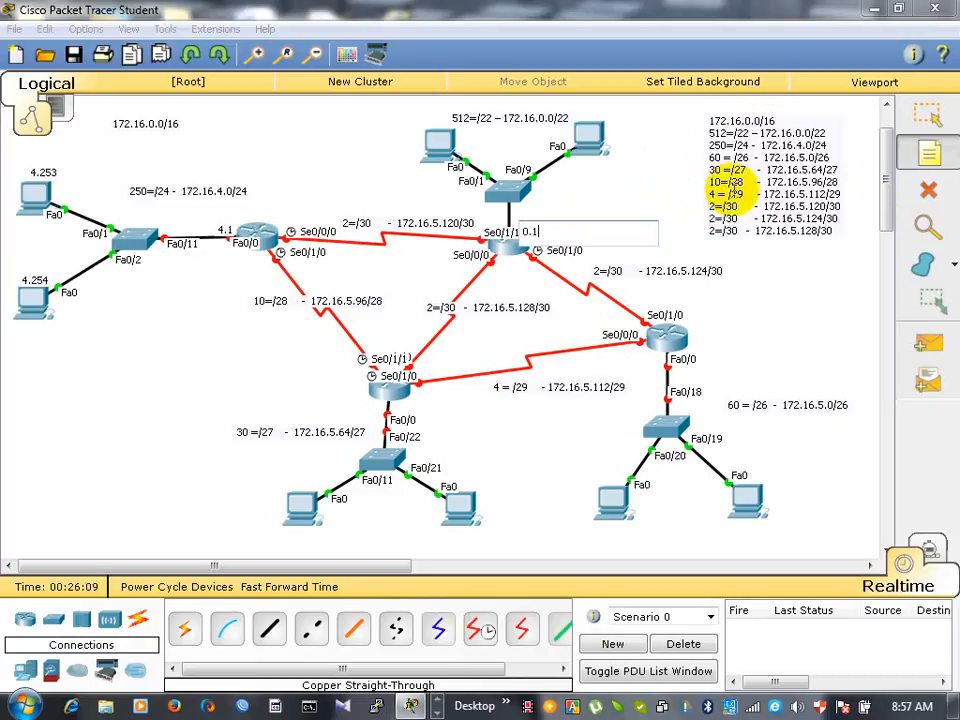
left_click(429, 140)
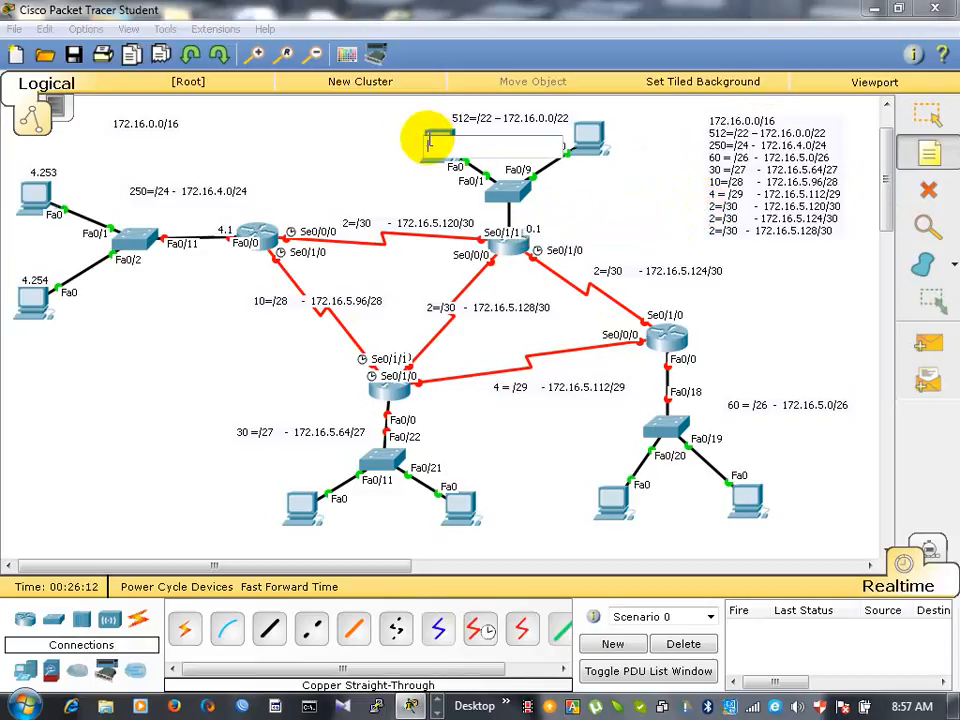
type("3.253")
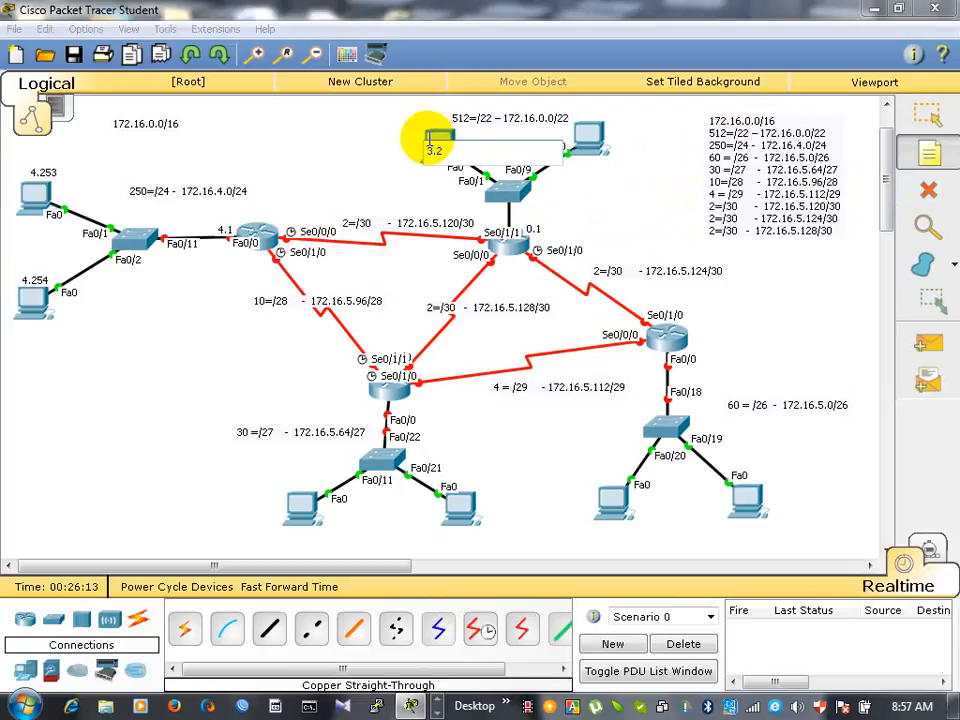
left_click(581, 135)
type("3.254")
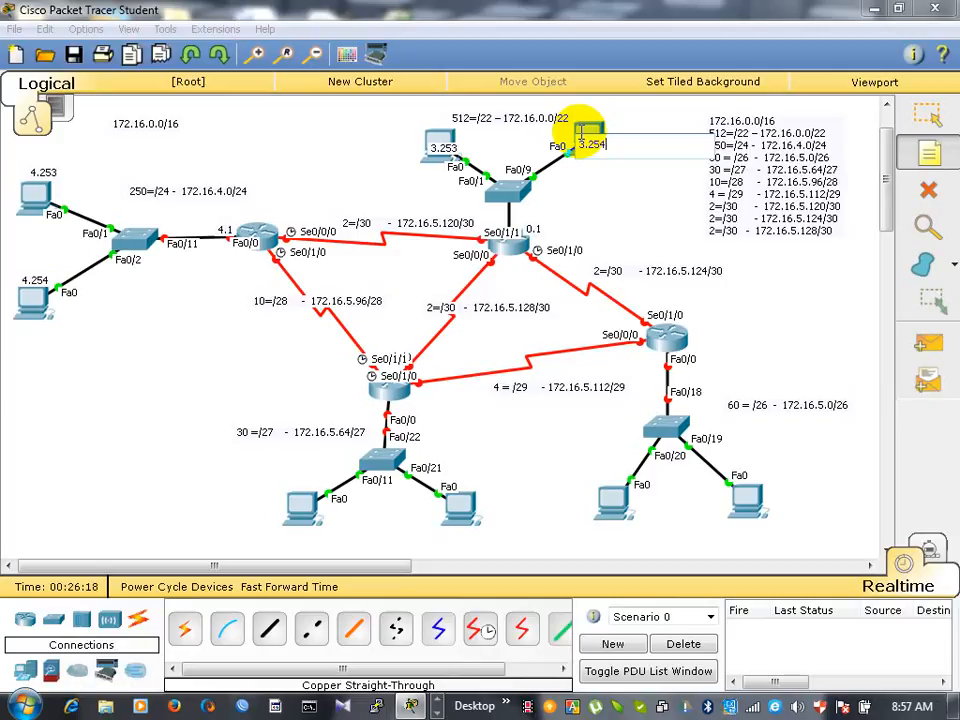
- Move the 0.1 note up beside the link between the 512-host network's router and its switch
left_click(928, 115)
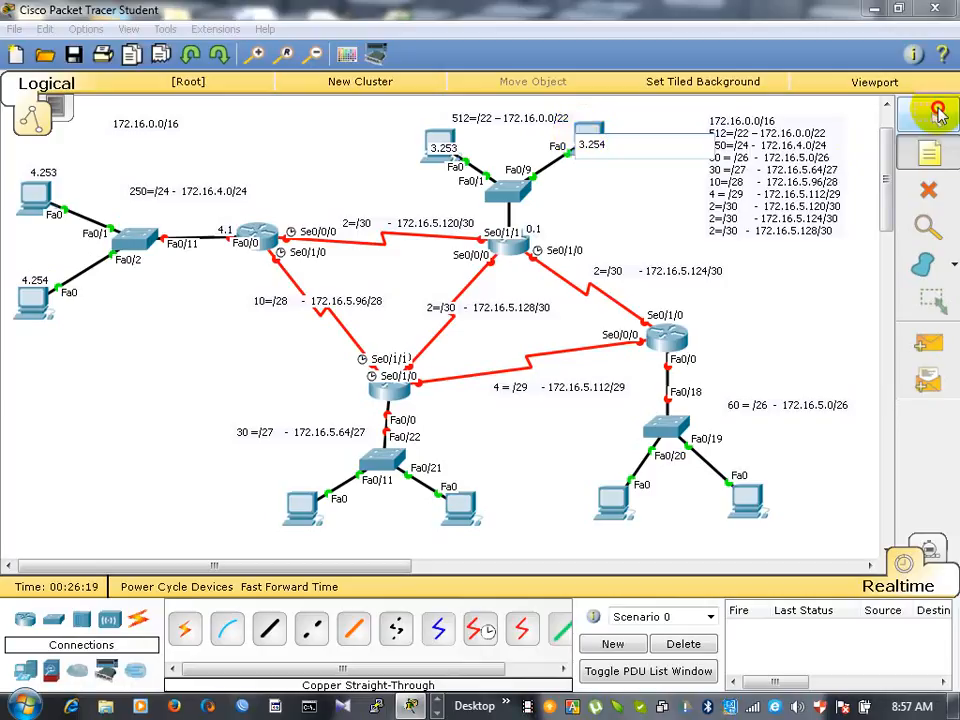
left_click(523, 232)
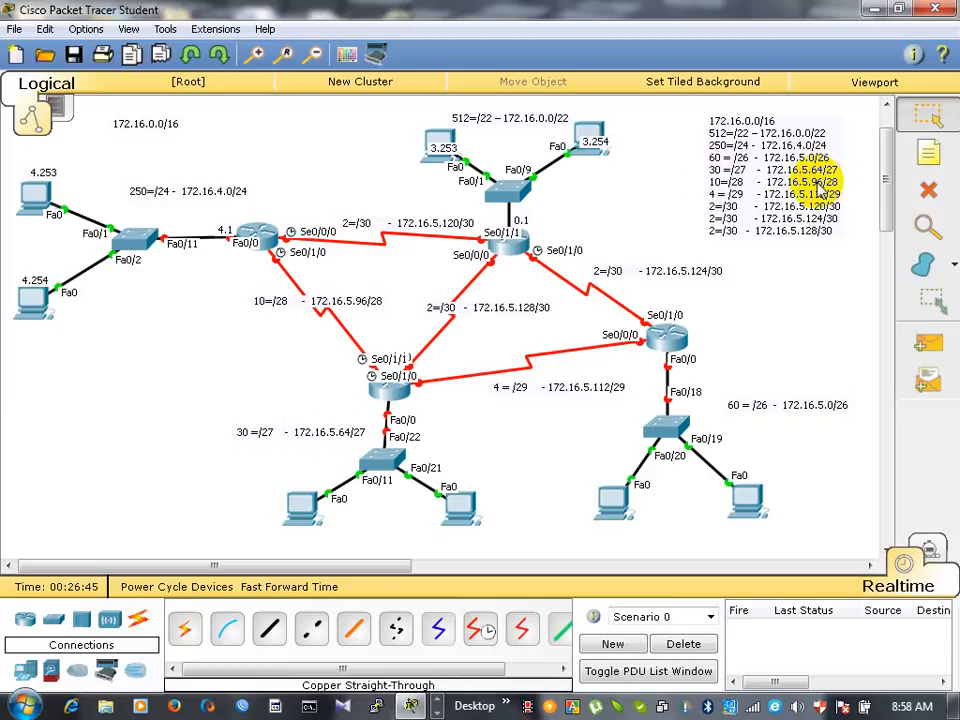
left_click(928, 226)
left_click(929, 118)
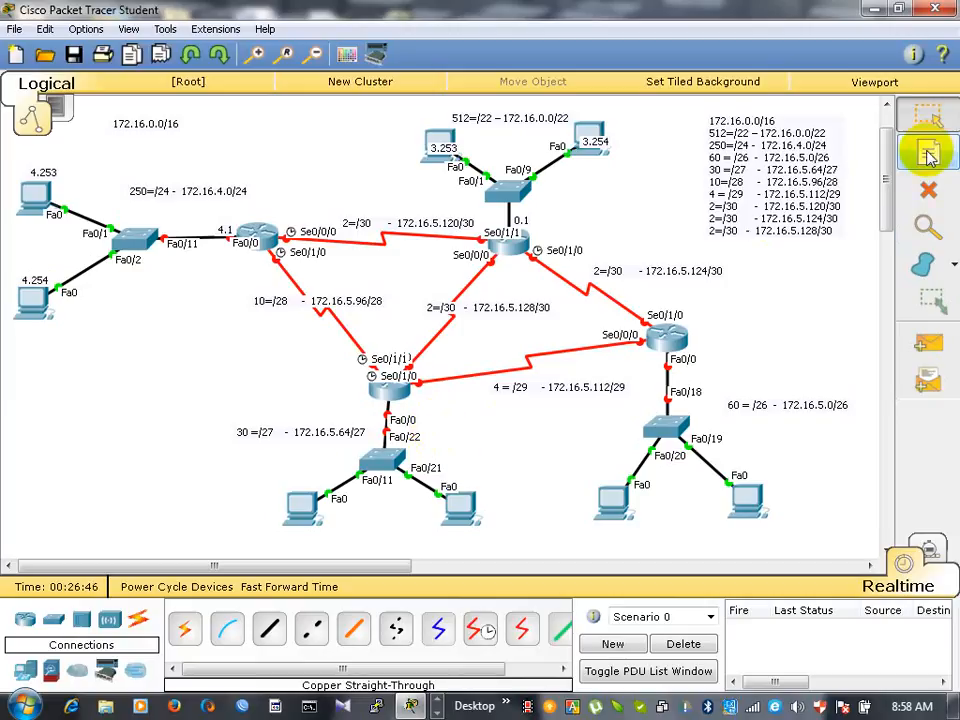
- Add notes to the 30-host network: 5.65 at the router's Fa0/0 port, 5.93 on the left PC and 5.94 on the right PC
left_click(929, 151)
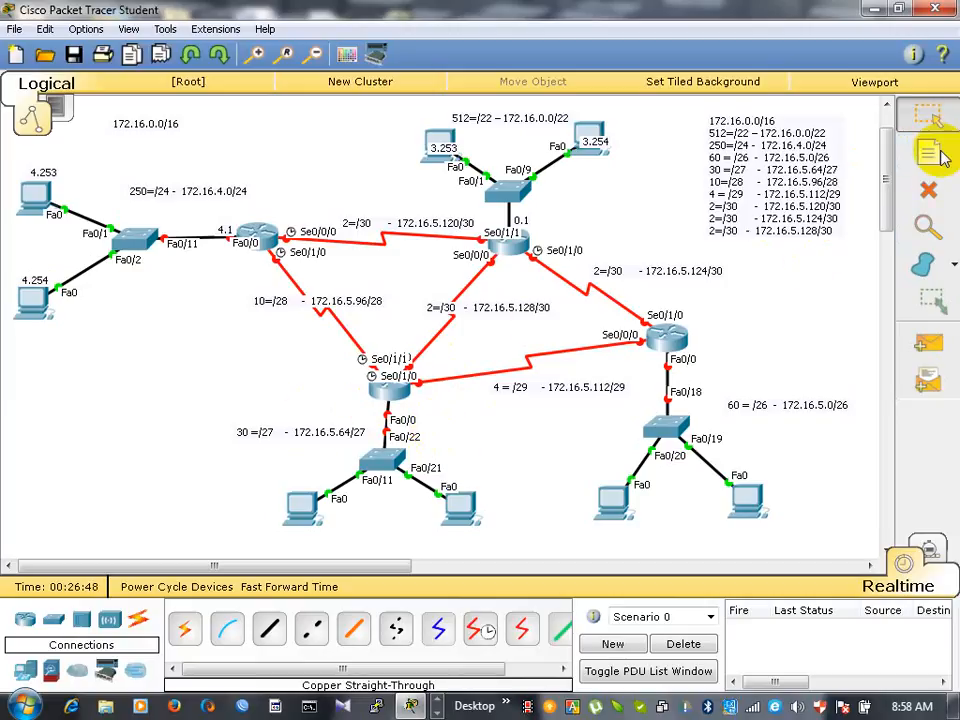
left_click(364, 407)
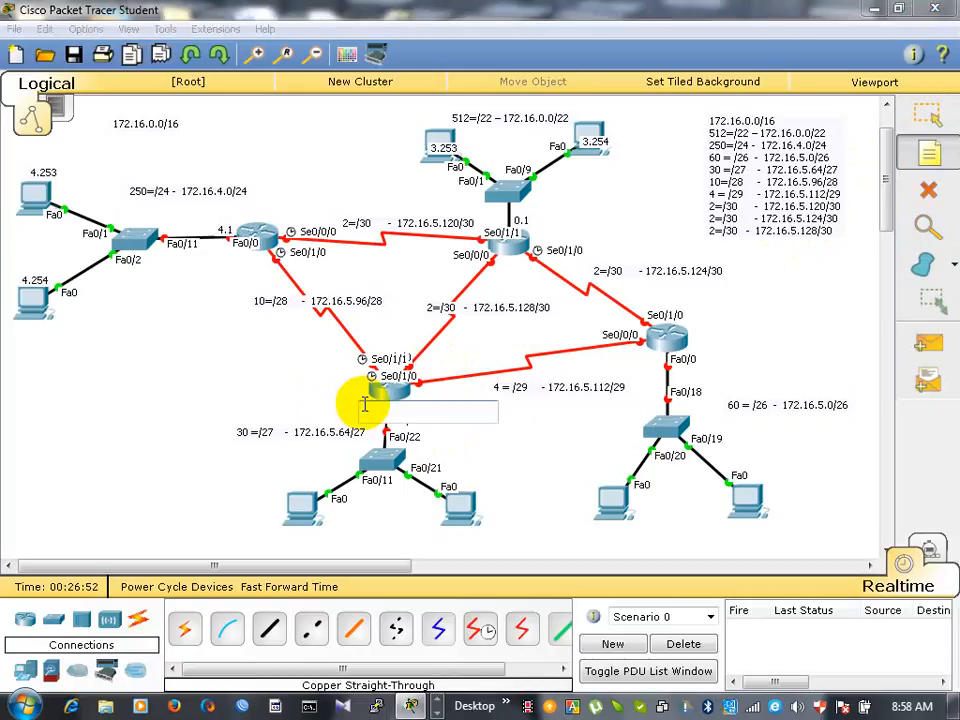
type("5.65")
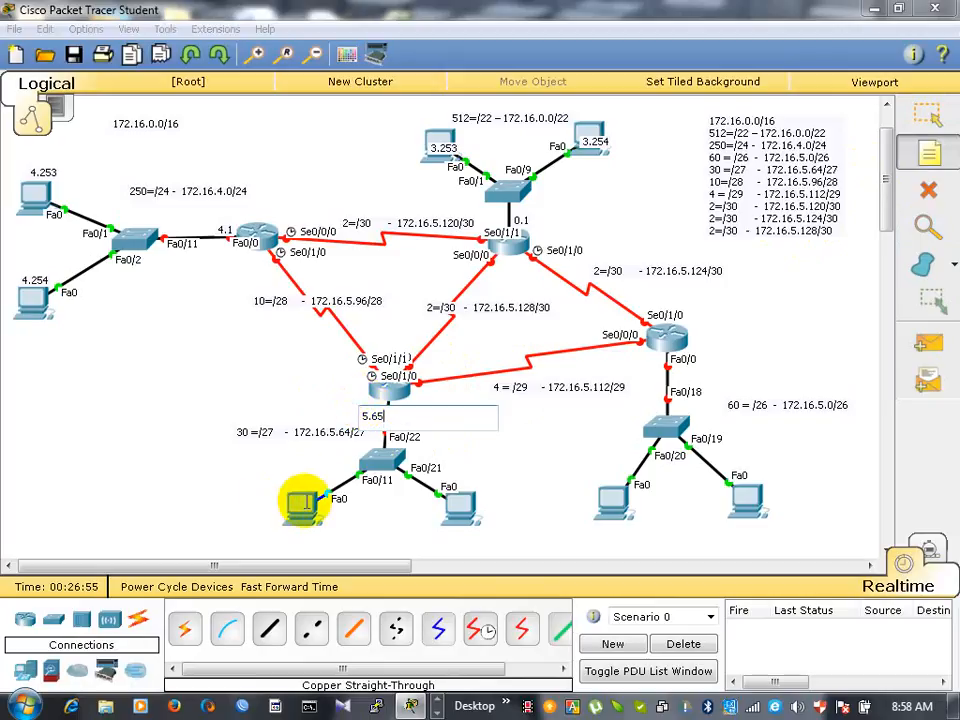
left_click(295, 505)
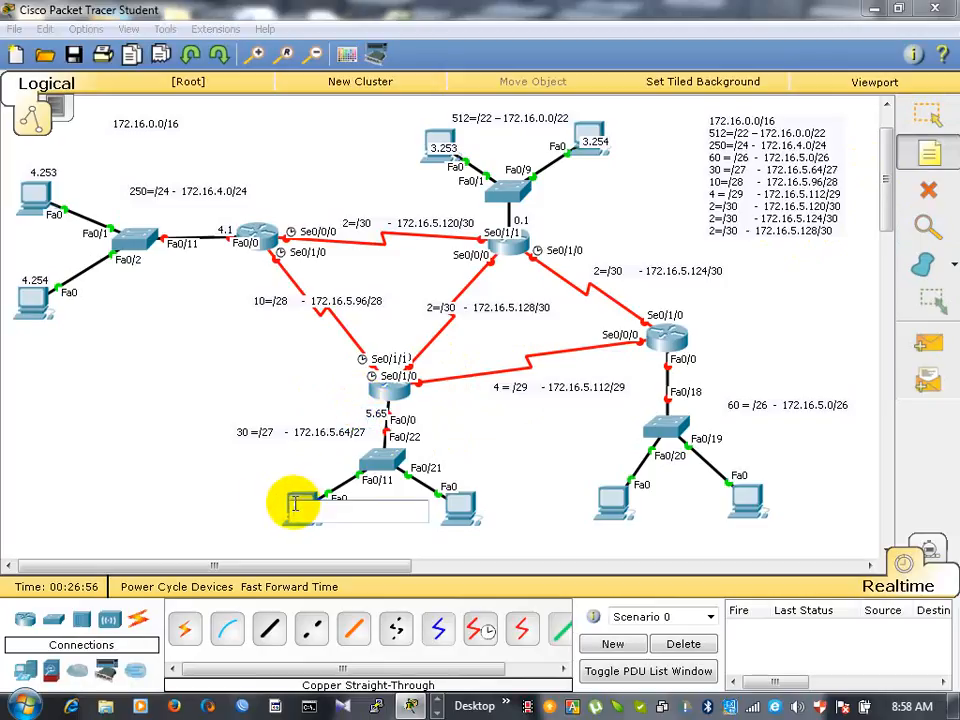
type("5.")
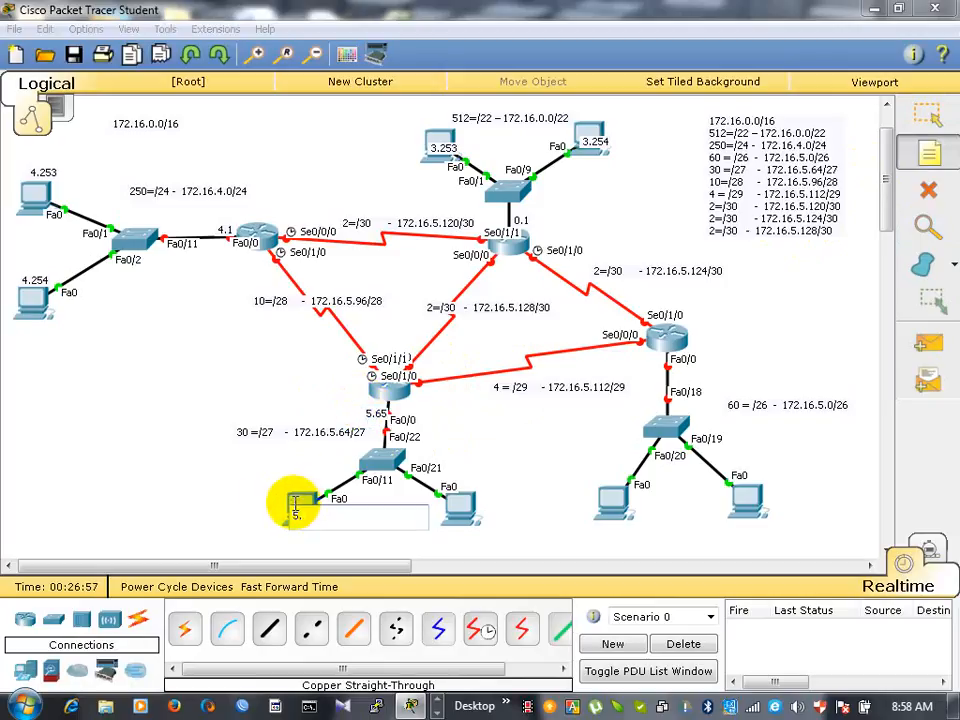
type("93")
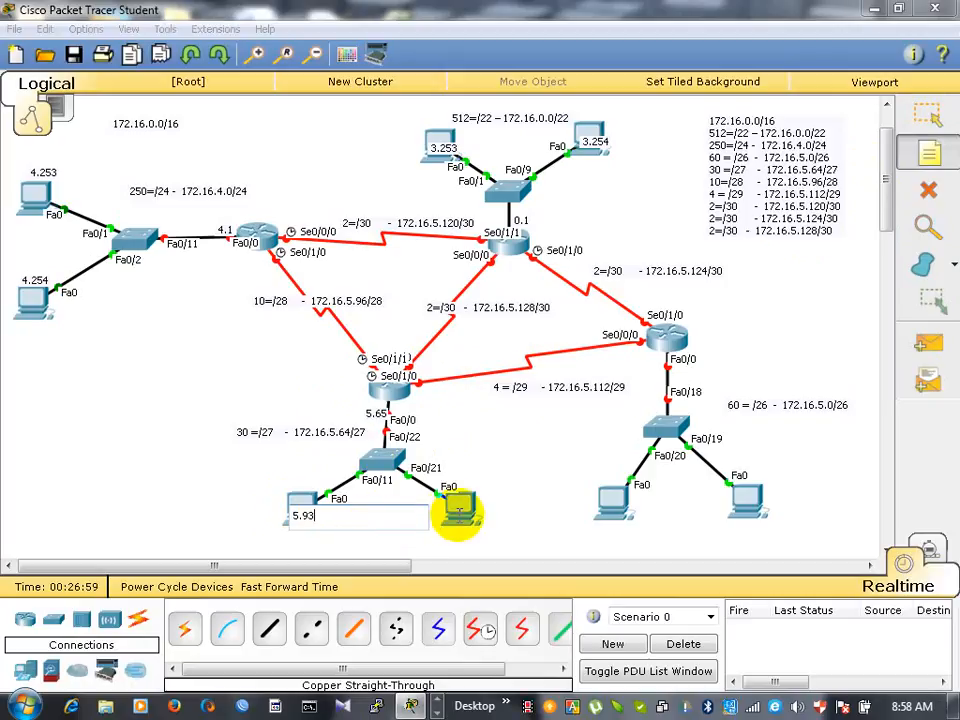
left_click(452, 507)
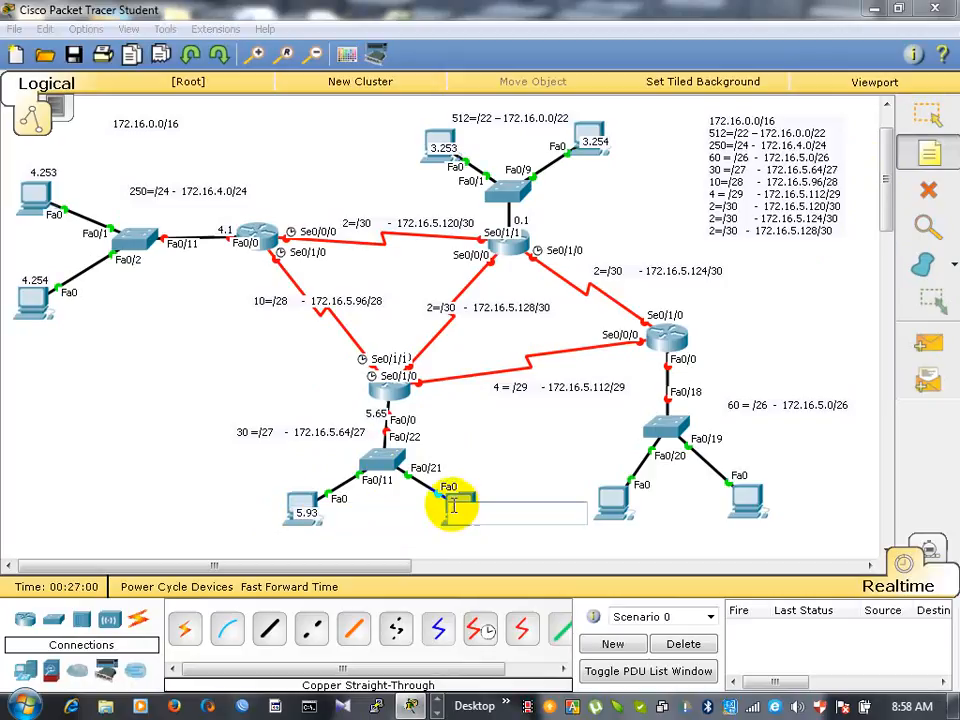
type("5.")
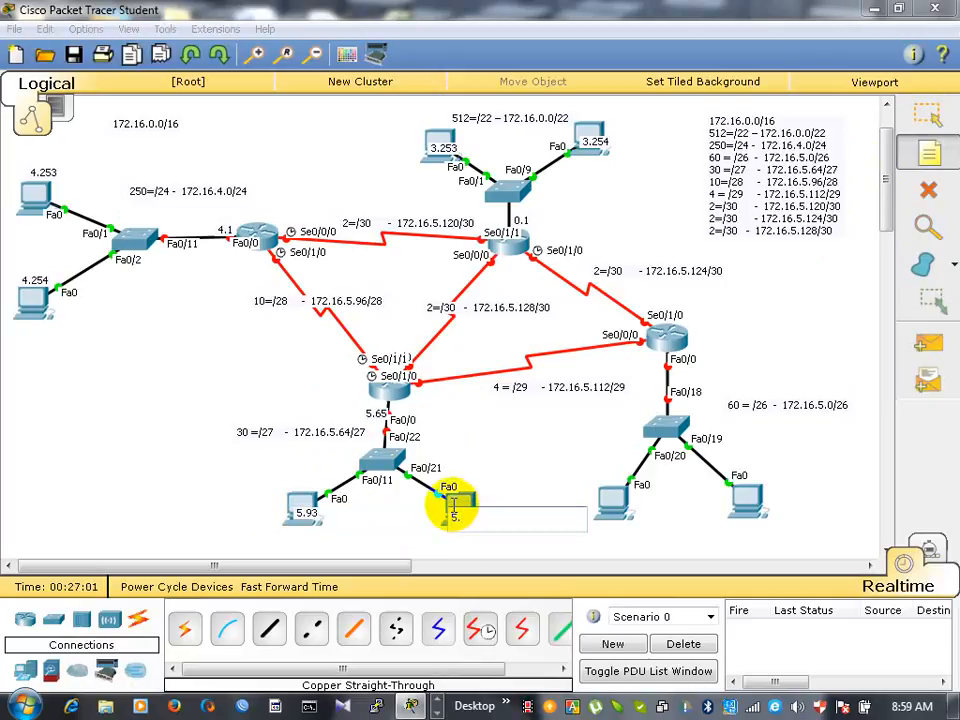
type("94")
left_click(81, 470)
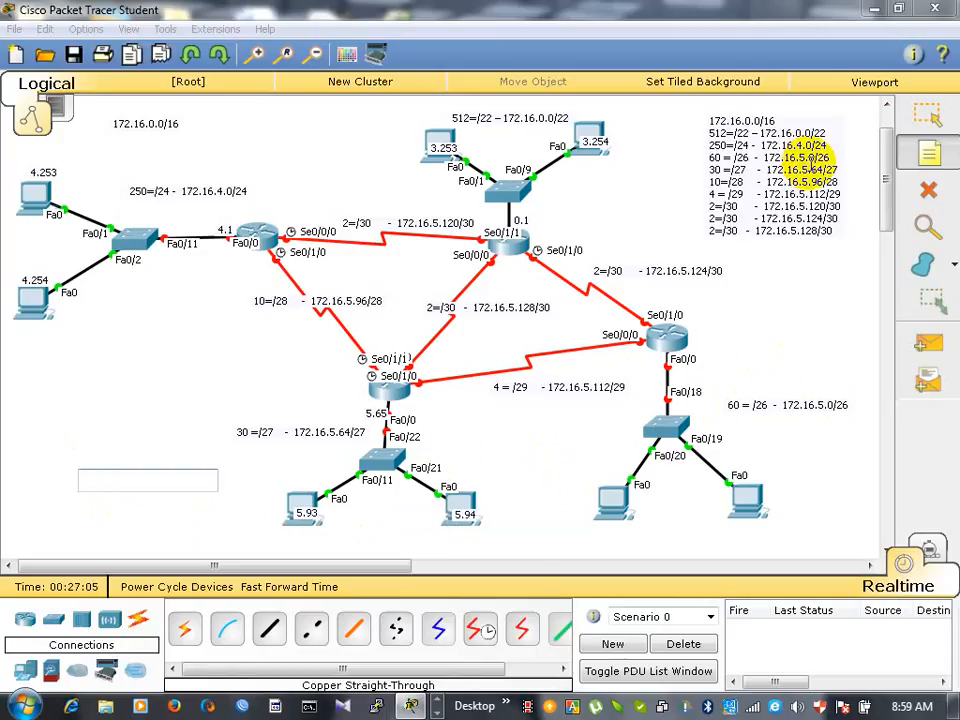
- Add notes to the 60-host network: 5.1 beside the router's Fa0/0 link, 5.61 on the left PC and 5.62 on the right PC
left_click(801, 163)
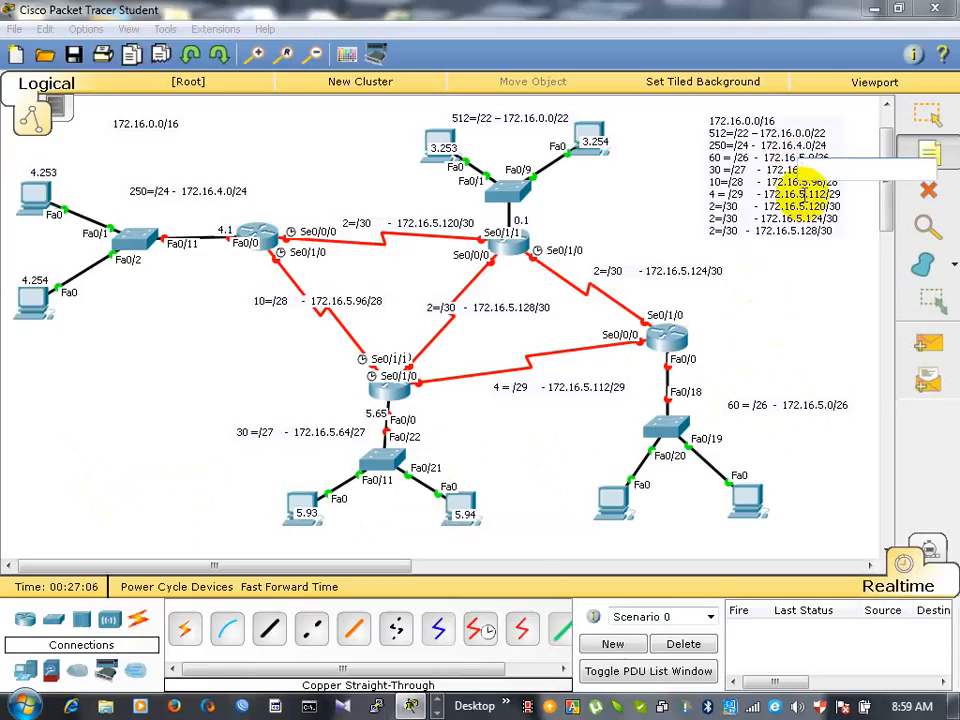
left_click(702, 364)
type("5.1")
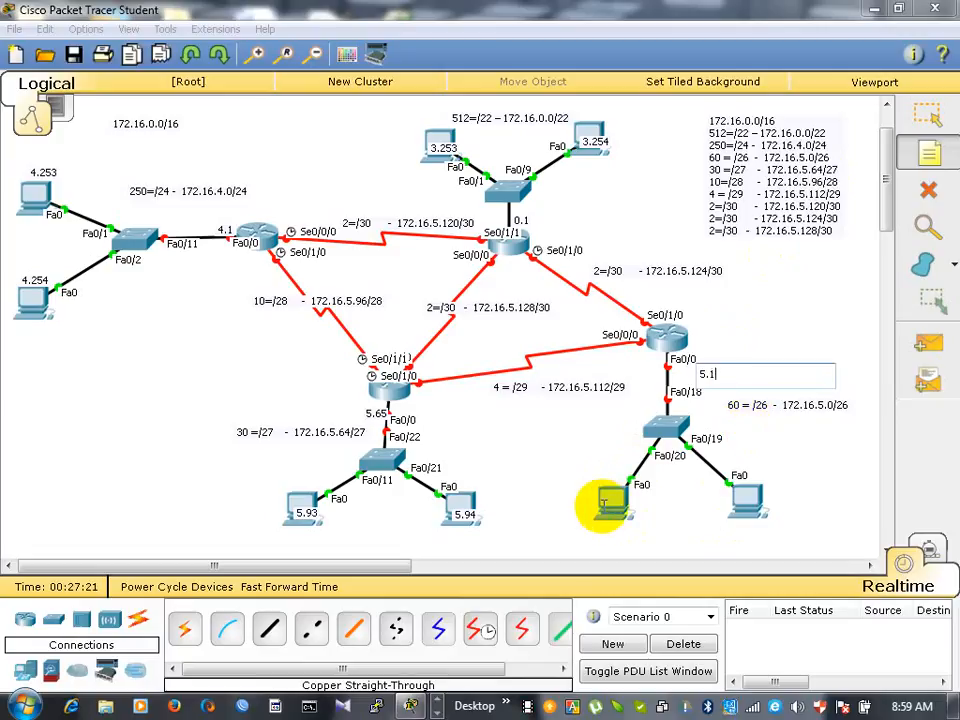
left_click(603, 503)
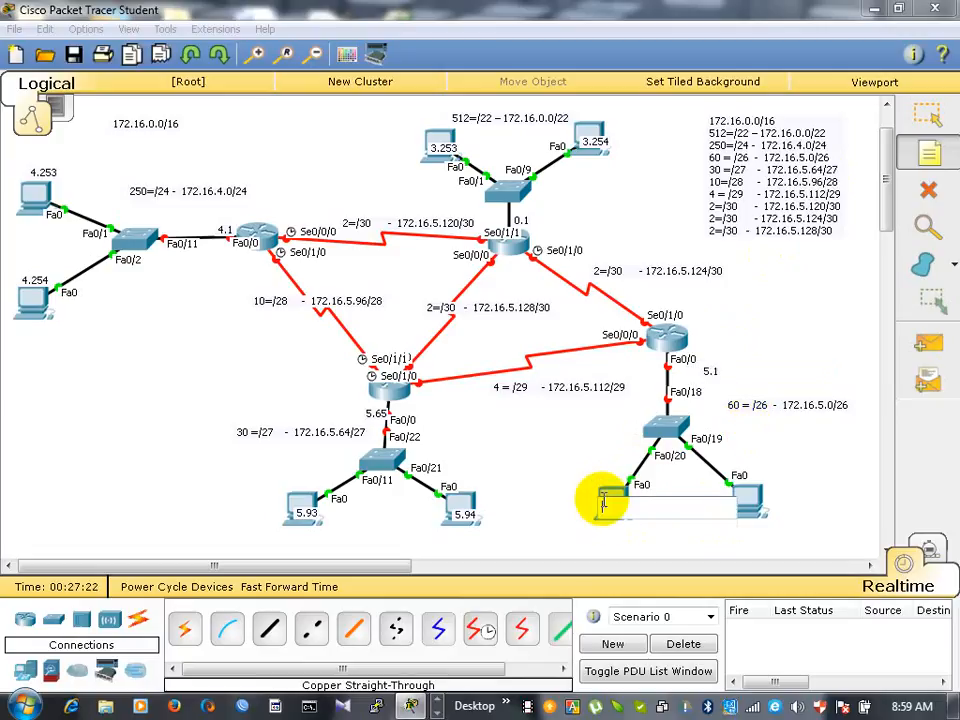
type("5.61")
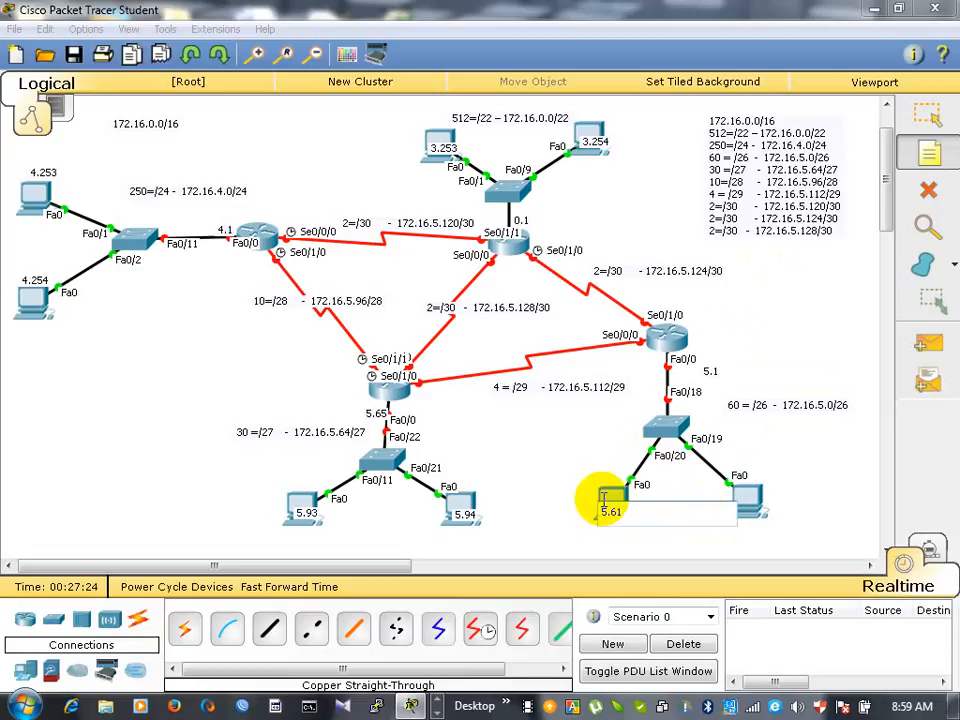
left_click(742, 502)
type("5.62")
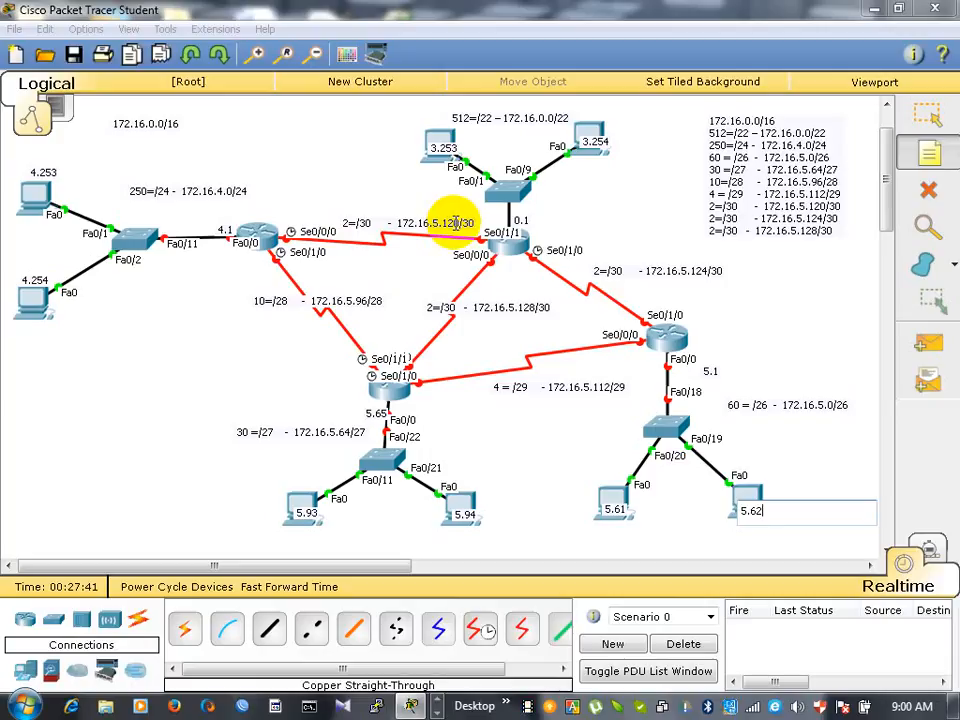
- Add notes to the 172.16.5.120/30 link: 5.121 at the 250-host network's router and 5.122 at the 512-host network's router
left_click(281, 218)
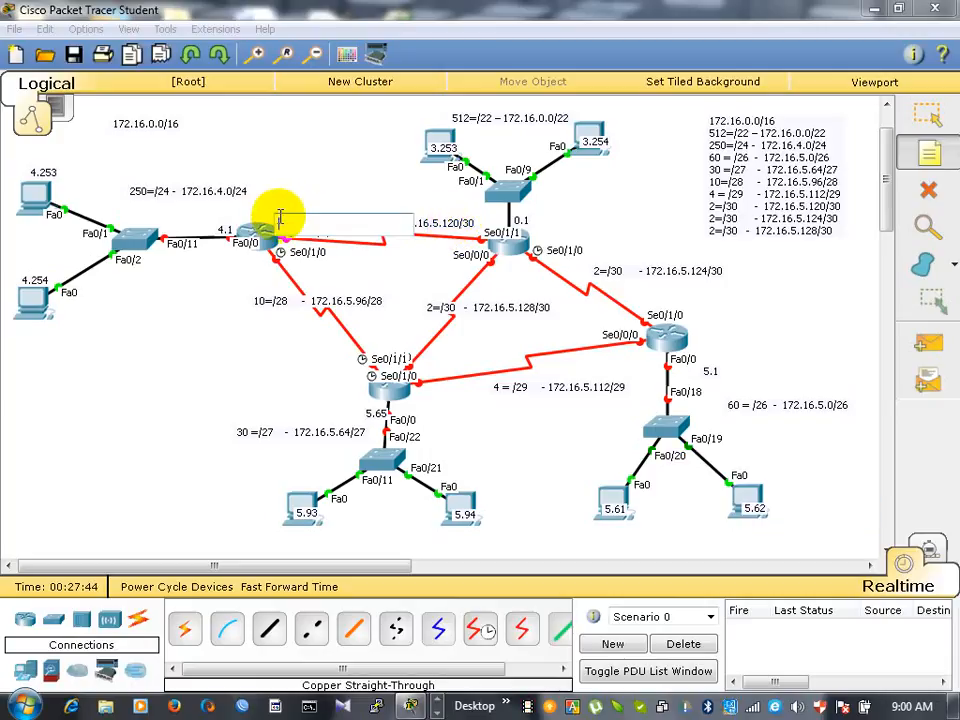
type("5.121")
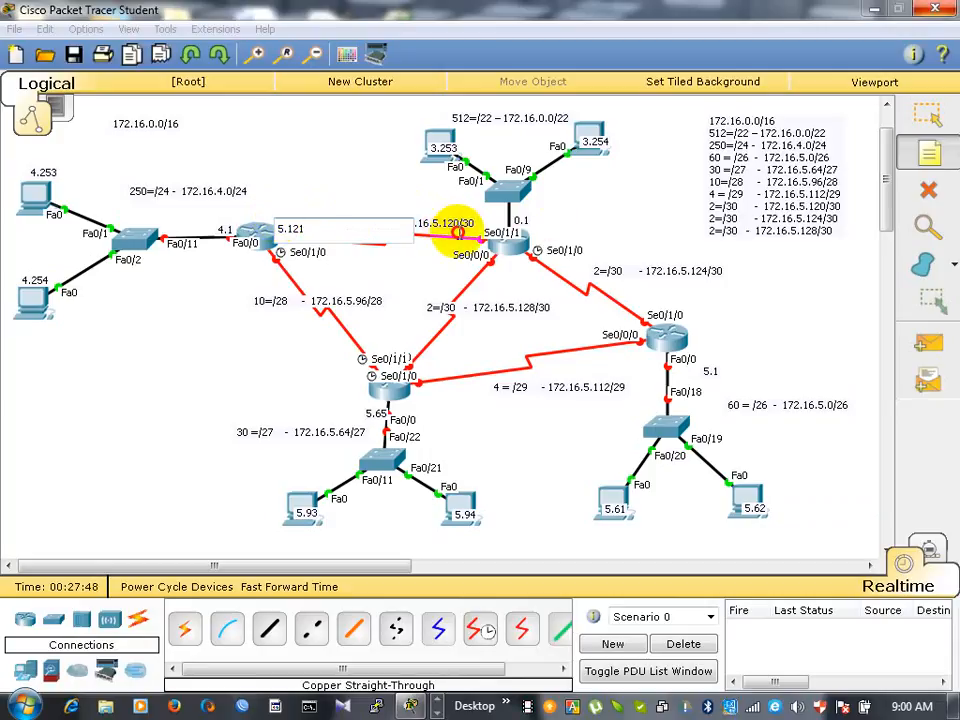
left_click(458, 235)
type("5.122")
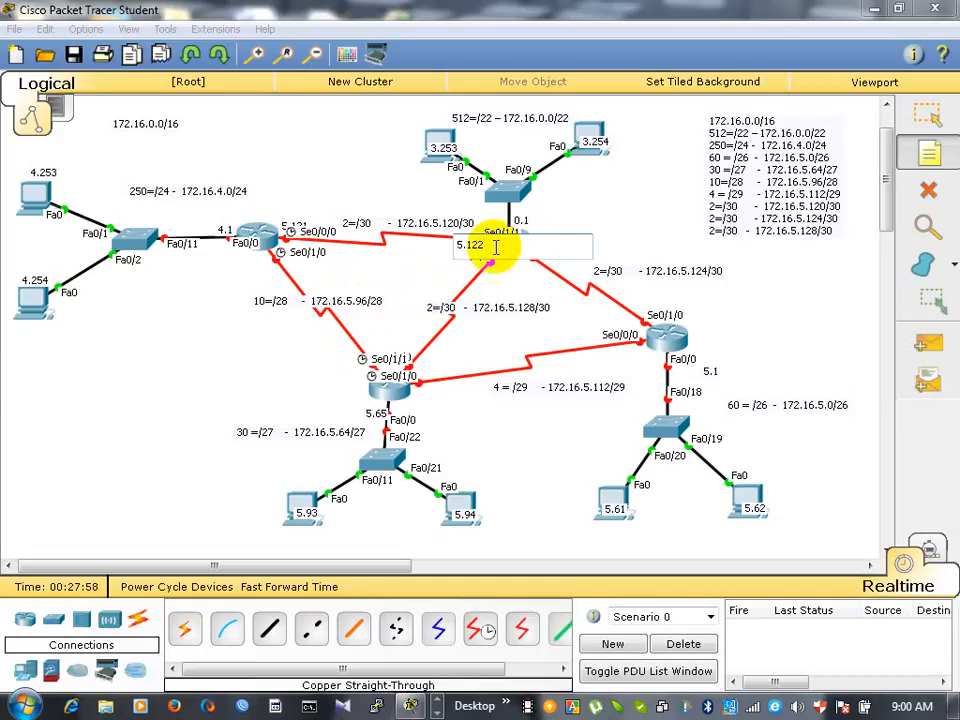
- Add notes to the 172.16.5.124/30 link: 5.125 toward the 512-host network's router and 5.126 at the 60-host network's router
left_click(568, 281)
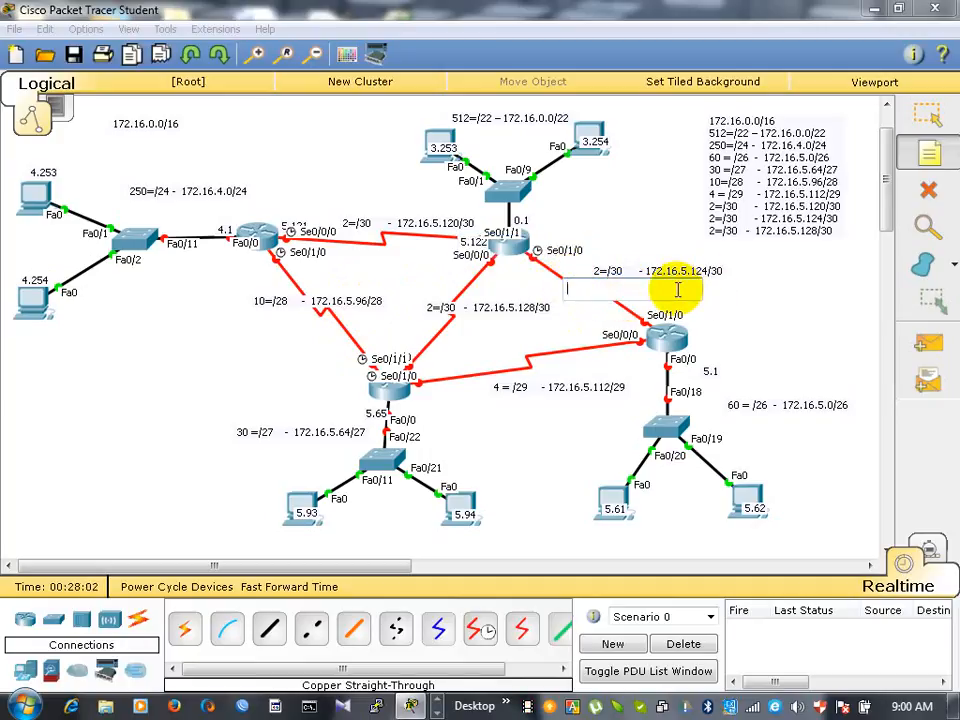
type("5,")
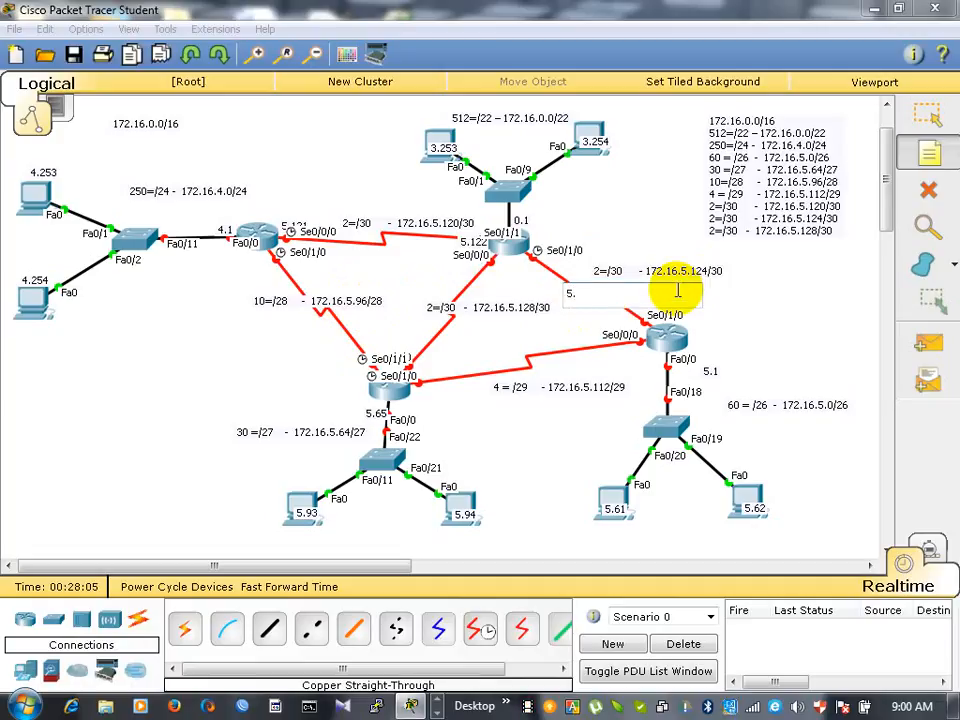
left_click(627, 318)
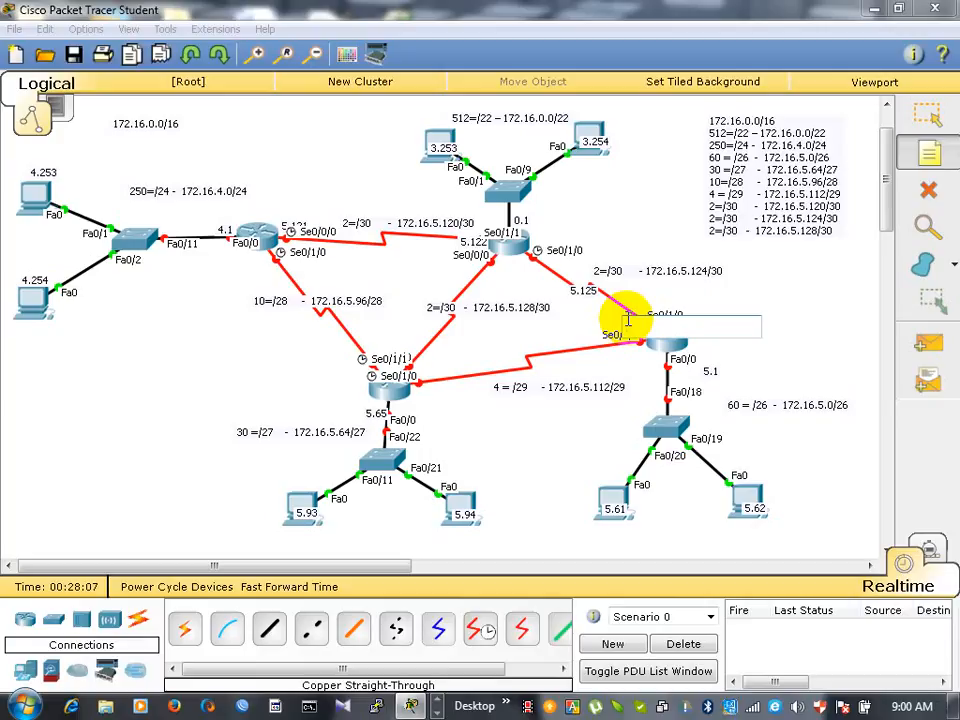
type("5.126")
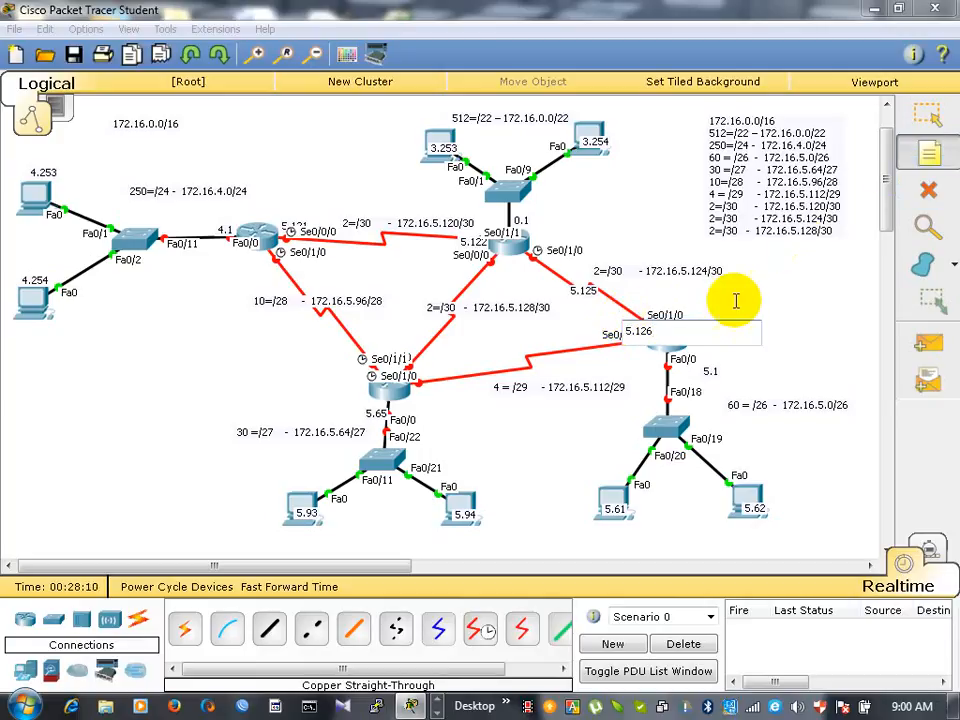
- Move the 5.125 note beneath the 512-host network's router and the 5.126 note off the 60-host network's router, beside its Se0/1/0 port
left_click(928, 115)
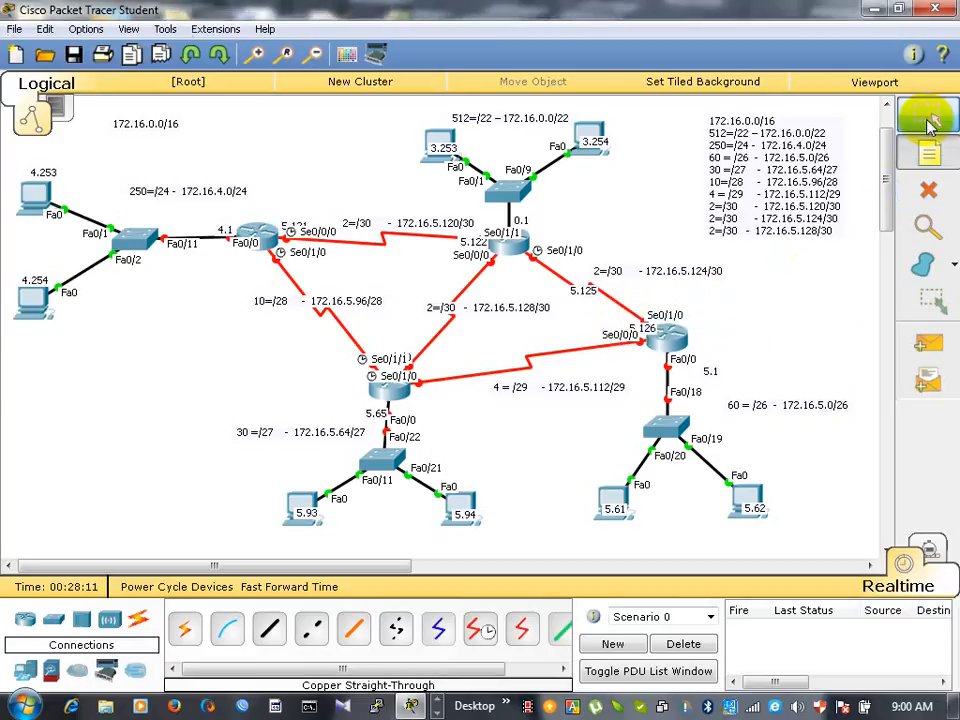
left_click_drag(584, 288, 533, 264)
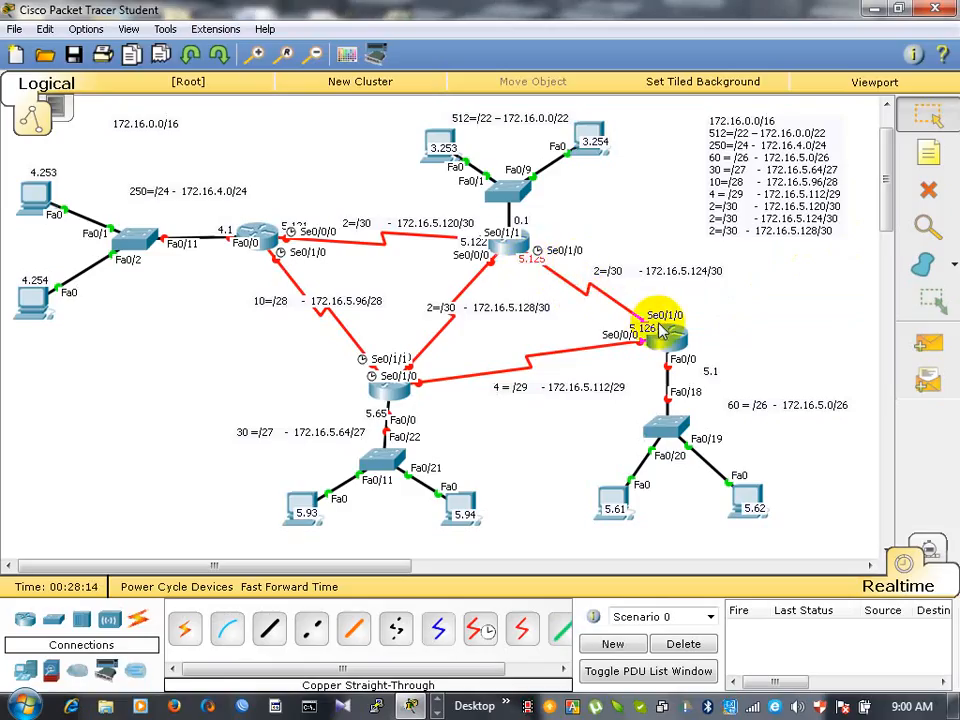
left_click_drag(660, 320, 637, 313)
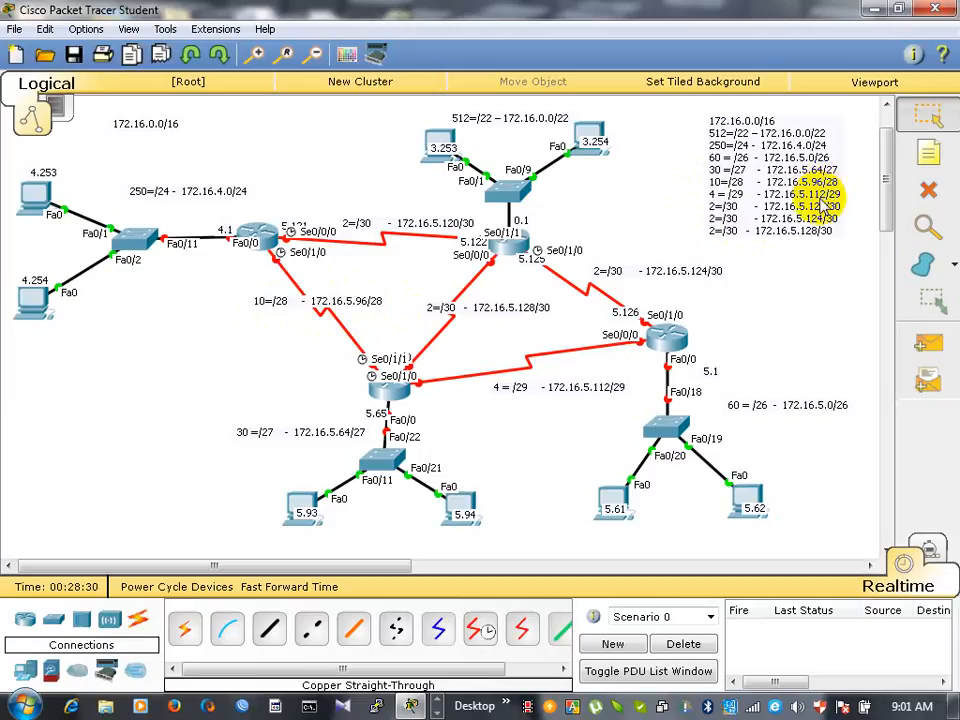
- Add notes to the 172.16.5.96/28 link: 5.97 at the 250-host network's router and 5.110 at the 30-host network's router
left_click(925, 155)
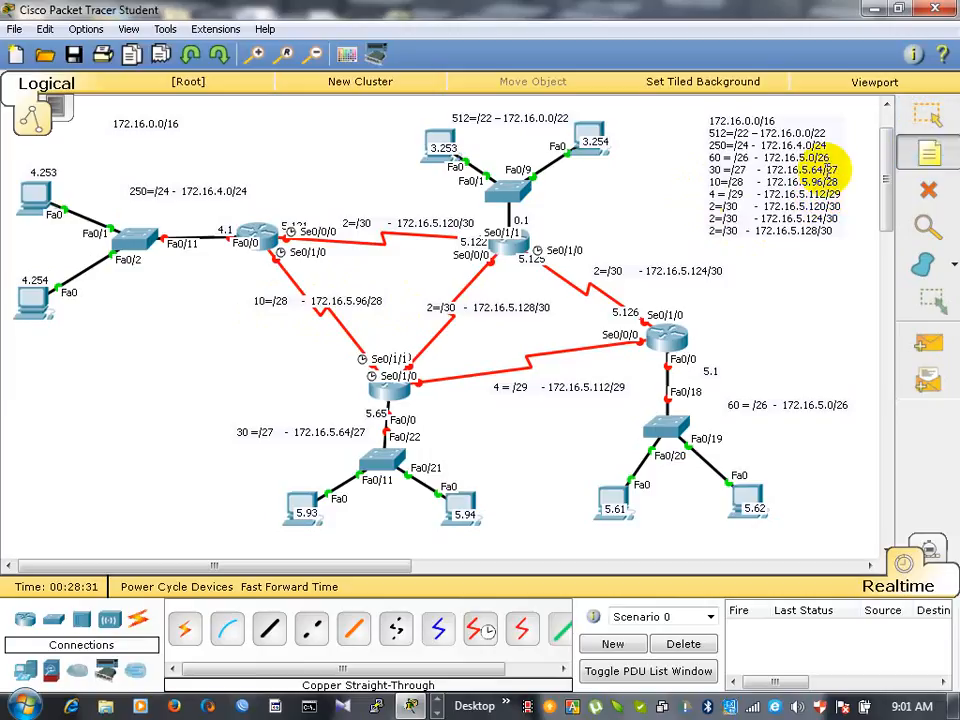
left_click(256, 262)
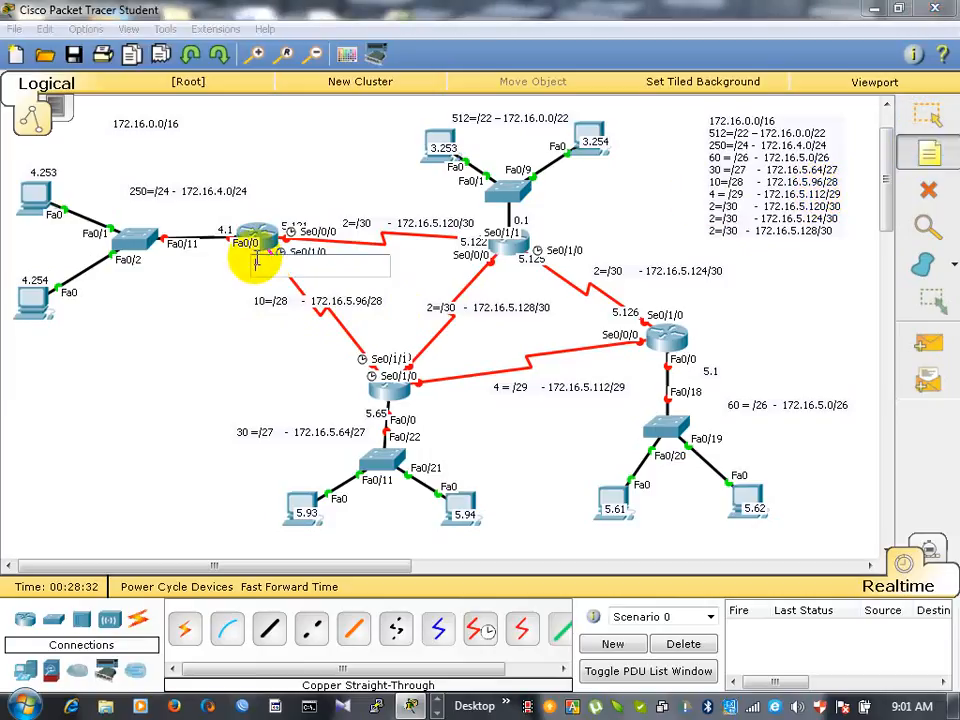
type("5.97")
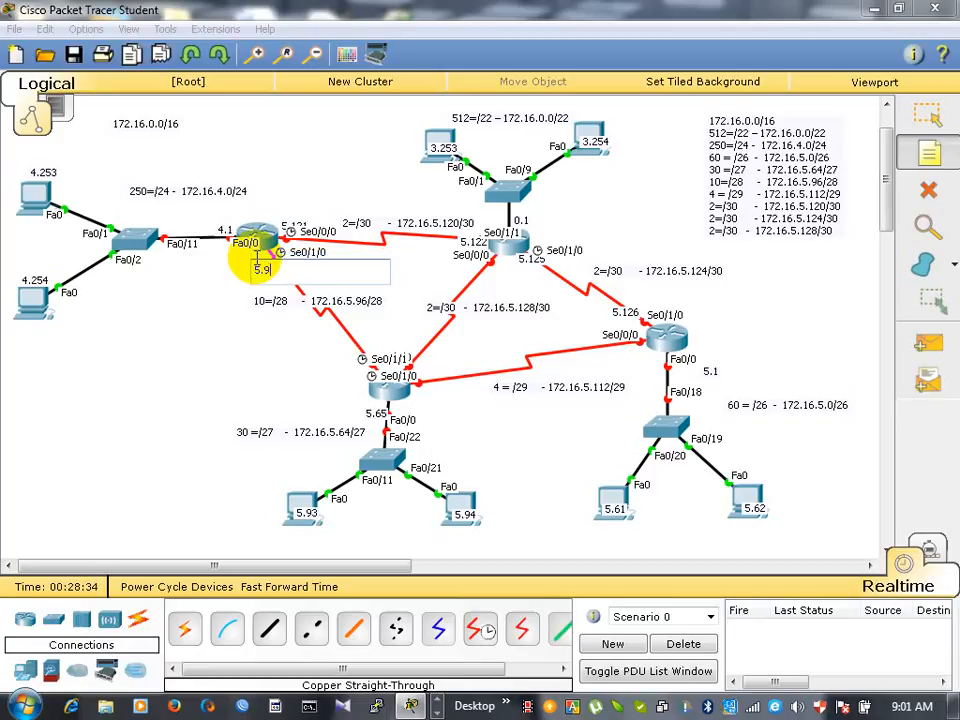
left_click(343, 358)
type("5.110")
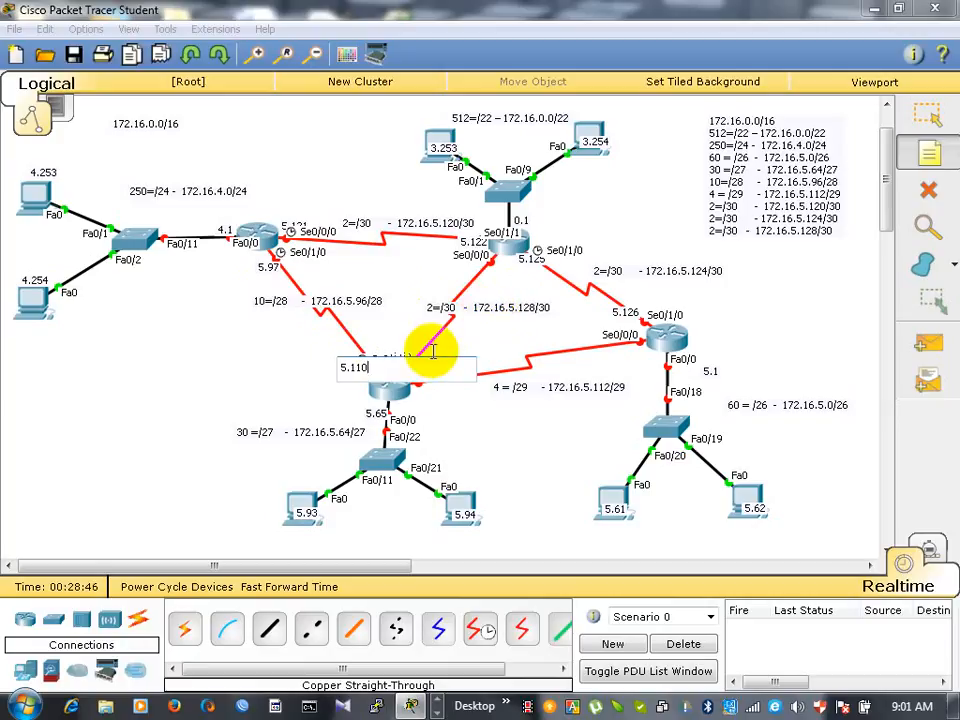
left_click(930, 116)
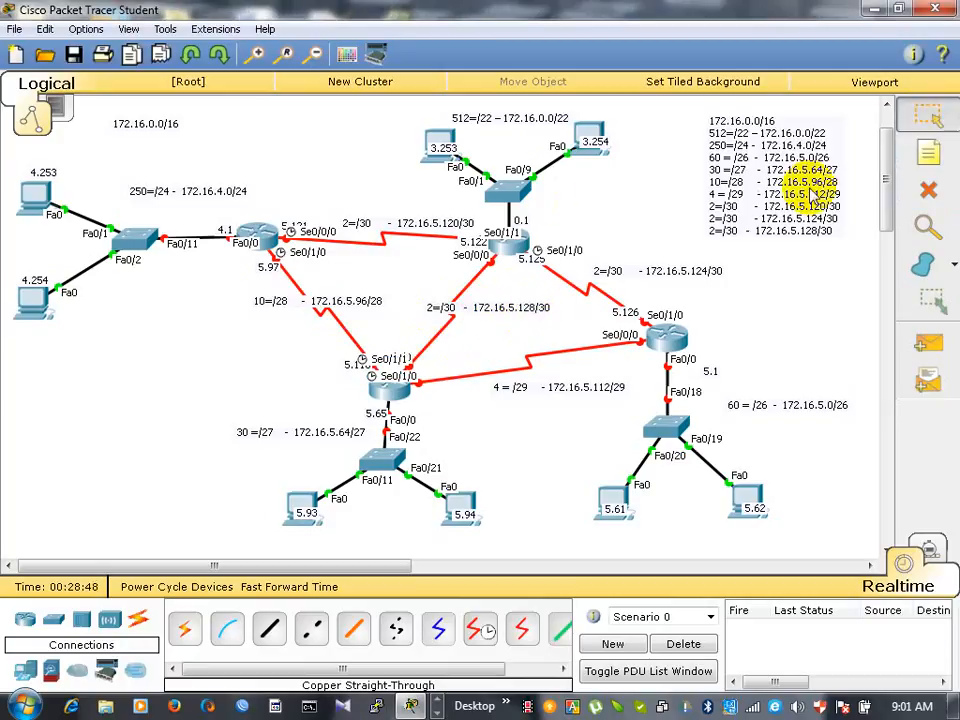
- Add notes to the 172.16.5.128/30 link: 5.129 at the 30-host network's router and 5.130 at the 512-host network's router
left_click(930, 150)
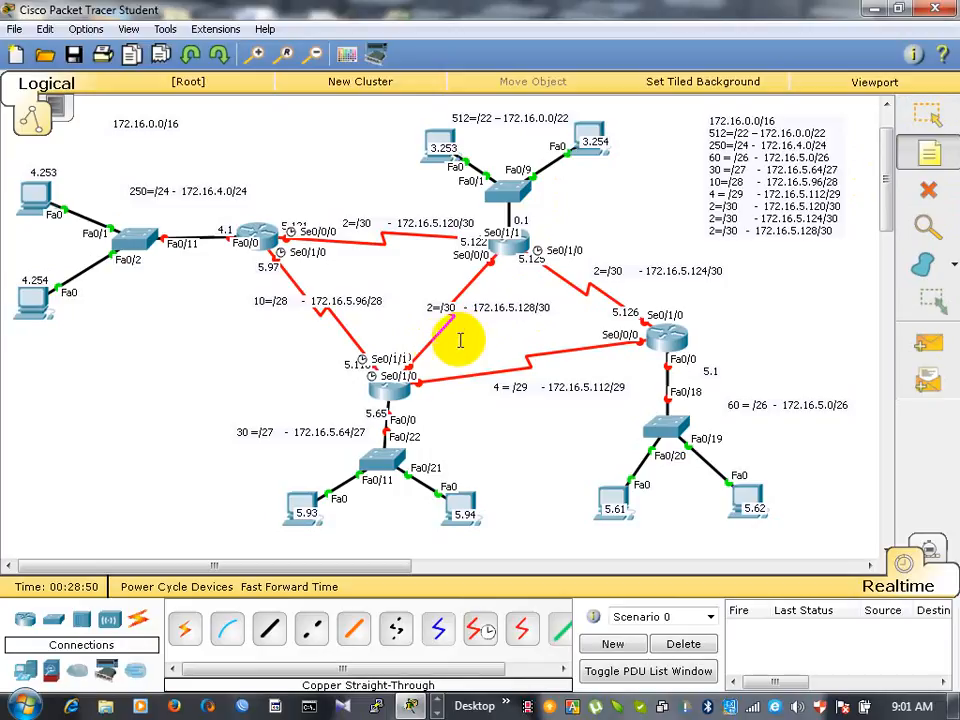
left_click(410, 348)
type("5.1")
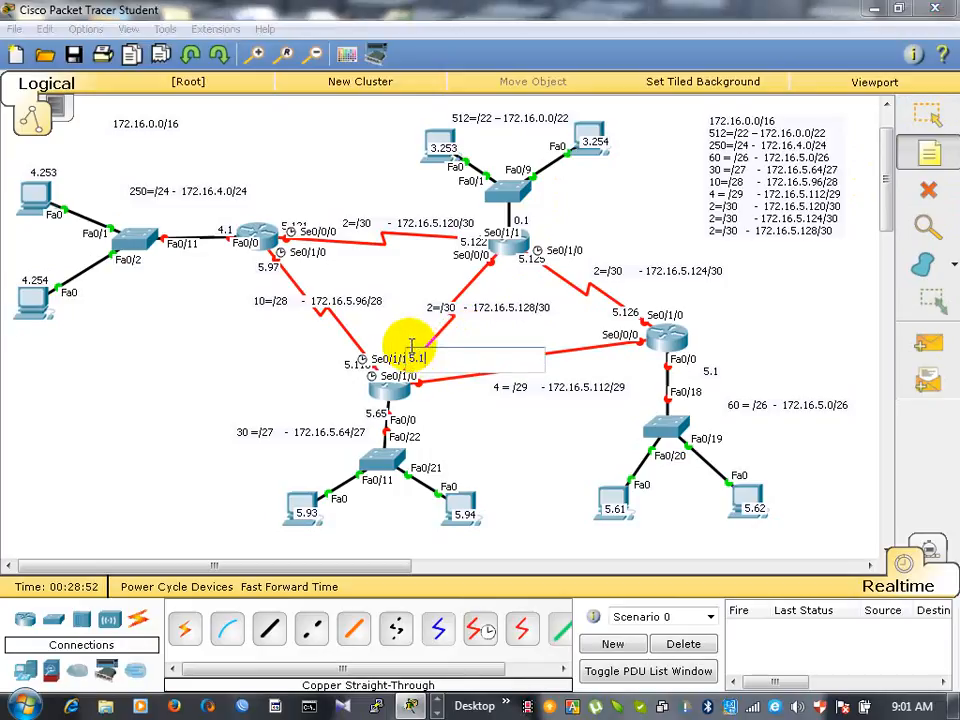
type("29")
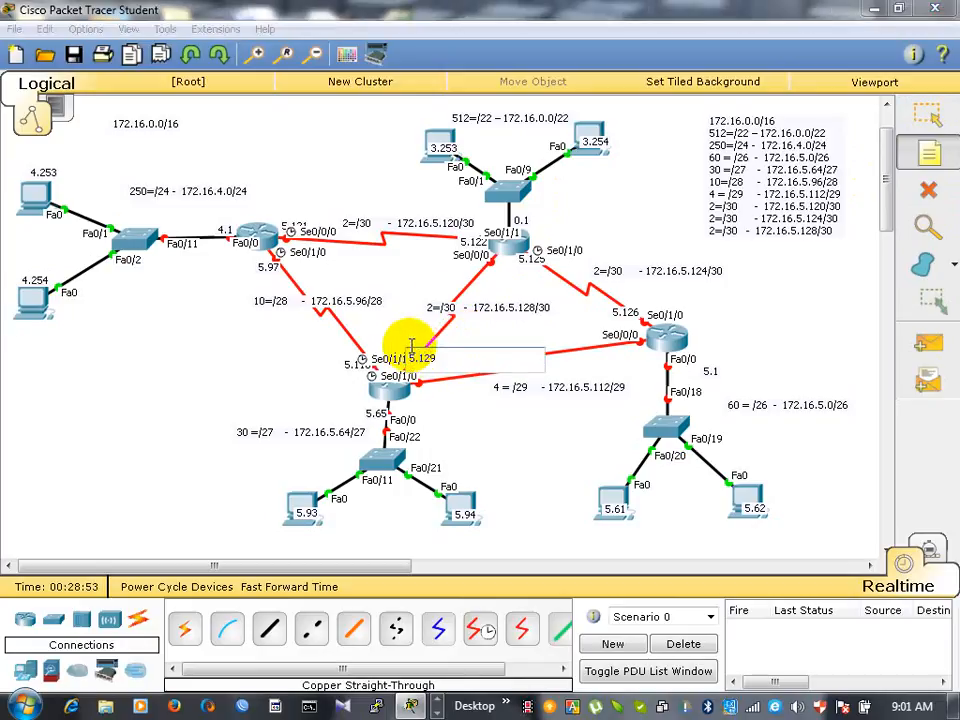
left_click(481, 270)
type("5")
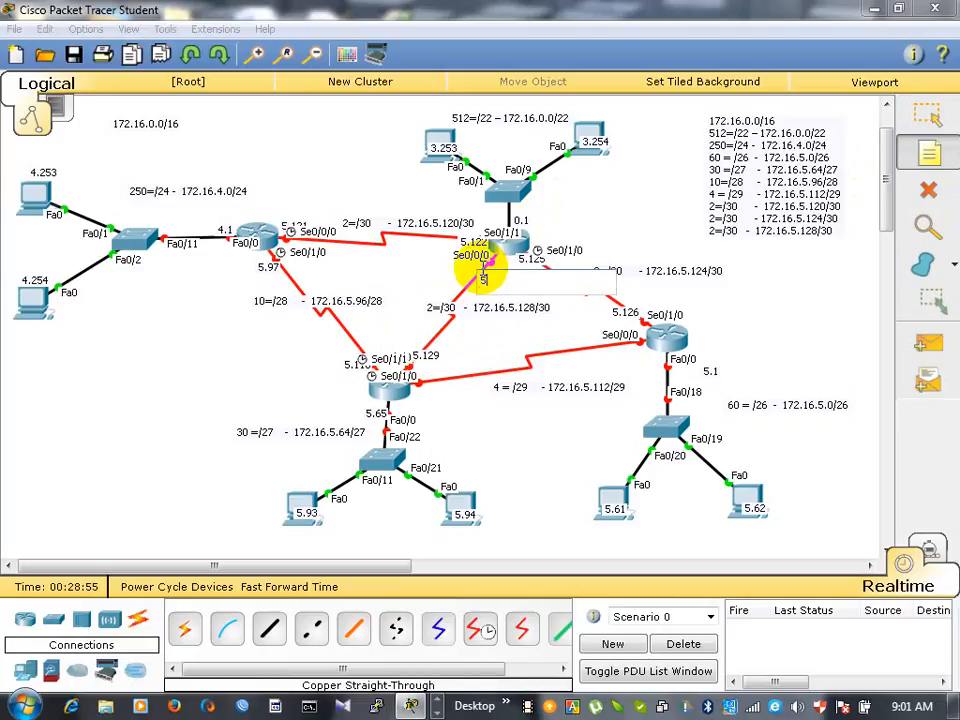
type(".130")
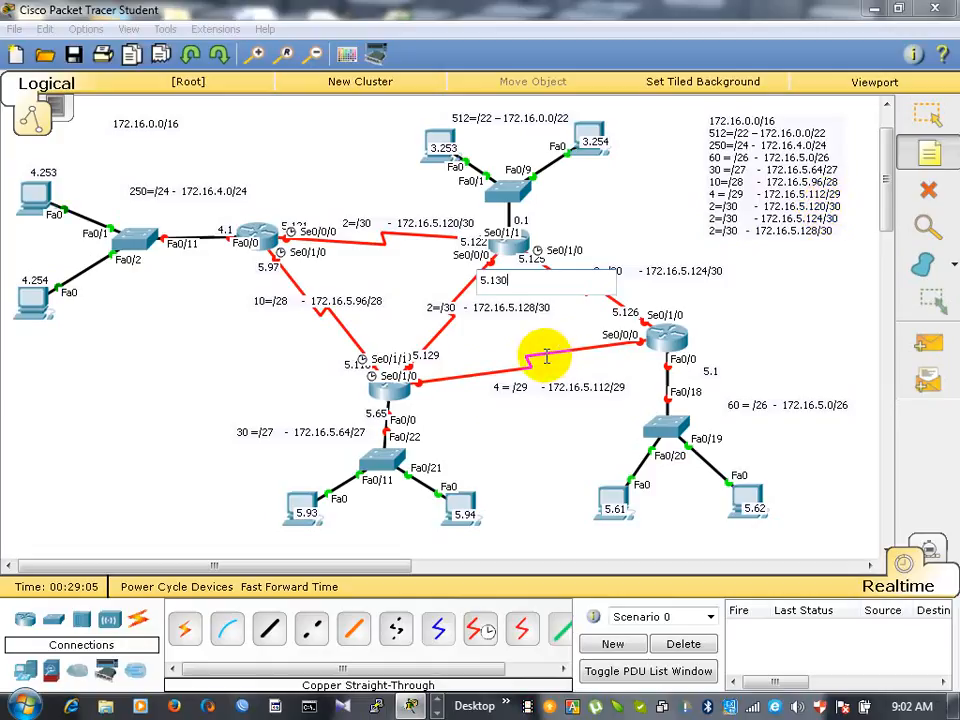
- Add notes to the 172.16.5.112/29 link: 5.113 at the 30-host network's router and 5.118 at the 60-host network's router
left_click(424, 392)
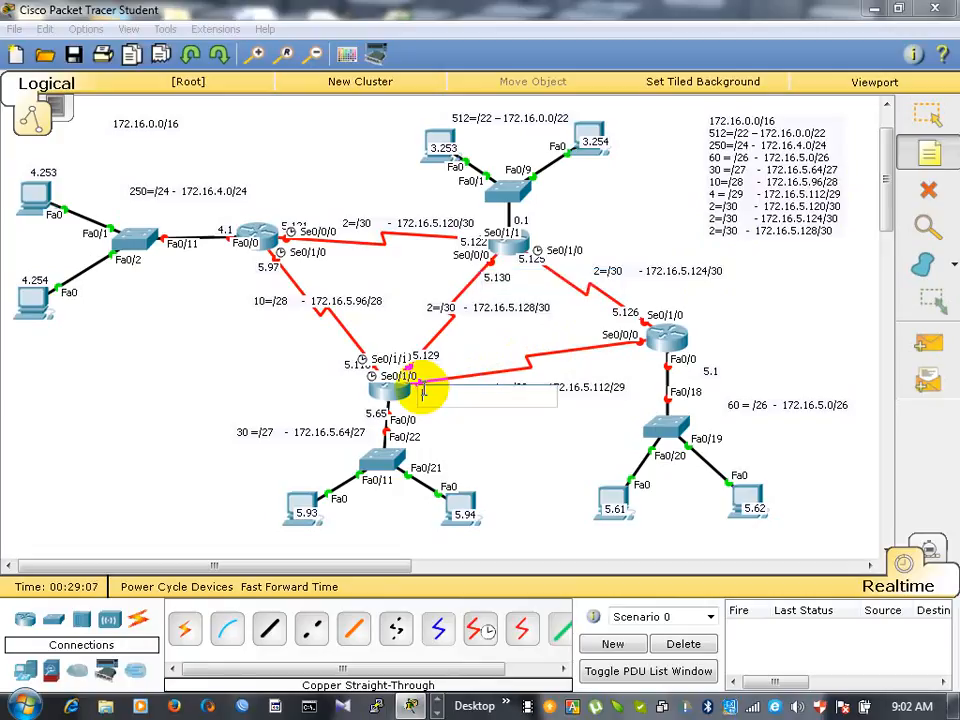
type("5.113")
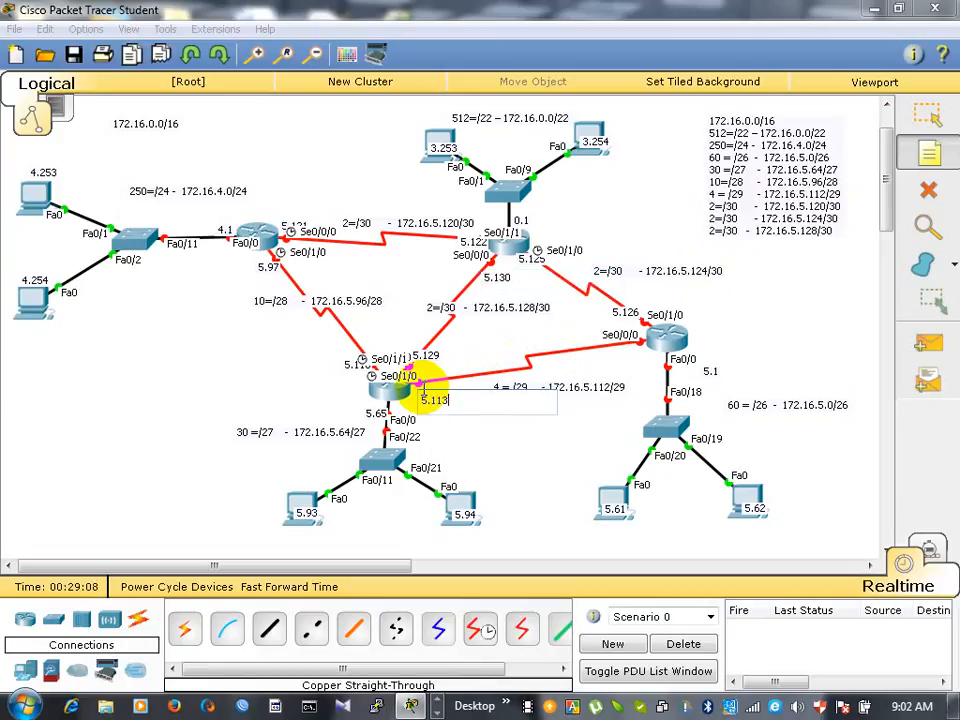
left_click(616, 356)
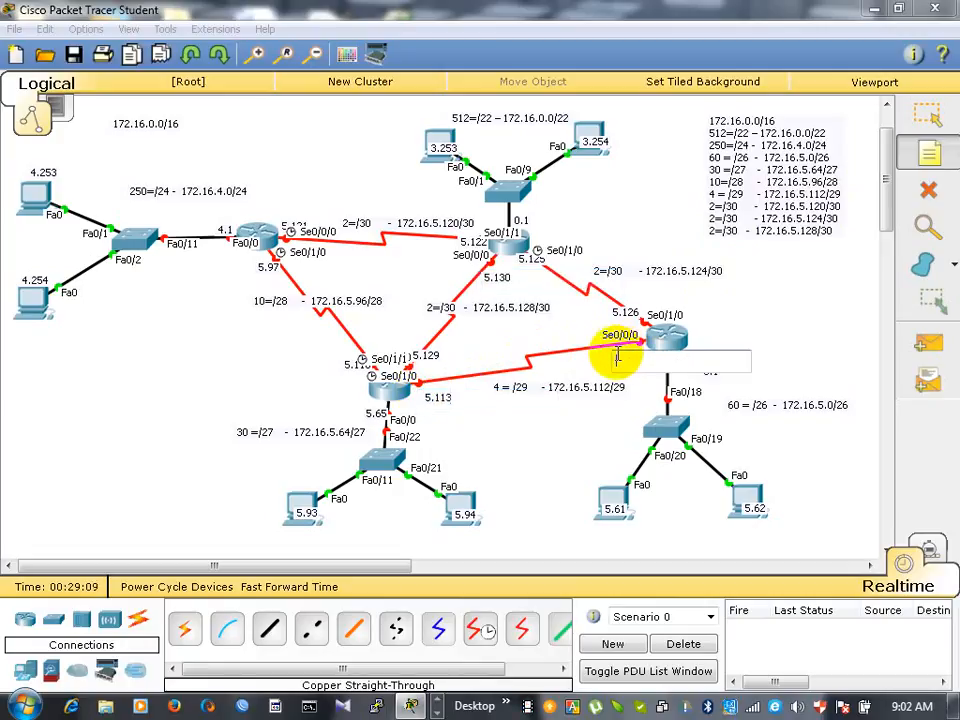
type("5.11")
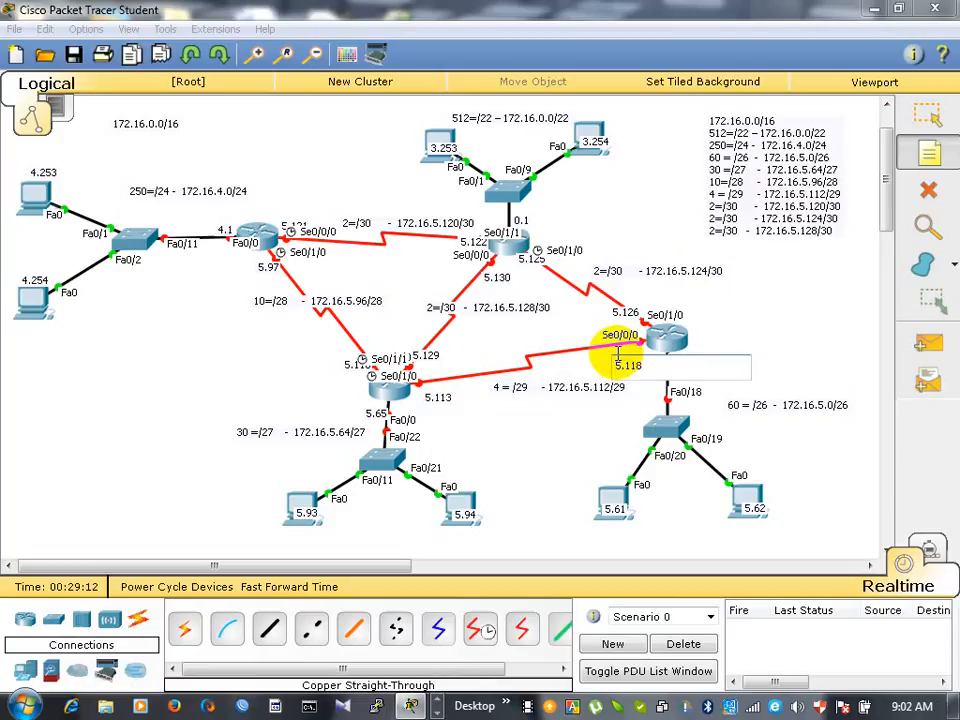
type("8")
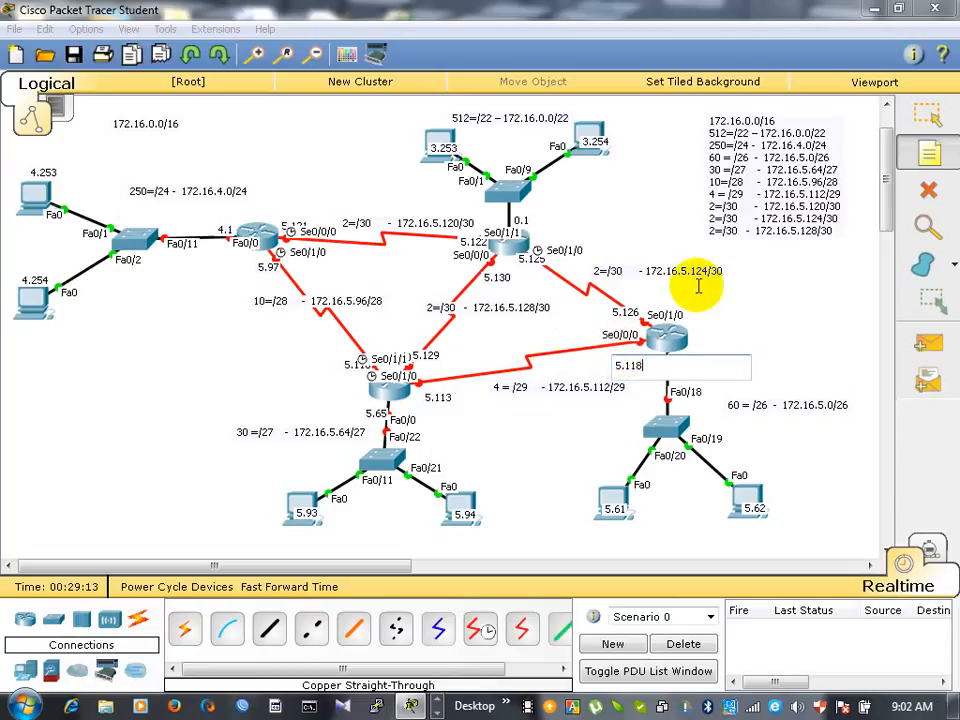
left_click(799, 295)
left_click(928, 115)
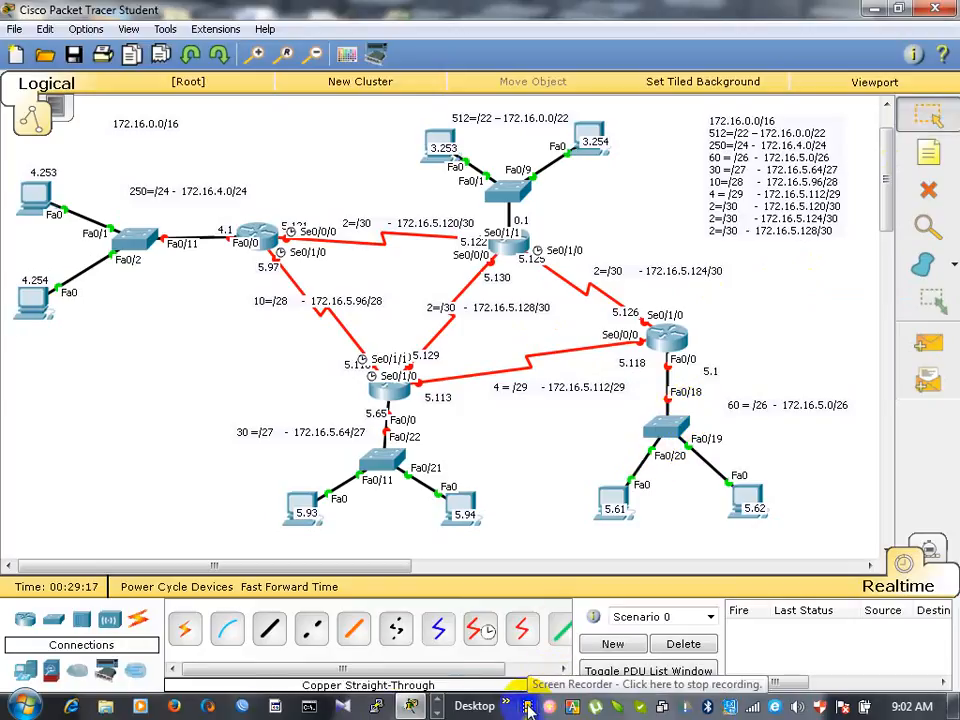
left_click(398, 668)
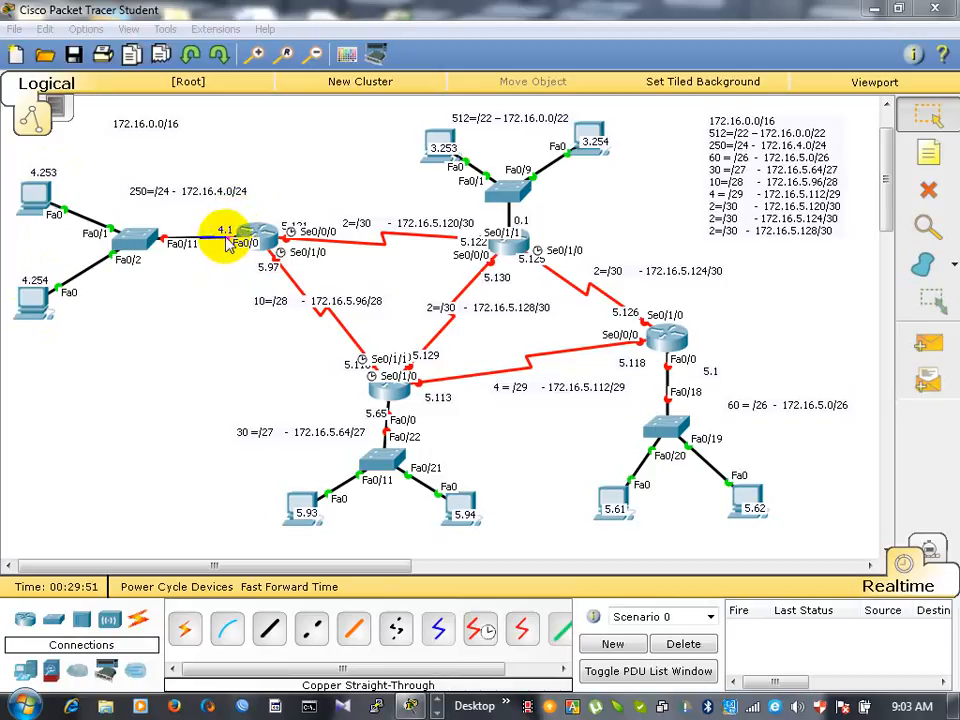
- Set the static IP address of PC0, labelled 4.253 in the 250-host network, to 172.16.4.253 with the default subnet mask
left_click(38, 203)
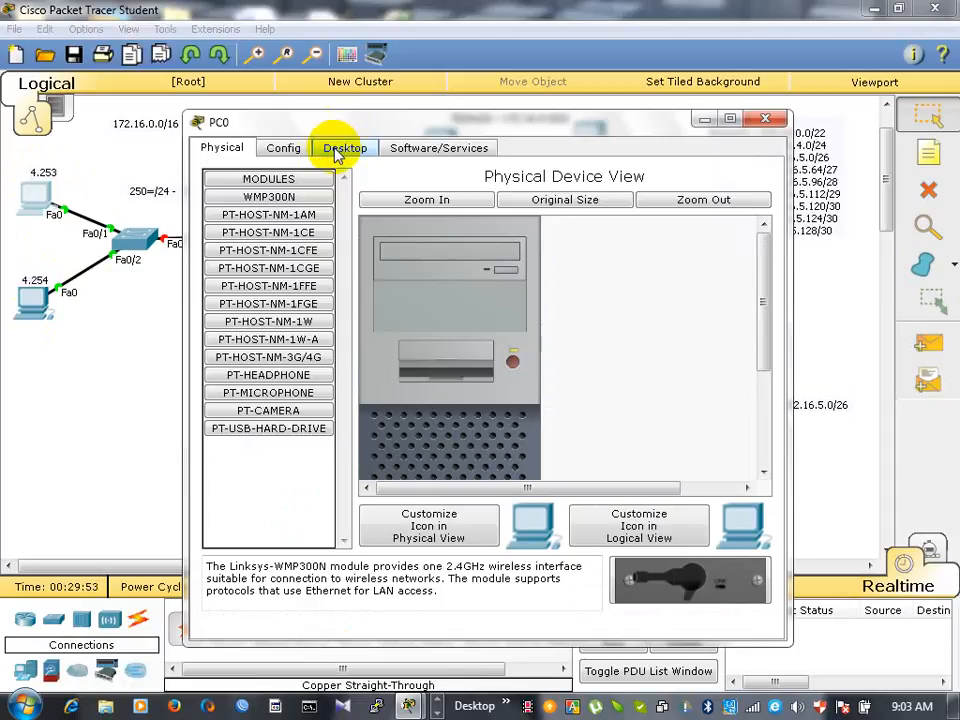
key("Escape")
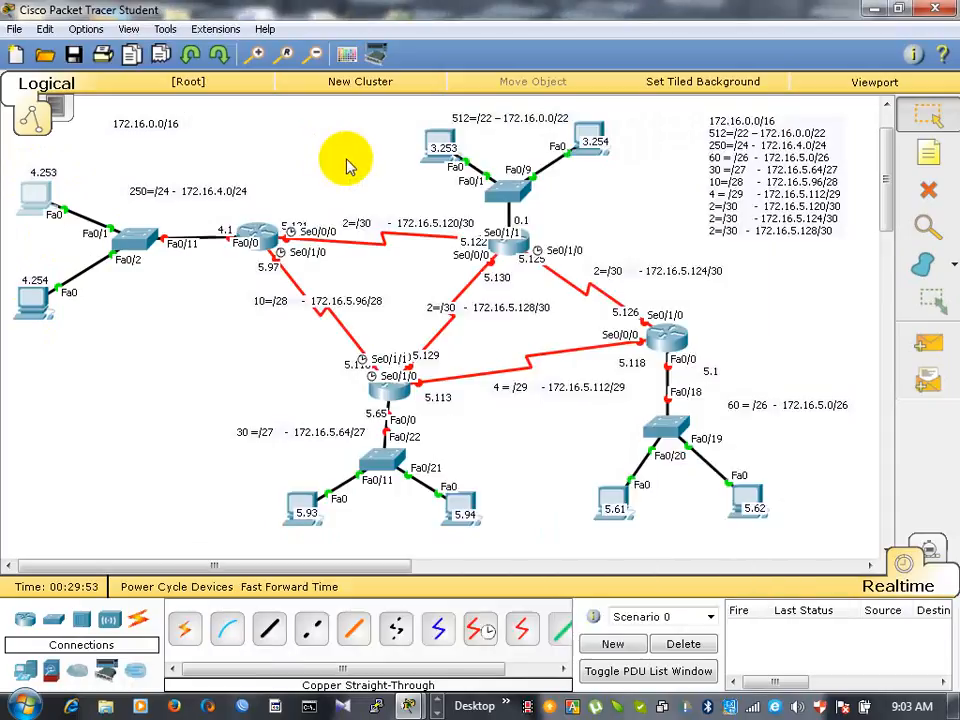
left_click(43, 204)
left_click(252, 224)
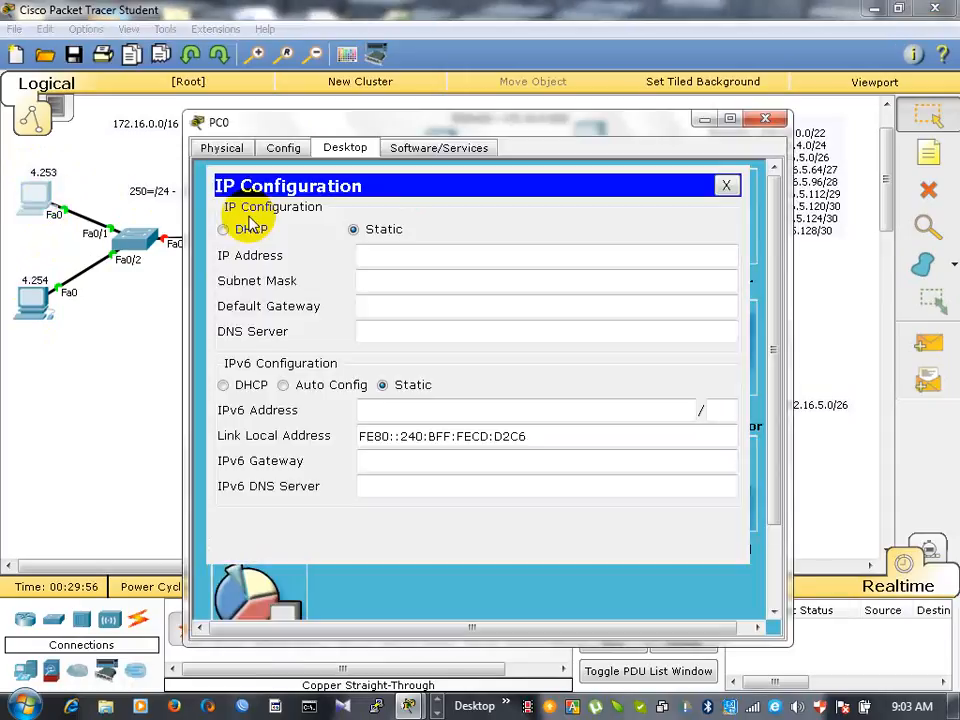
left_click_drag(400, 130, 660, 93)
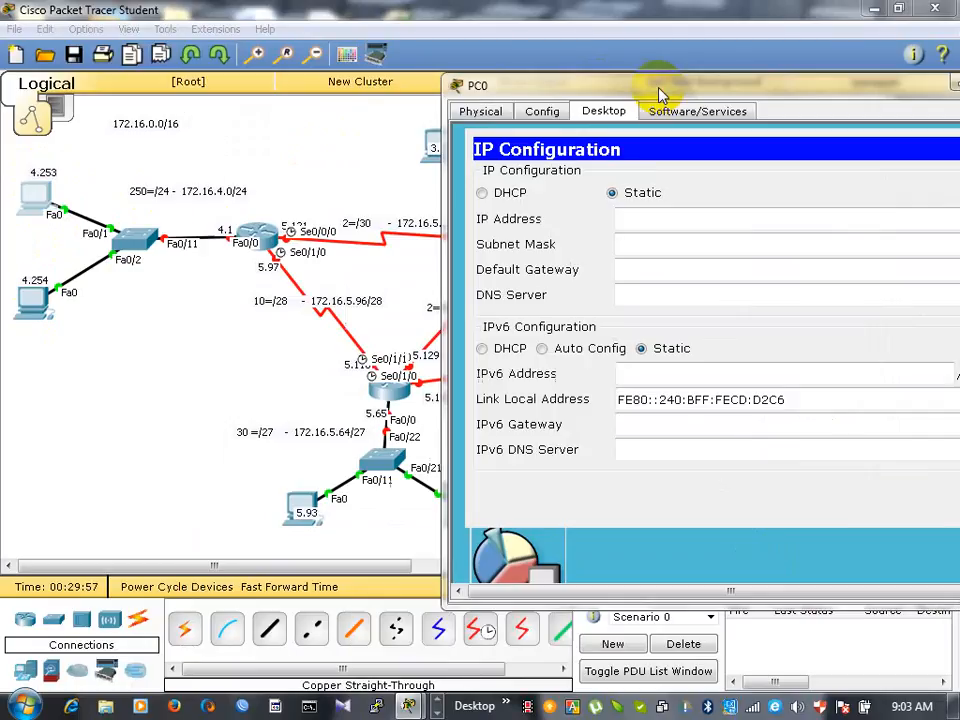
left_click(638, 219)
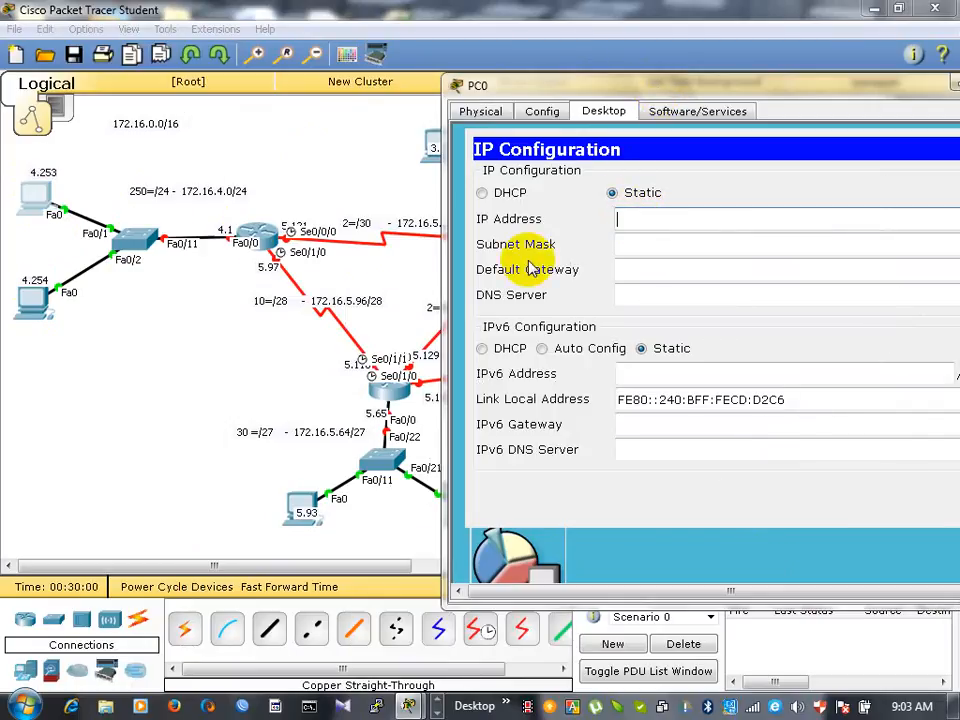
type("172.16.4.253")
key("Tab")
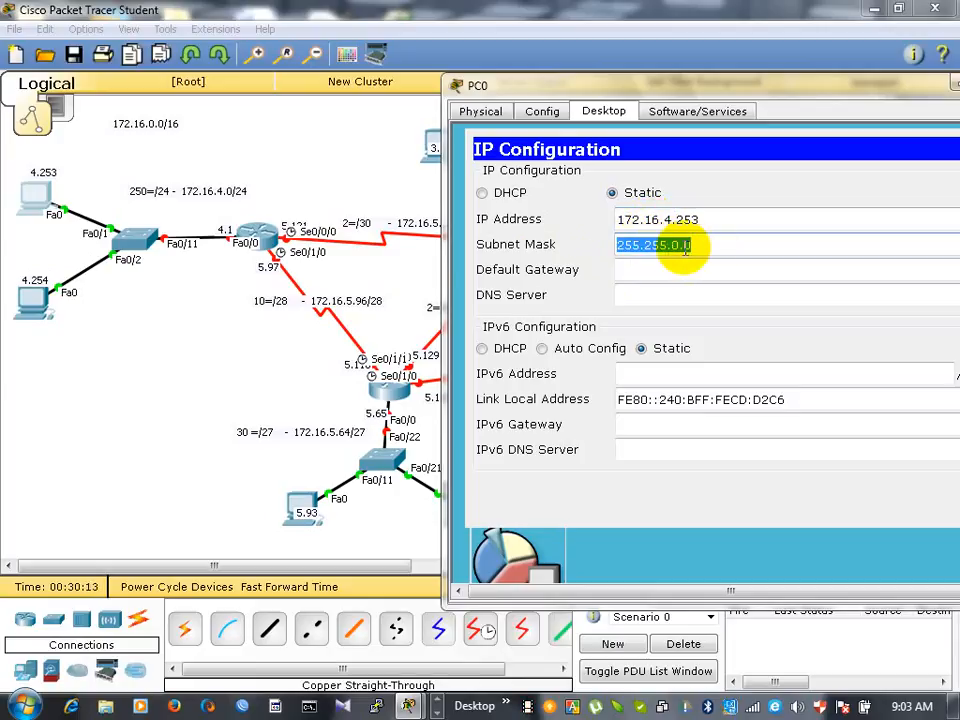
key("Escape")
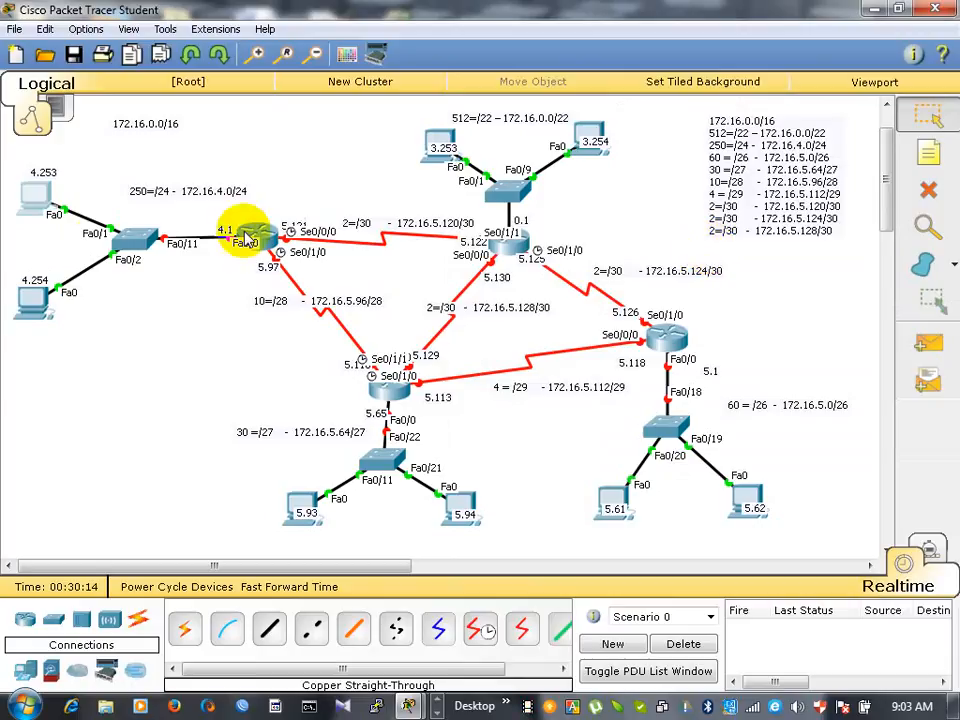
- Set the subnet mask of PC0, the 4.253 host in the 250-host network, to 255.255.255.0
left_click(30, 201)
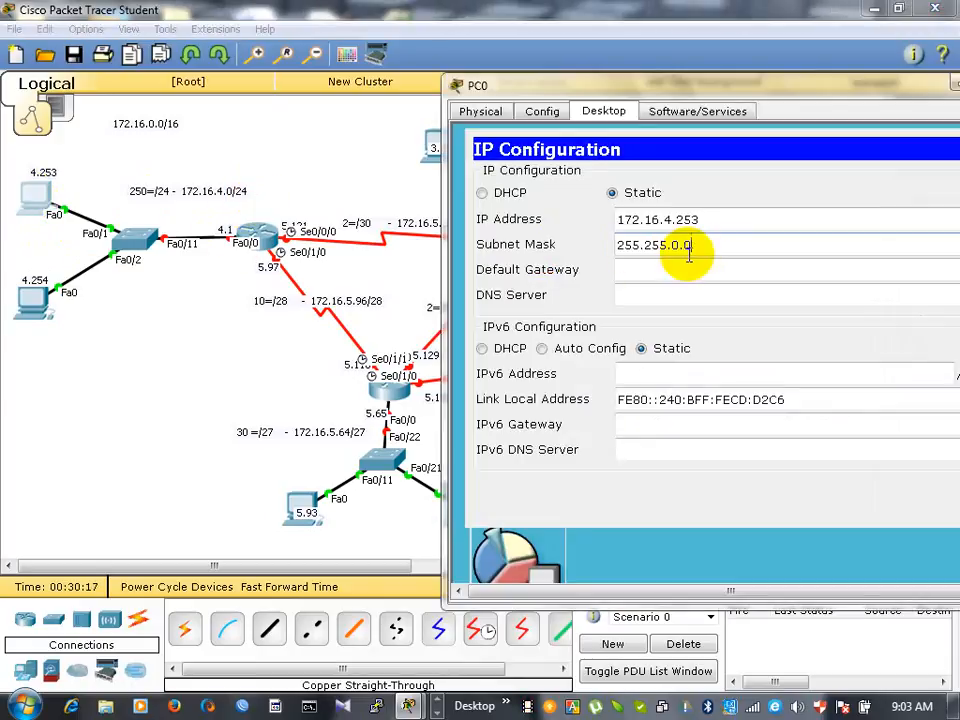
key("BackSpace")
key("BackSpace")
key("BackSpace")
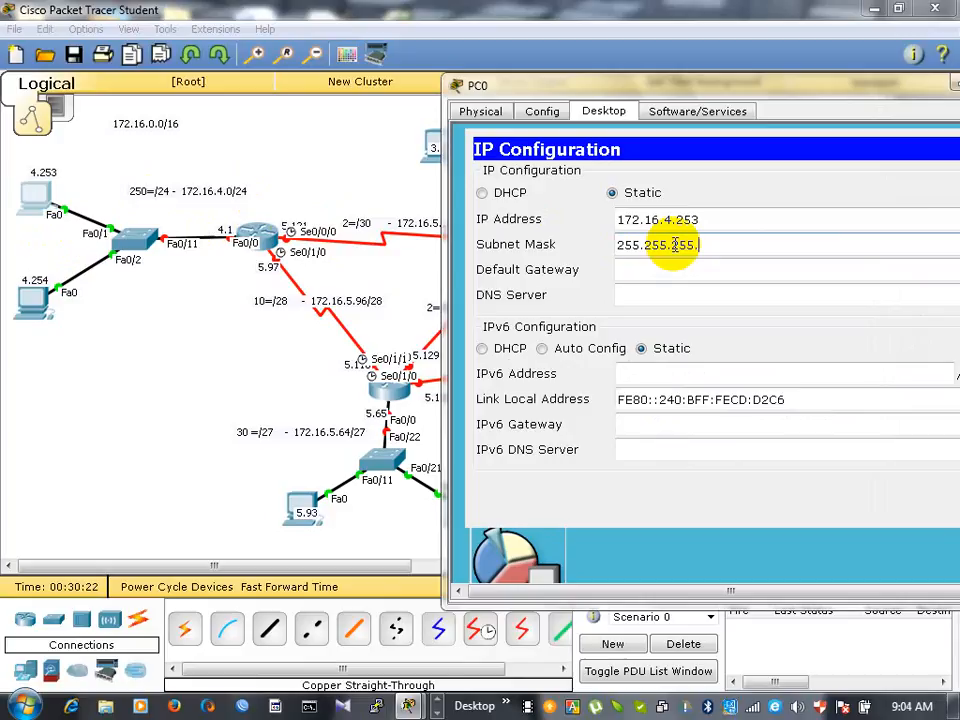
- Set PC0's default gateway to 172.16.4.1, copy that address and close PC0's settings
left_click(643, 270)
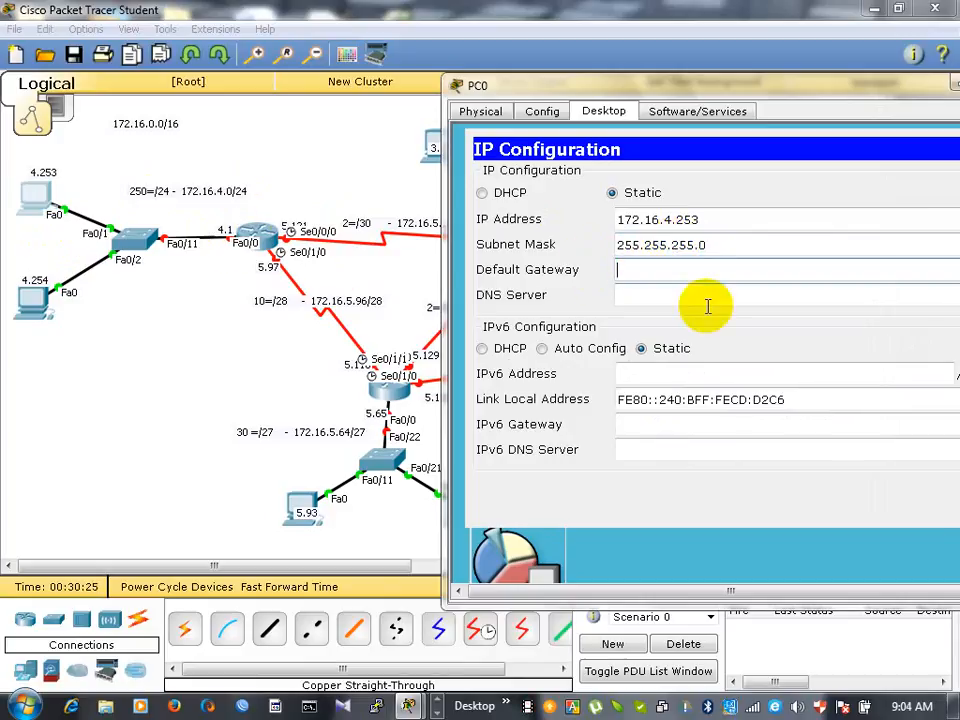
type("172.16.4.1")
left_click_drag(699, 271, 585, 283)
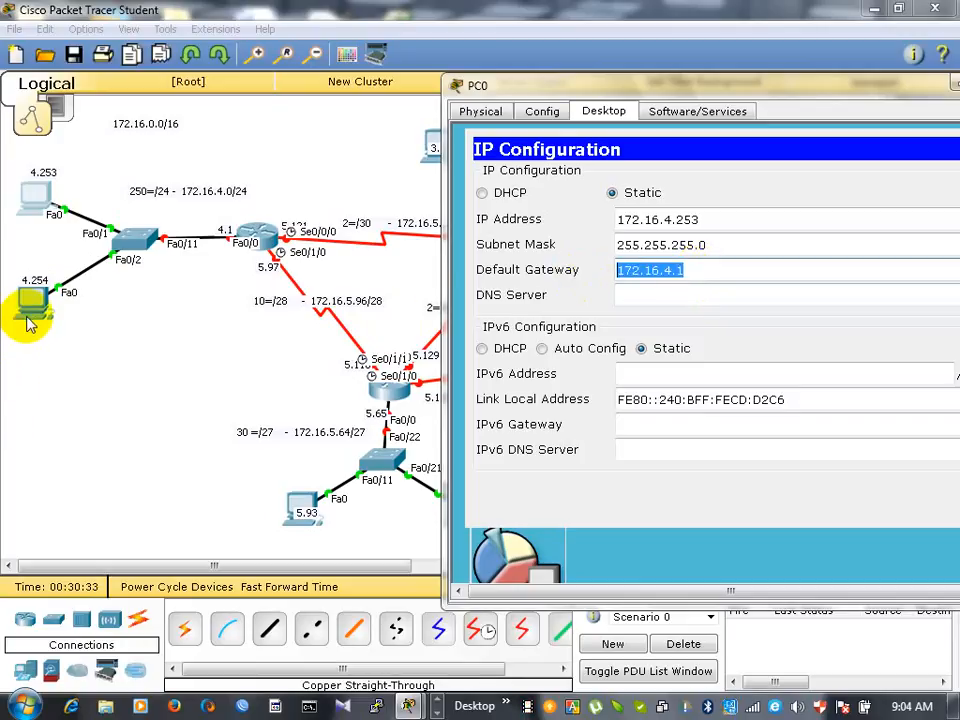
double_click(899, 86)
left_click(905, 97)
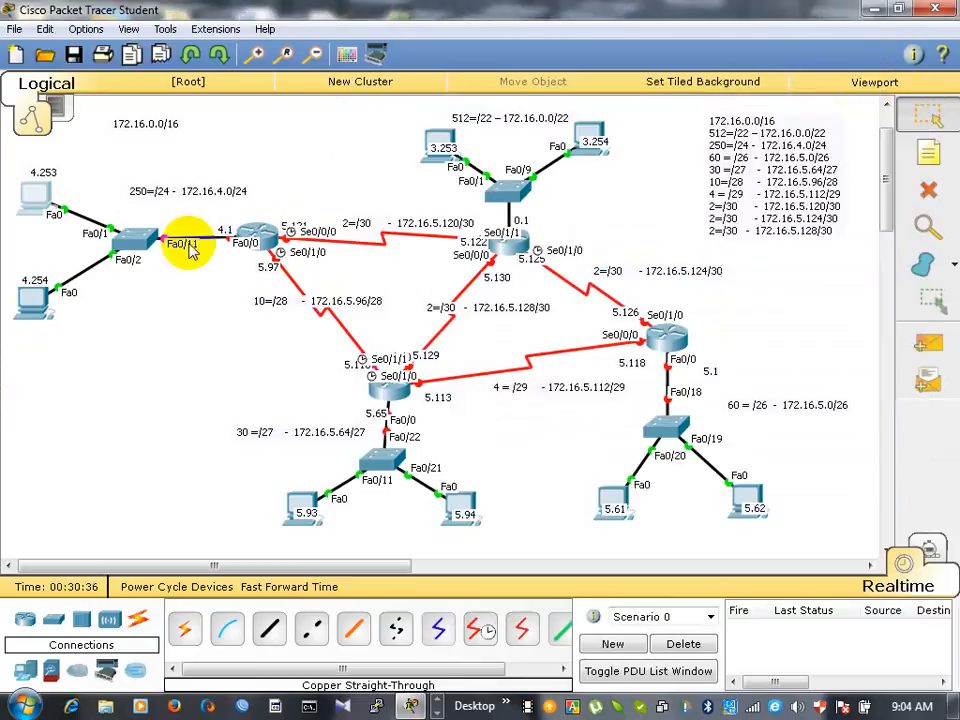
- Give PC1, the 4.254 host in the 250-host network, default gateway 172.16.4.1 and static IP address 172.16.4.254
left_click(33, 305)
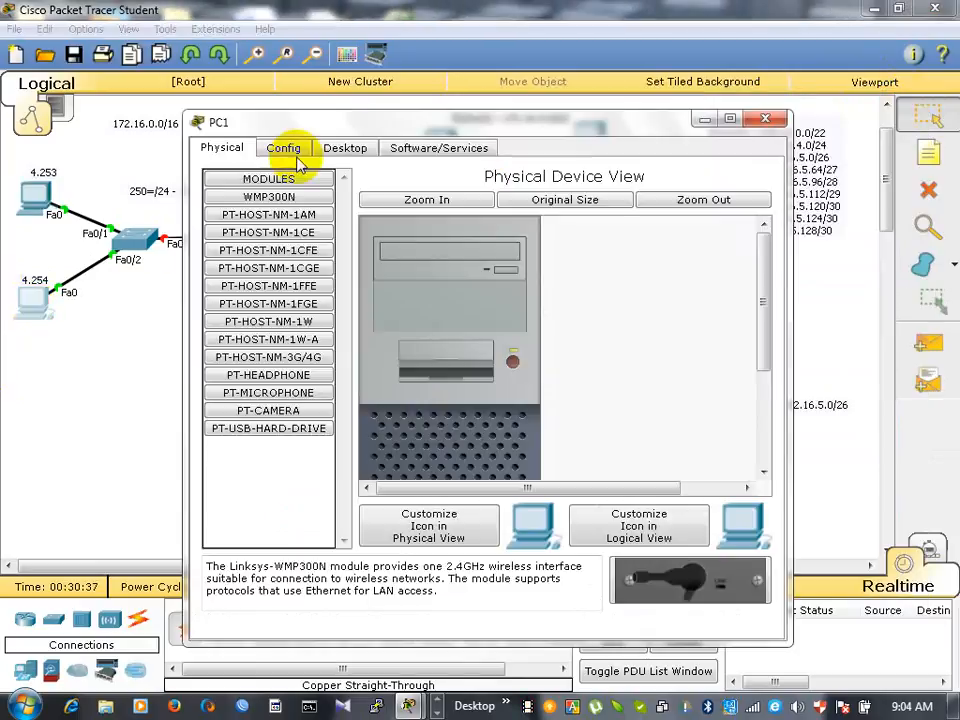
left_click(340, 147)
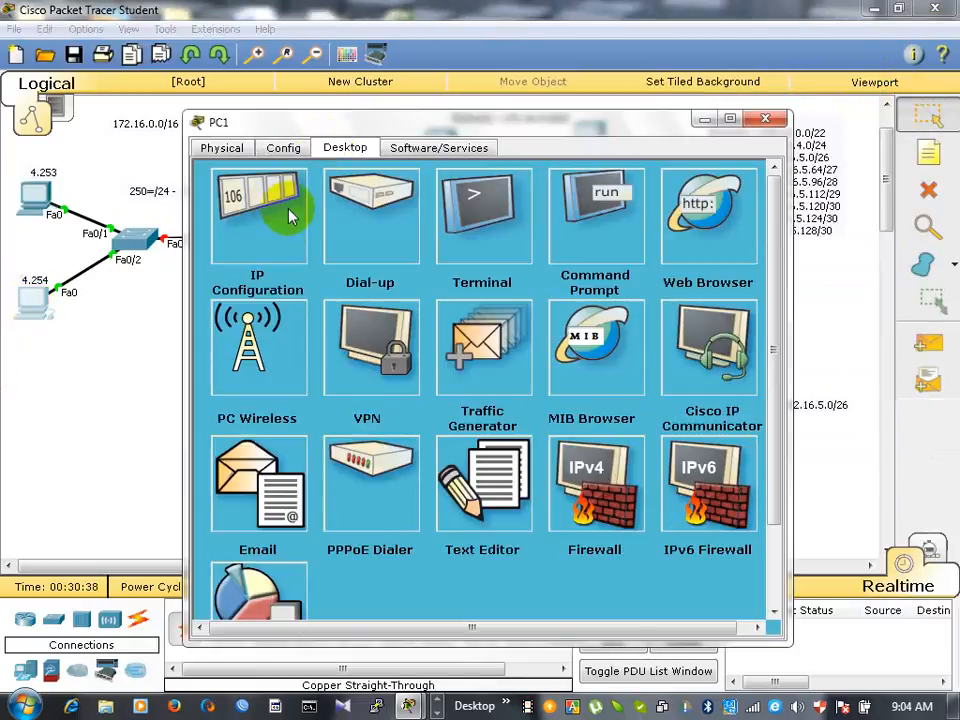
left_click(288, 218)
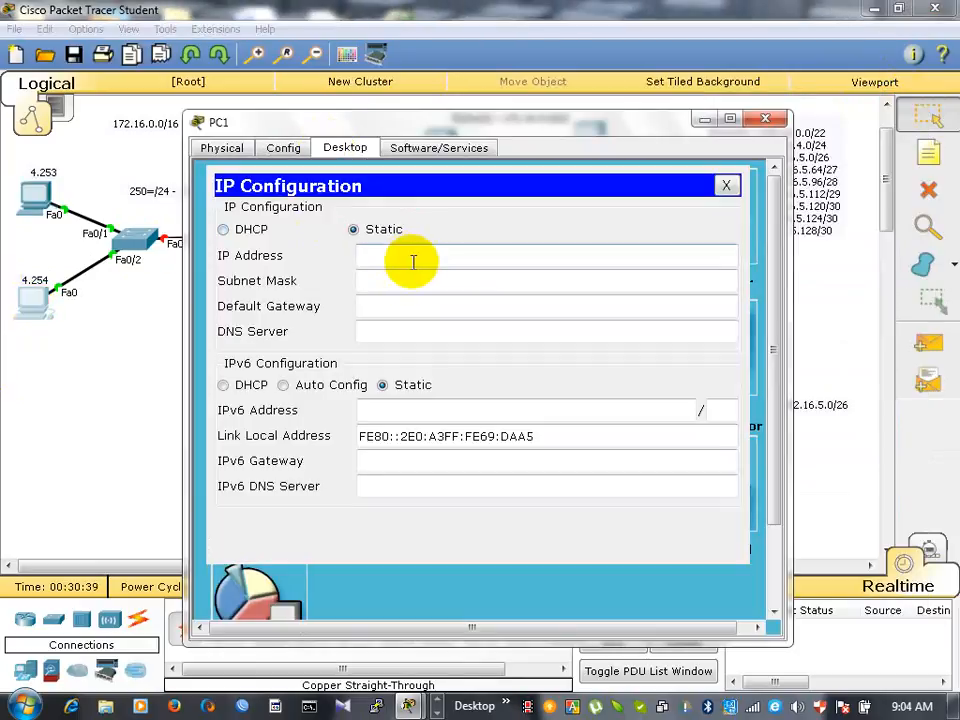
left_click(388, 309)
type("172.16.4.1")
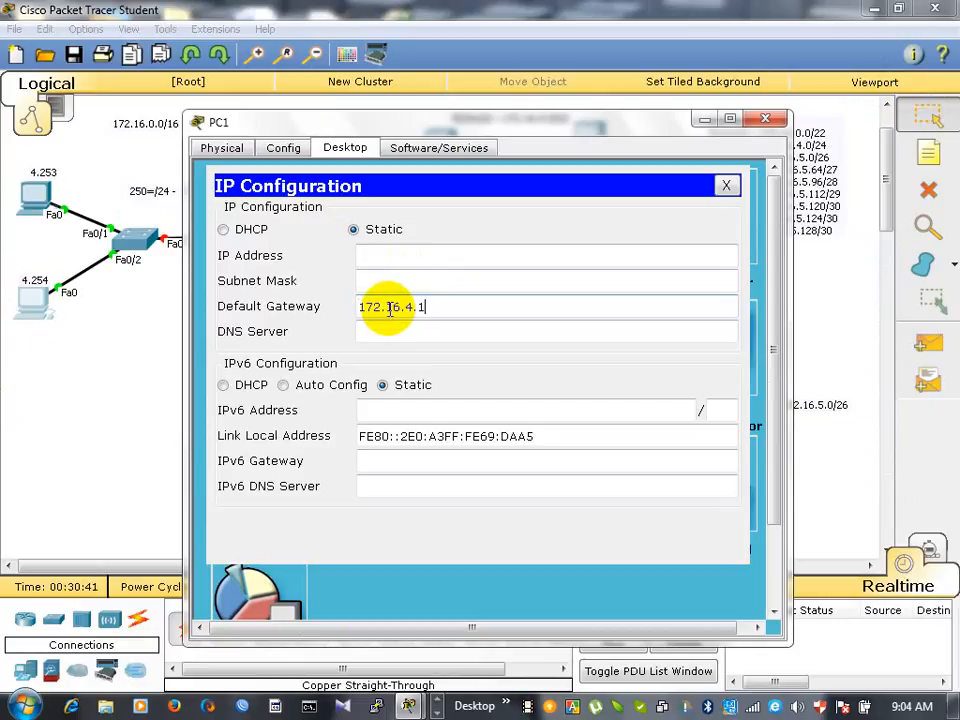
left_click(395, 253)
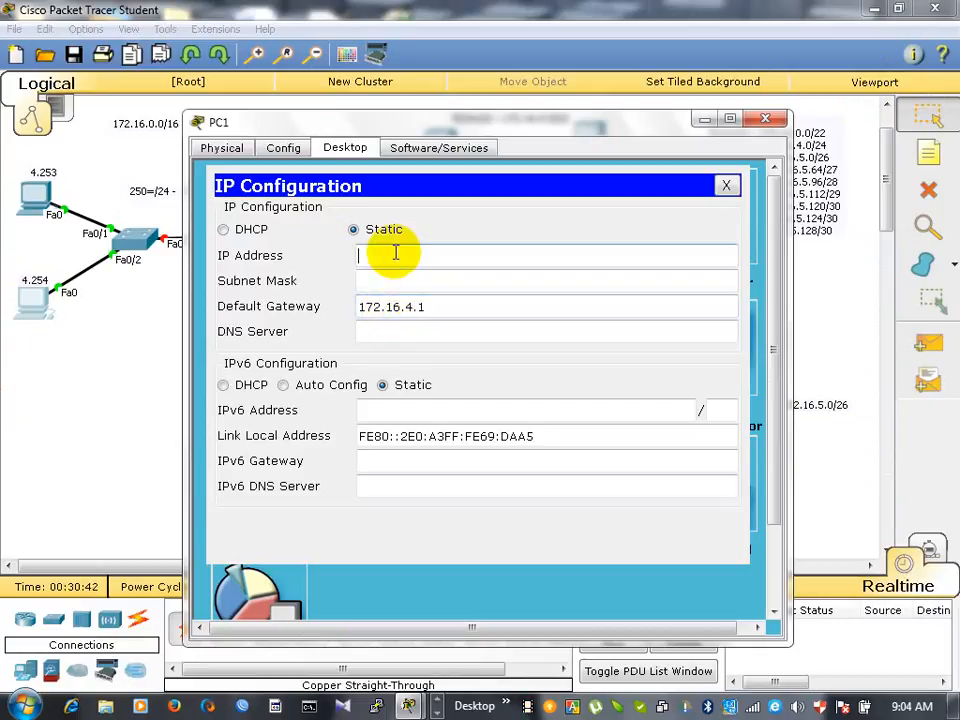
type("172.16.4.1")
- Set PC1's subnet mask to 255.255.255.0 and return to the topology
left_click(457, 277)
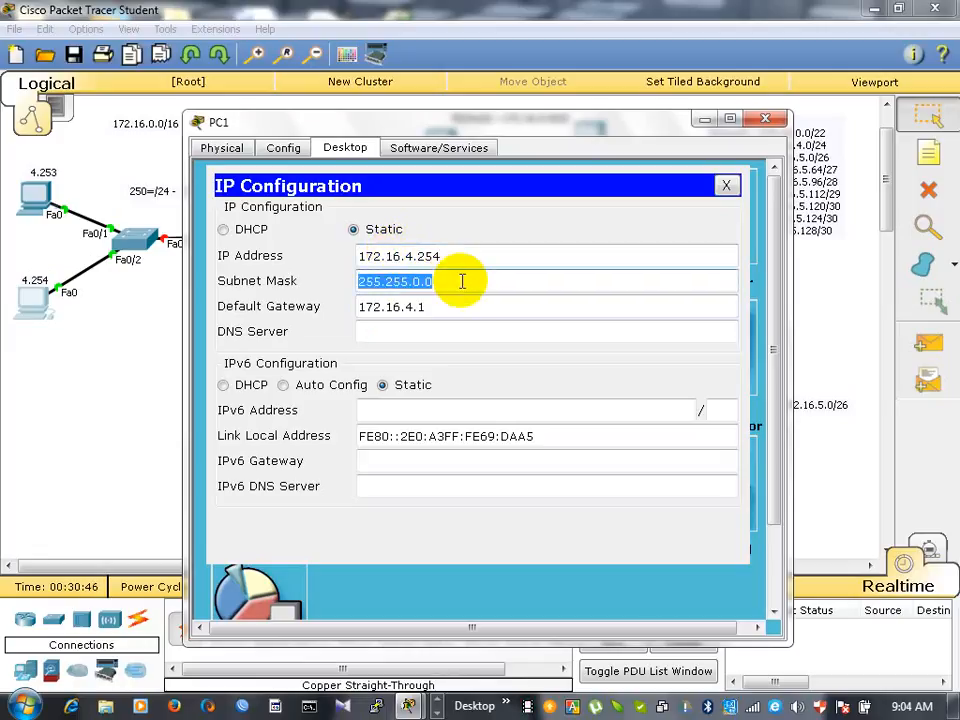
left_click(462, 281)
type("2")
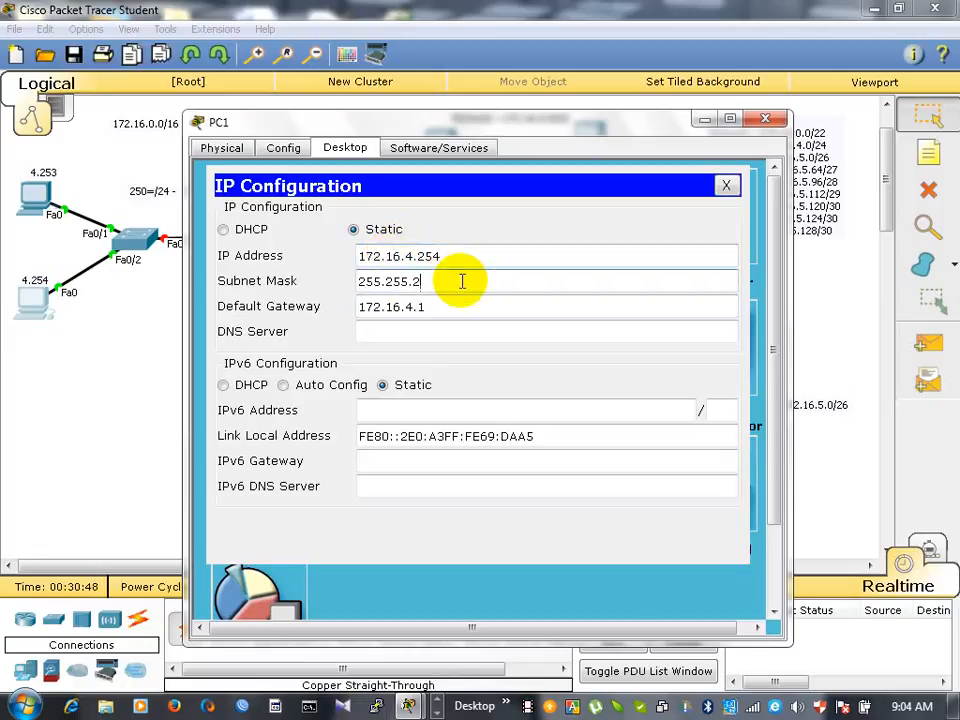
type("55.0")
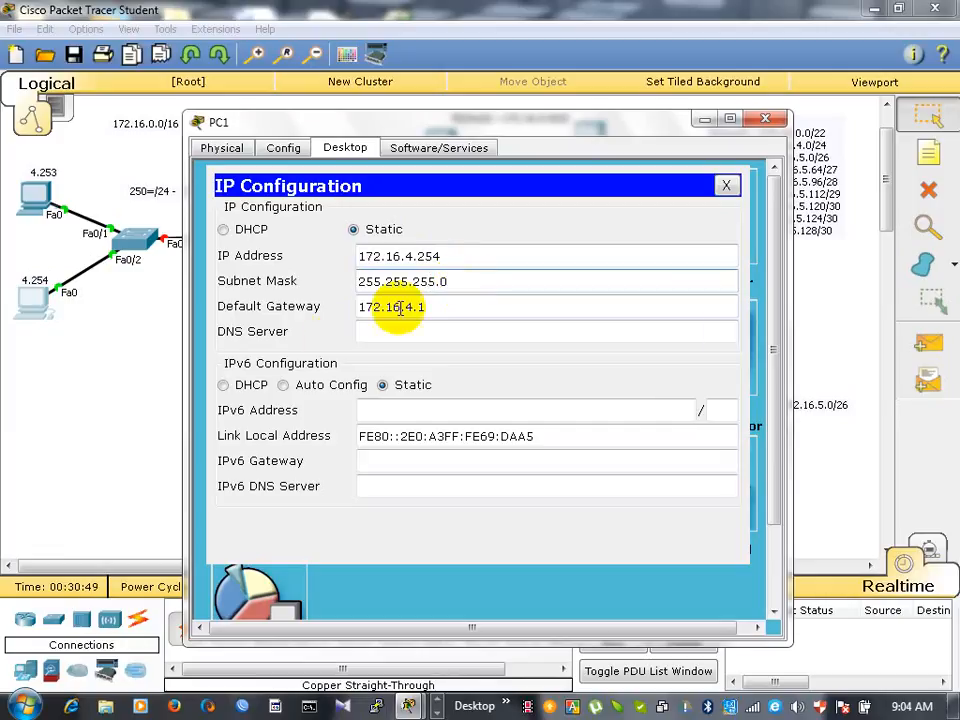
left_click(97, 397)
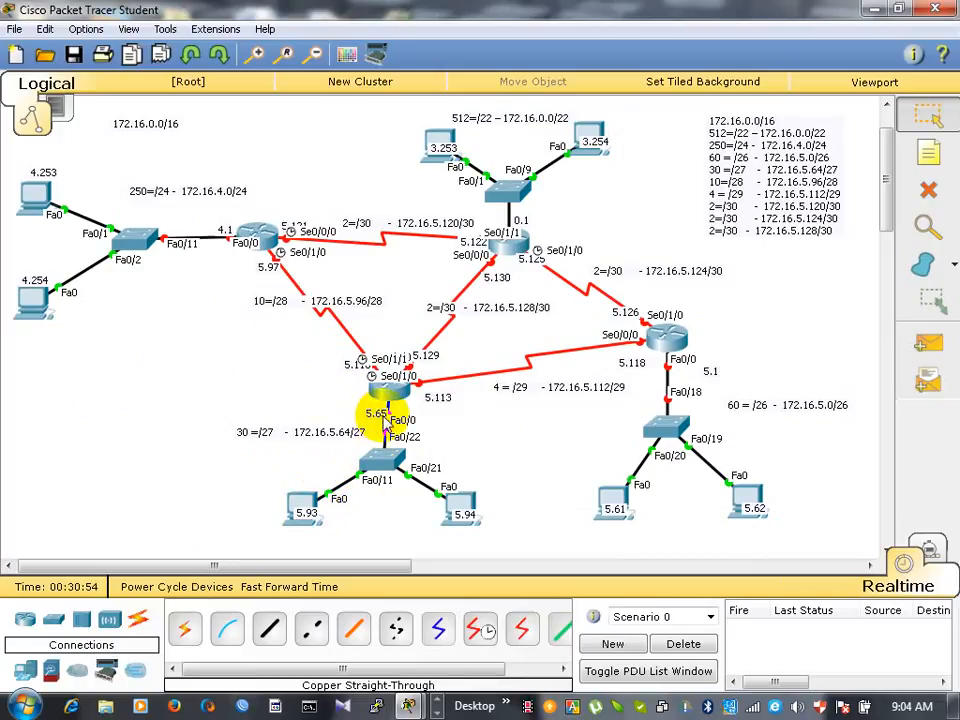
- Set the static IP address of PC4, labelled 5.93 in the 30-host network, to 172.16.5.93
left_click(300, 505)
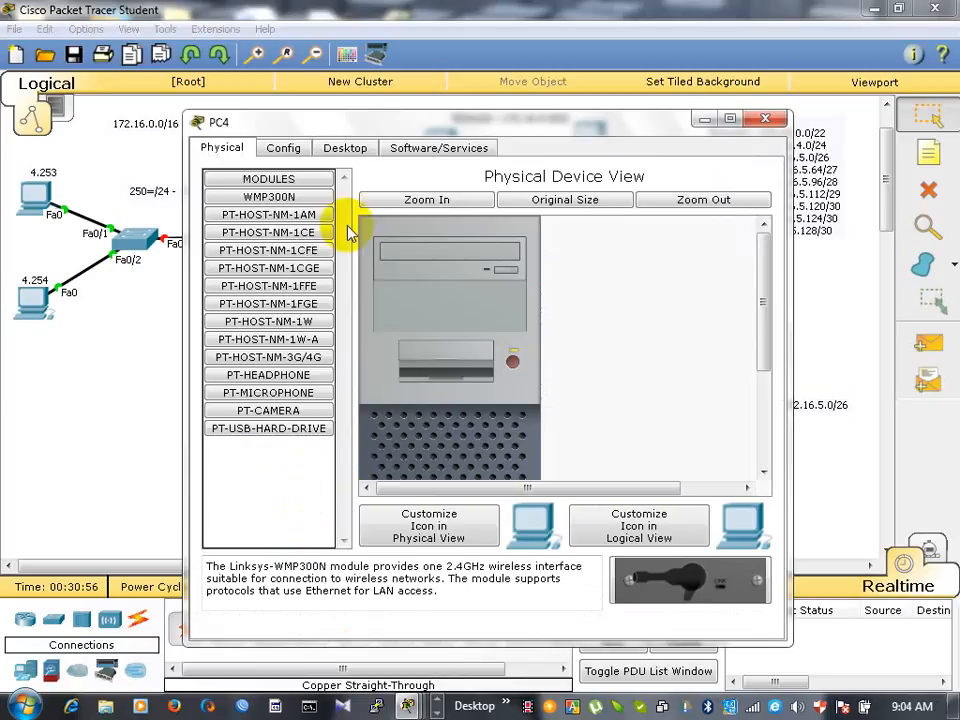
left_click(344, 148)
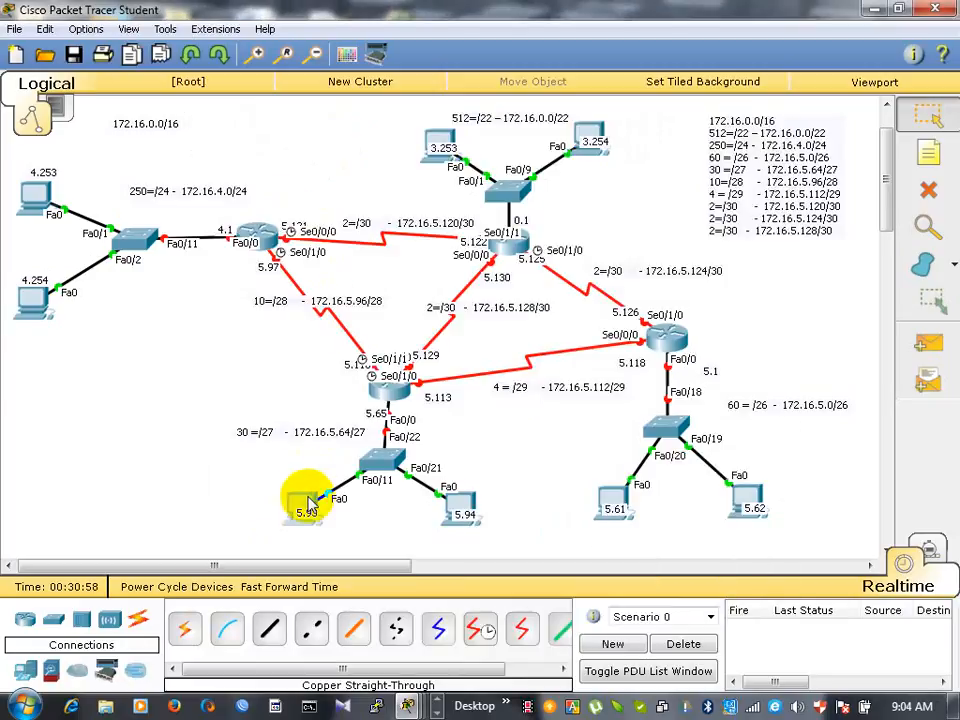
left_click(308, 505)
left_click(287, 249)
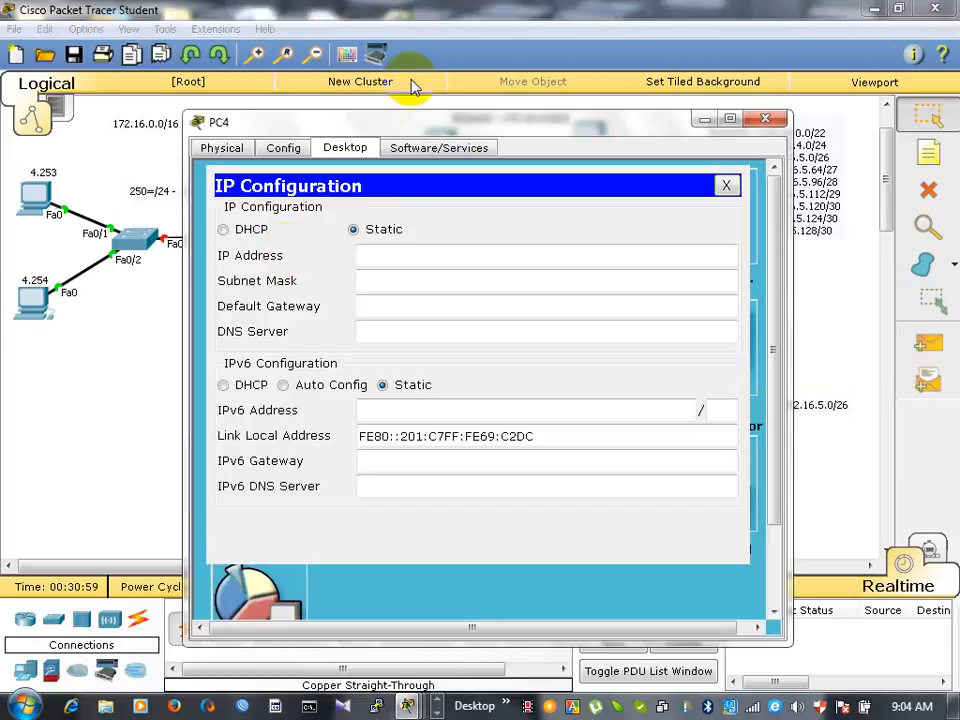
left_click_drag(396, 131, 689, 119)
left_click(671, 243)
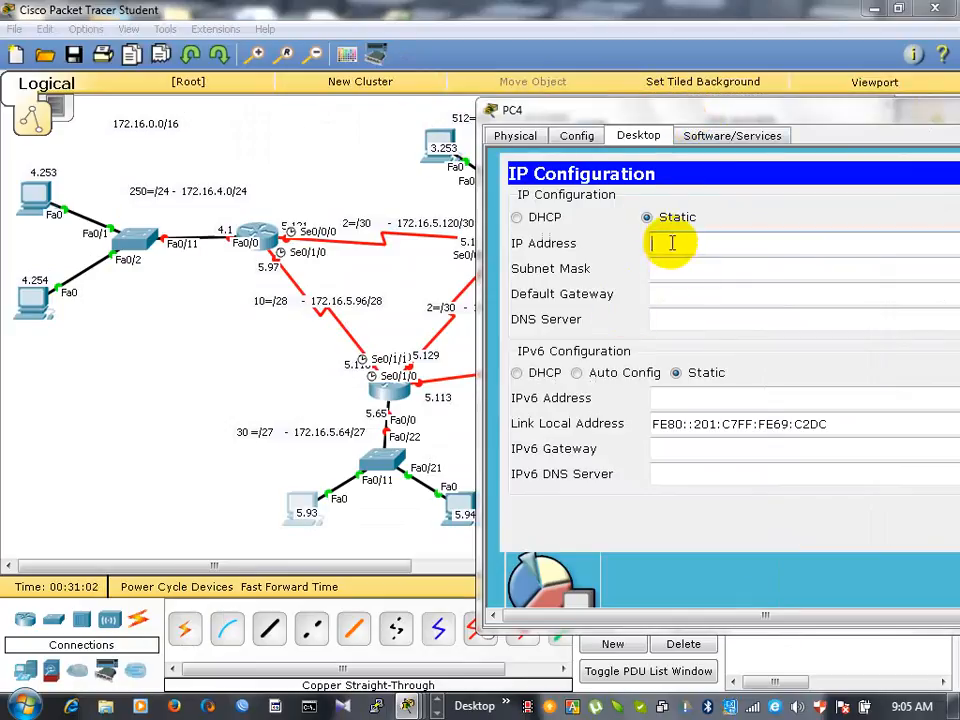
type("172.16.")
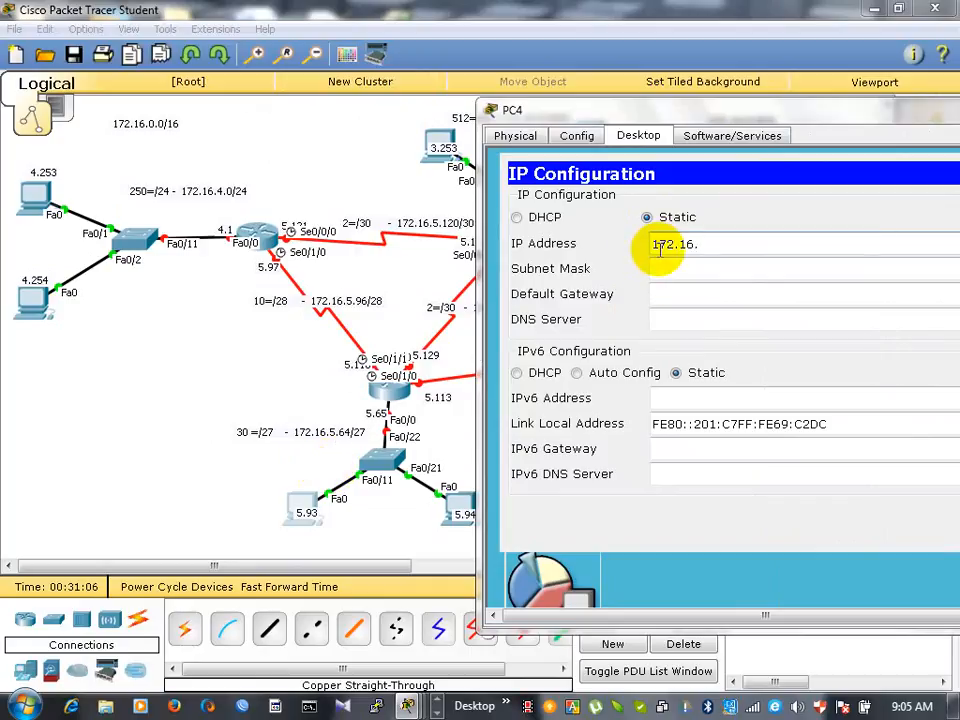
type("5.93")
- Replace PC4's default subnet mask with the /27 mask 255.255.255.224
key("Tab")
key("End")
key("BackSpace")
key("BackSpace")
key("BackSpace")
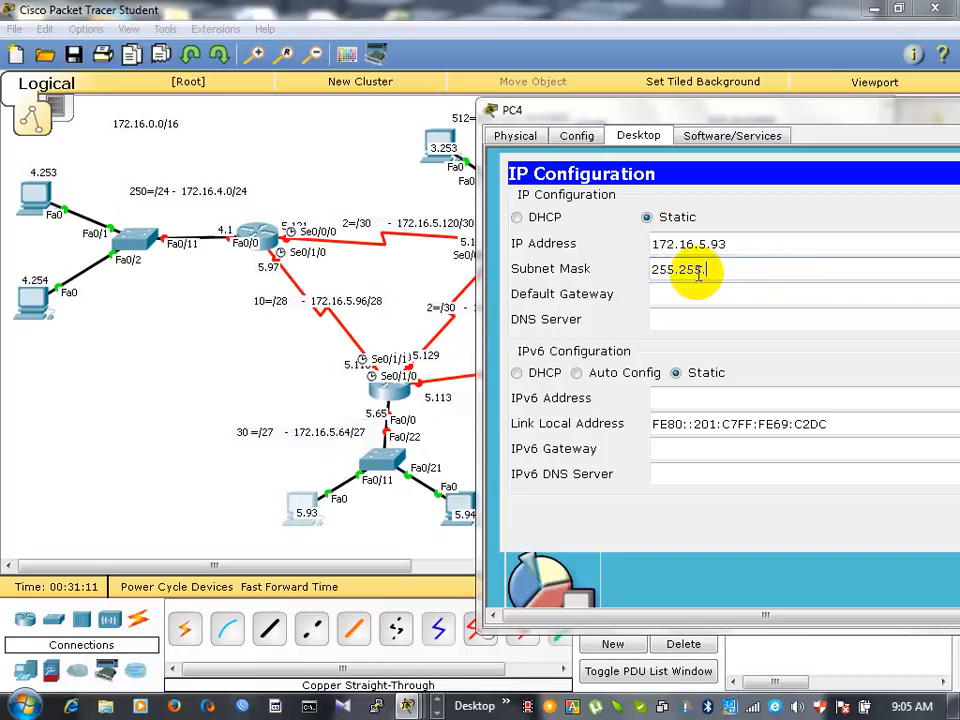
type("2")
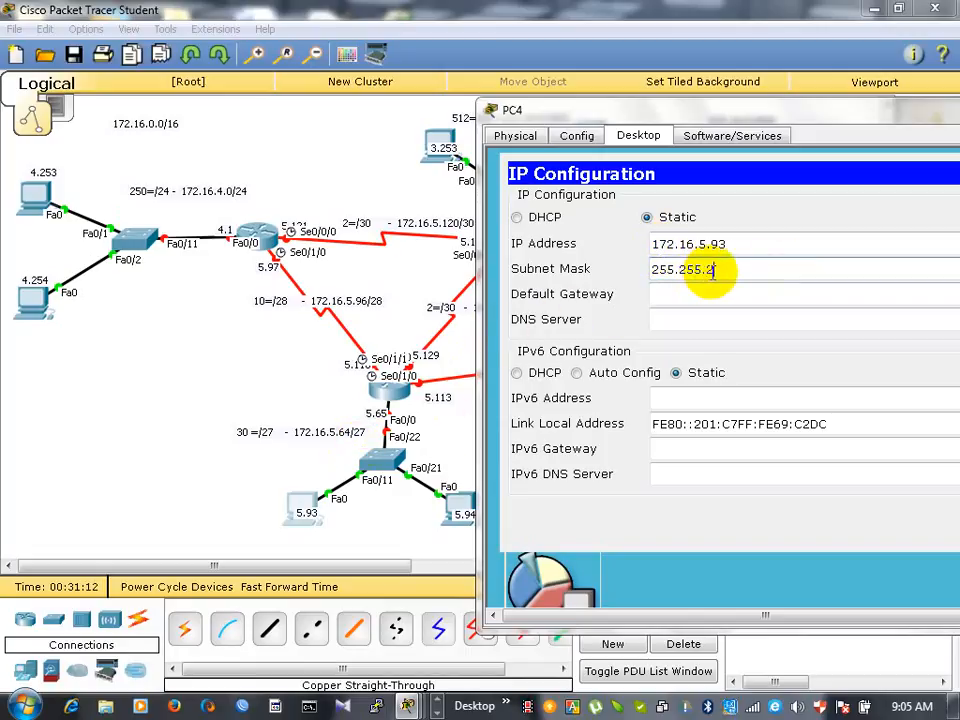
type("55")
type(".224")
- Set PC4's default gateway to the router port address 172.16.5.65, copy that address and close PC4's settings
key("Tab")
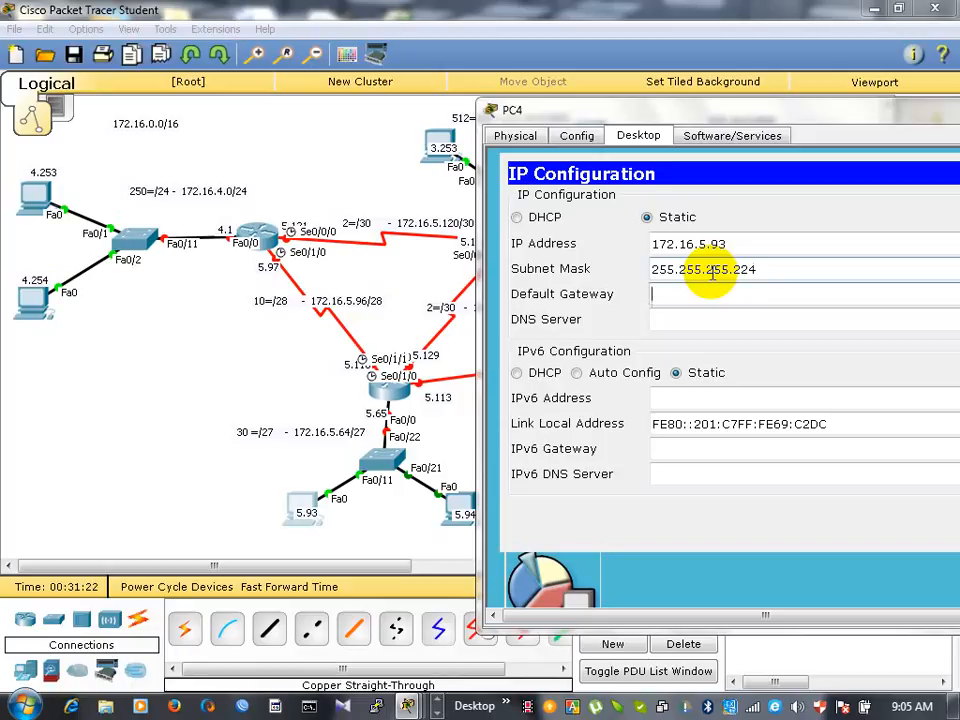
type("172.16.4.1")
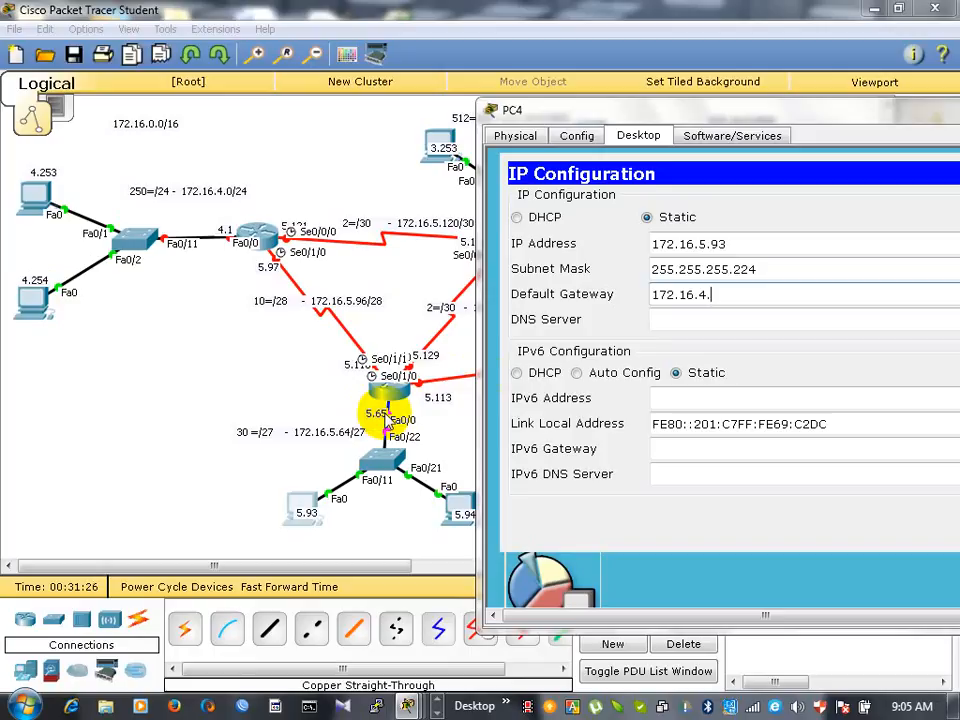
key("BackSpace")
type("5.65")
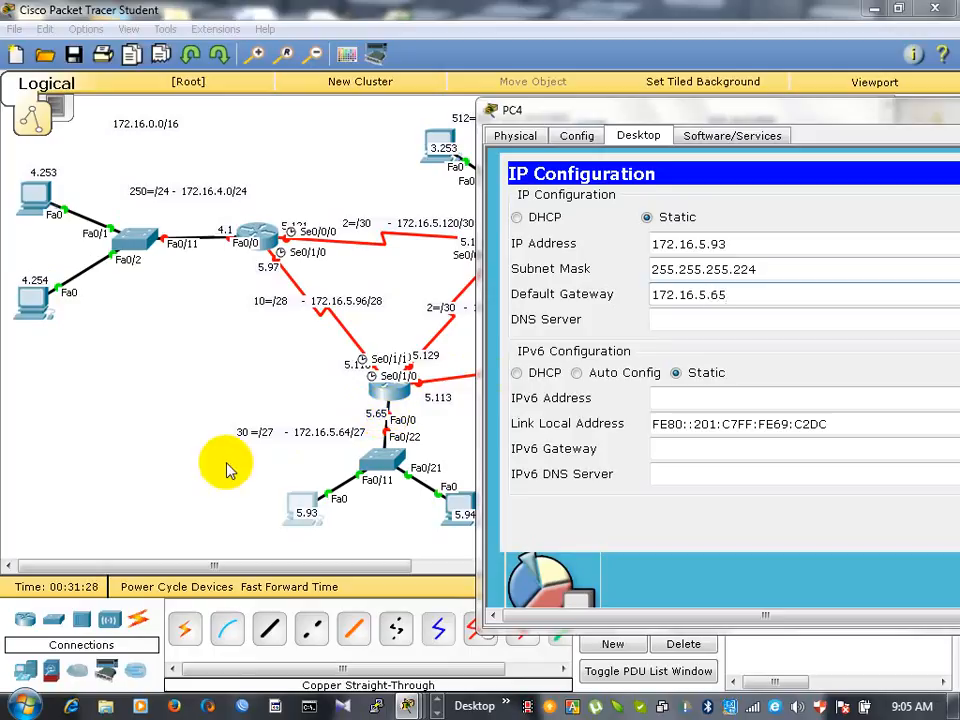
left_click_drag(739, 297, 650, 295)
key("ctrl+c")
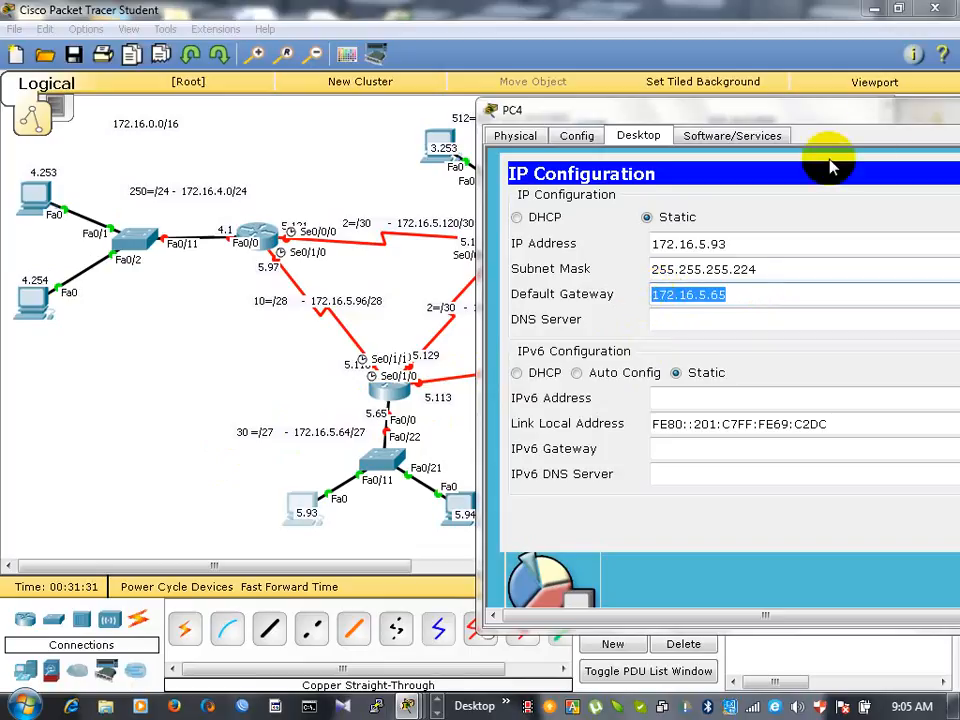
left_click_drag(887, 113, 589, 129)
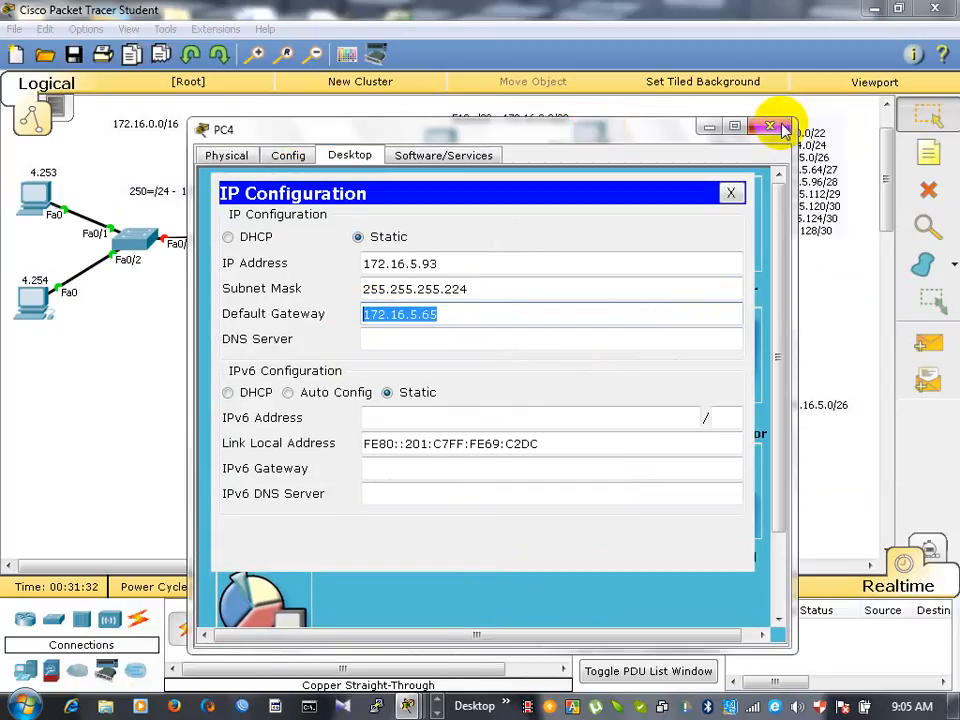
left_click(782, 124)
- Set the default gateway of PC5, labelled 5.94 in the 30-host network, to the copied address 172.16.5.65
left_click(464, 504)
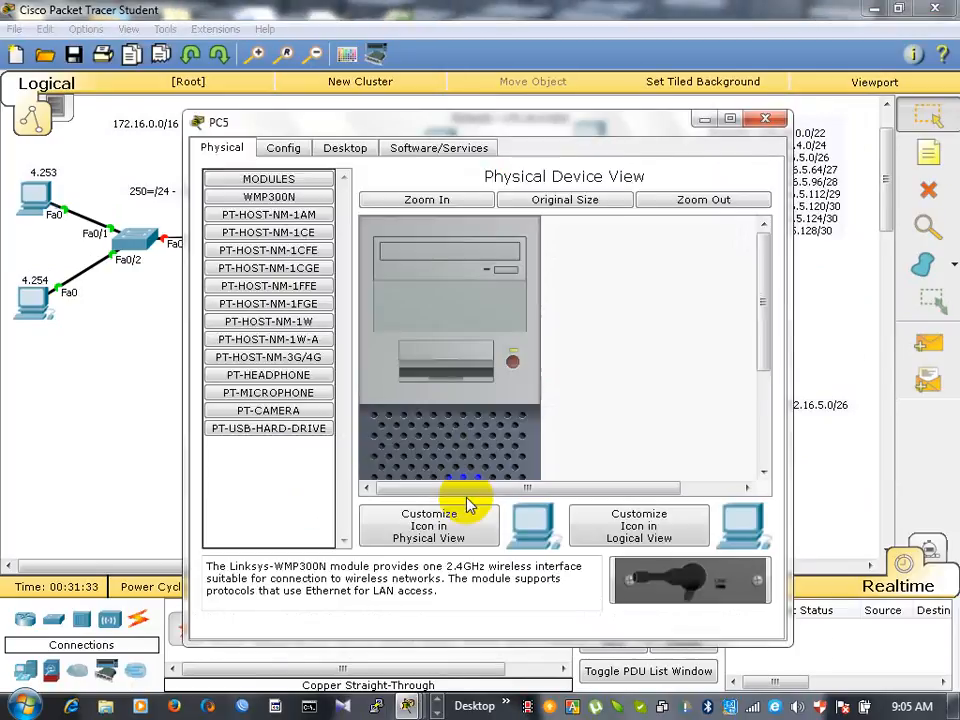
left_click(346, 148)
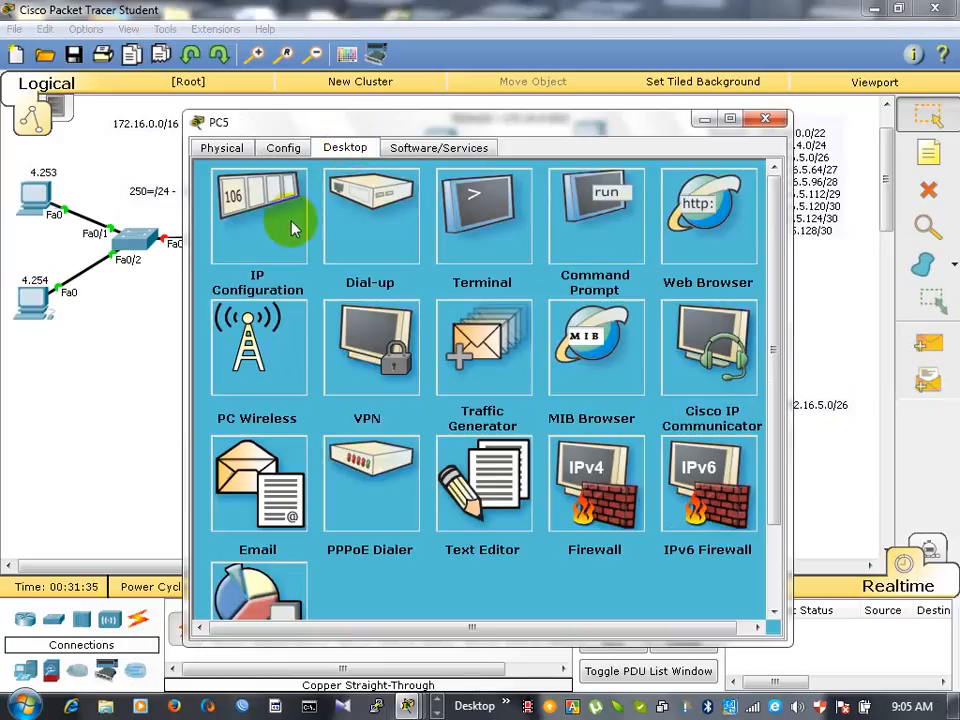
left_click(287, 222)
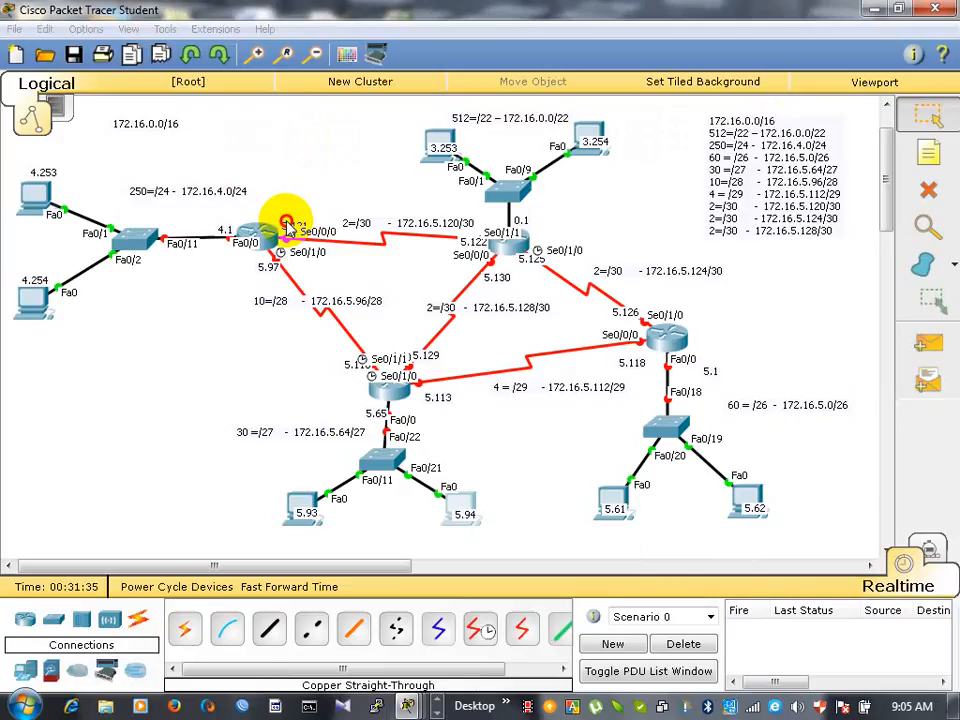
left_click(456, 500)
left_click(225, 253)
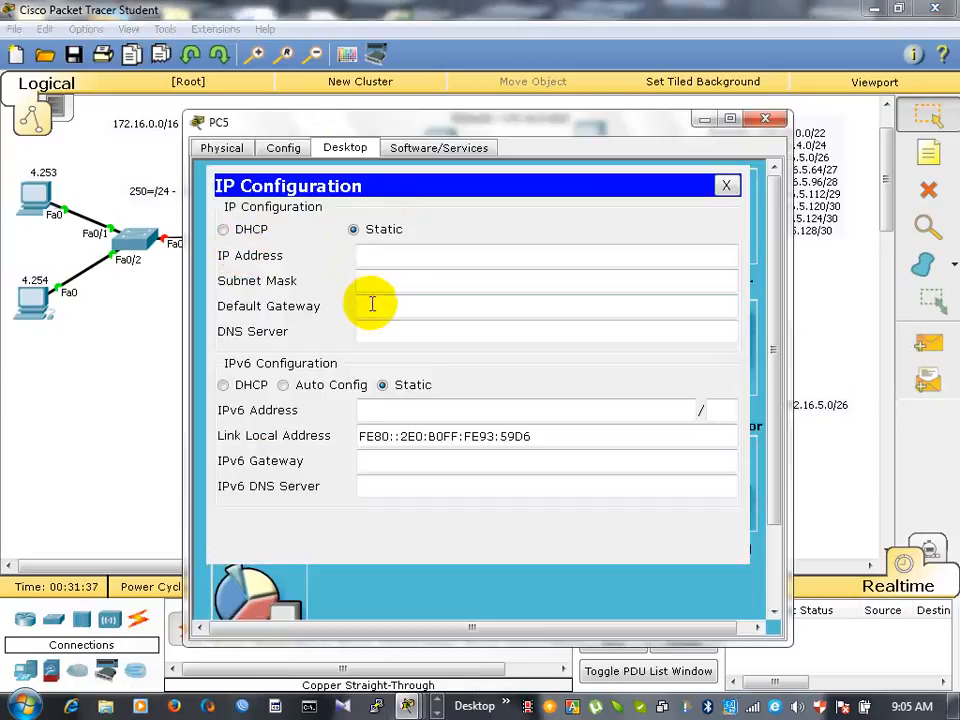
left_click(371, 305)
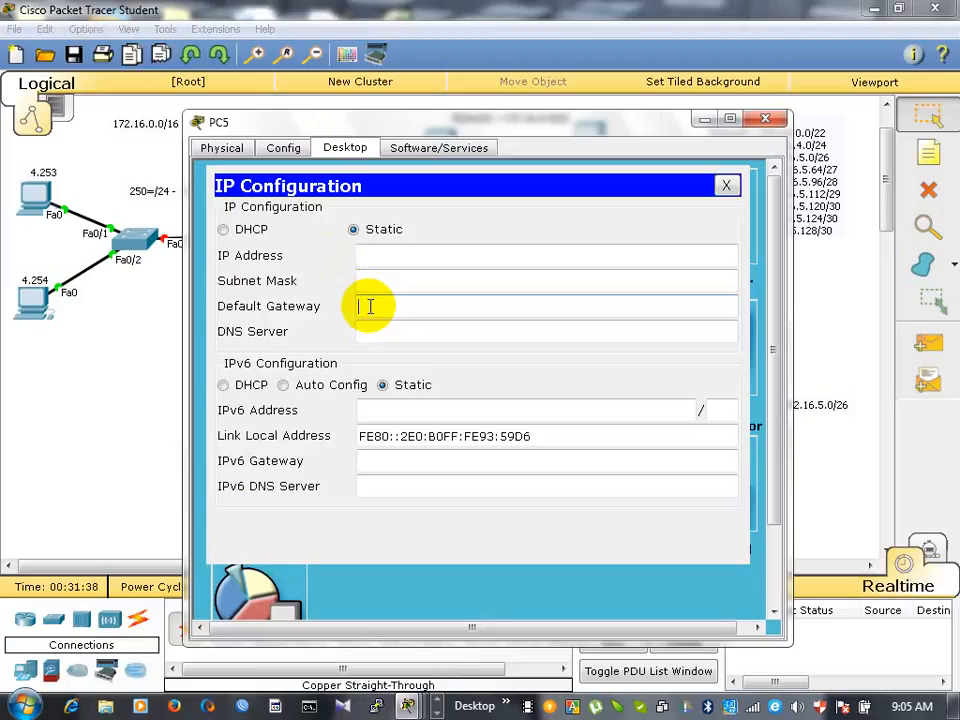
key("ctrl+v")
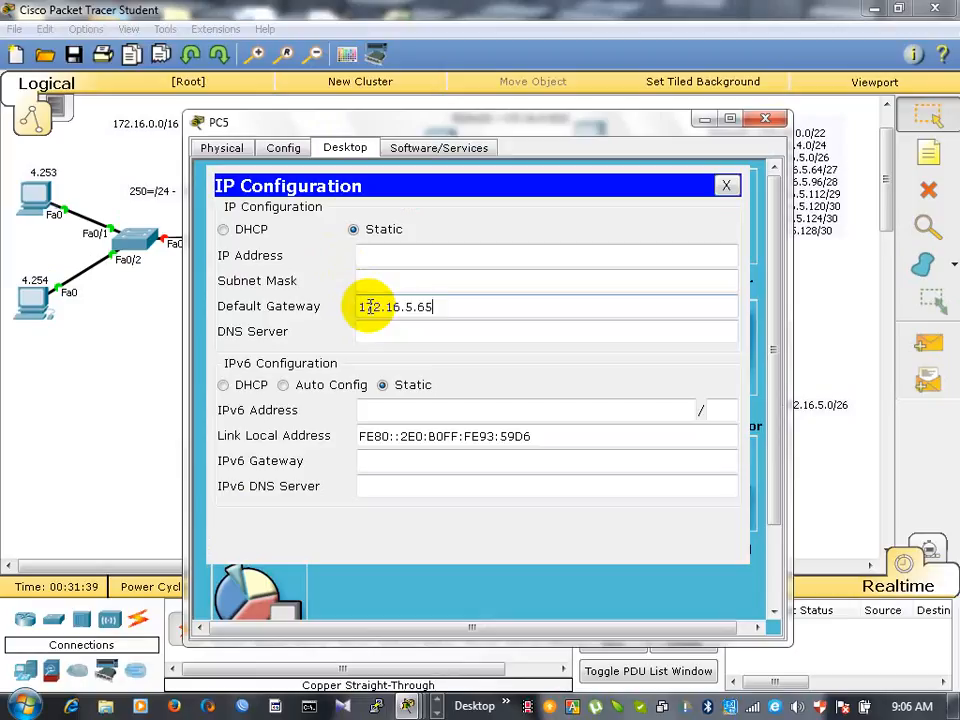
- Set PC5's static IP address to 172.16.5.94, editing the last octet of the copied gateway address
left_click(390, 254)
key("ctrl+v")
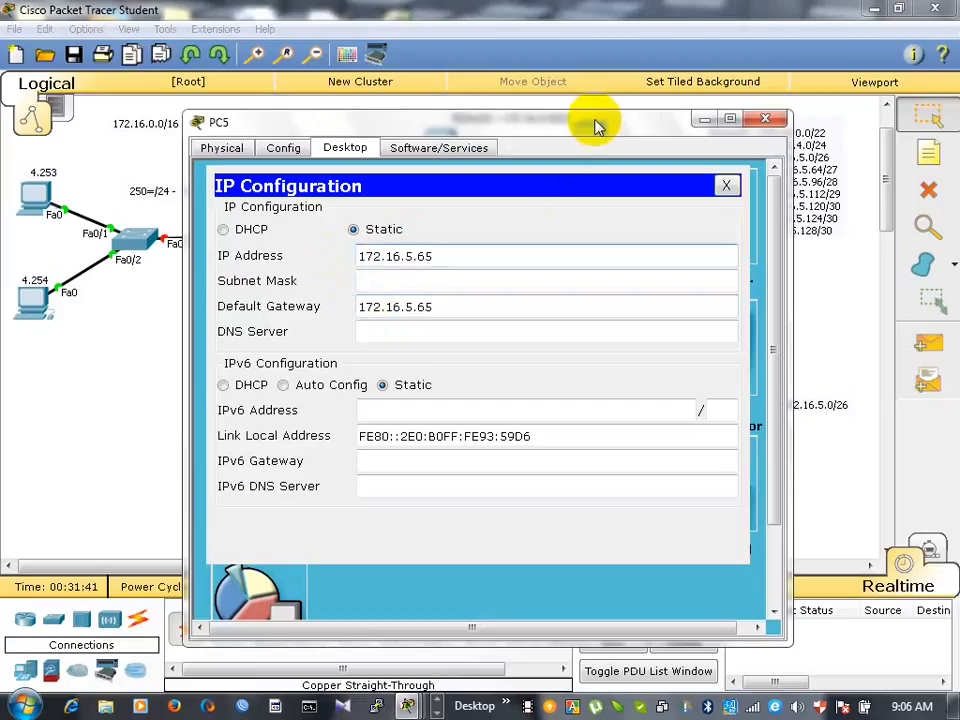
left_click_drag(597, 123, 870, 14)
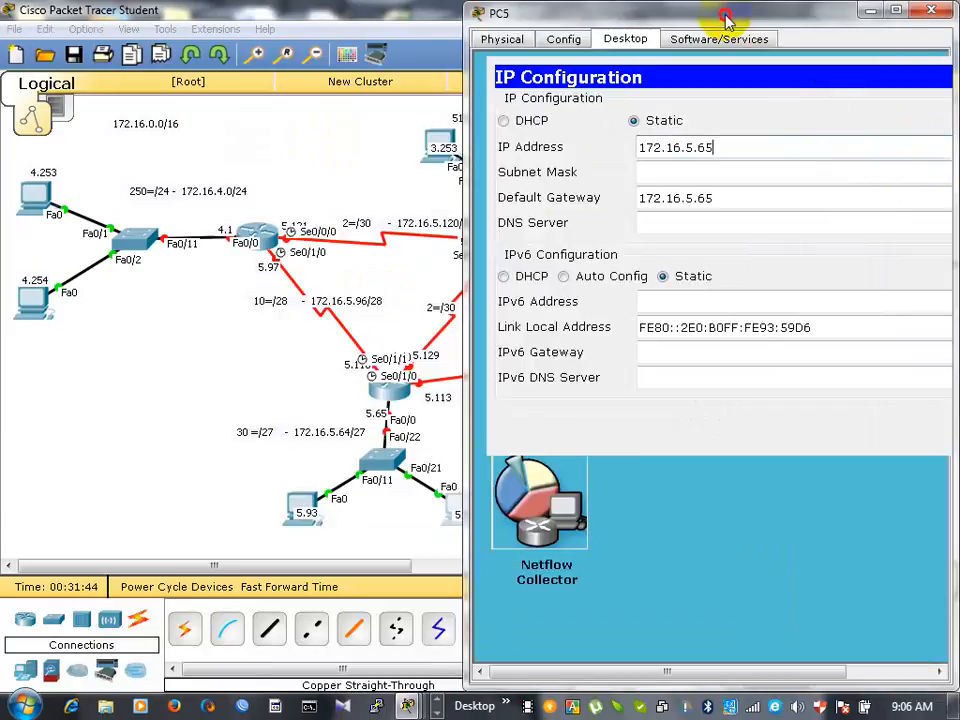
left_click(889, 80)
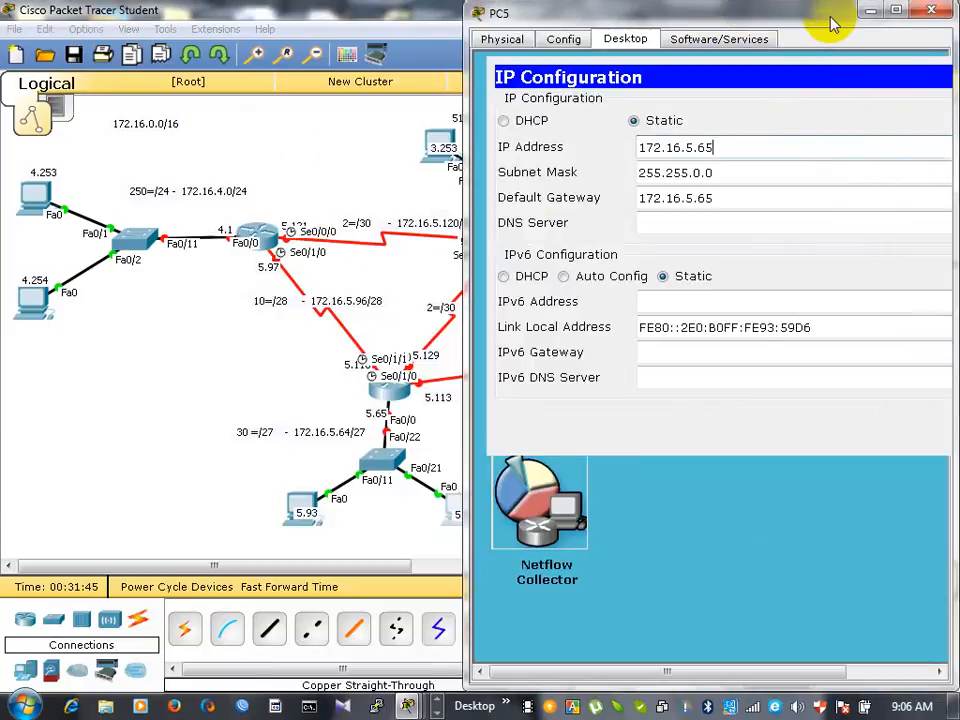
left_click_drag(836, 24, 545, 80)
key("Escape")
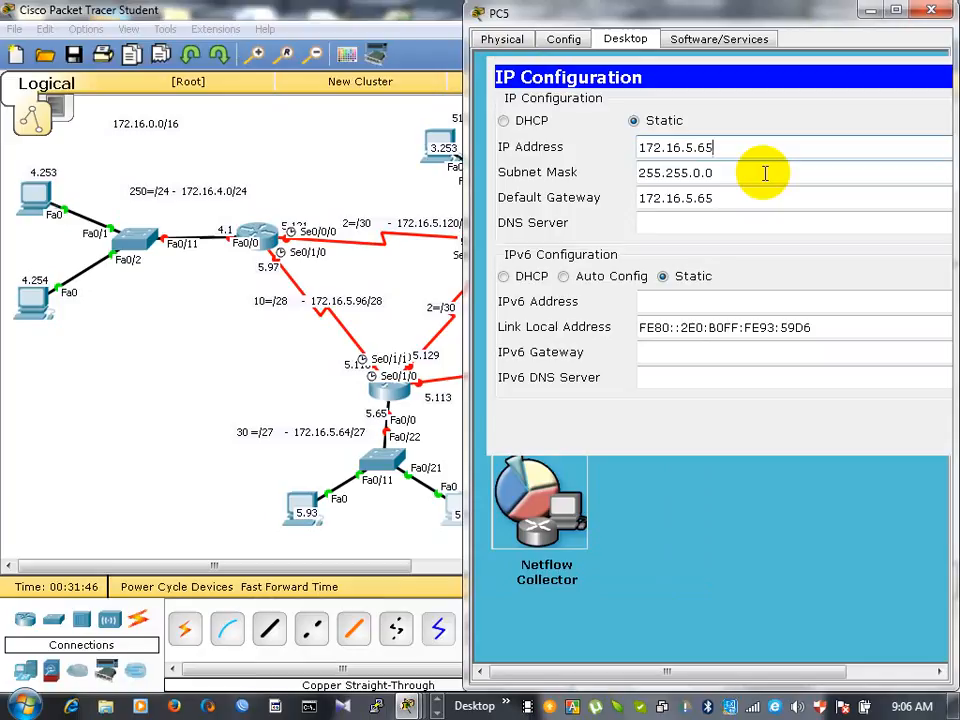
key("BackSpace")
key("BackSpace")
type("94")
- Replace PC5's default subnet mask with the /27 mask 255.255.255.224 and close its settings
left_click(737, 177)
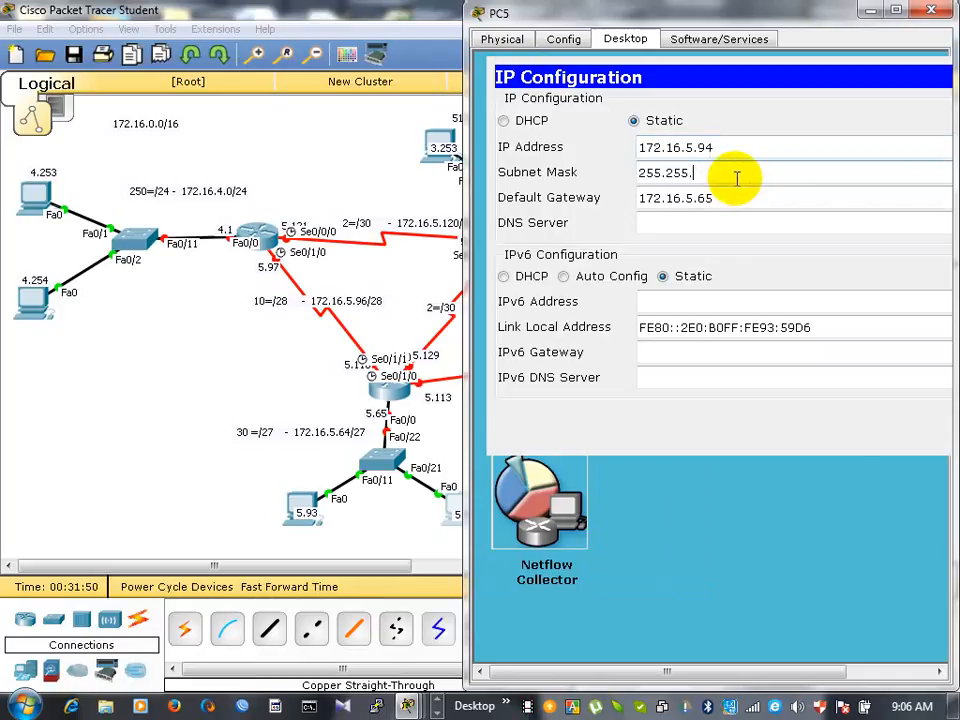
type("255.224")
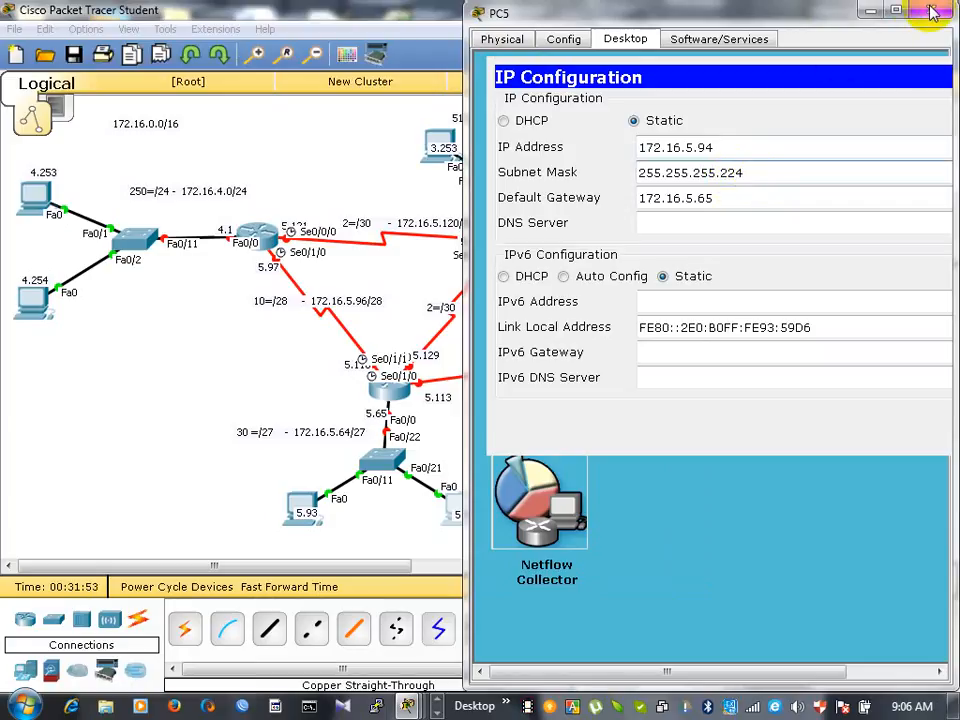
left_click(932, 12)
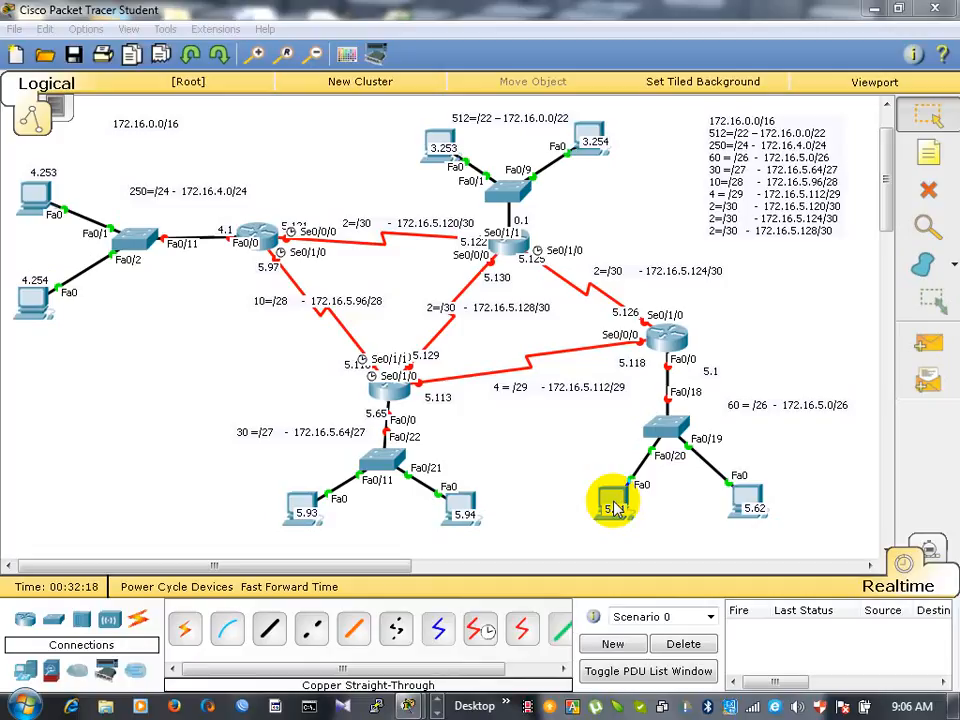
- Move the PC labelled 5.61 in the 60-host network just below its label, clear of the text
left_click_drag(612, 505, 709, 444)
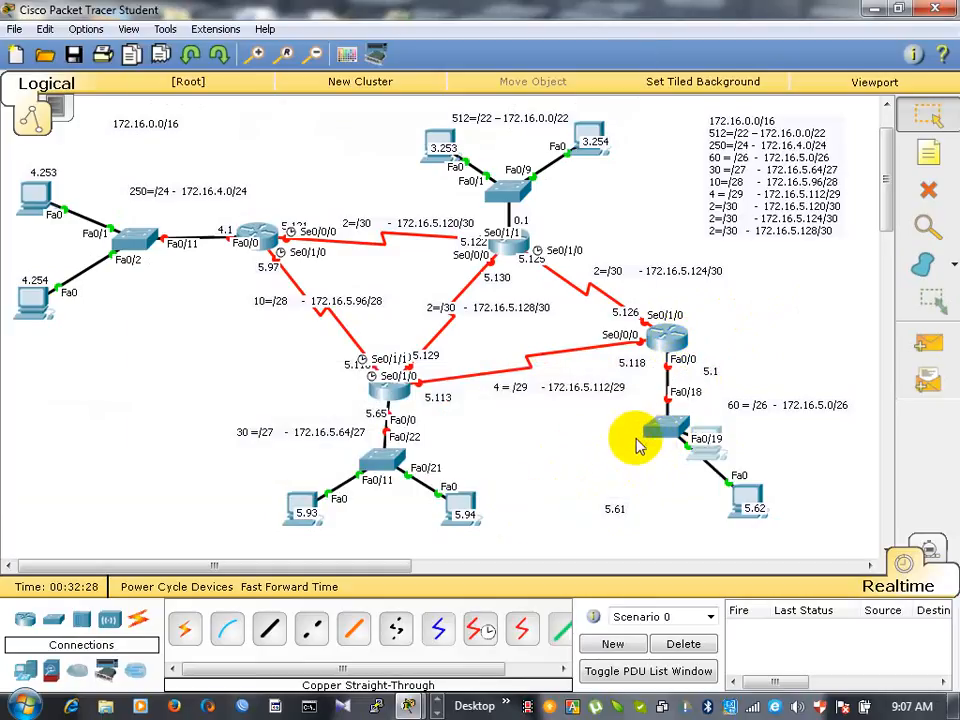
left_click(701, 468)
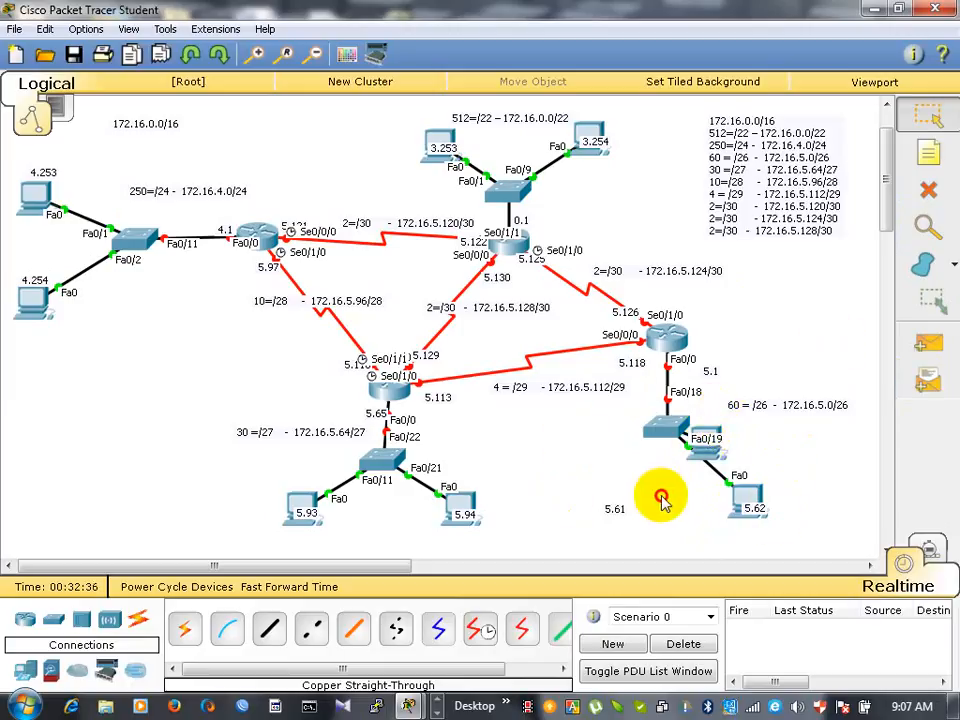
left_click_drag(703, 440, 643, 544)
left_click(932, 122)
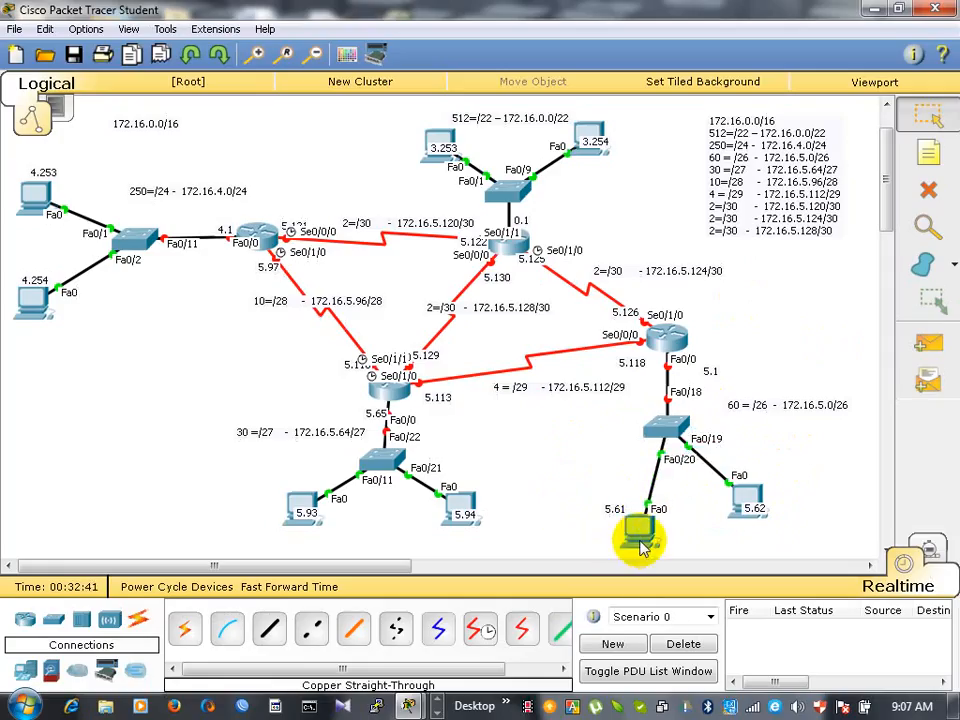
- Open the IP configuration of PC6, labelled 5.61 in the 60-host network
left_click(641, 545)
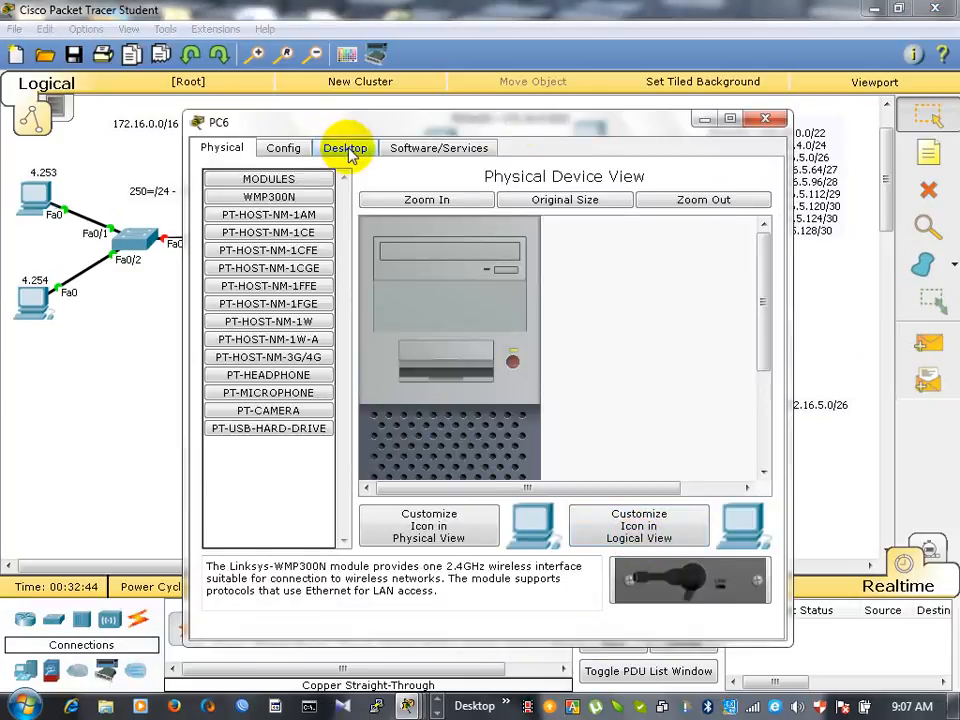
left_click(317, 148)
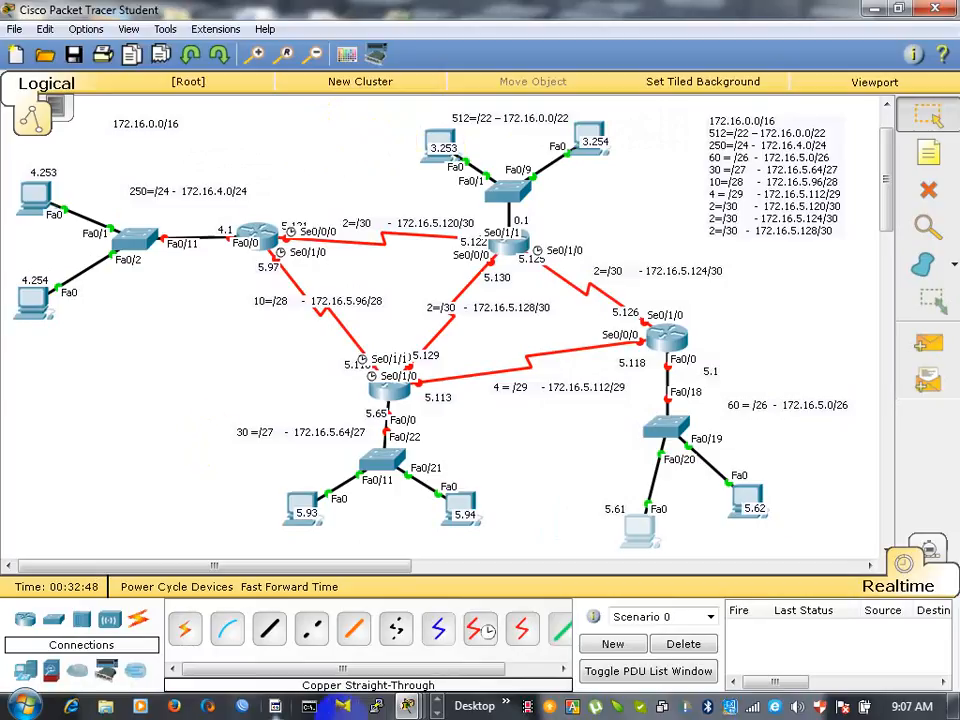
left_click(645, 533)
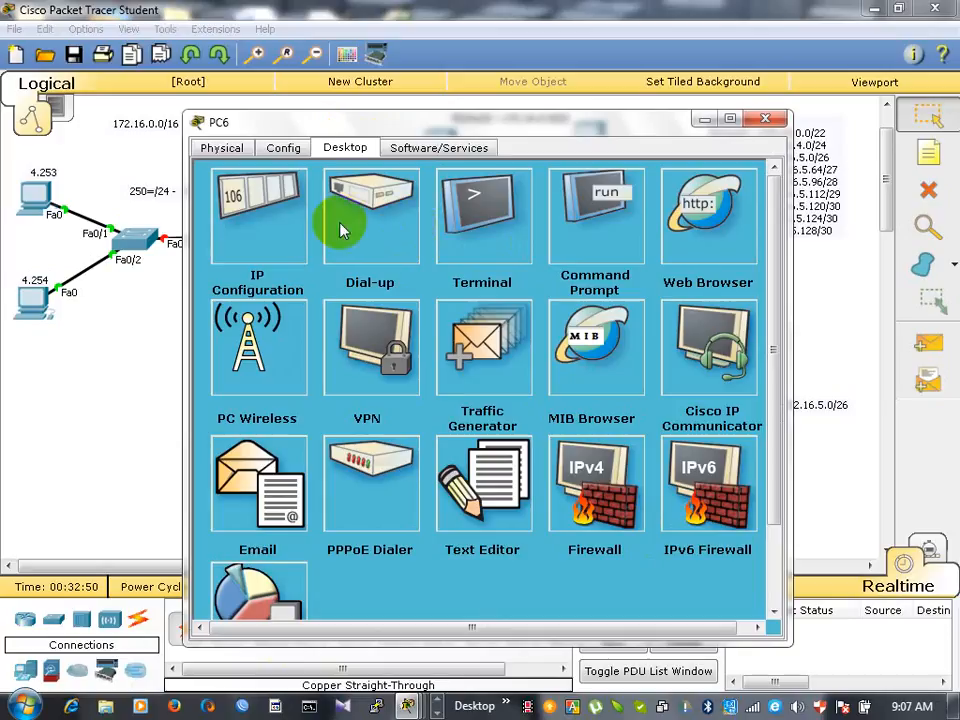
key("Escape")
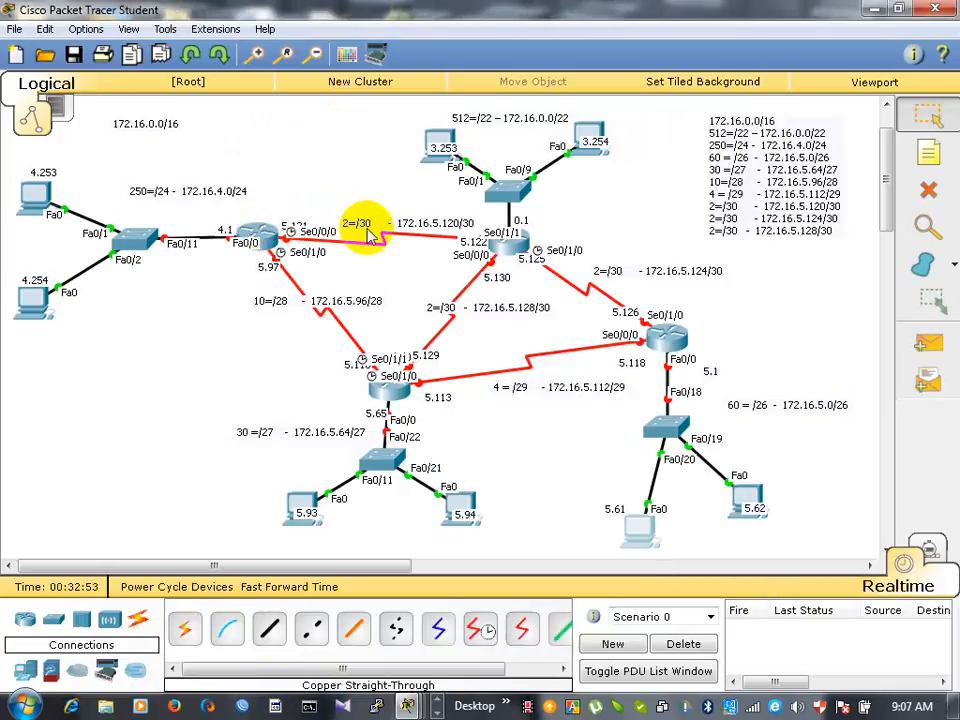
left_click(633, 527)
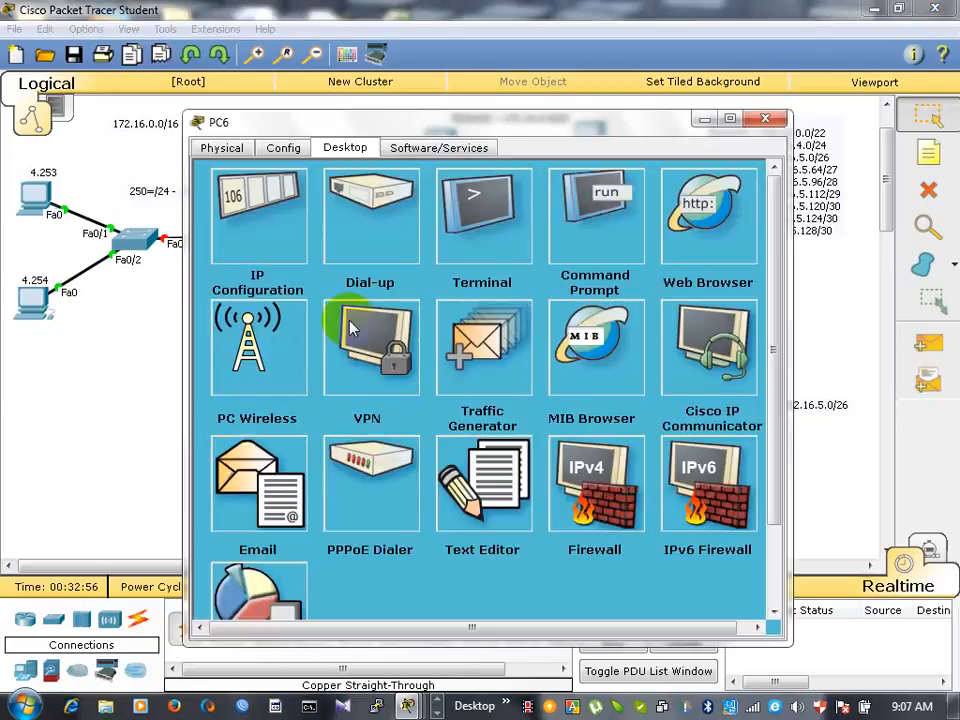
left_click(257, 248)
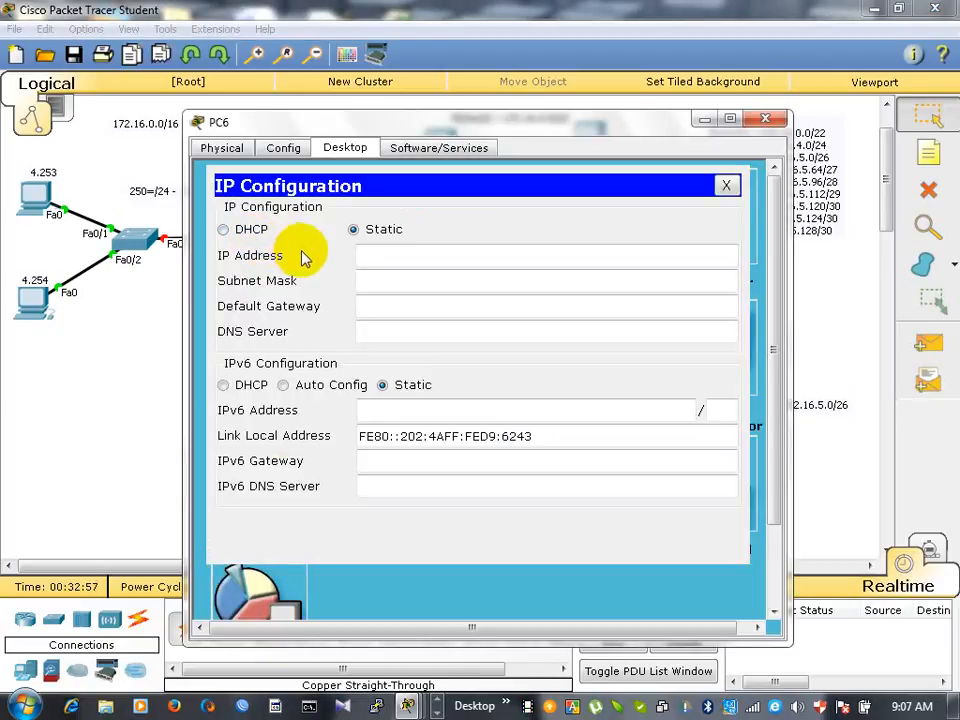
- Set PC6's static IP address to 172.16.5.61 and fill in the default subnet mask
left_click(371, 256)
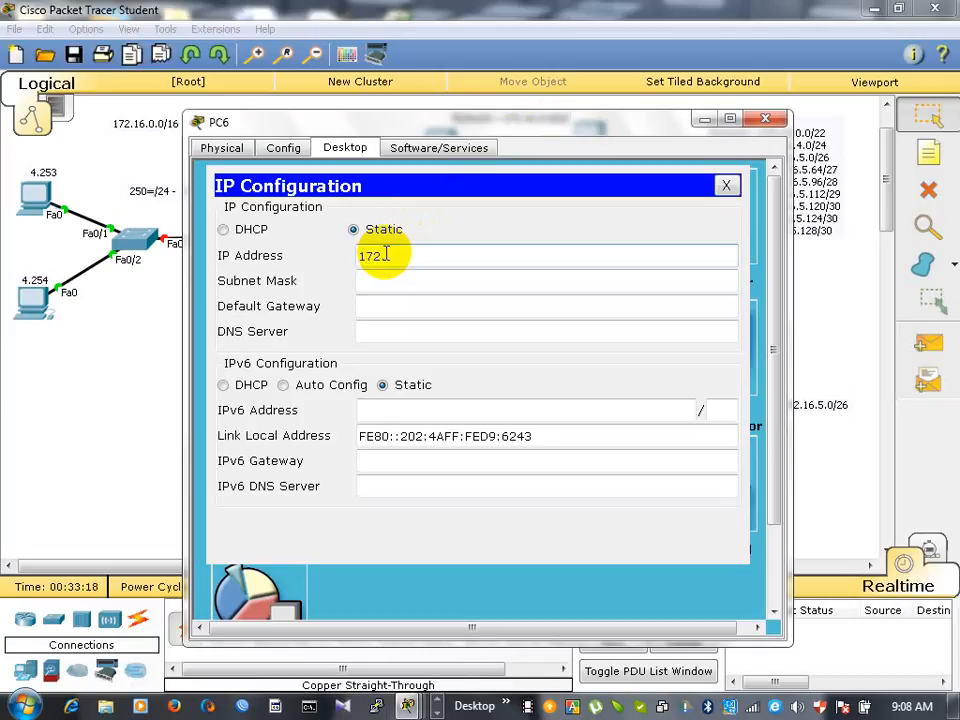
type(".16.")
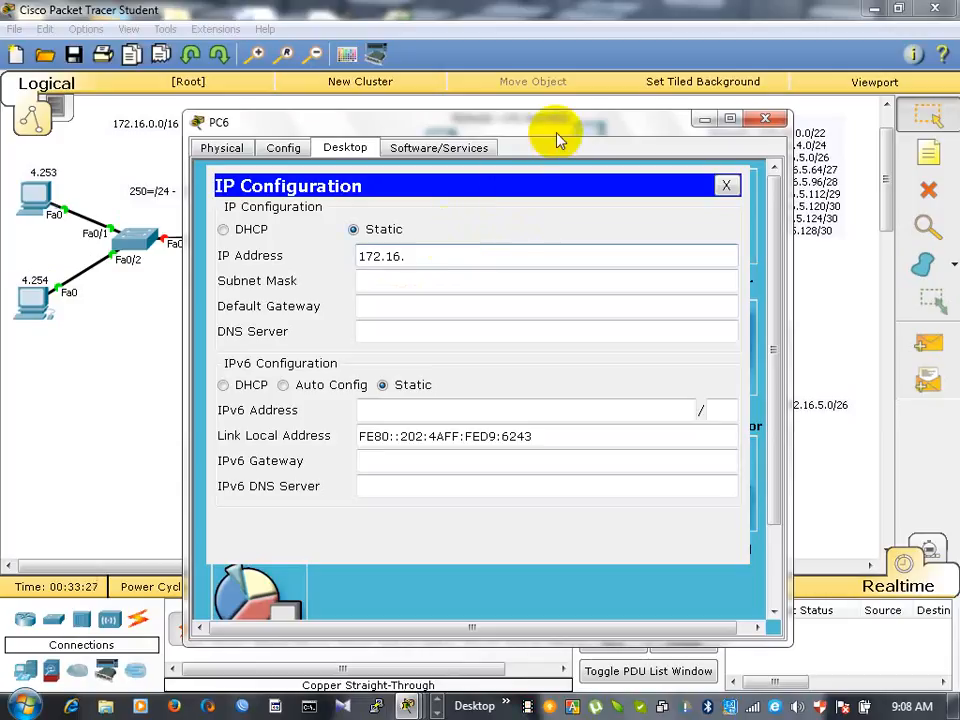
type("5")
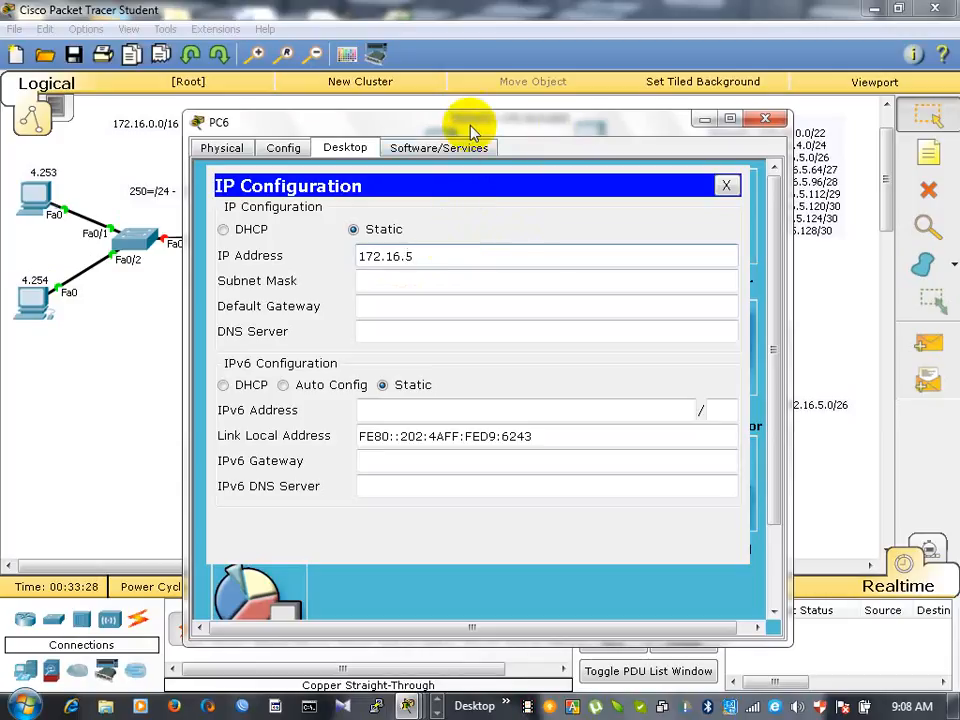
left_click_drag(466, 129, 310, 230)
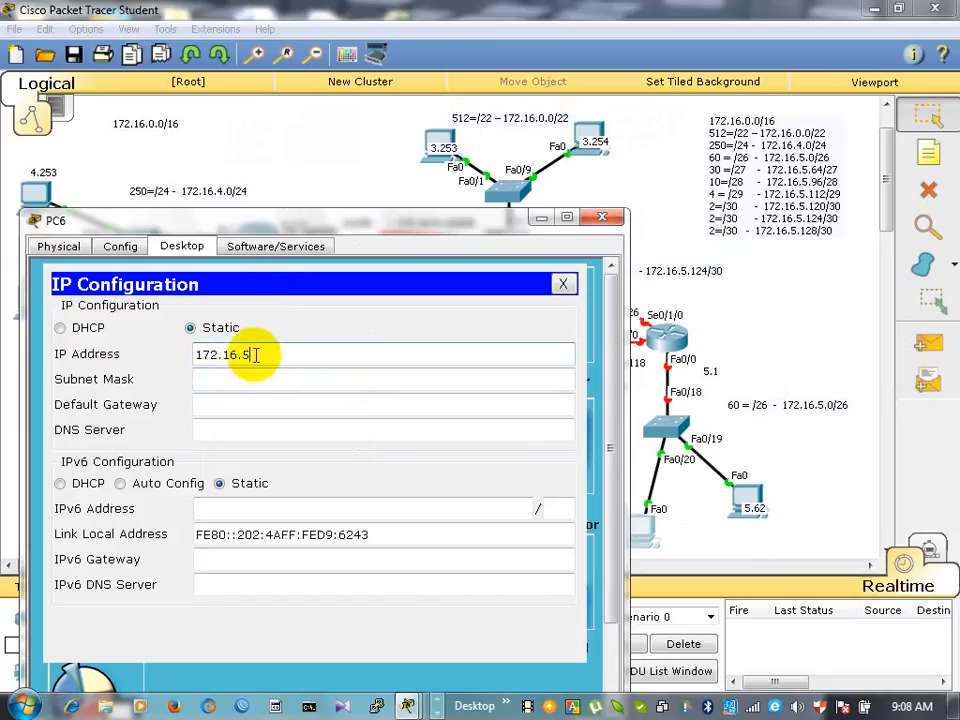
type(".62")
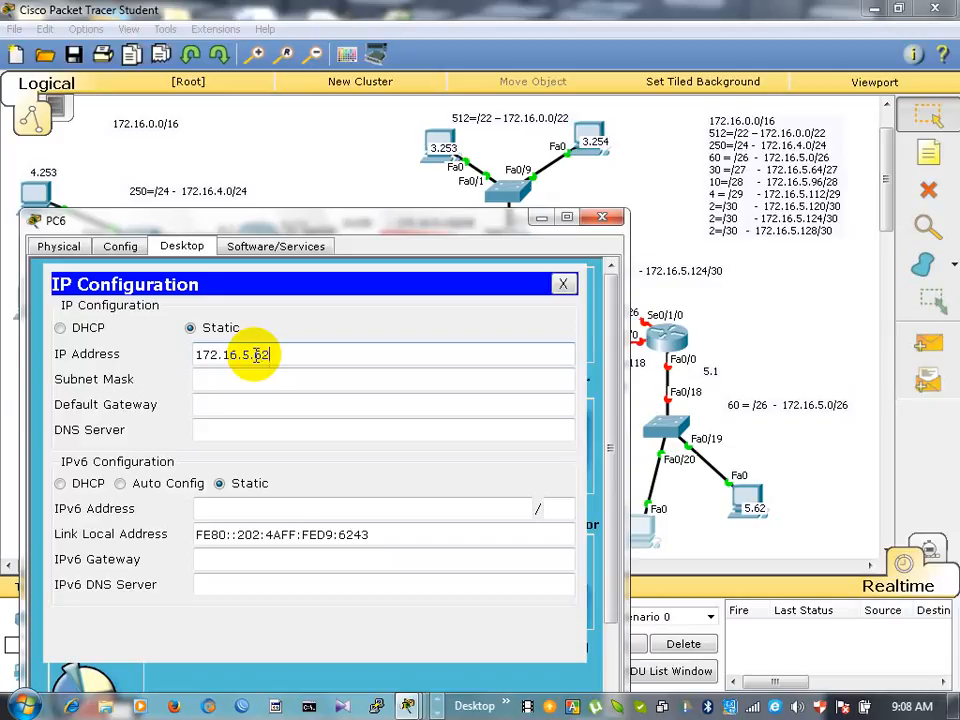
left_click(206, 381)
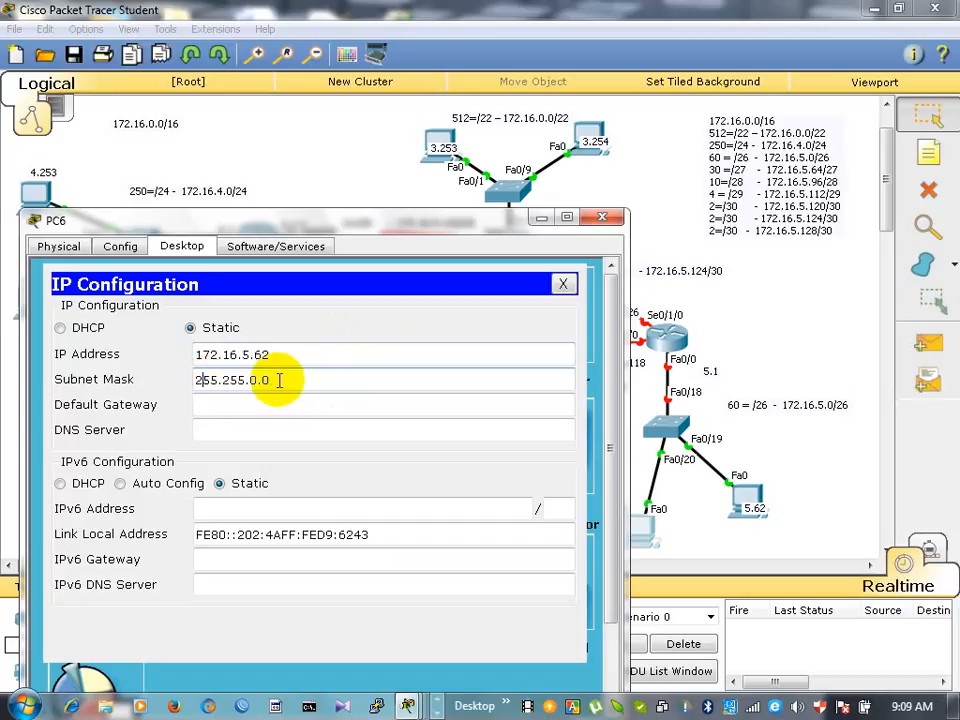
left_click(268, 355)
key("BackSpace")
type("1")
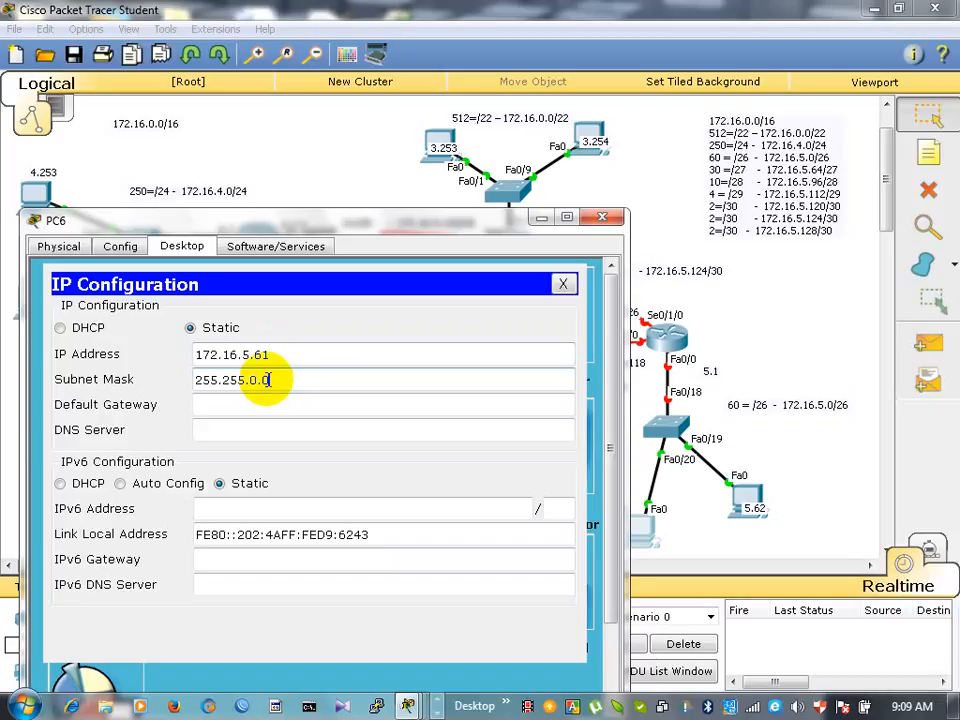
- Replace PC6's default subnet mask with the /26 mask 255.255.255.192
key("BackSpace")
key("BackSpace")
key("BackSpace")
type("25")
type("5.")
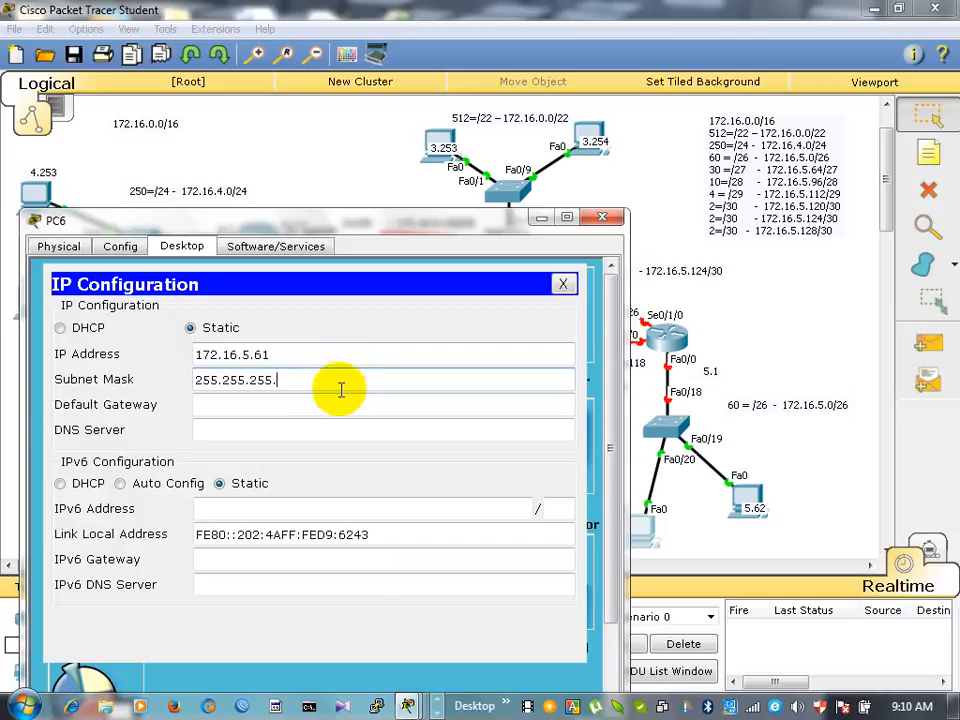
left_click(325, 357)
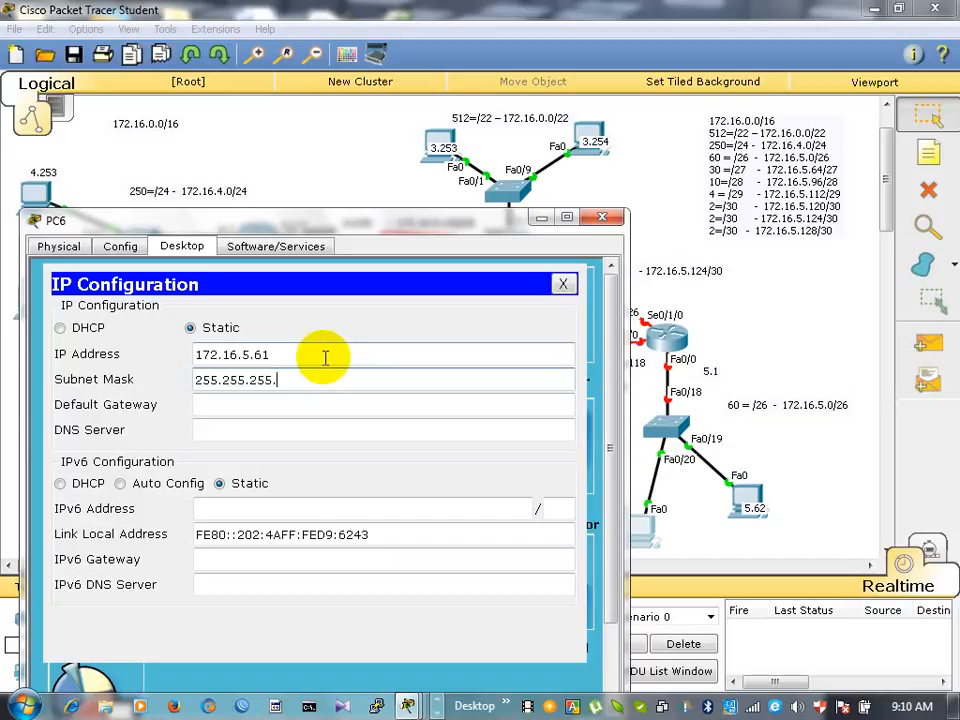
type("192")
- Set PC6's default gateway to the router port address 172.16.5.1 and close PC6's settings
left_click(197, 404)
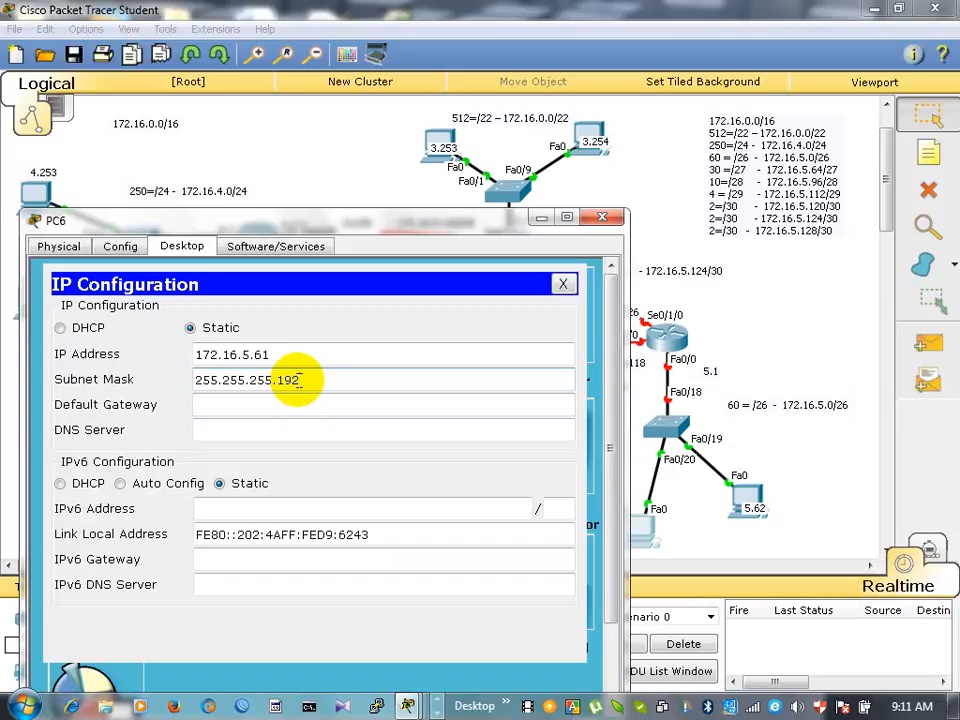
left_click(195, 404)
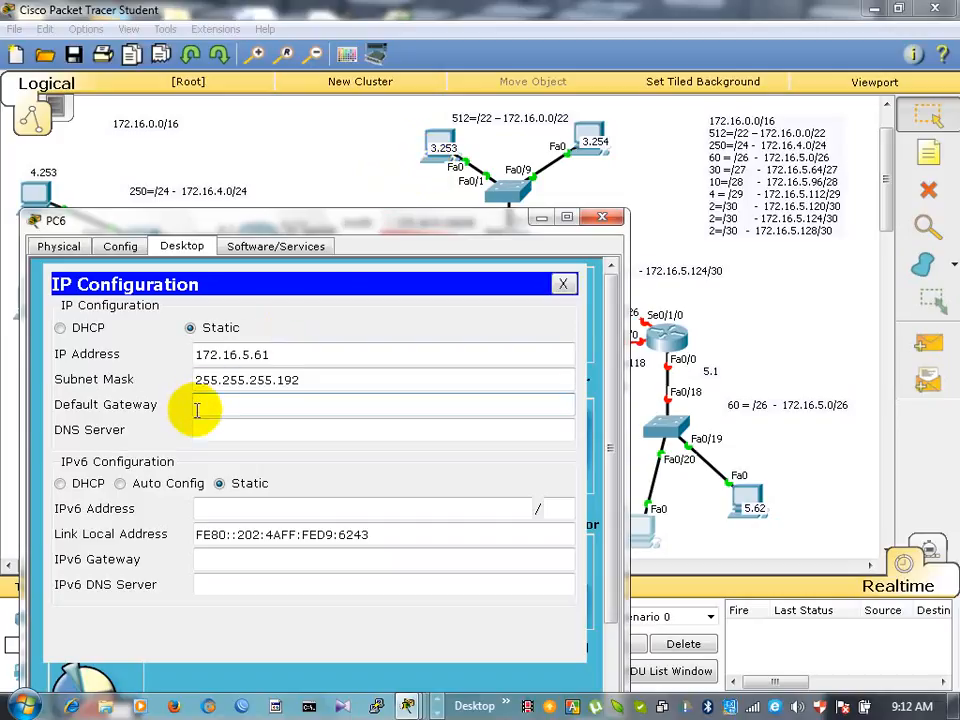
type("172")
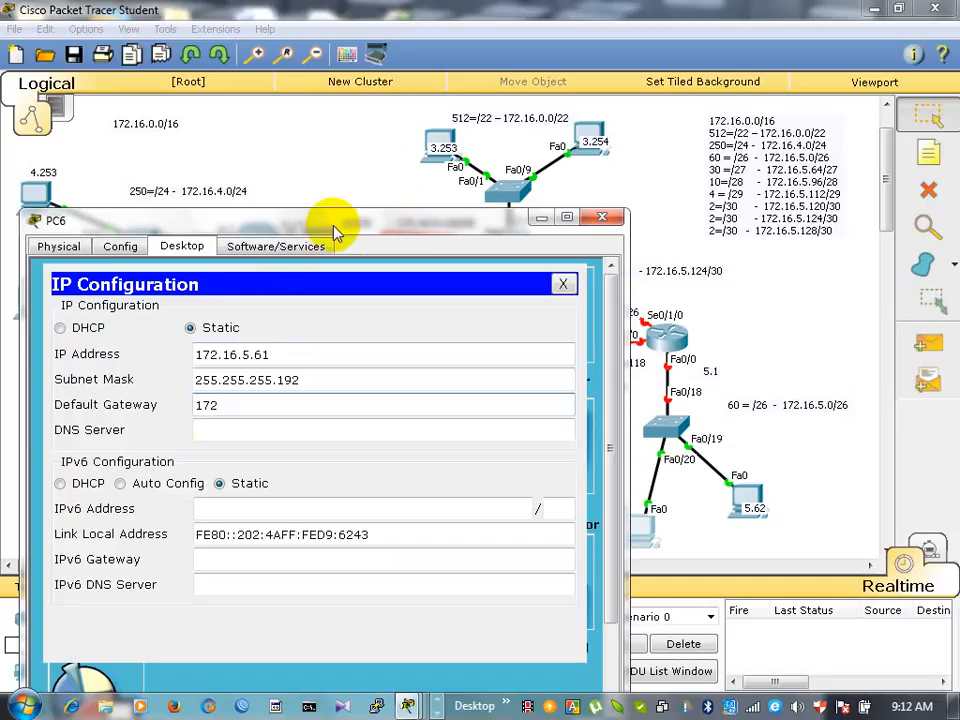
left_click_drag(332, 227, 214, 135)
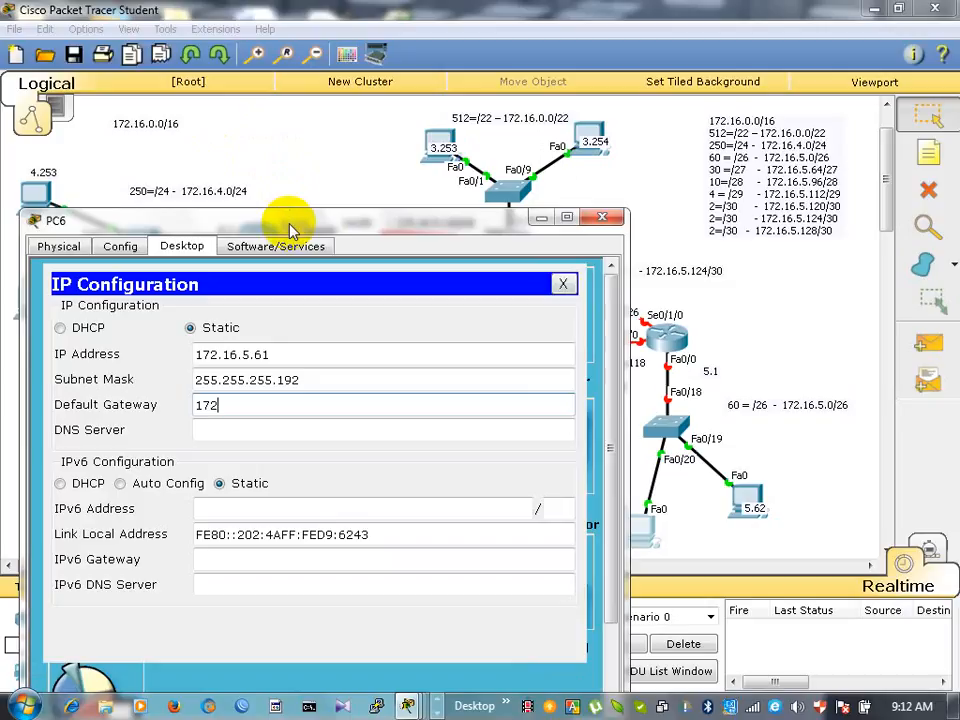
type(".16.5.1")
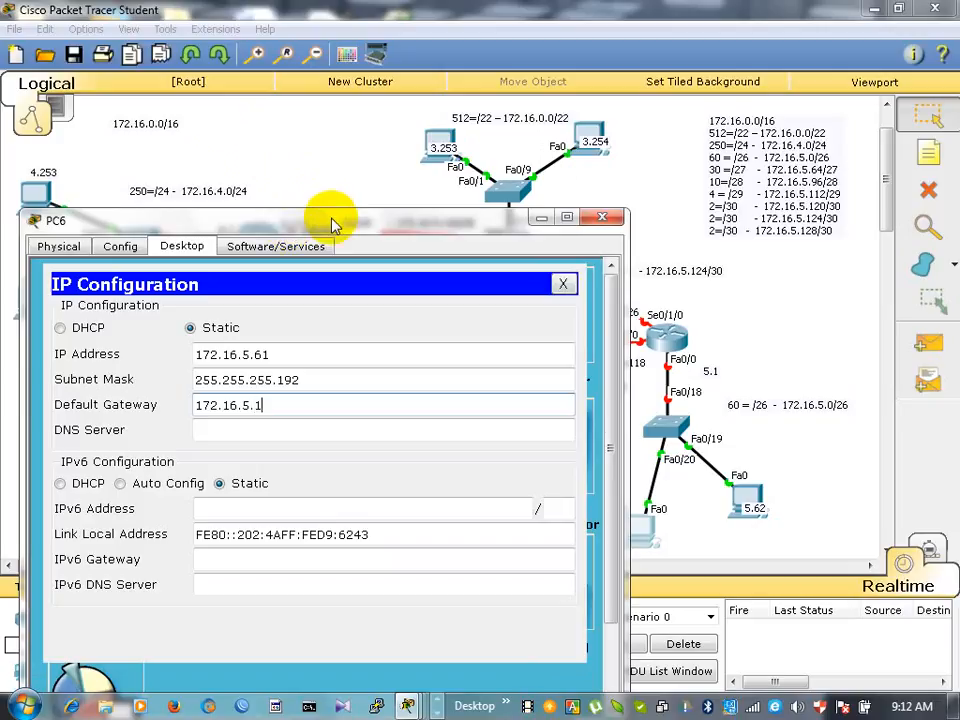
left_click_drag(333, 224, 186, 113)
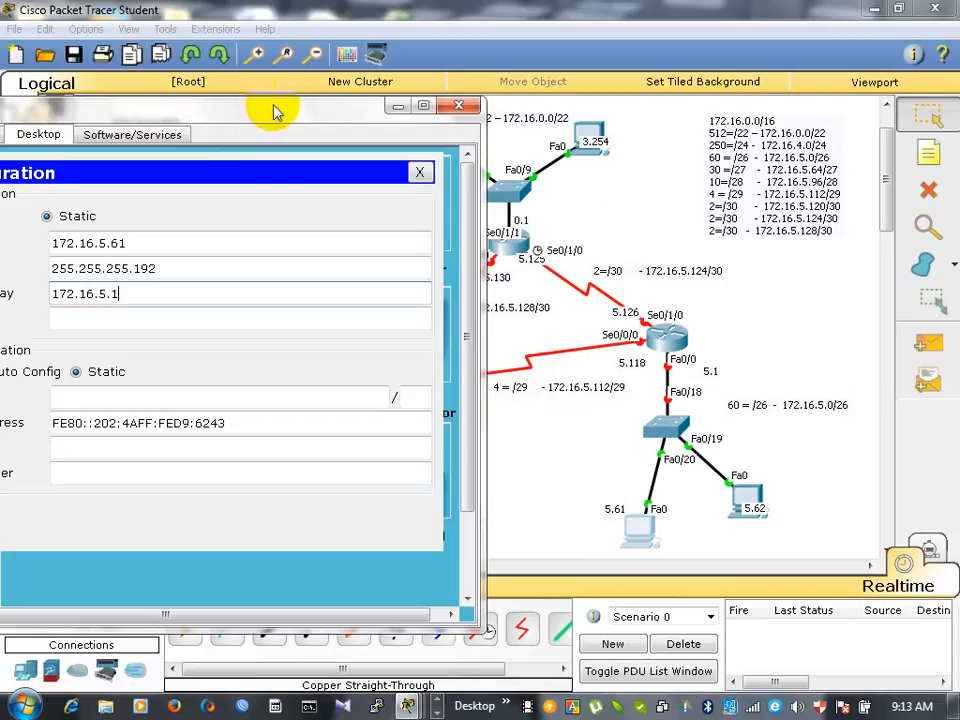
left_click_drag(275, 112, 338, 110)
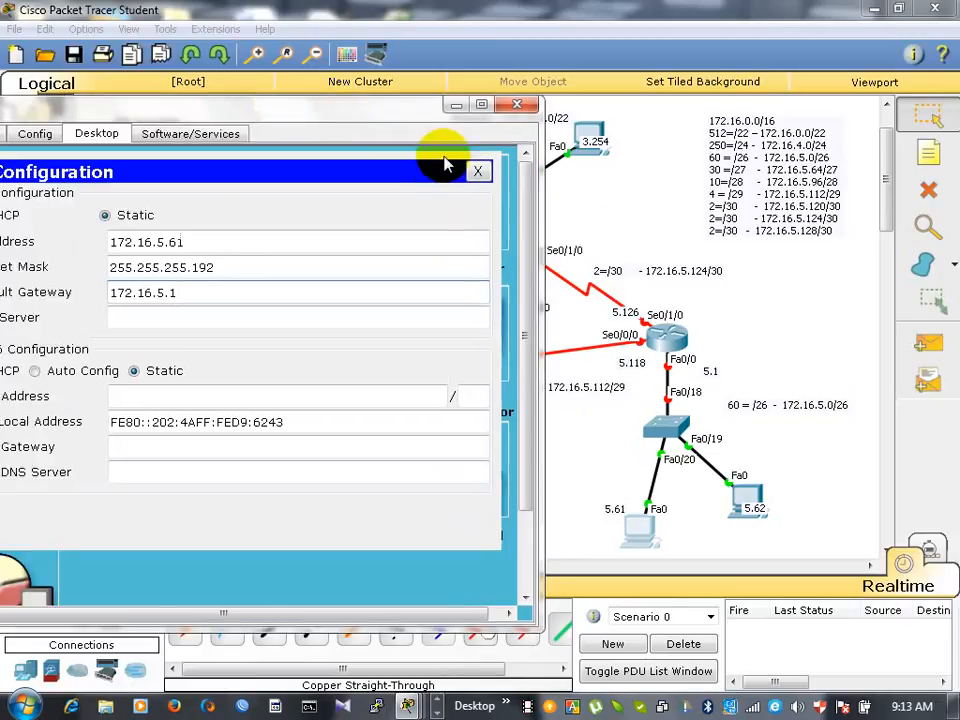
left_click(518, 106)
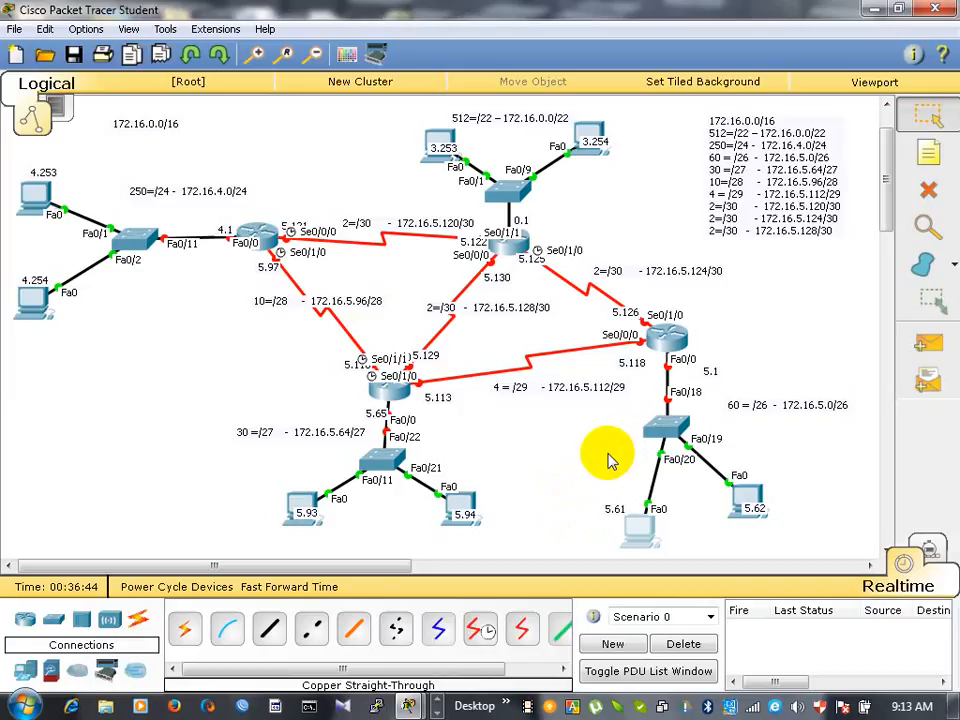
left_click(751, 510)
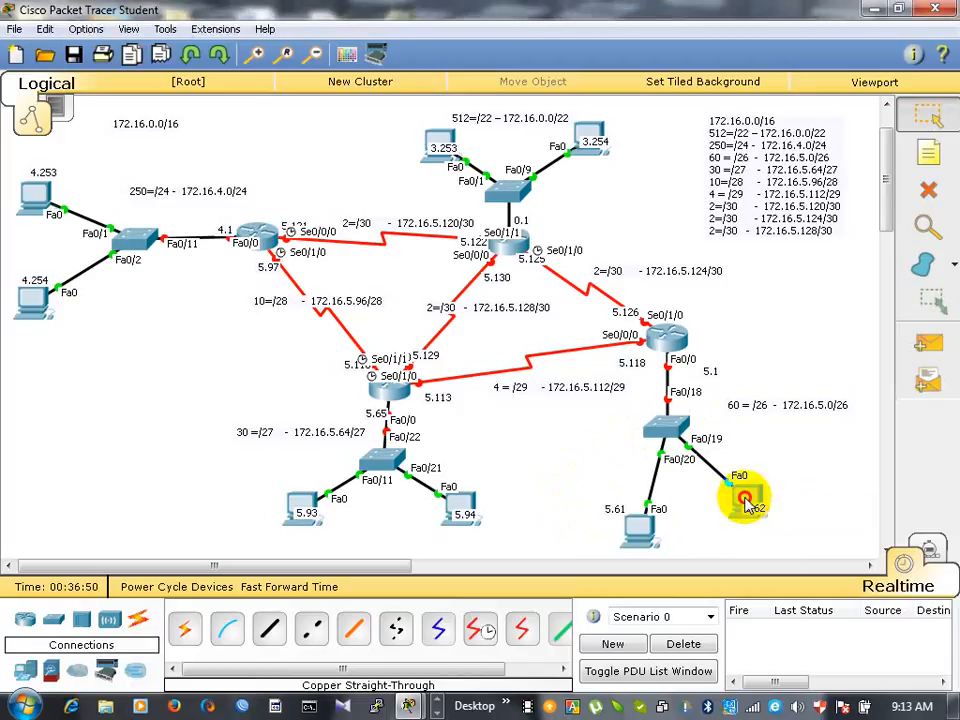
left_click(741, 497)
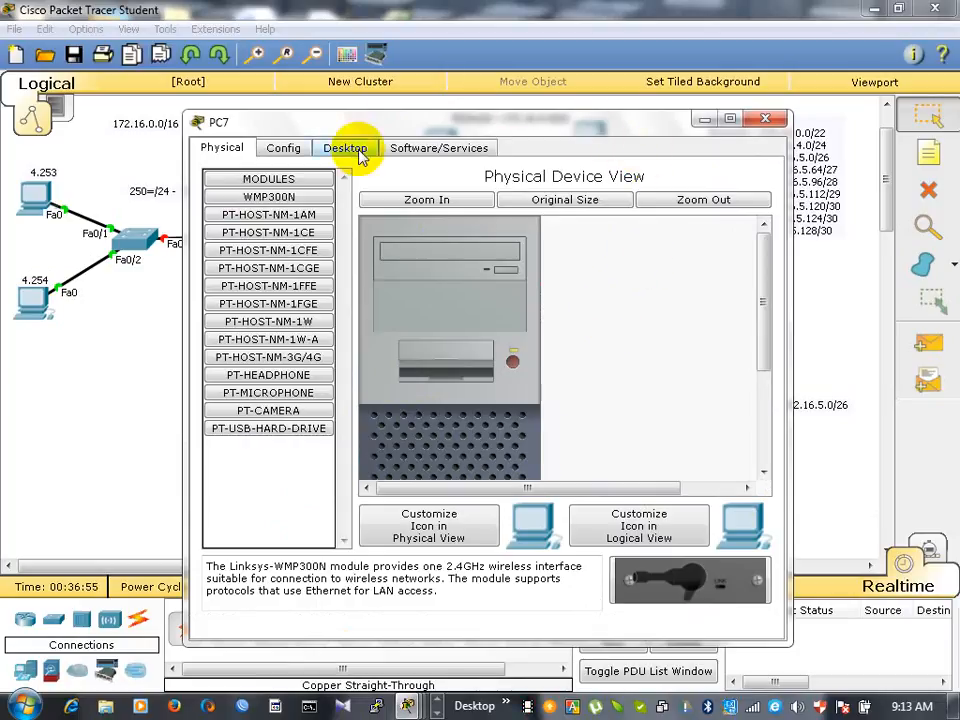
key("Escape")
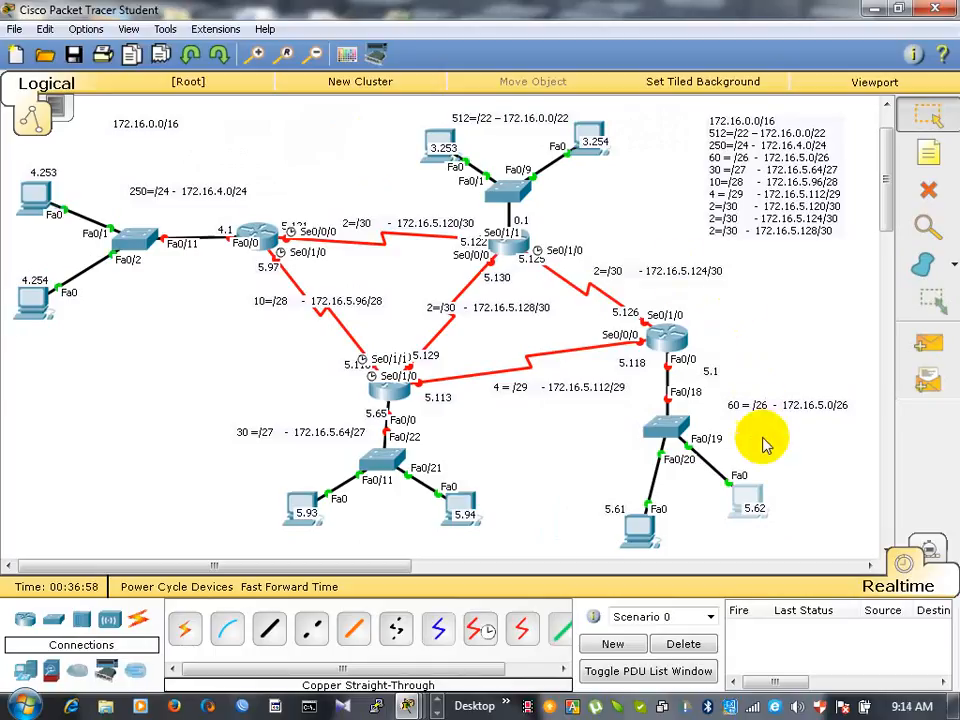
- Open the IP configuration of PC7, labelled 5.62 in the 60-host network, with the static address field ready for entry
mouse_move(755, 497)
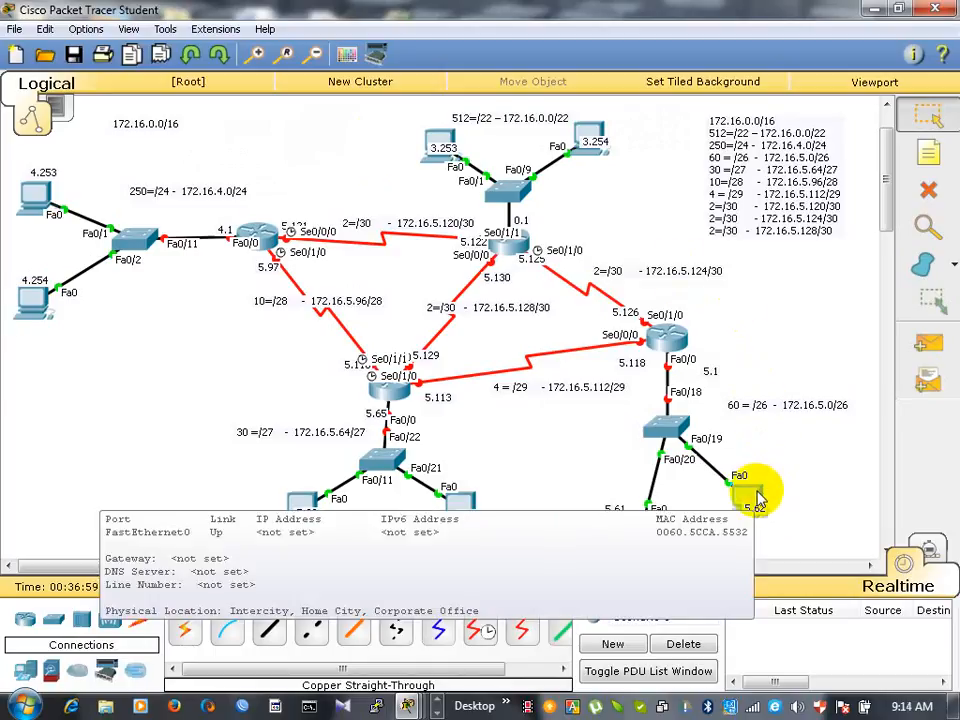
left_click(755, 497)
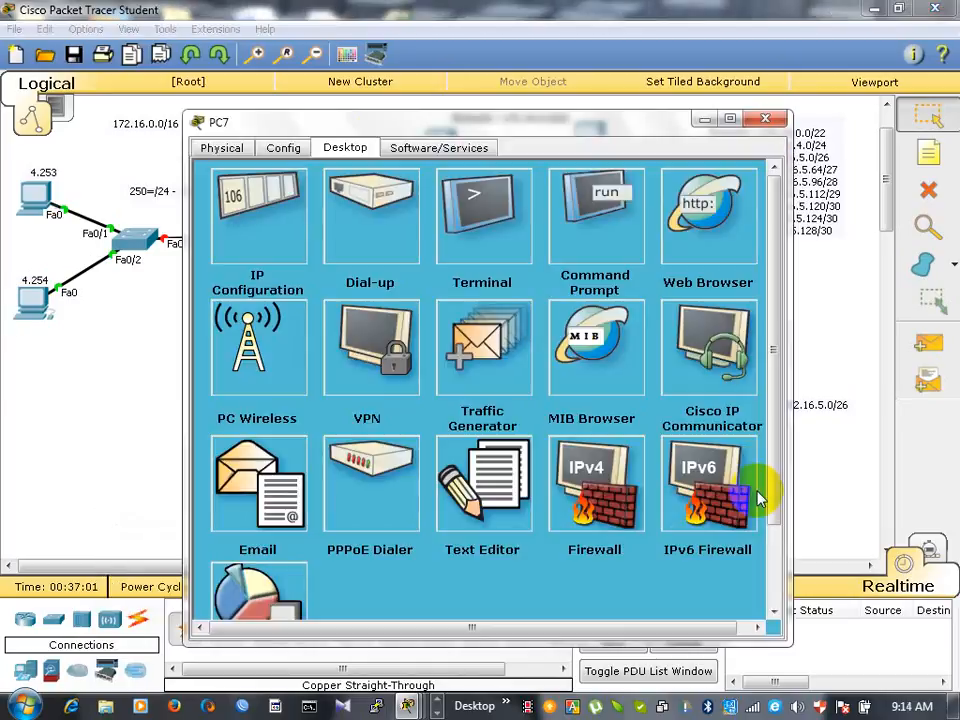
left_click(295, 248)
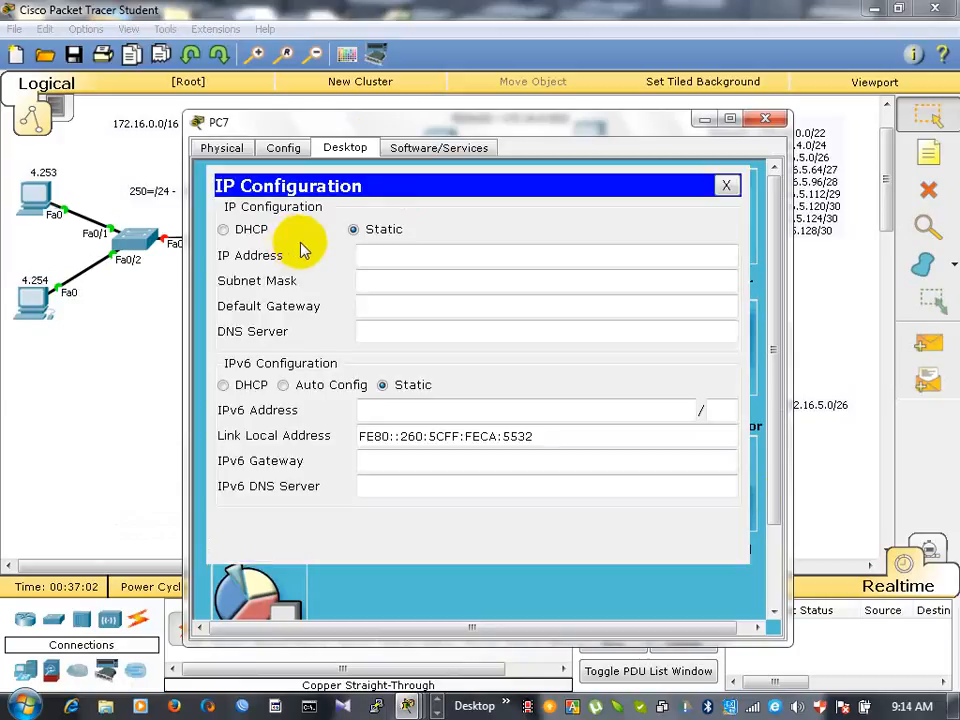
left_click(368, 259)
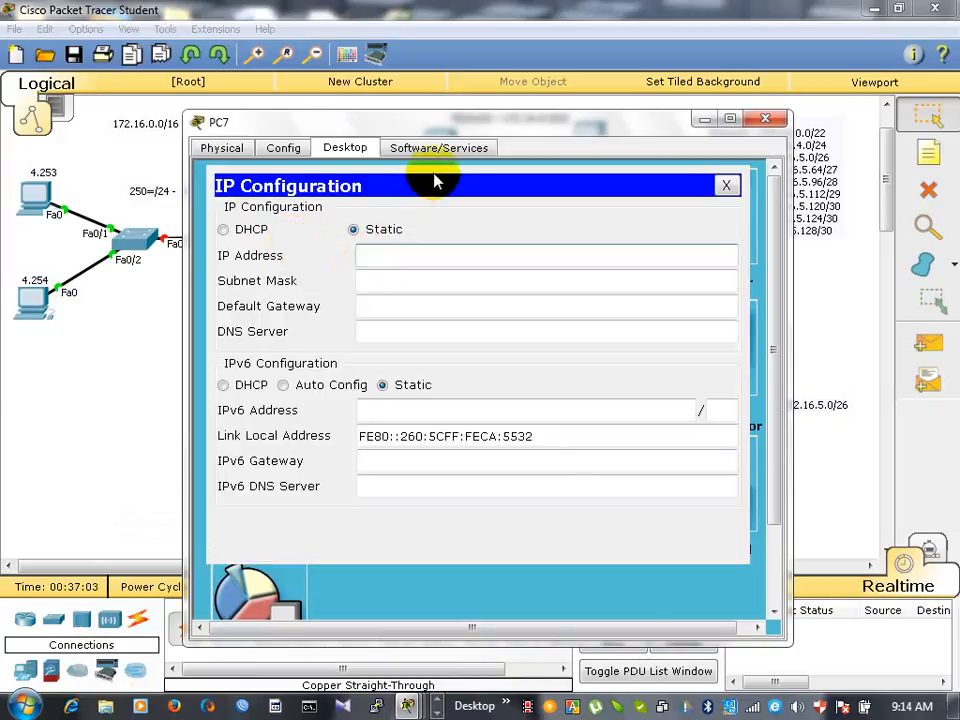
key("alt+F4")
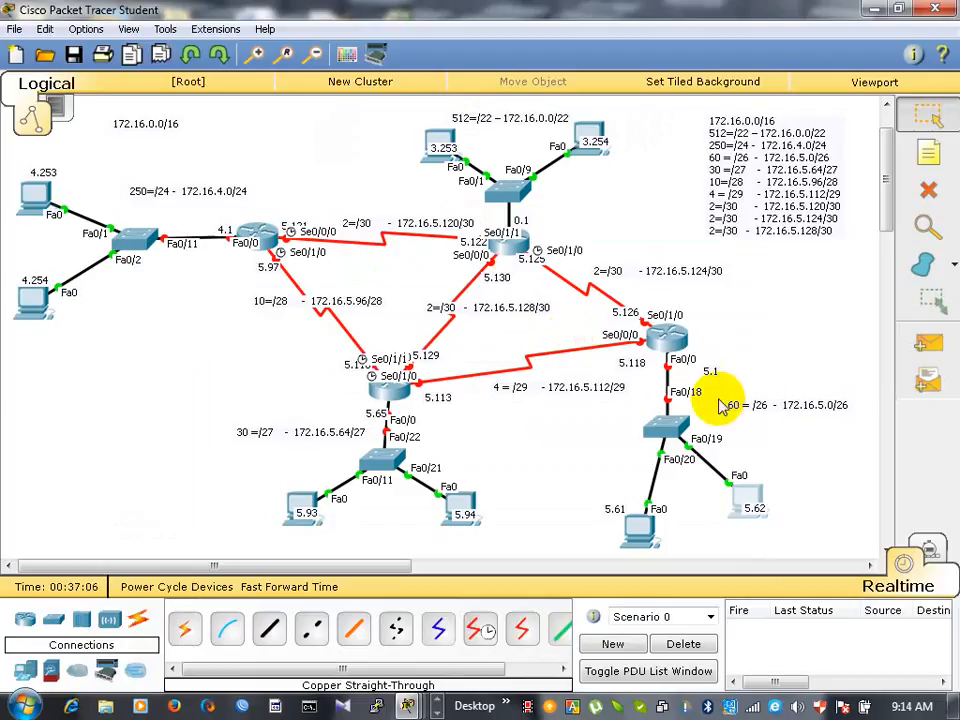
left_click(752, 500)
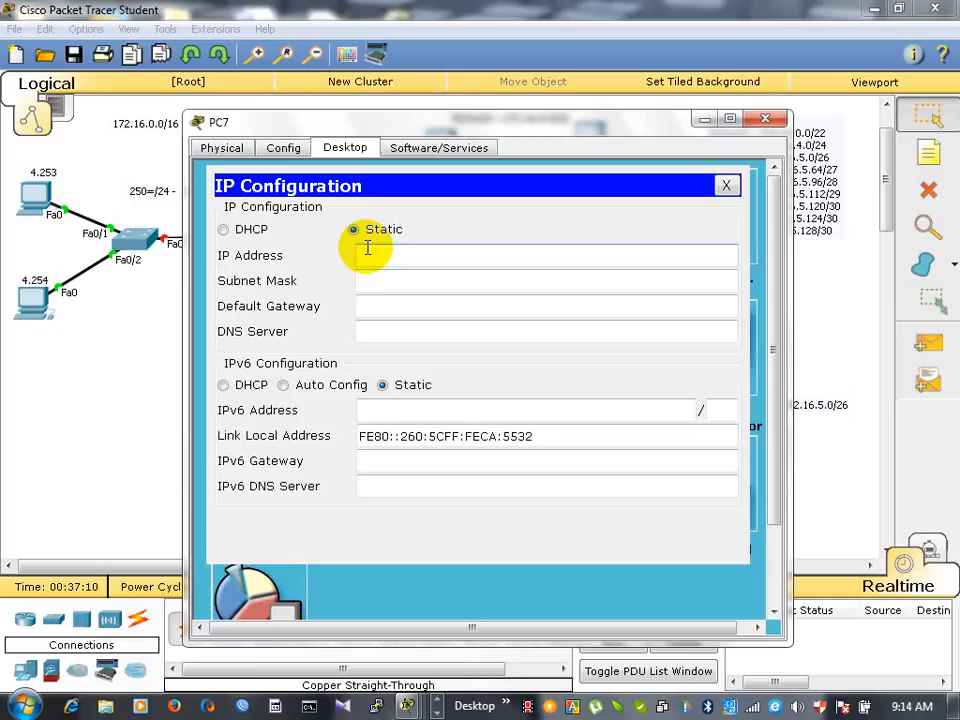
- Try to enter PC7's static IP address with only the first octet 172, and dismiss the resulting dialog
type("16")
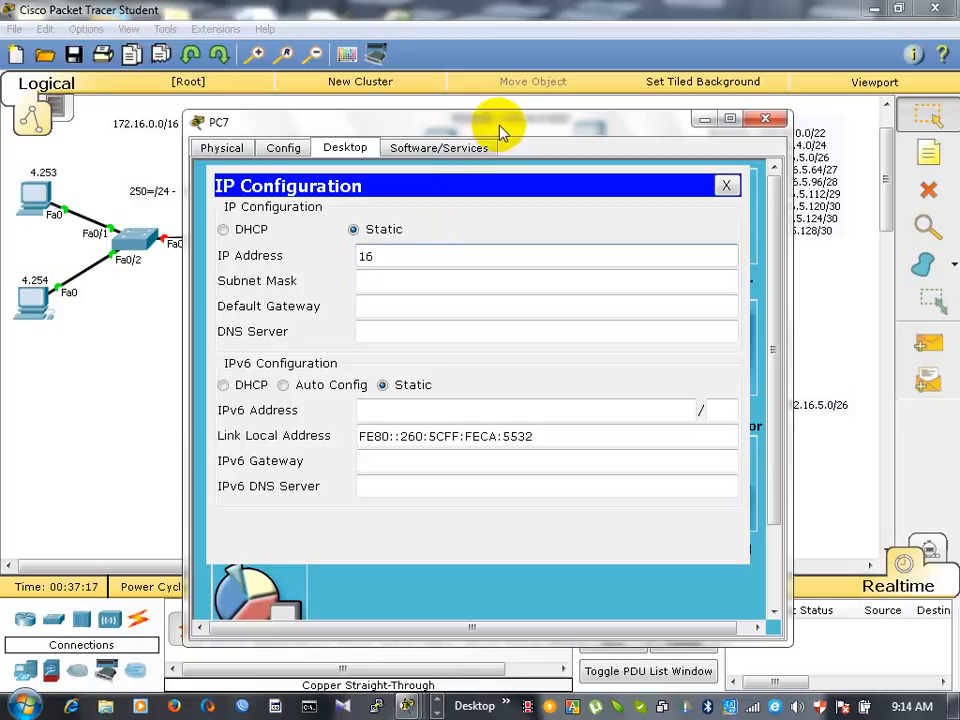
key("BackSpace")
type("72.")
left_click(445, 100)
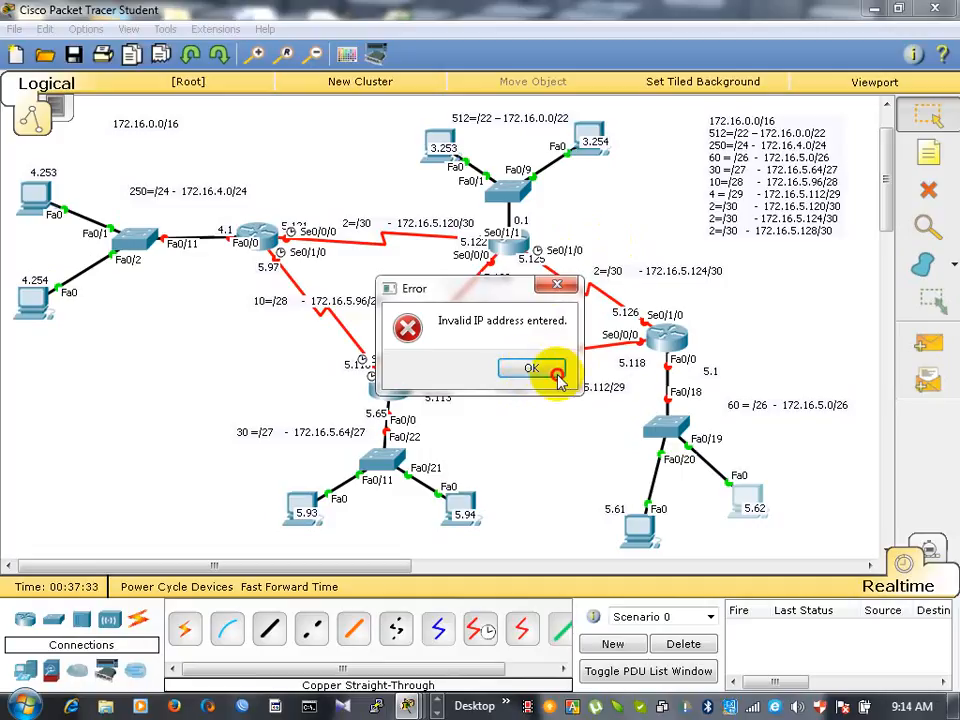
left_click(522, 373)
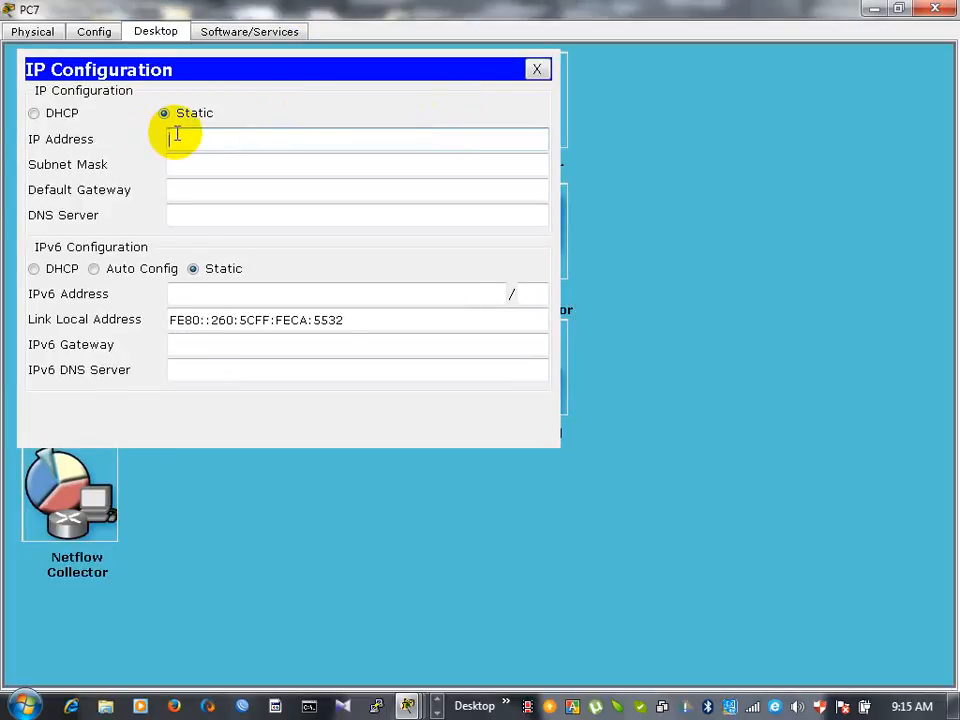
- Try to enter the partial address 172.16.5 as PC7's static IP address, and dismiss the resulting dialog
type("172")
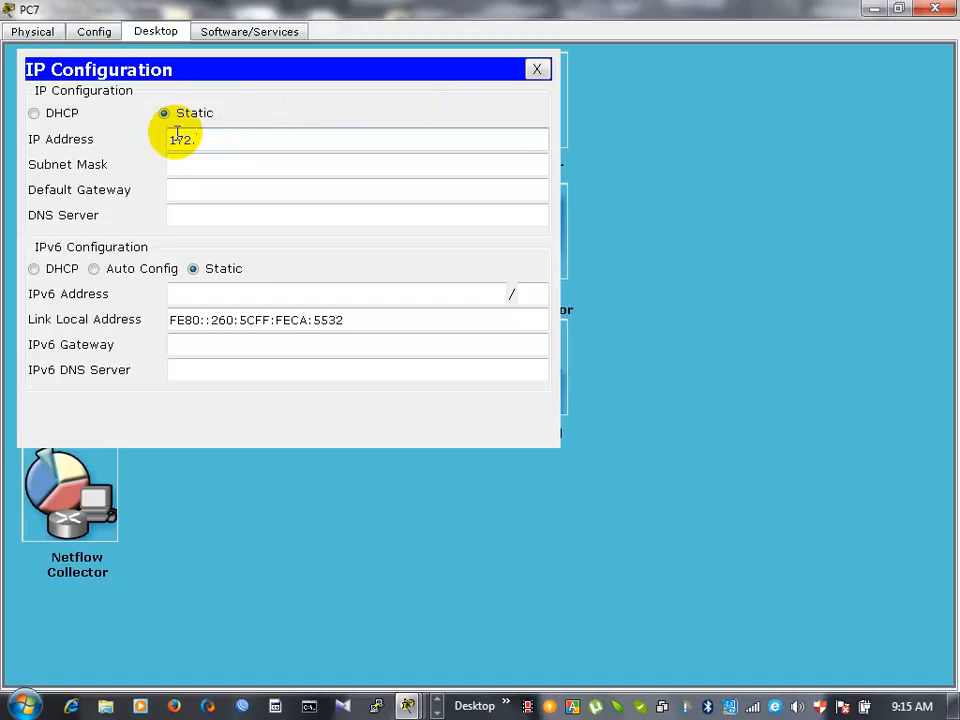
type(".")
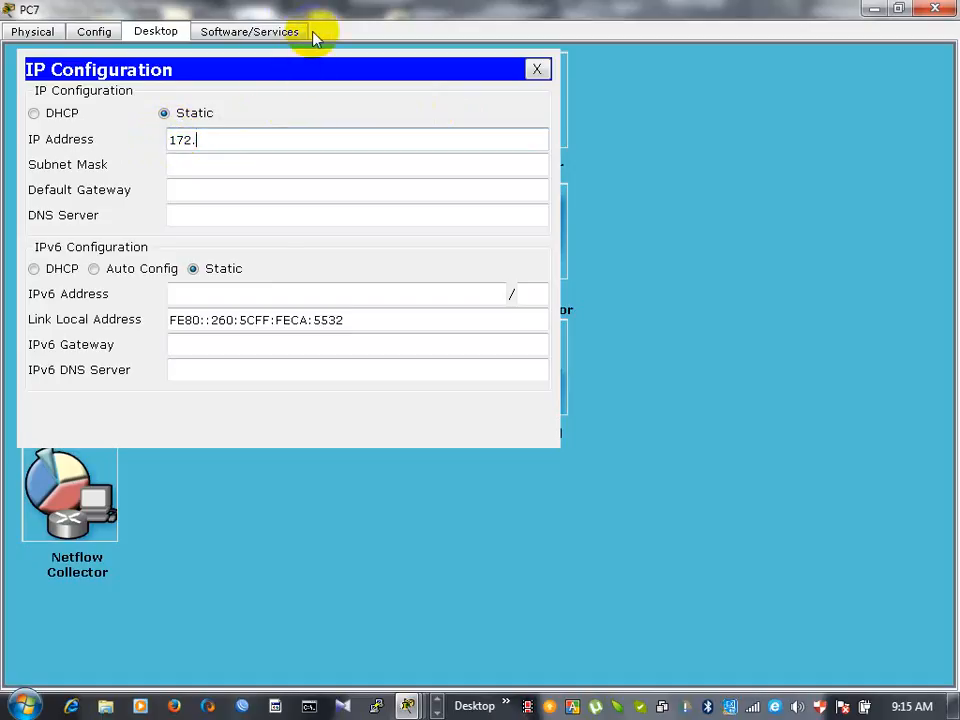
type("16.")
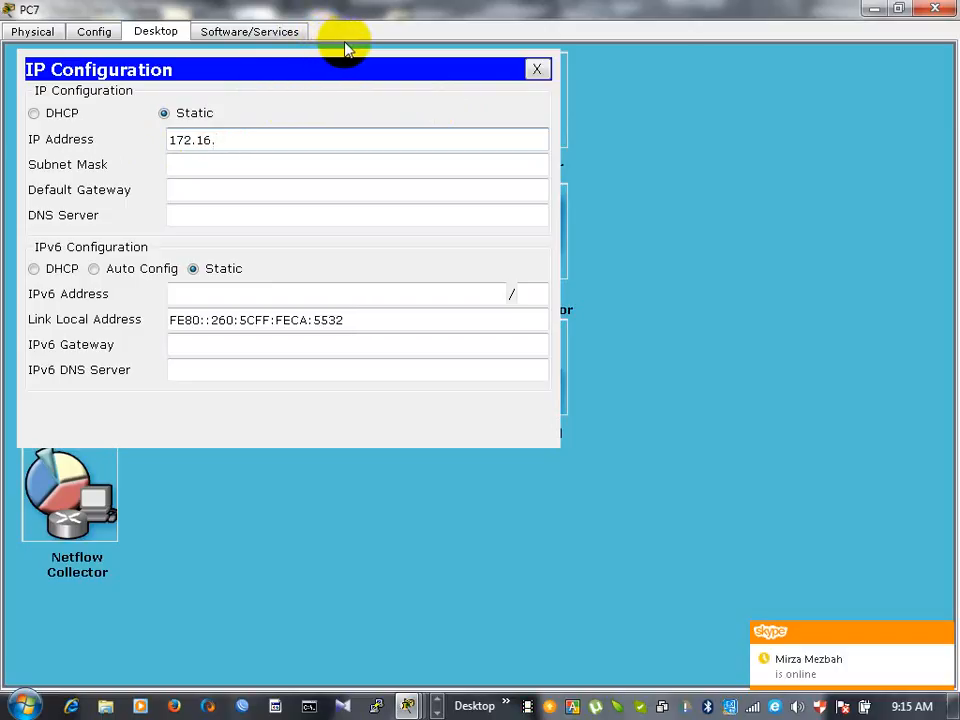
type("5")
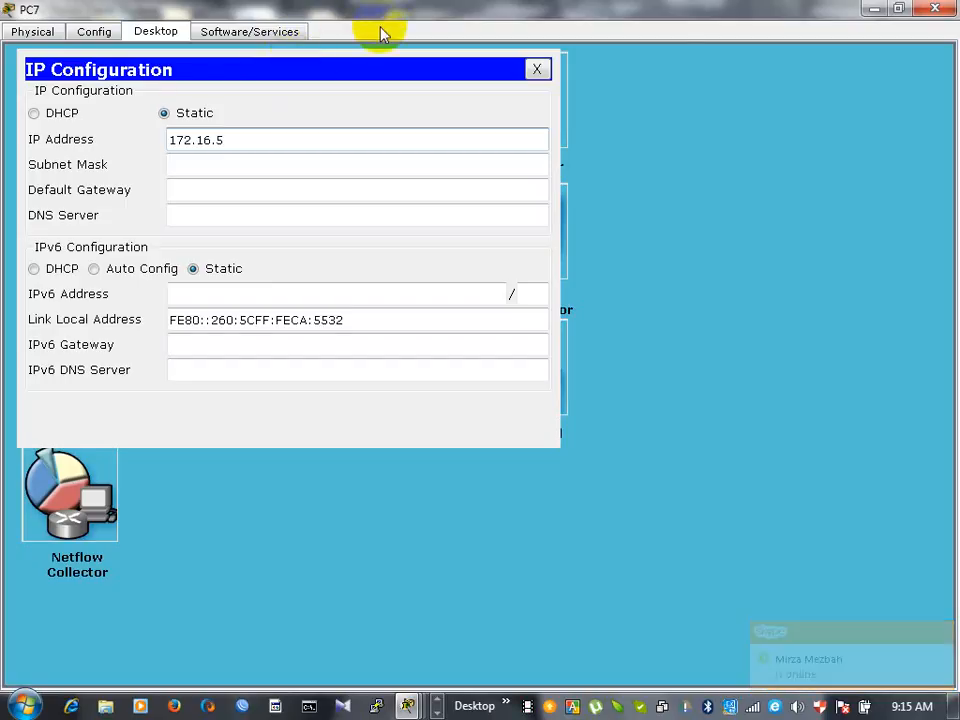
left_click(287, 123)
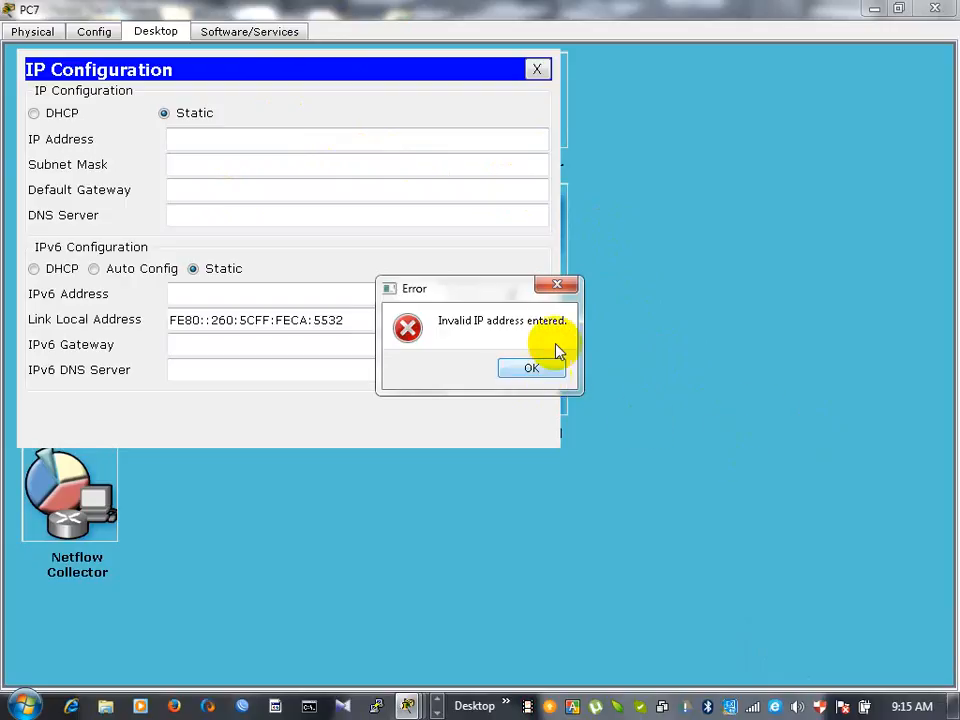
left_click(566, 288)
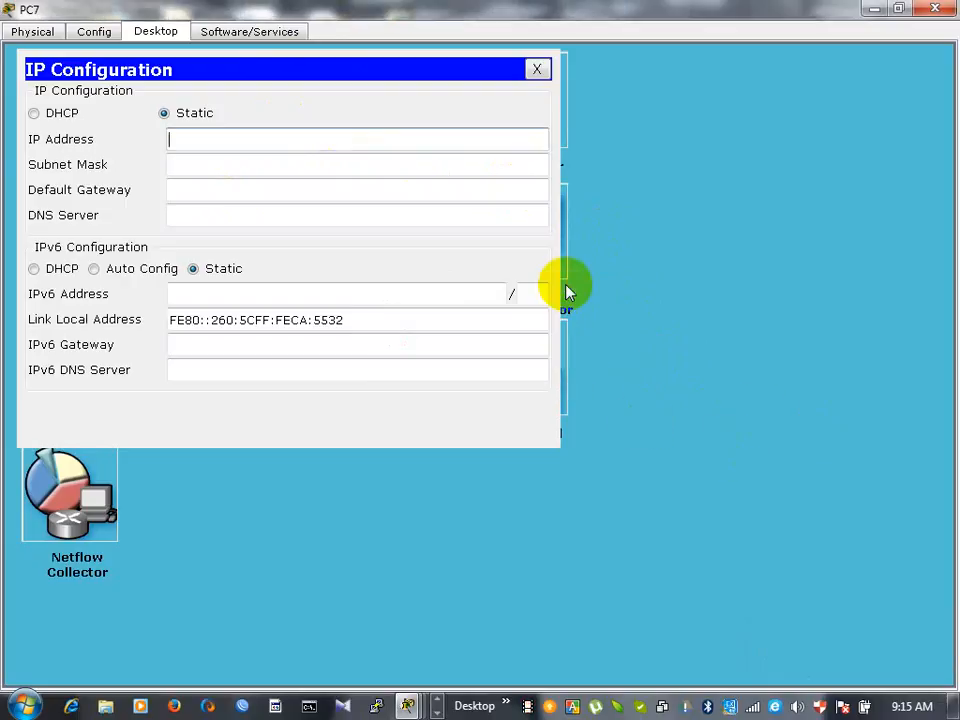
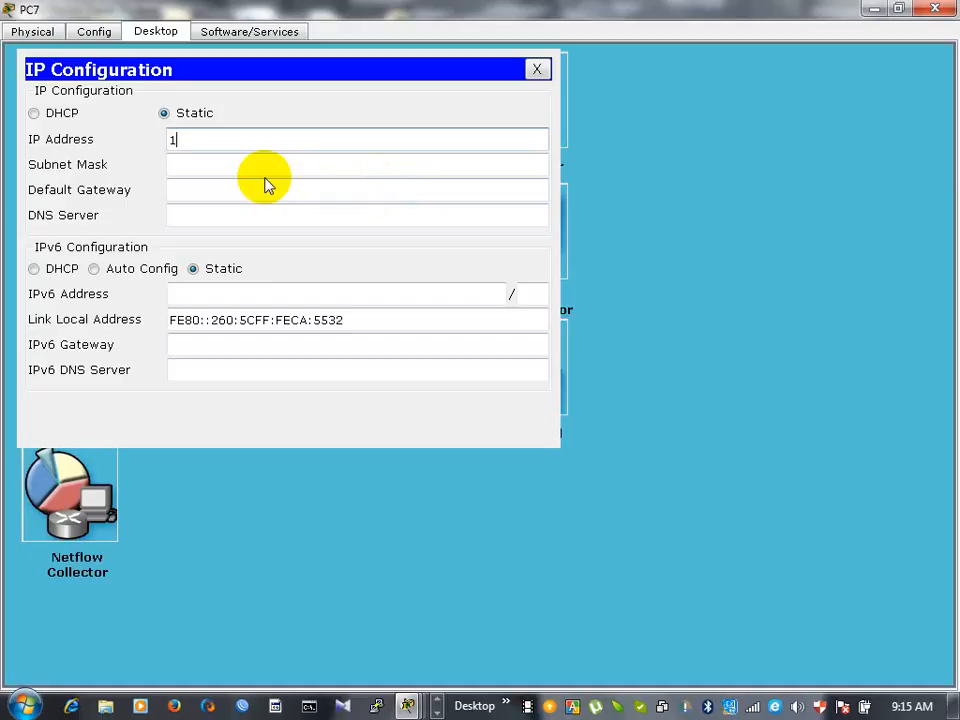
- Try to enter the partial address 172.16. as PC7's static IP address, and dismiss the resulting dialog
type("2.16")
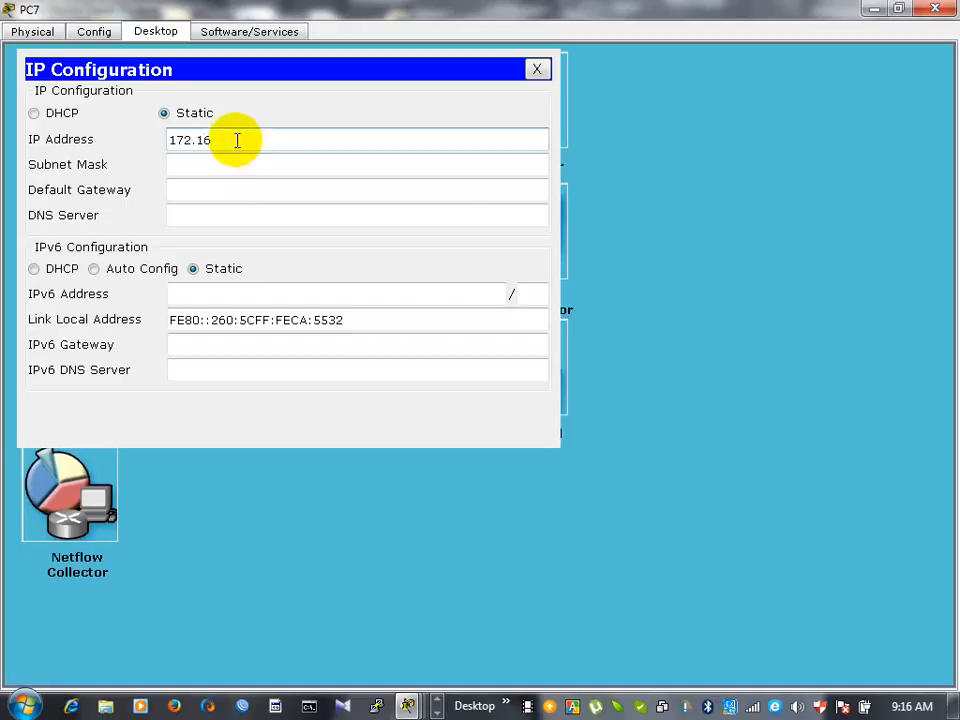
type(".")
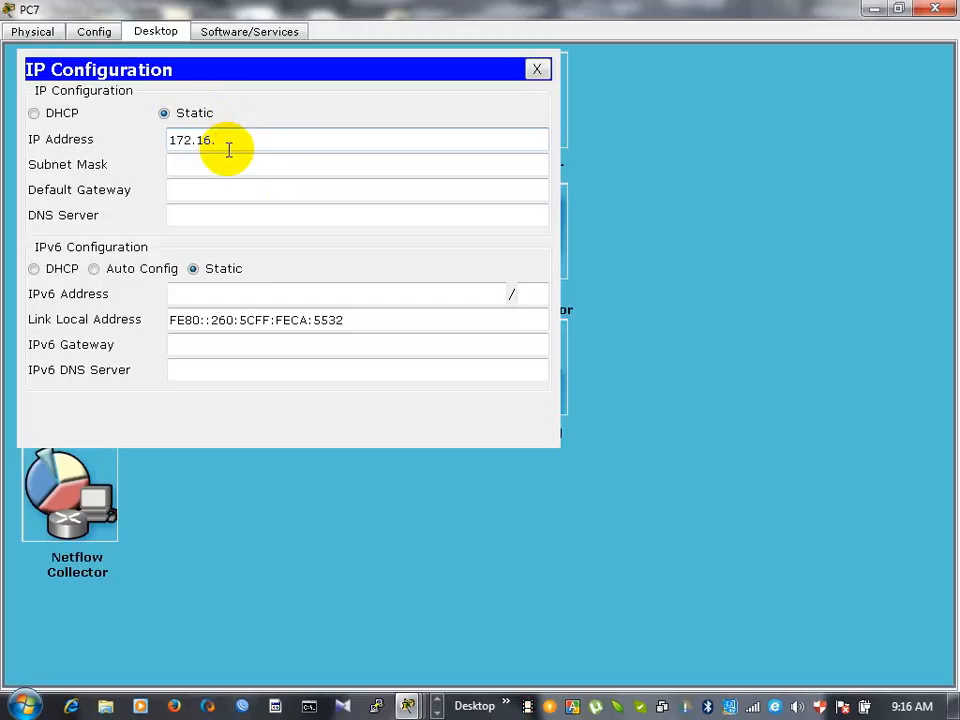
left_click(882, 12)
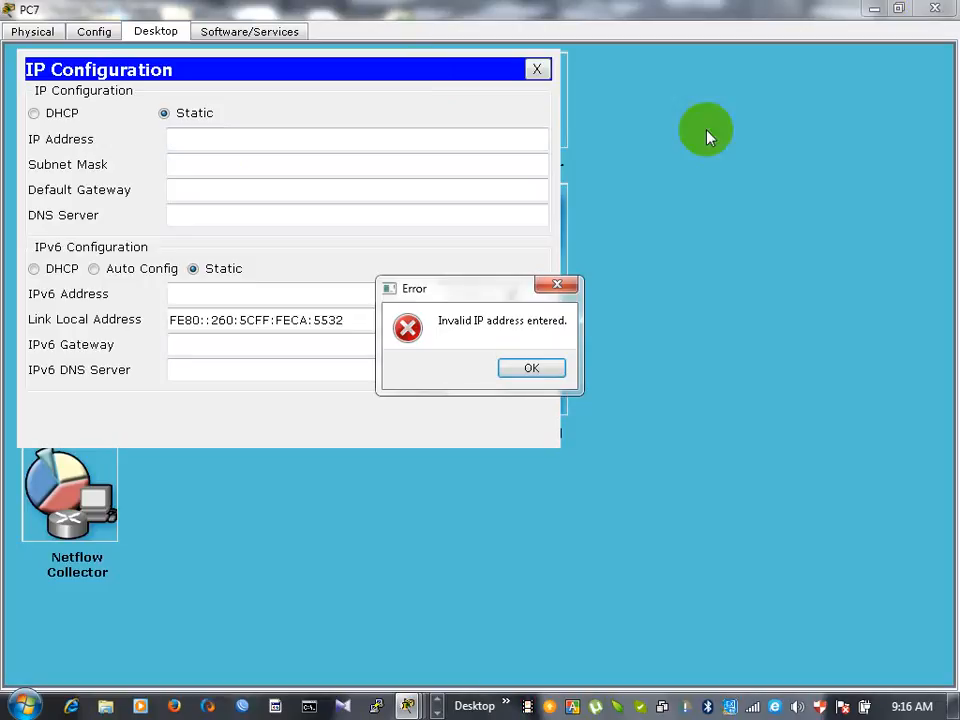
left_click(556, 287)
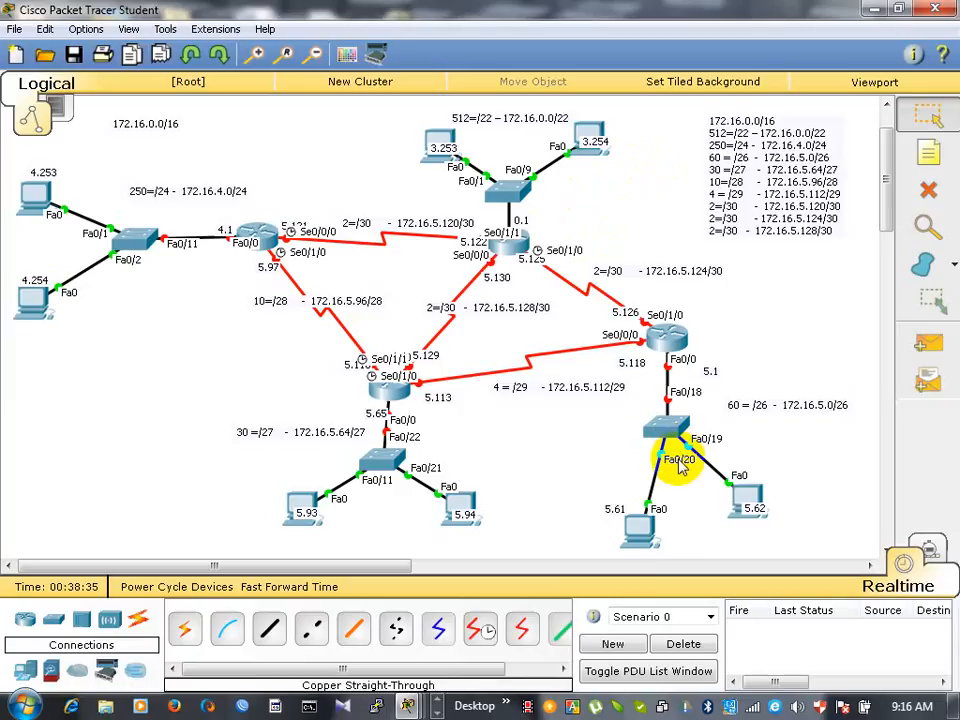
- Bring back PC7's IP configuration window and place it beside the 60-host network of the topology
mouse_move(752, 494)
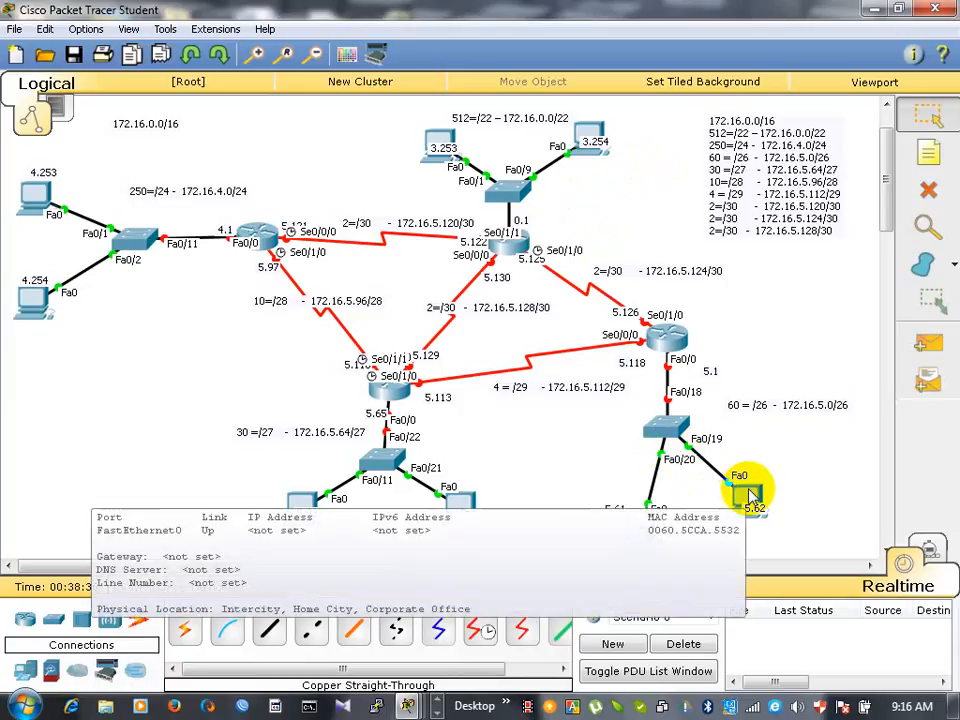
left_click(751, 492)
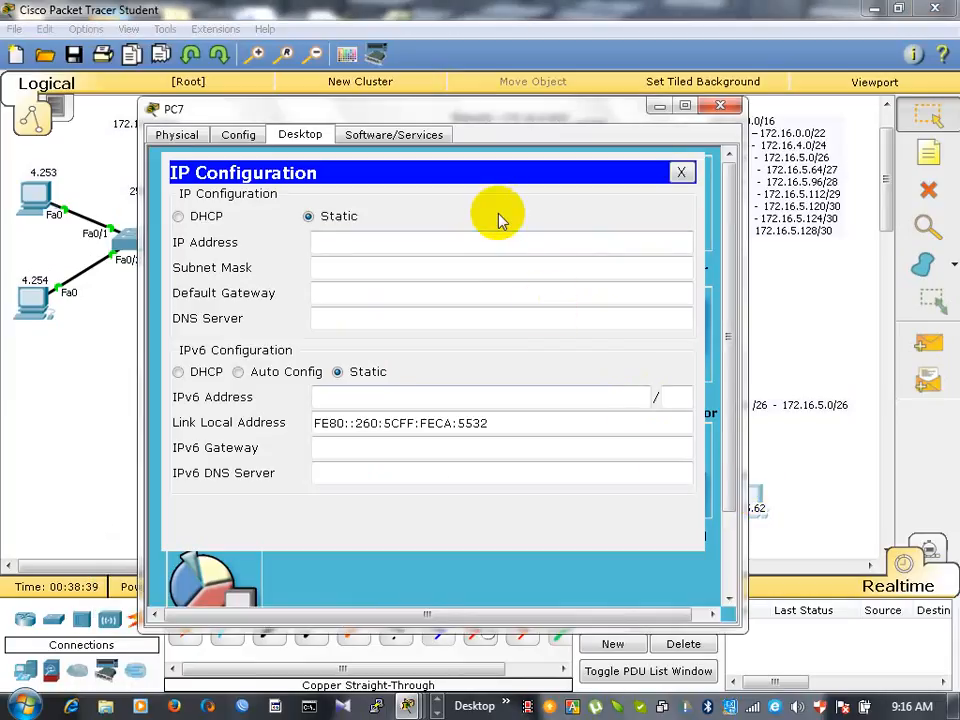
left_click_drag(451, 113, 184, 176)
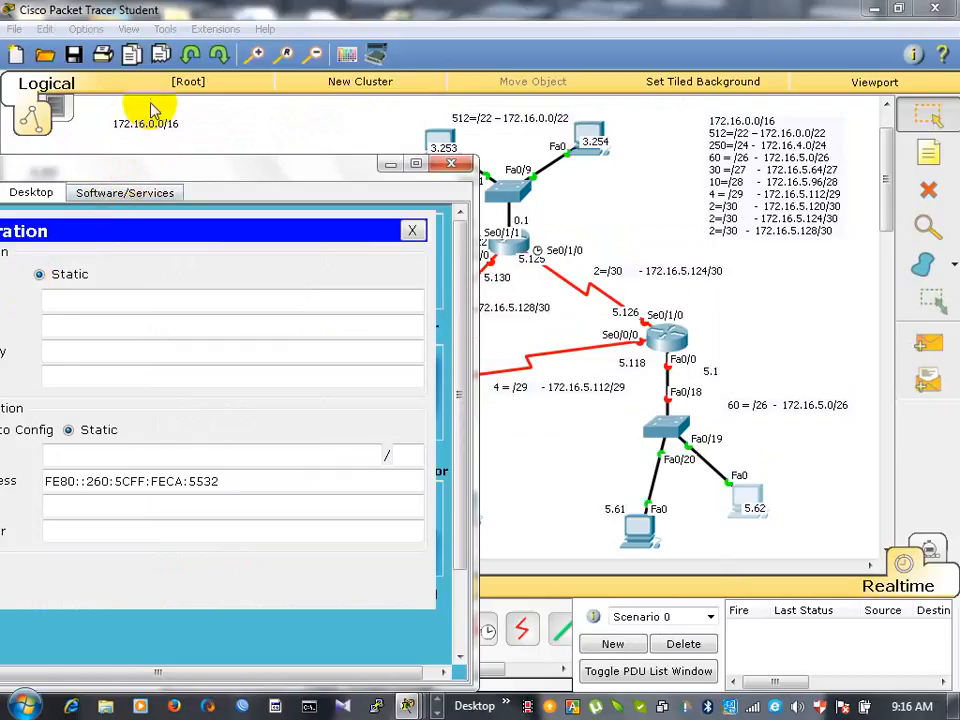
left_click_drag(157, 170, 252, 108)
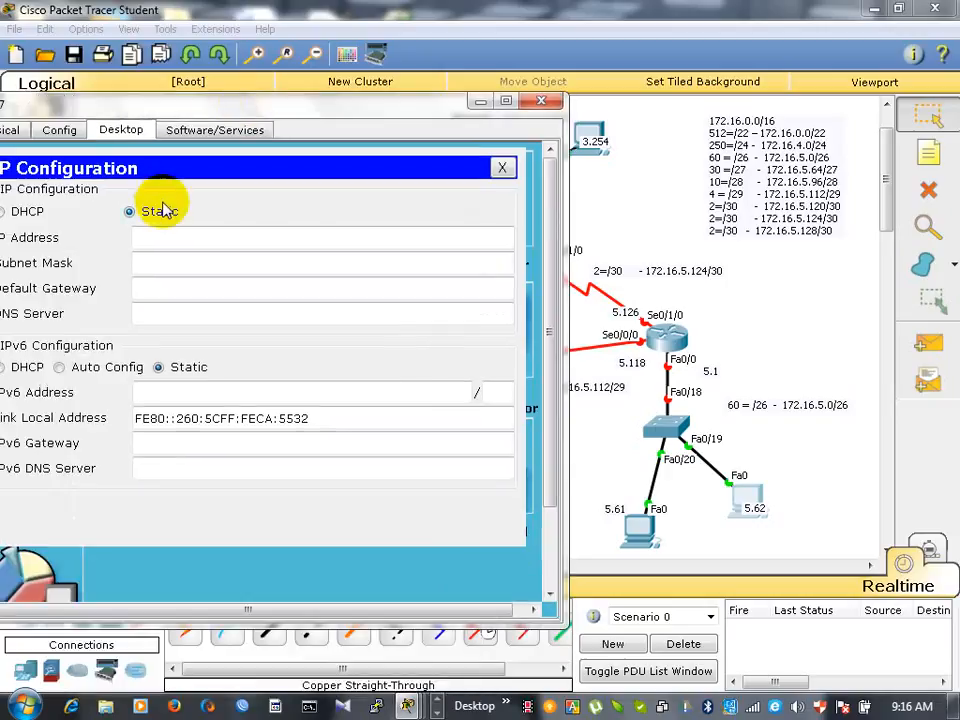
key("alt+Tab")
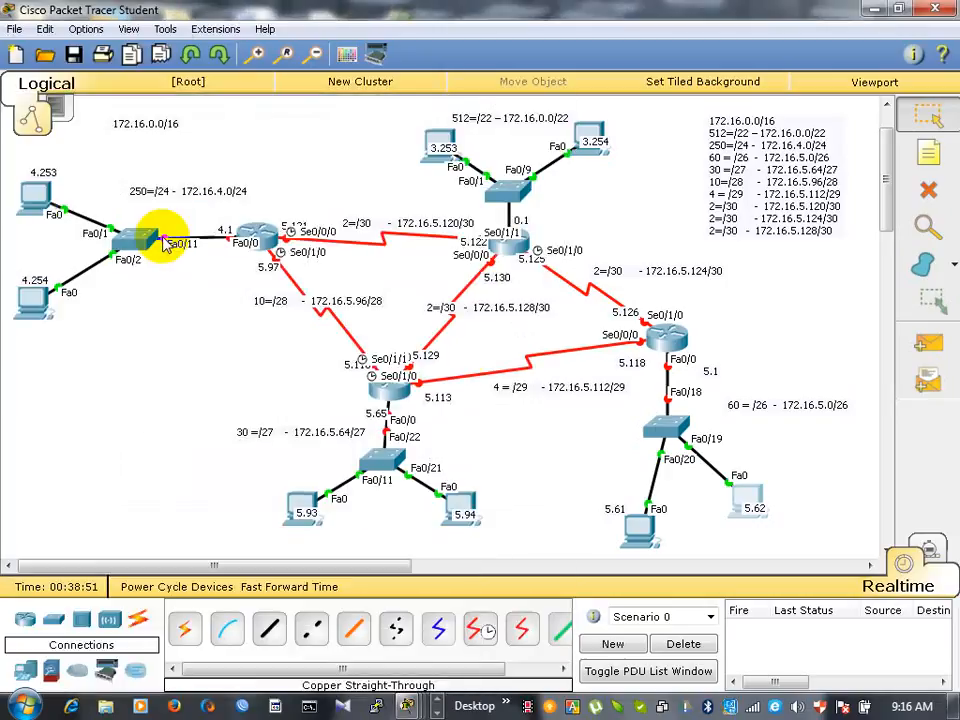
left_click(757, 505)
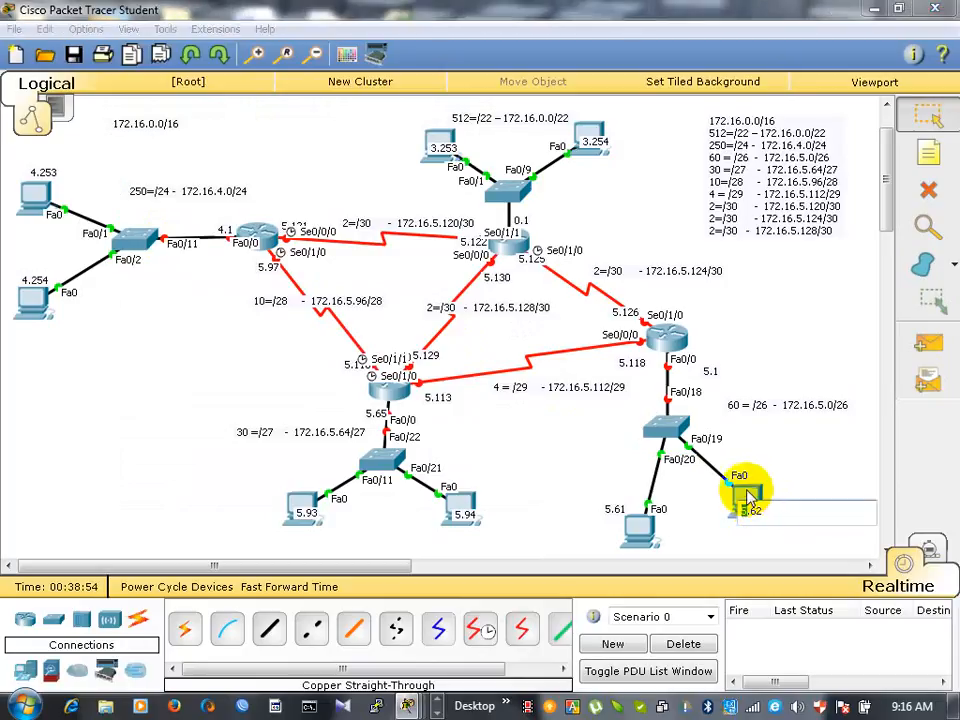
double_click(748, 497)
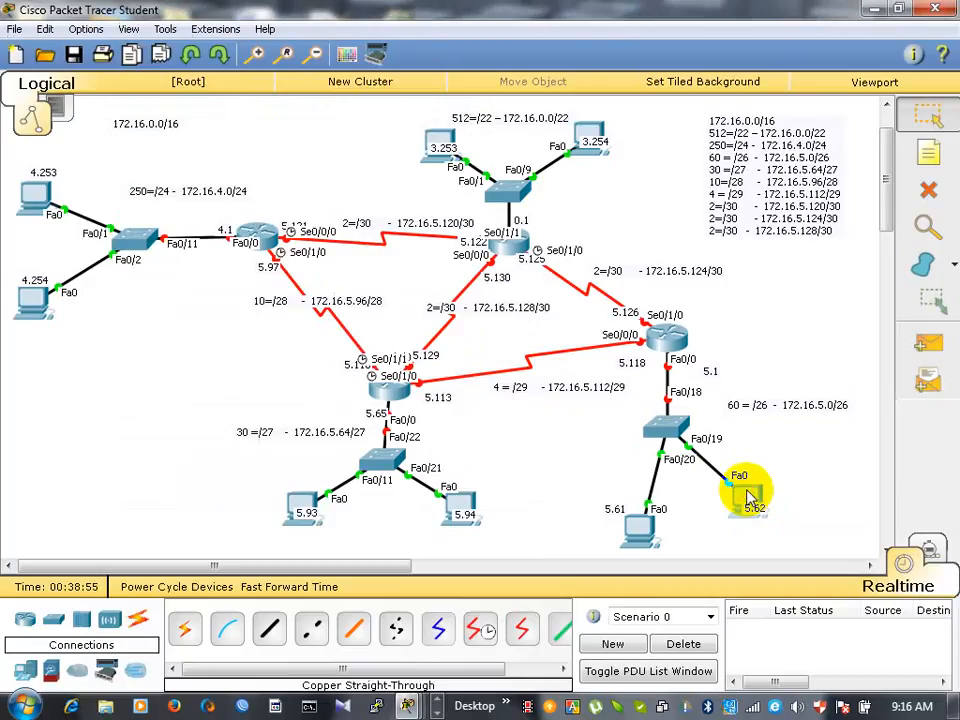
left_click(749, 496)
left_click(748, 495)
double_click(748, 495)
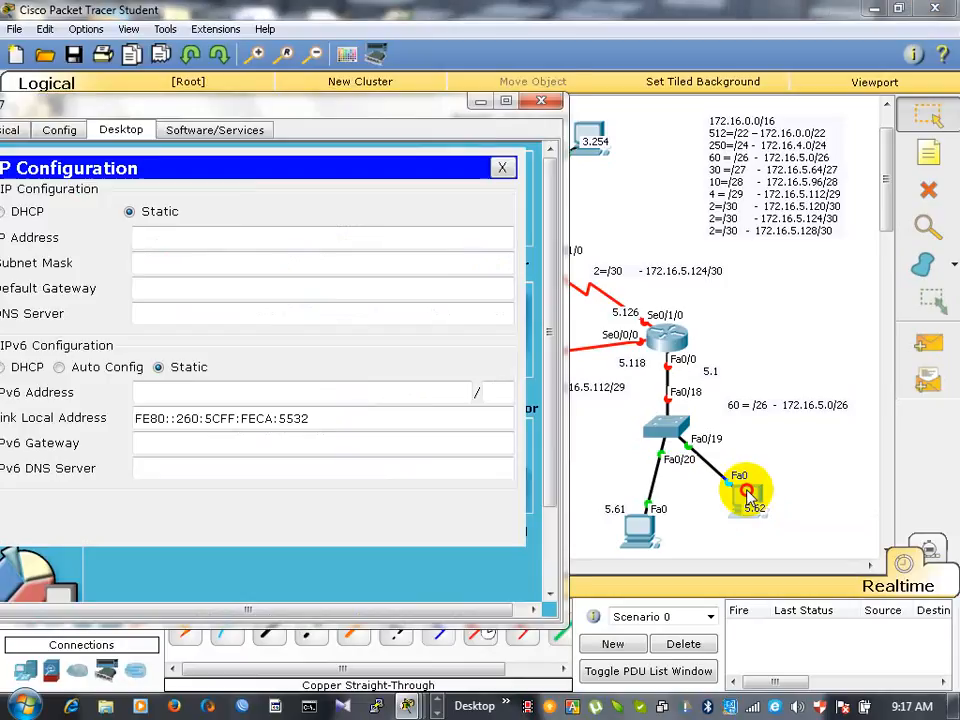
left_click(748, 494)
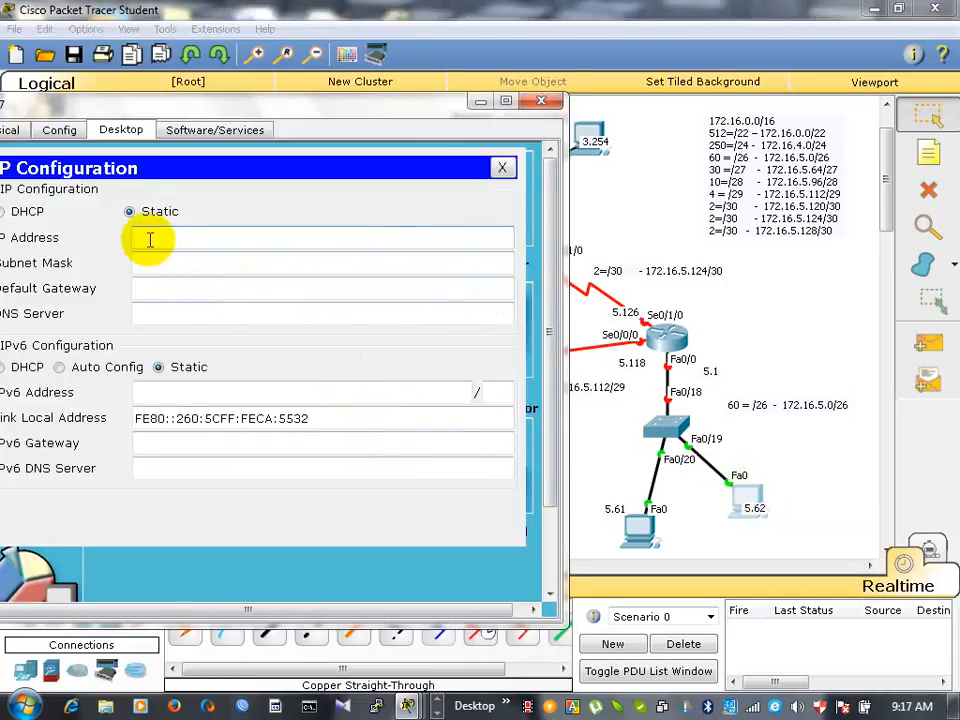
- Set PC7's static IP address to 172.16.5.62
type("172.16.")
type("5")
type("6")
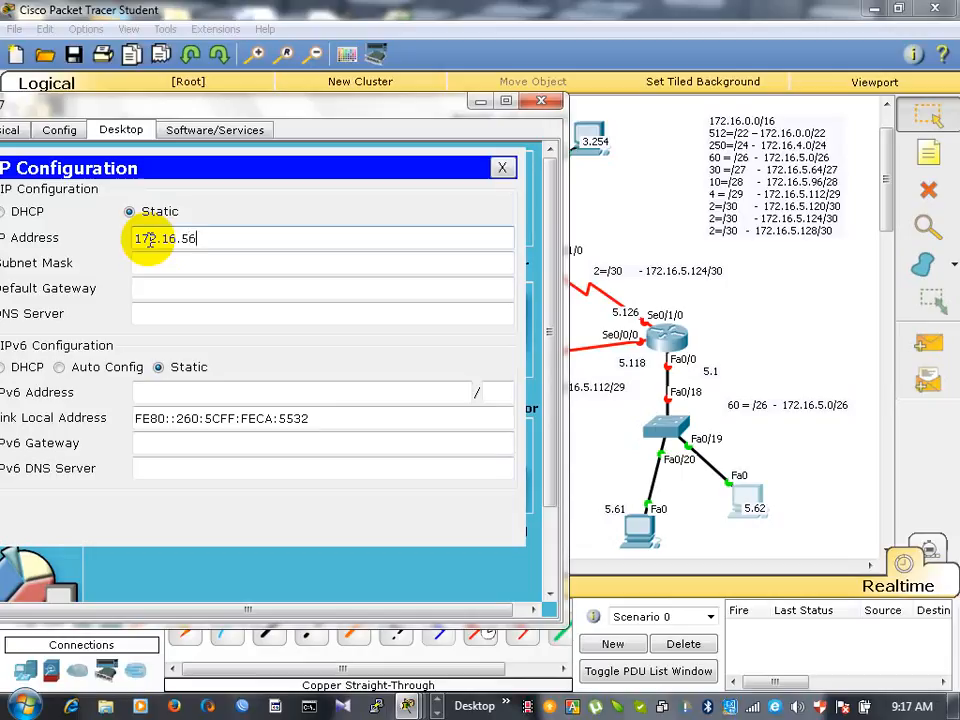
type("2")
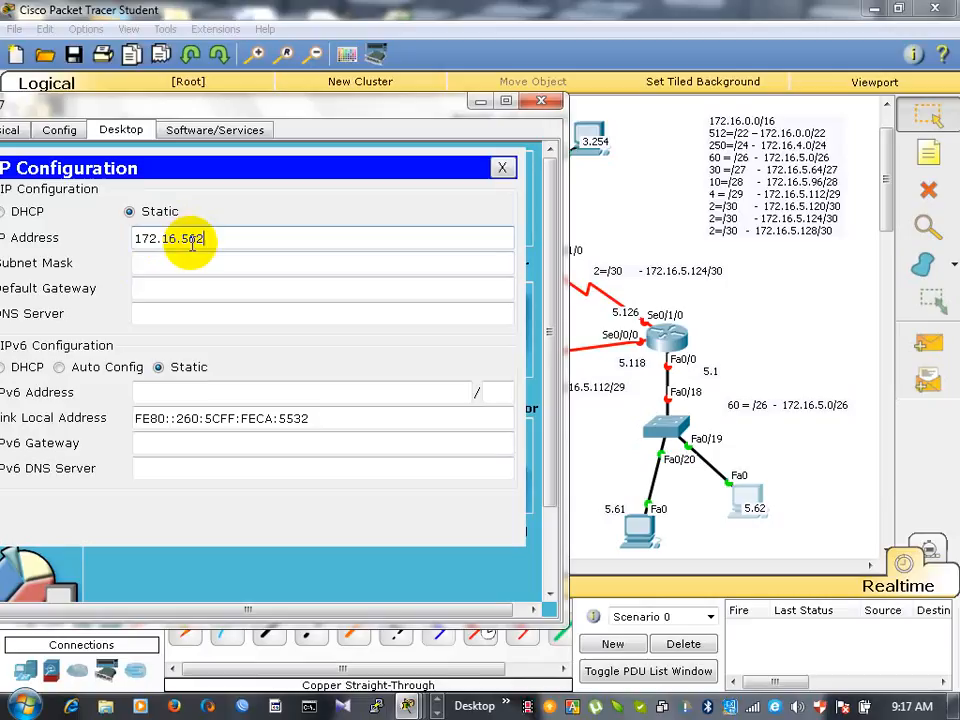
left_click(186, 238)
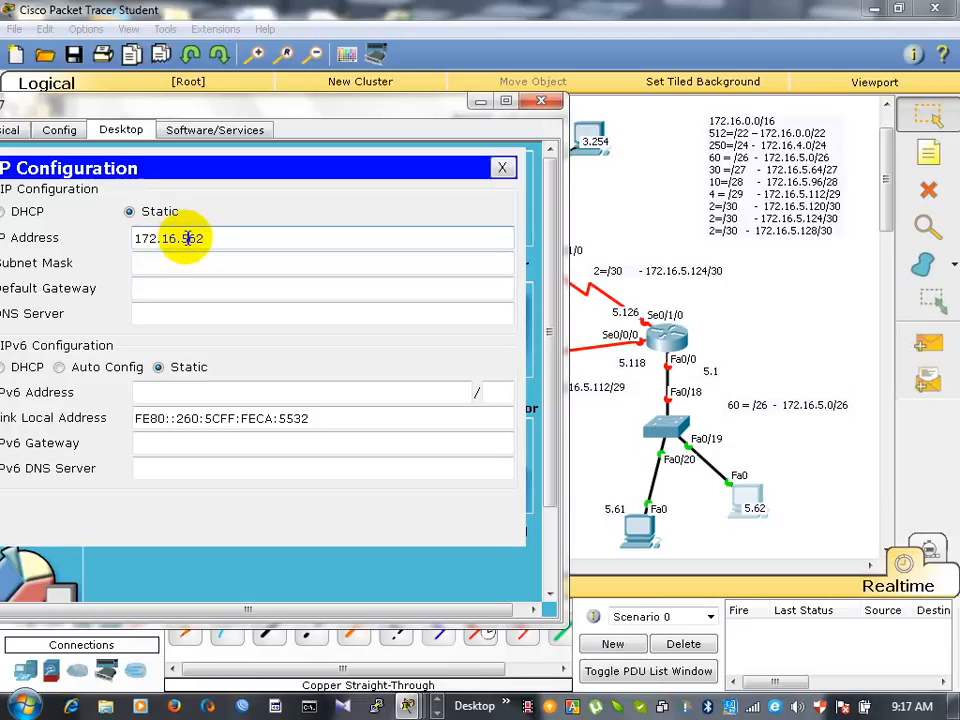
type(".")
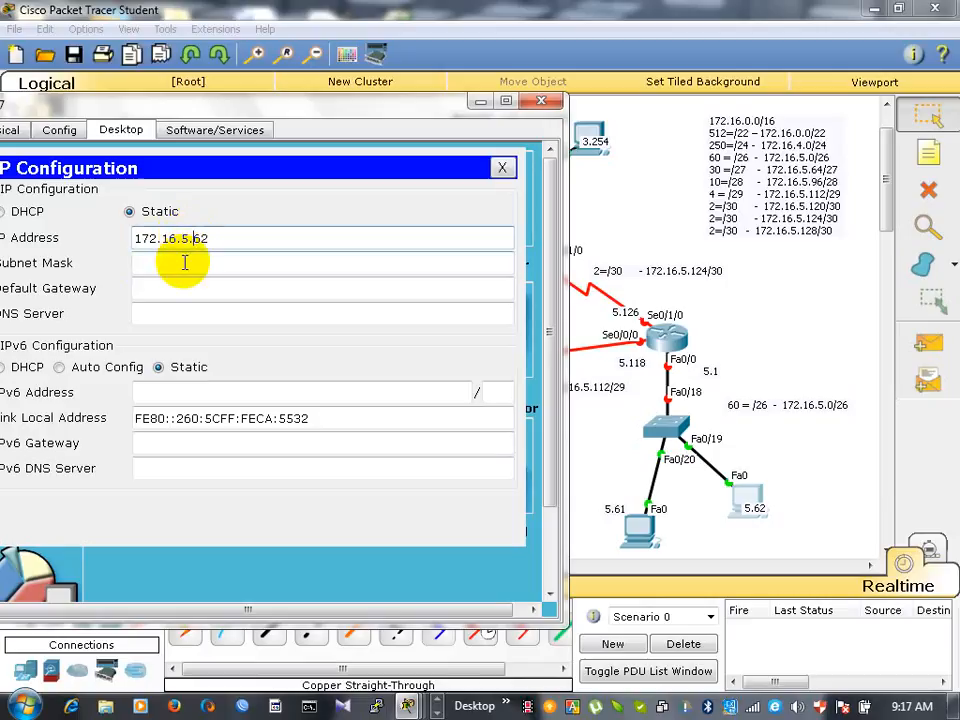
key("Escape")
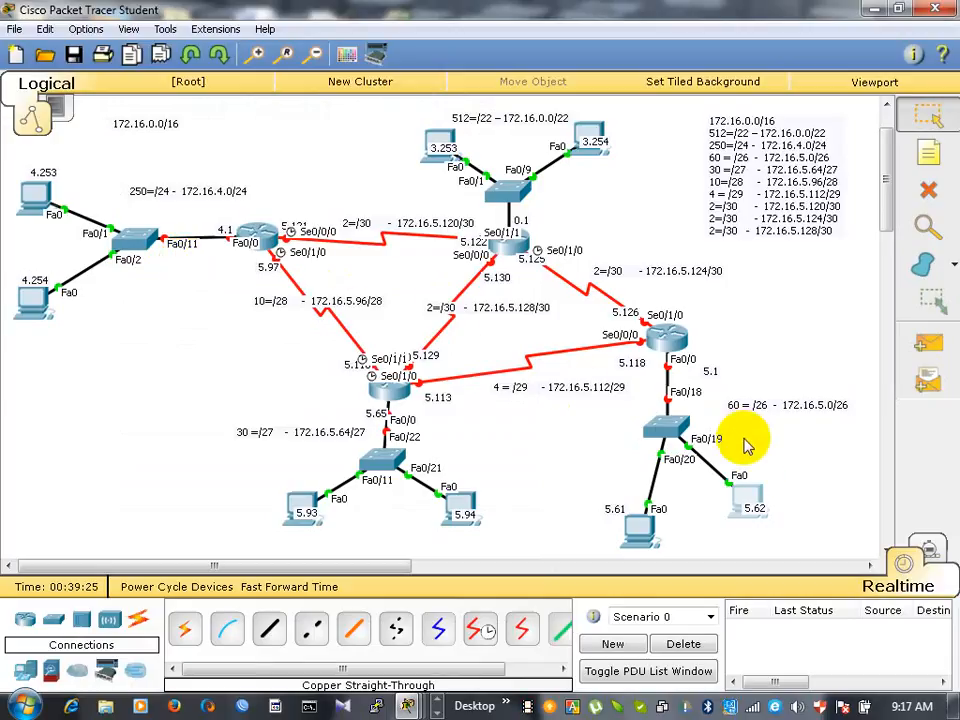
- Try to edit PC7's subnet mask to 255.255.0.192, and dismiss the resulting dialog
left_click(752, 508)
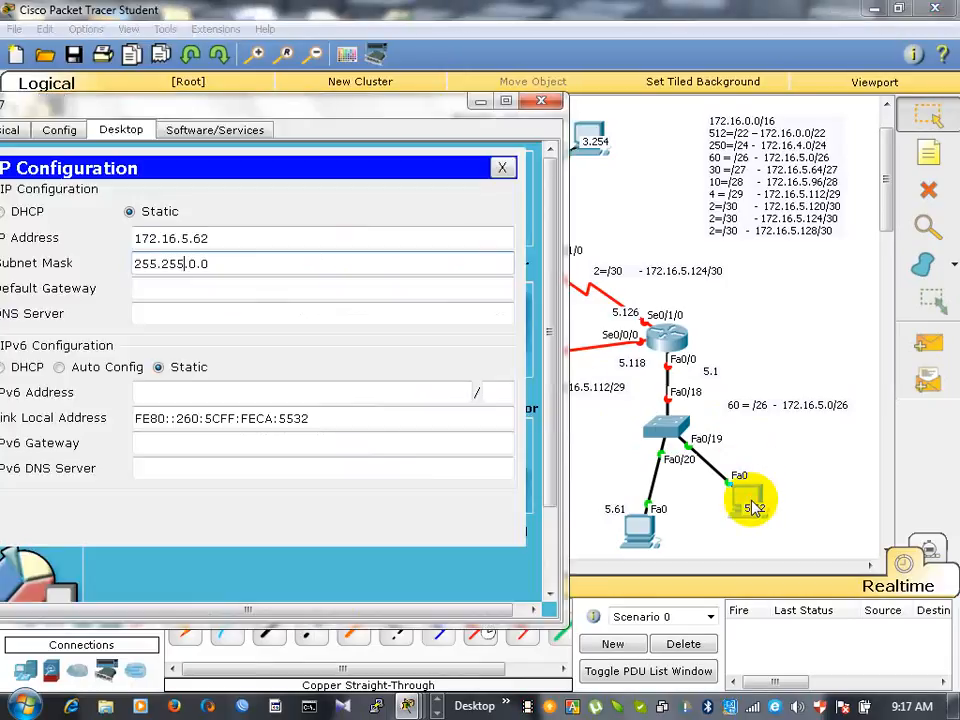
left_click(190, 263)
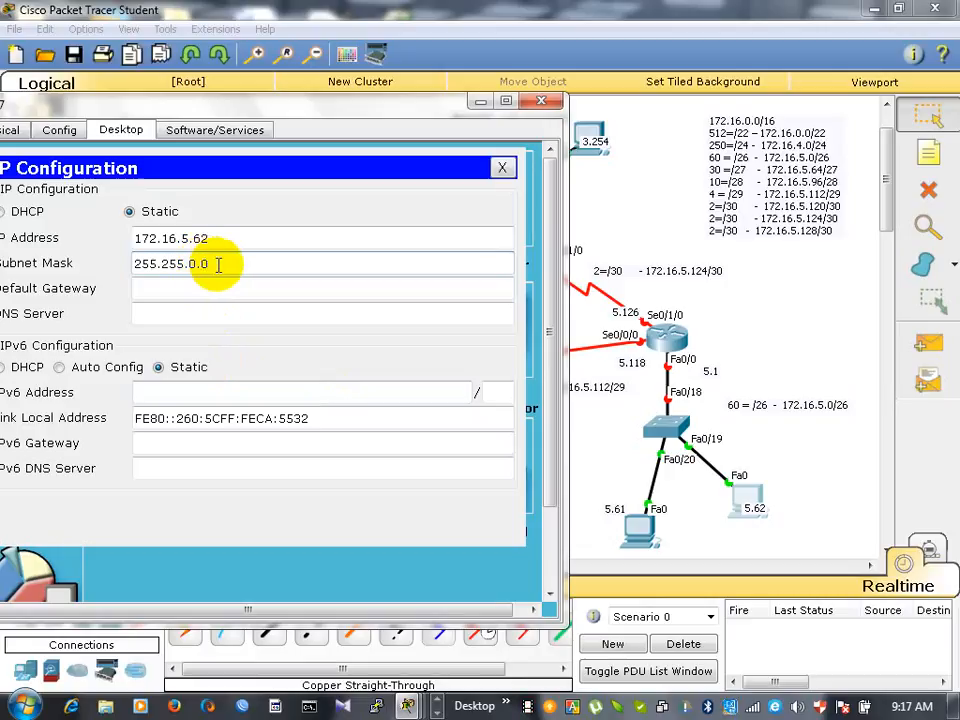
key("BackSpace")
type("192")
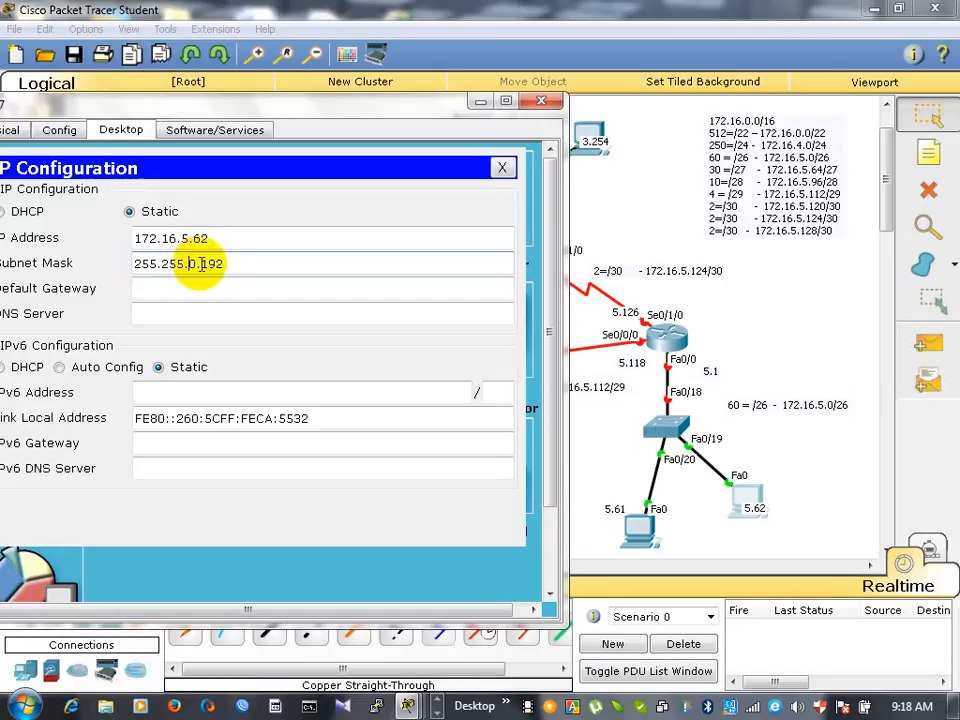
key("Tab")
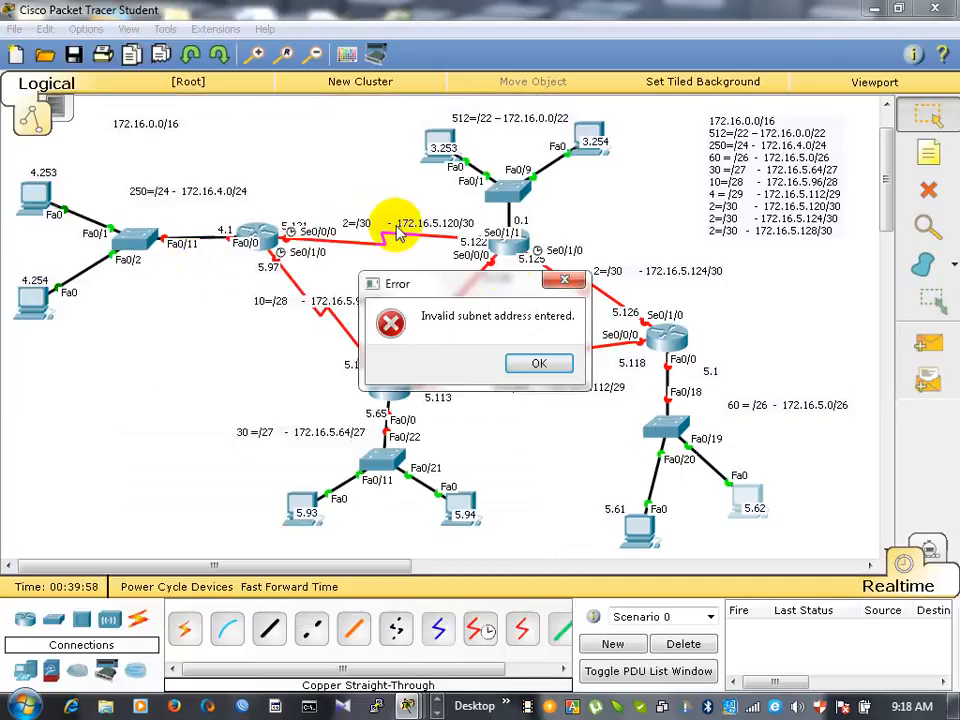
left_click(562, 284)
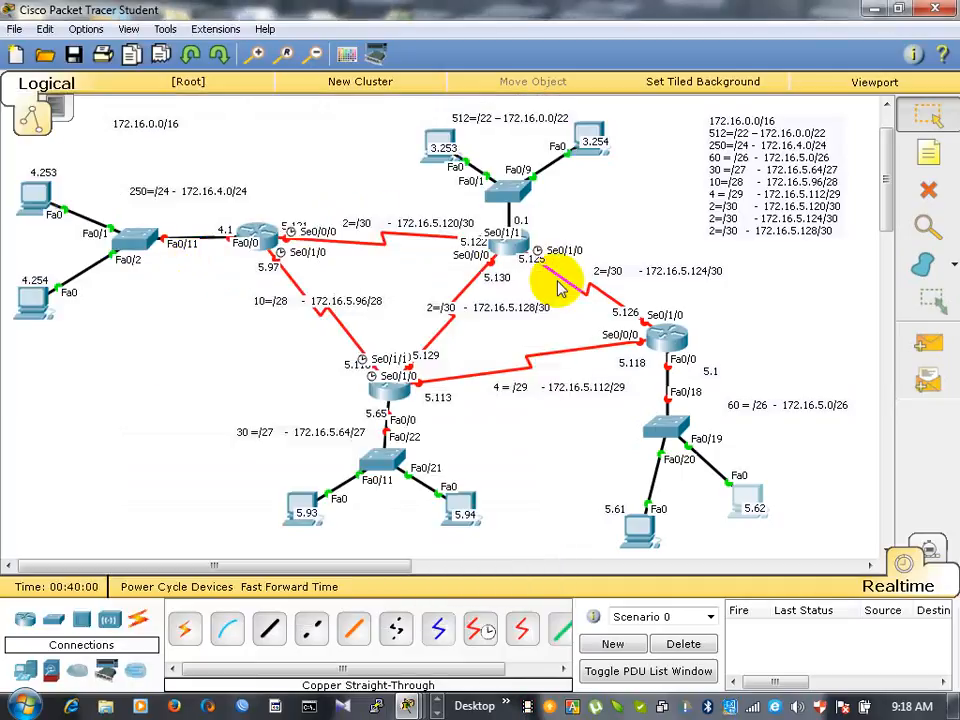
- Reopen PC7's IP configuration and set its subnet mask to 255.255.255.192 for the /26 network
left_click(752, 503)
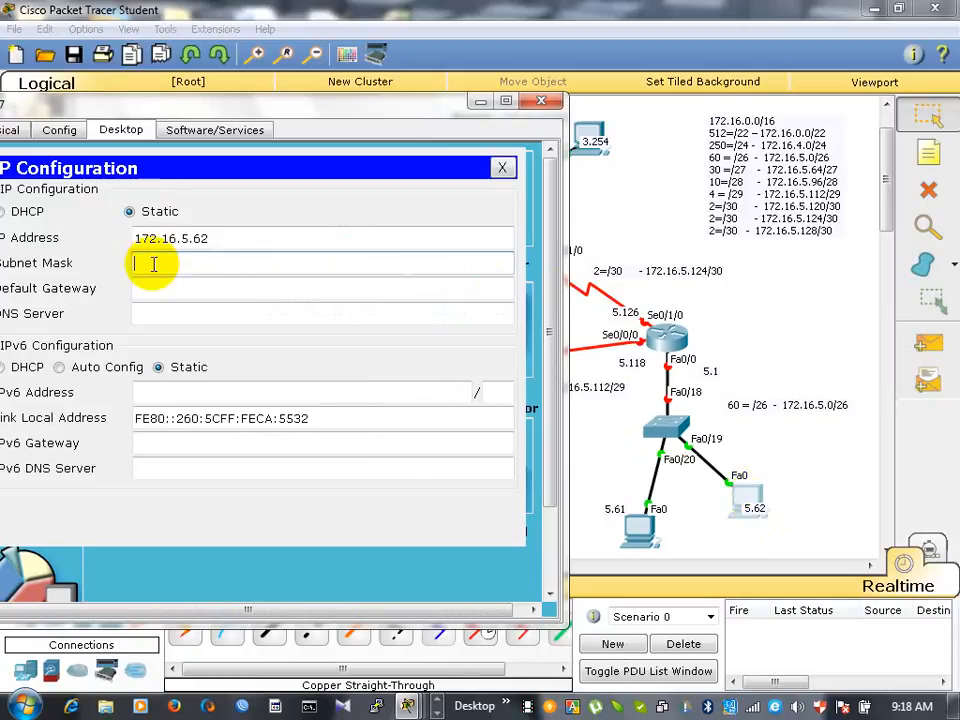
type("255.255.255.")
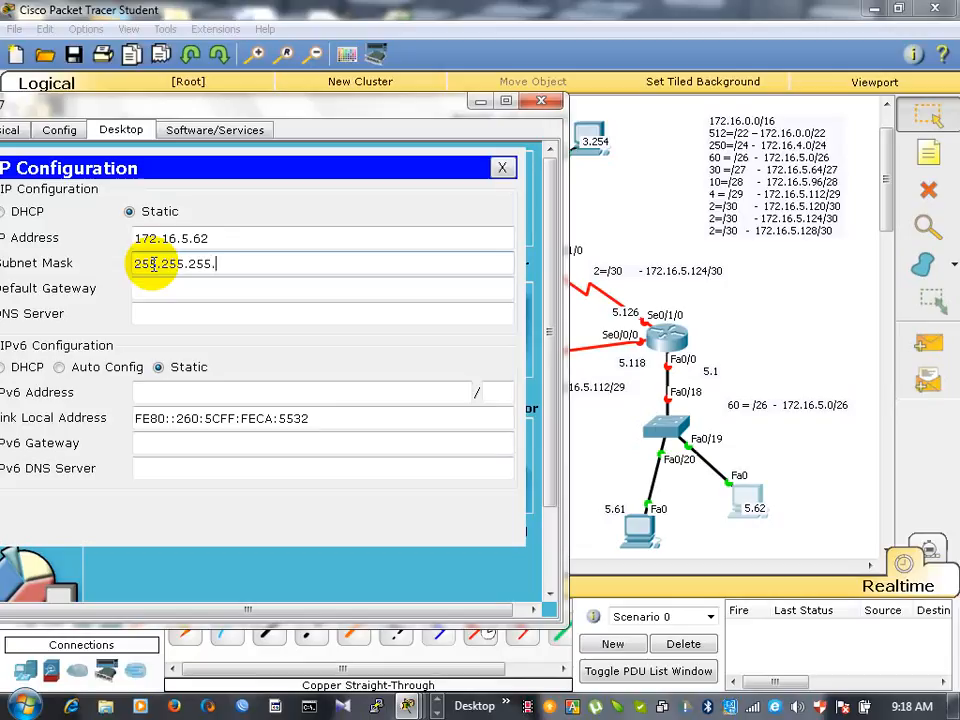
type("192")
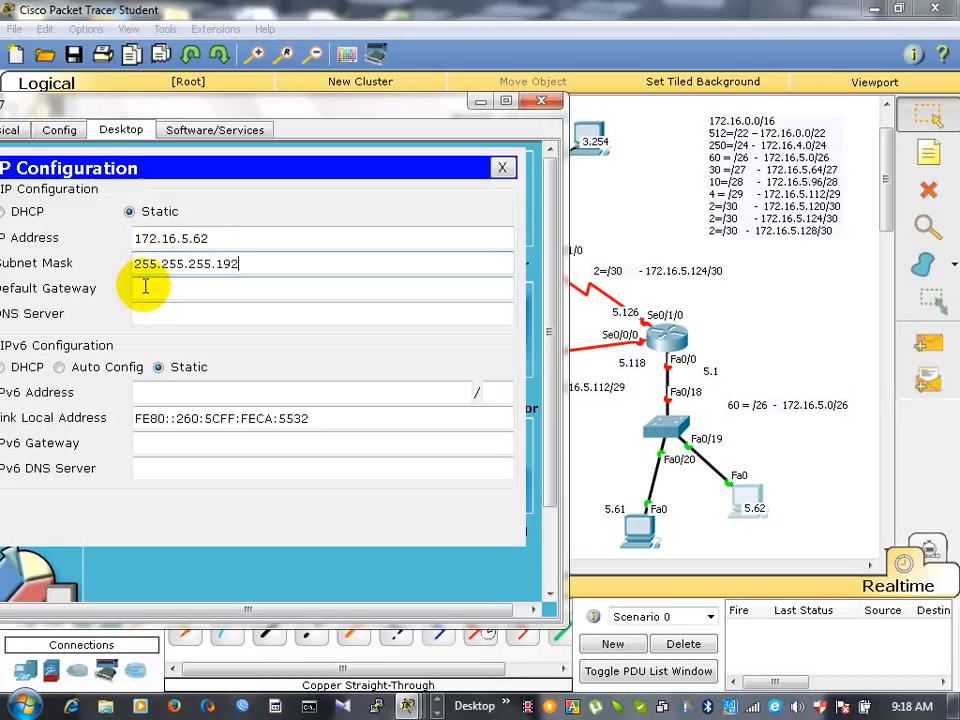
key("Escape")
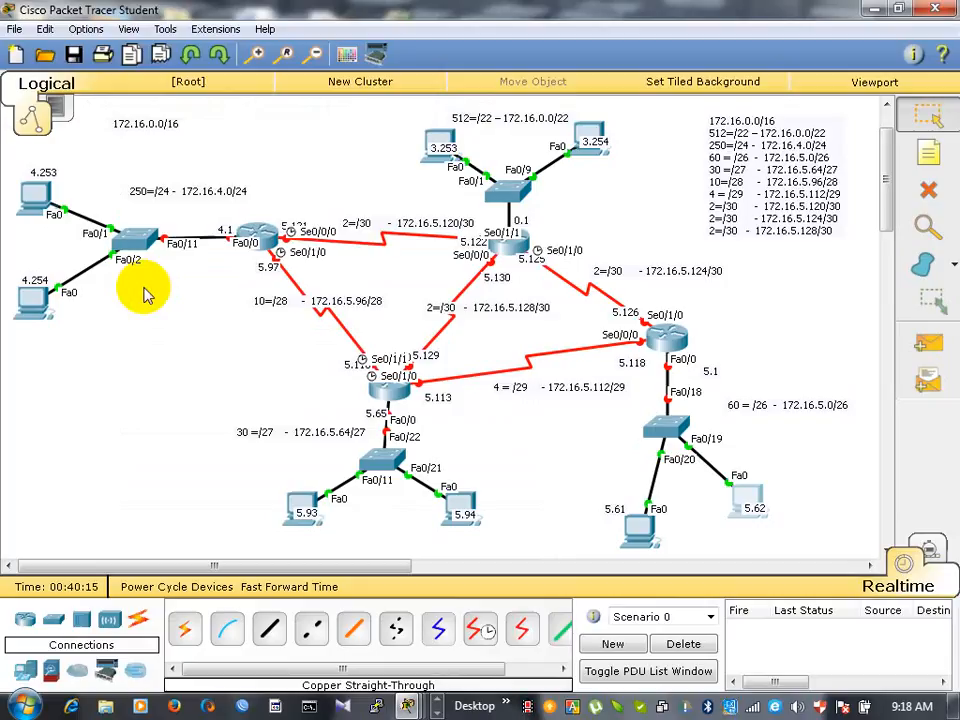
- Set PC7's default gateway to the router port address 172.16.5.1 and close PC7's settings
left_click(750, 497)
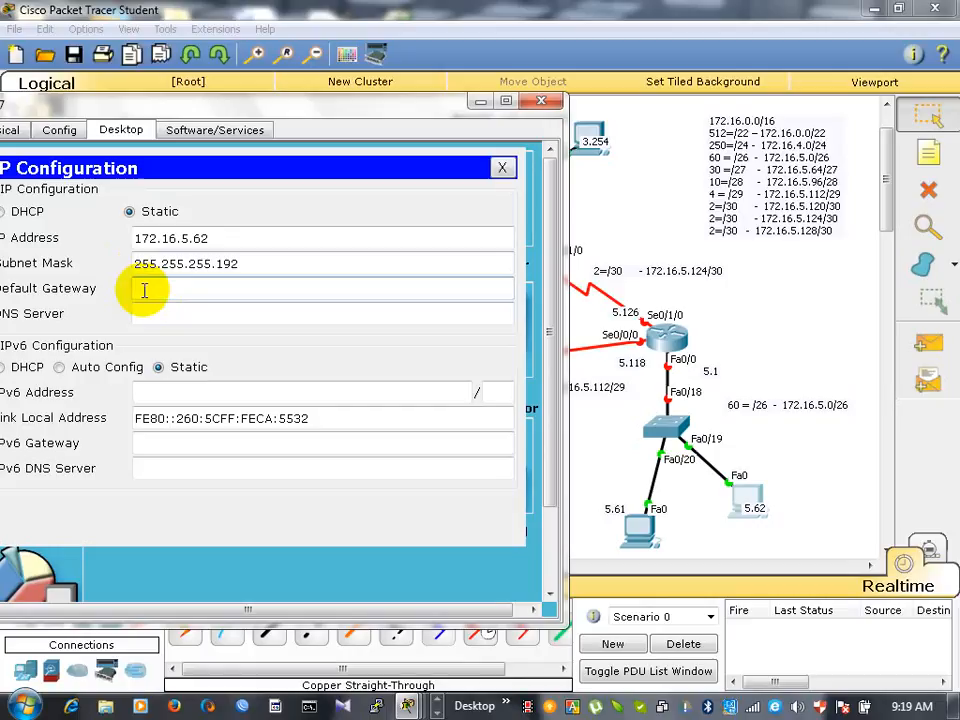
type("172.16.")
type("5.1")
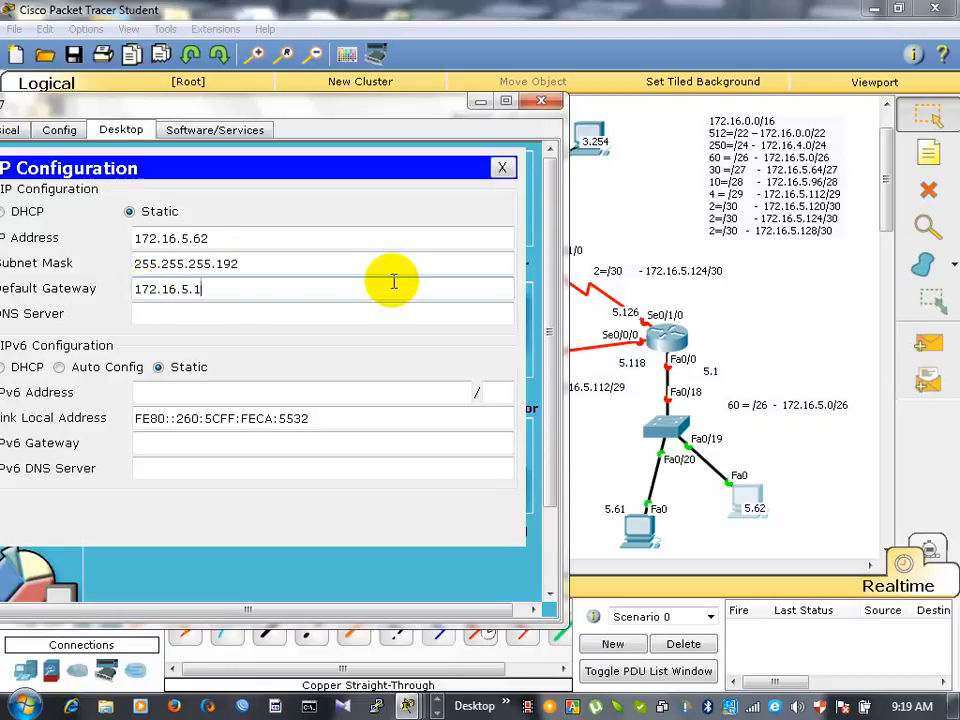
left_click(541, 101)
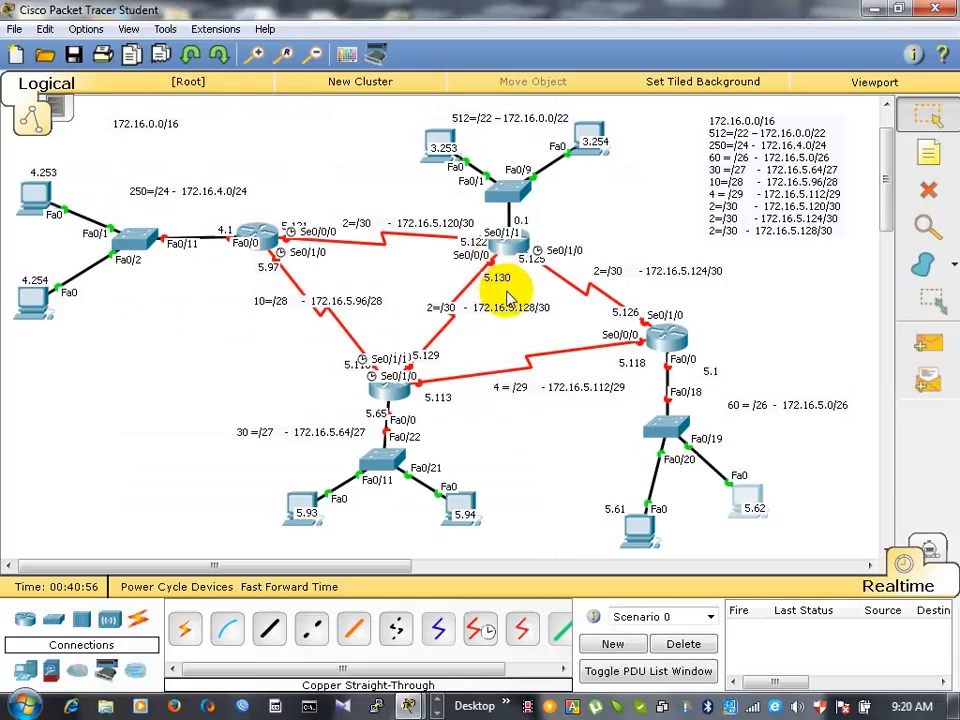
- Open the IP configuration of PC2, labelled 3.253 in the 512-host network
left_click(441, 149)
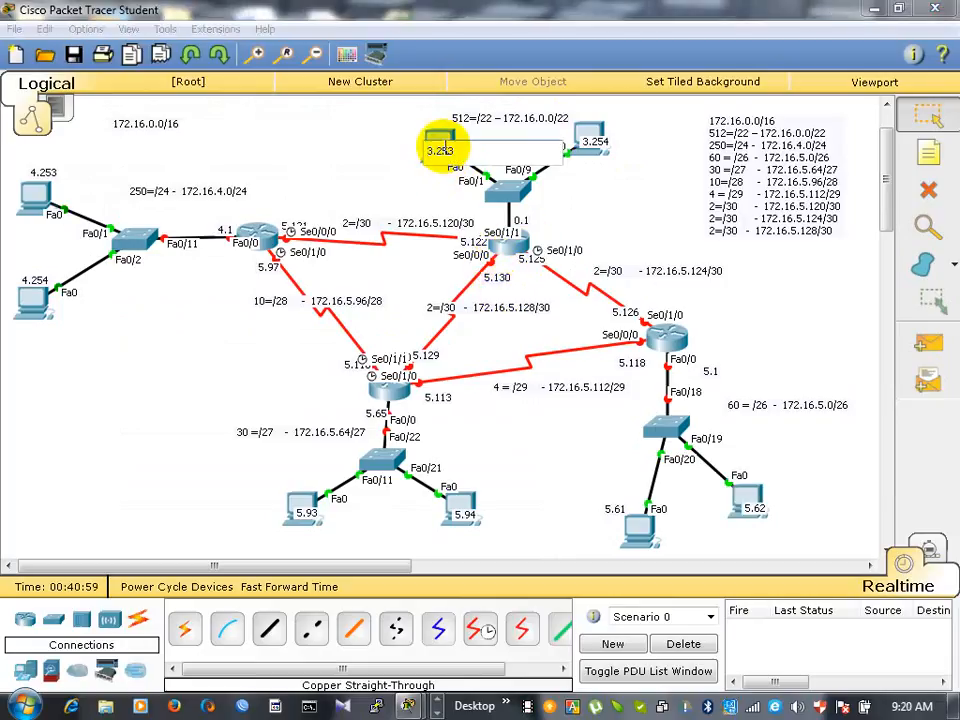
left_click(439, 134)
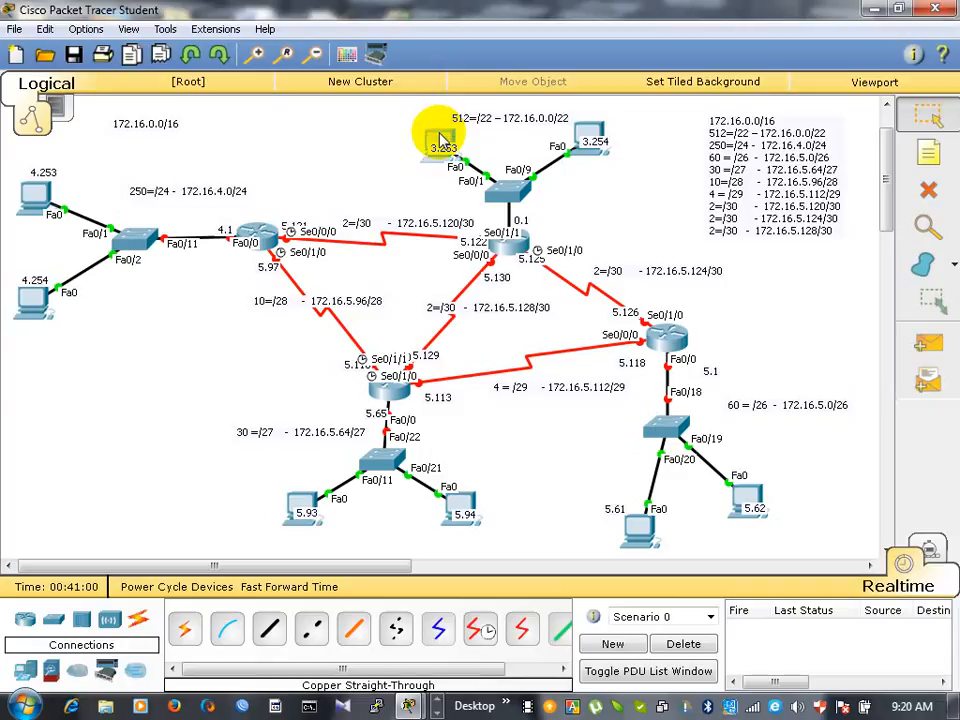
left_click(441, 137)
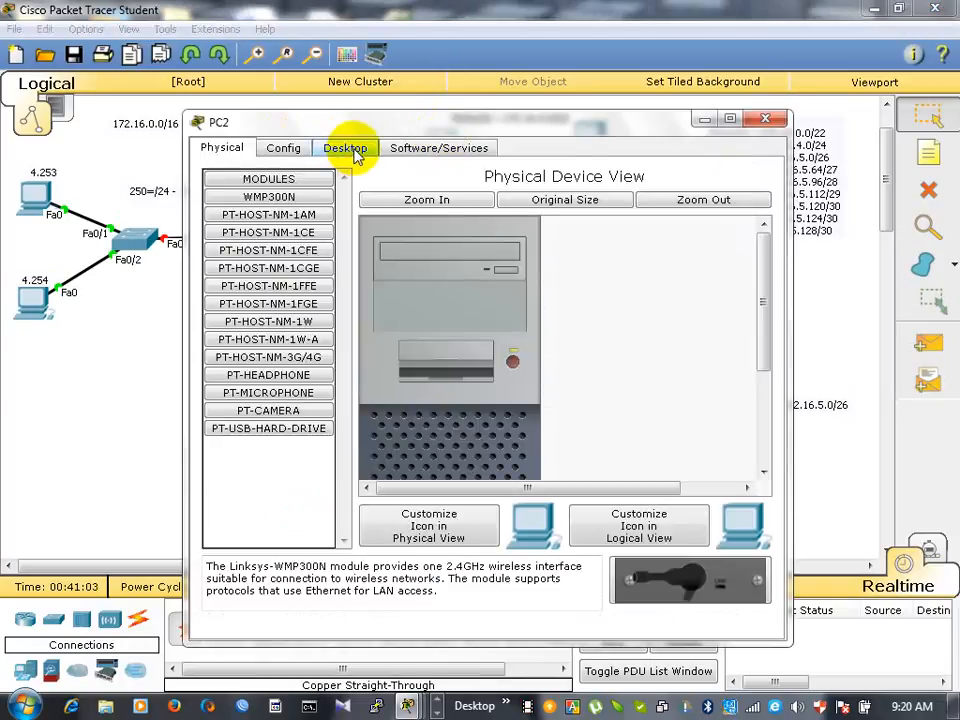
left_click(340, 149)
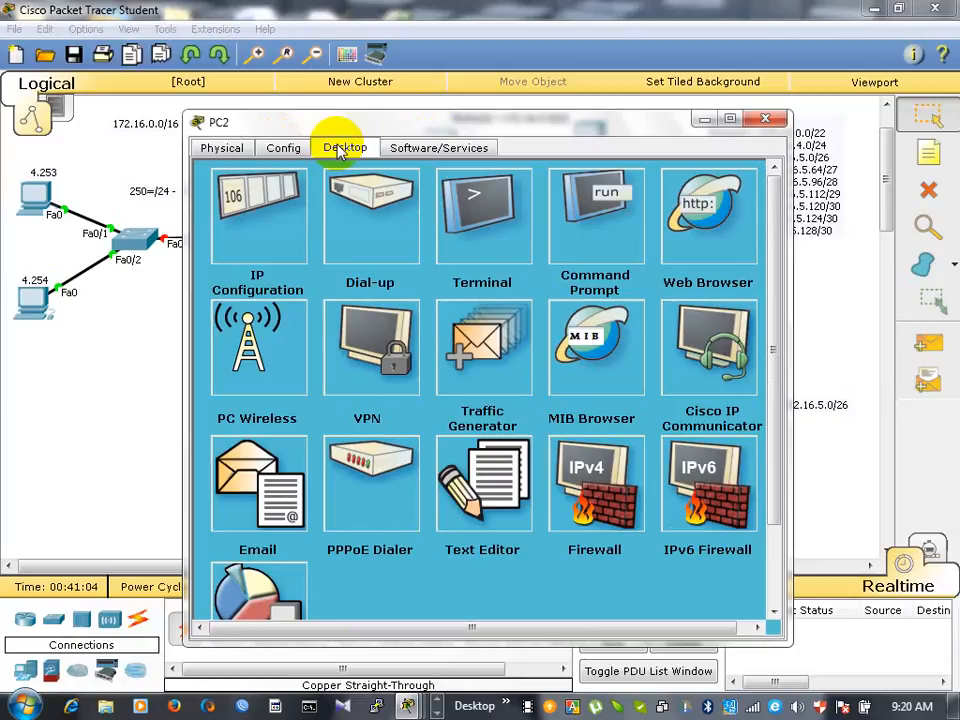
left_click(257, 236)
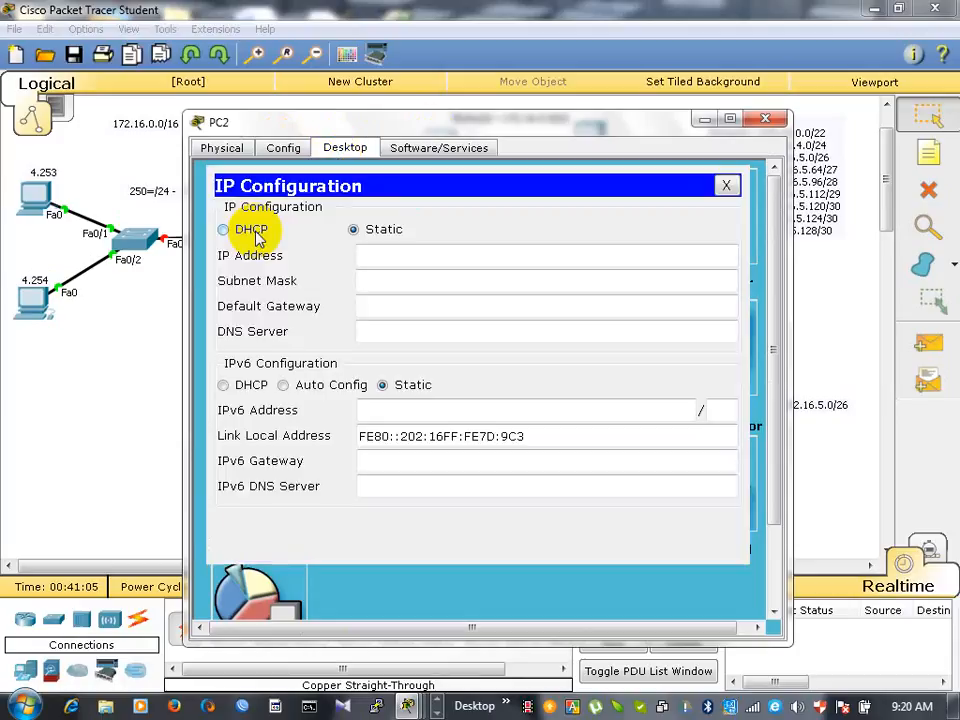
- Bring PC2's IP configuration back up and place its window clear of the 512-host network's address labels
left_click(460, 260)
key("alt+Tab")
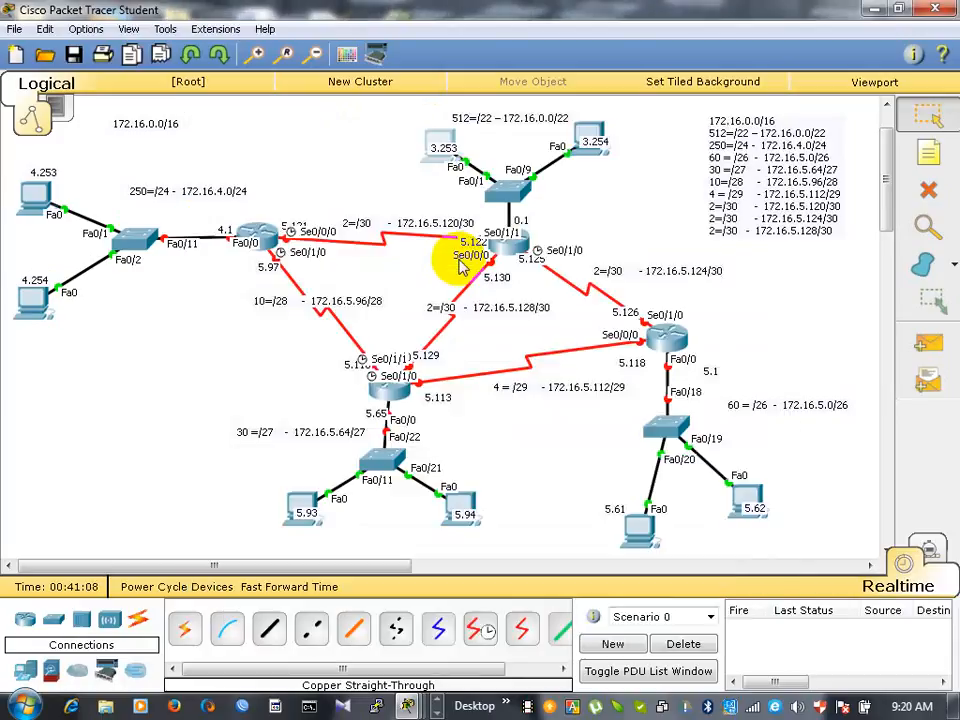
left_click(440, 138)
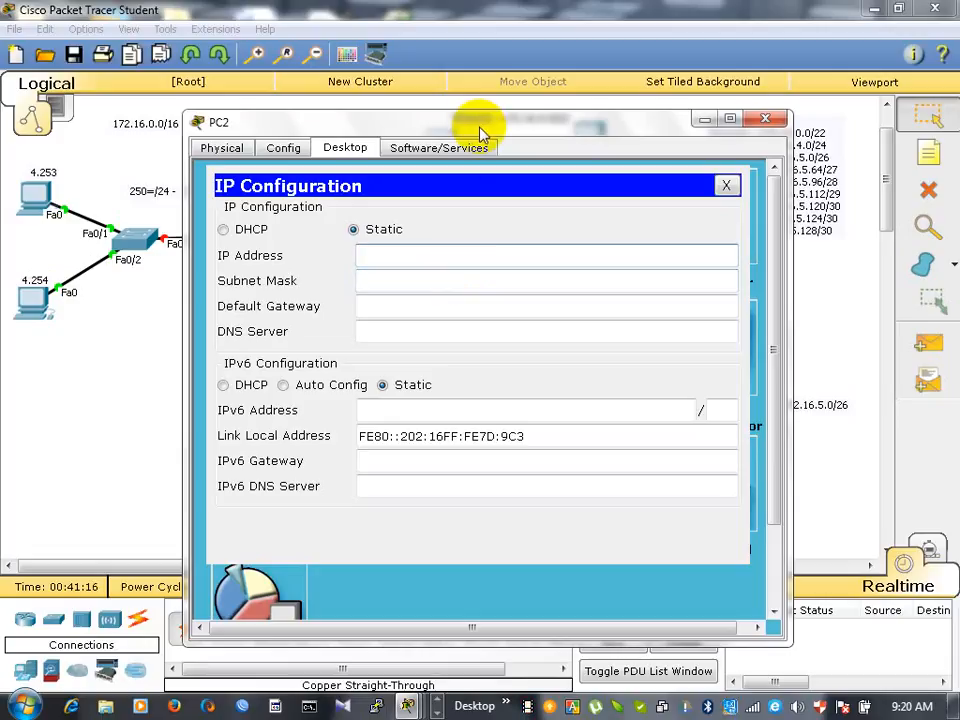
left_click_drag(482, 128, 557, 299)
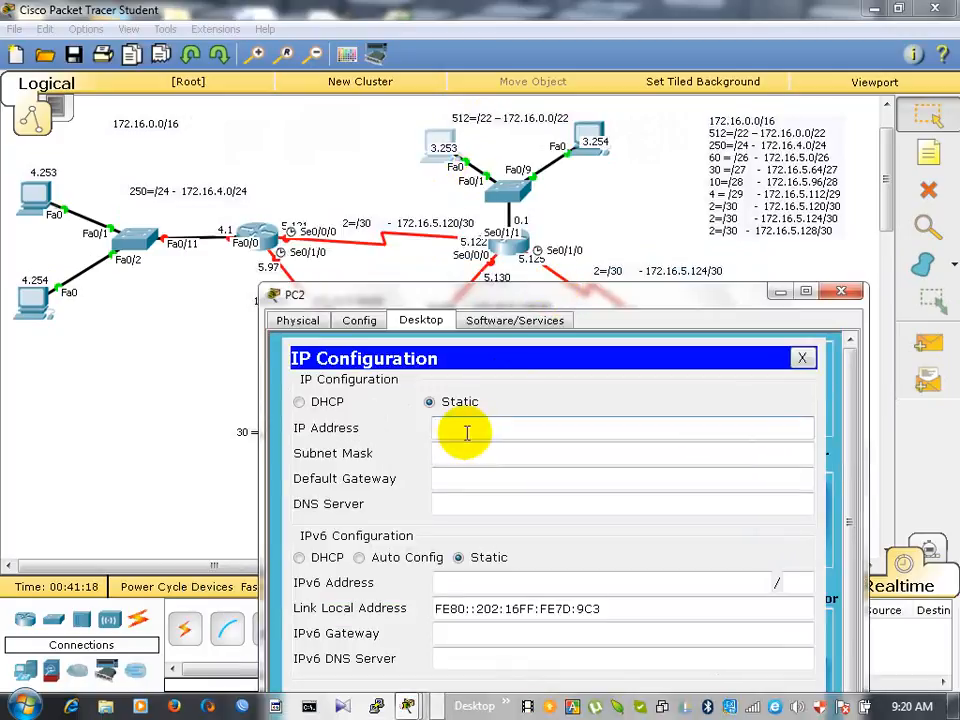
- Set PC2's IP address to 172.16.3.253, matching its label in the 512-host network
type("172.16.5.65")
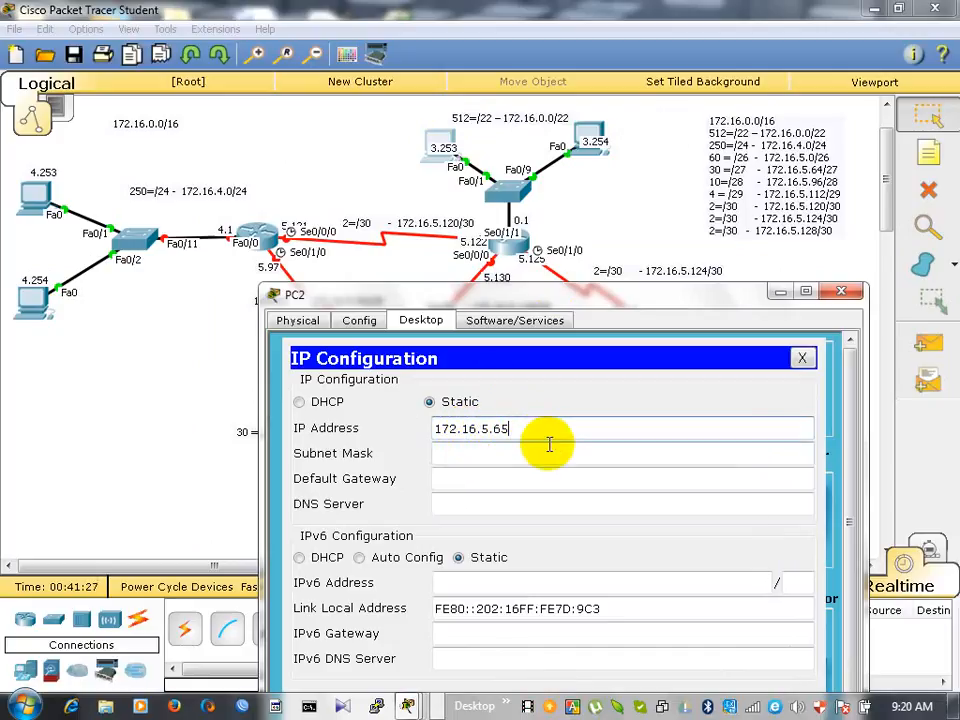
key("BackSpace")
key("BackSpace")
key("BackSpace")
key("BackSpace")
type("3.253")
key("Tab")
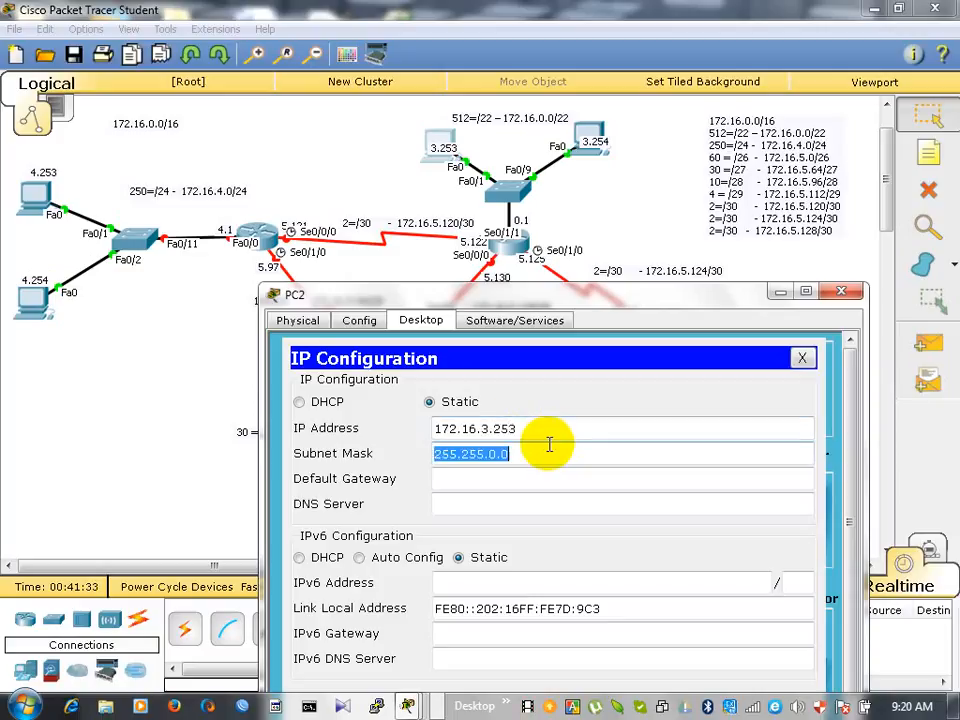
- Set PC2's subnet mask to 255.255.252.0 for the /22 network
left_click(549, 444)
key("BackSpace")
key("BackSpace")
key("BackSpace")
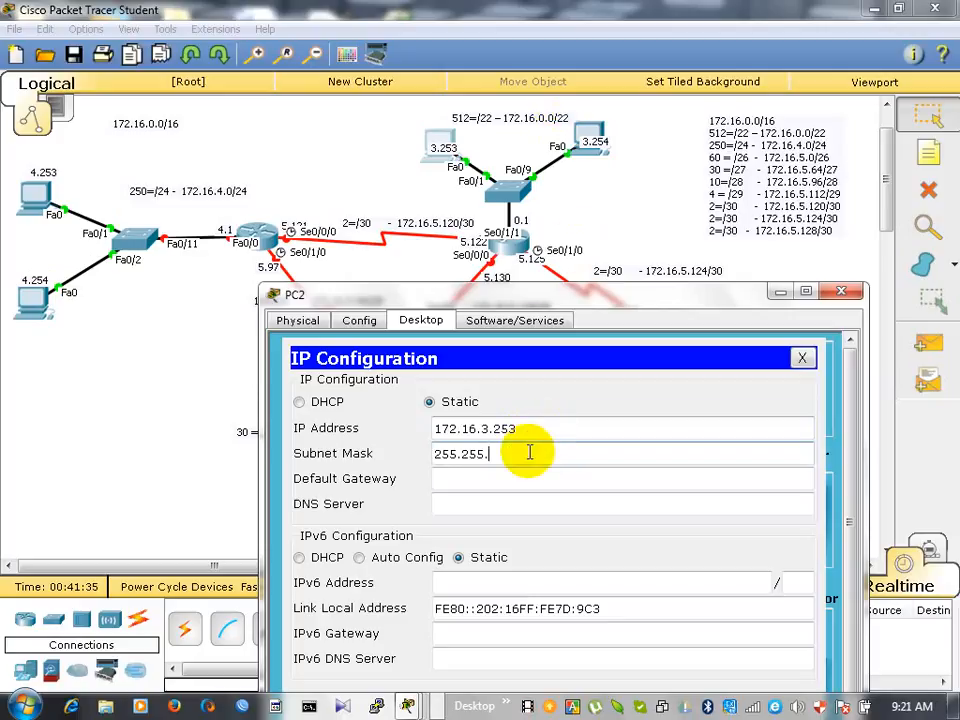
type("252.0")
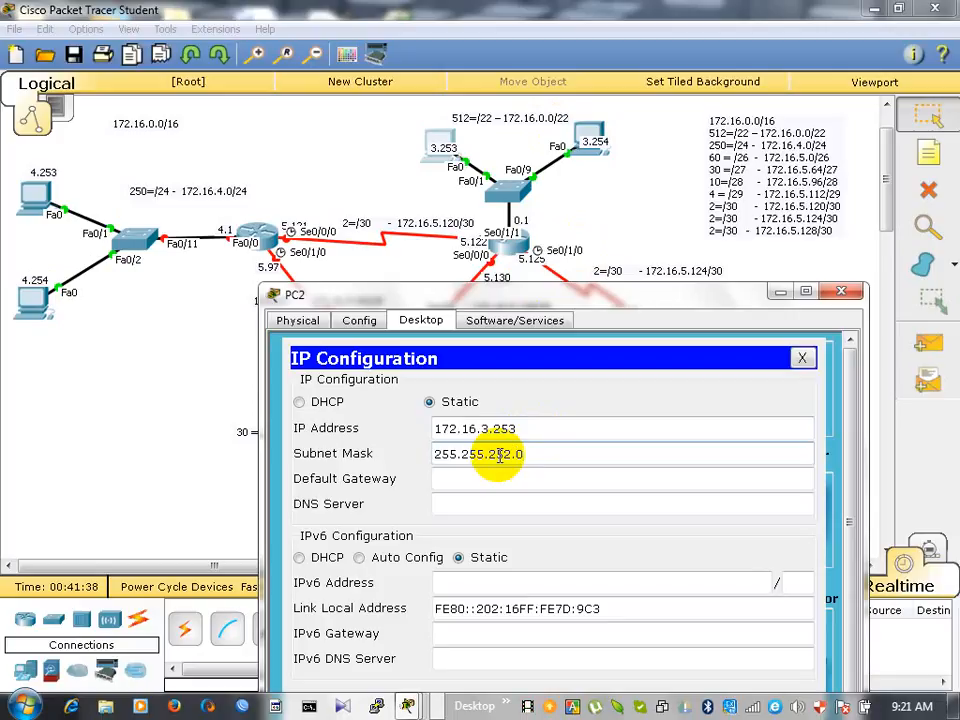
key("Tab")
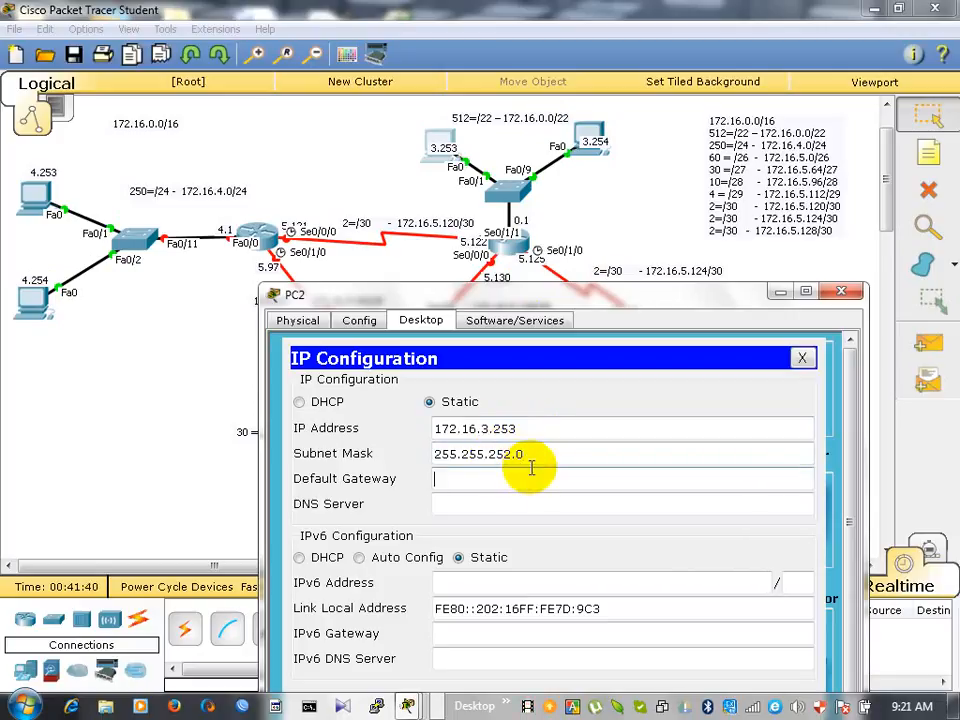
- Set PC2's default gateway to the router port address 172.16.0.1, copy that address and close PC2's settings
type("172.16.3.")
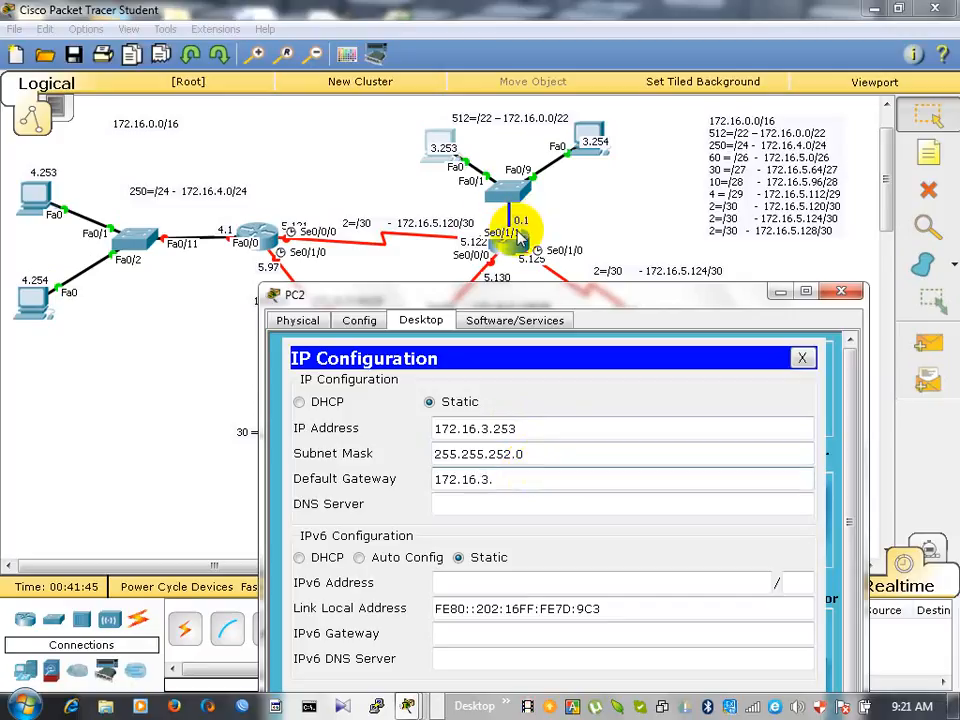
key("BackSpace")
key("BackSpace")
key("BackSpace")
type(".0.1")
key("shift+Left")
key("shift+Left")
key("shift+Left")
key("shift+Left")
key("shift+Left")
key("shift+Left")
key("shift+Left")
key("shift+Left")
key("shift+Left")
key("shift+Left")
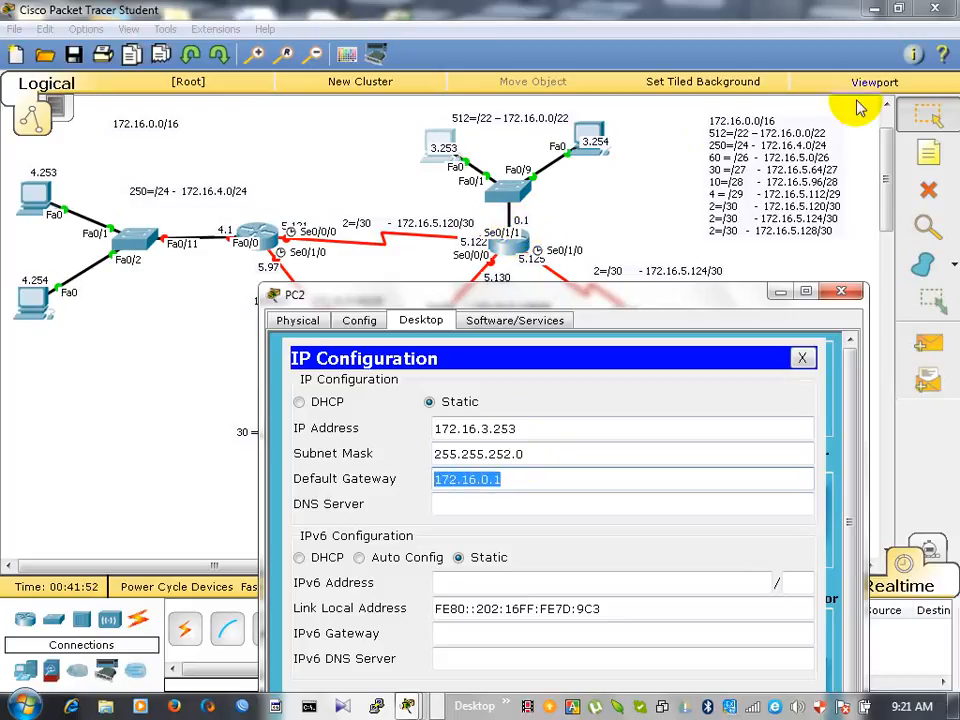
left_click(842, 292)
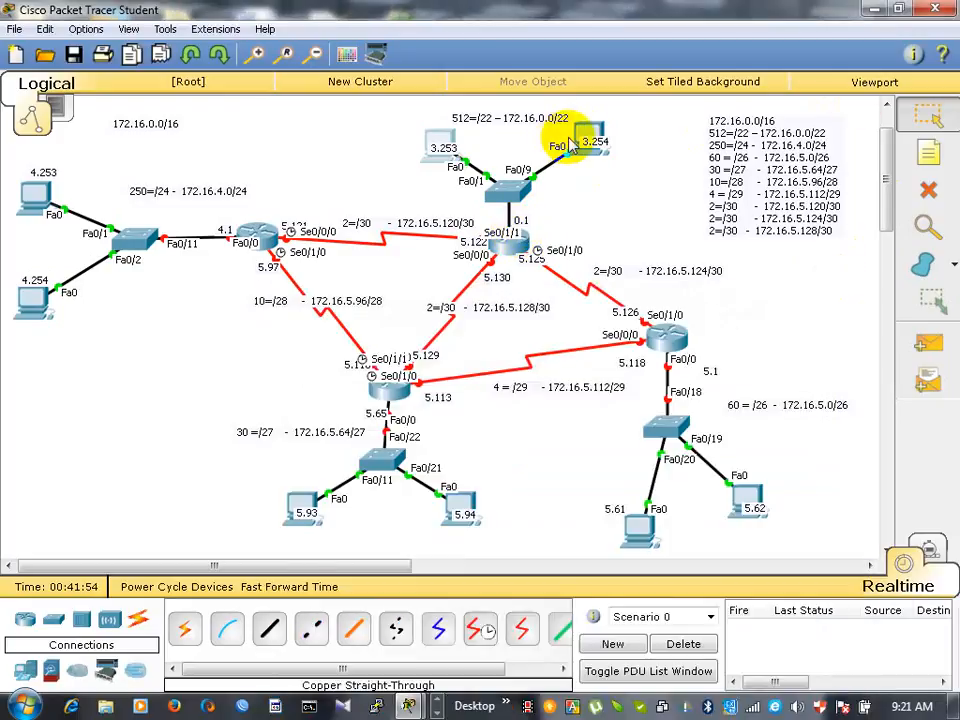
- Open the IP configuration of PC3, labelled 3.254, and set its default gateway to 172.16.0.1
left_click(590, 138)
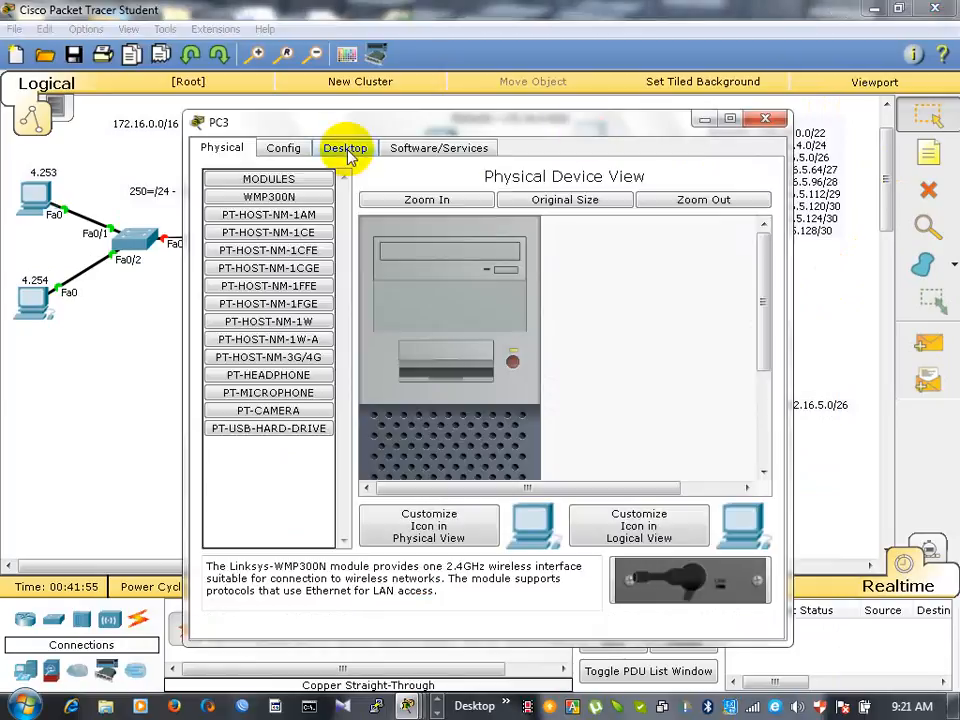
key("Escape")
left_click(583, 143)
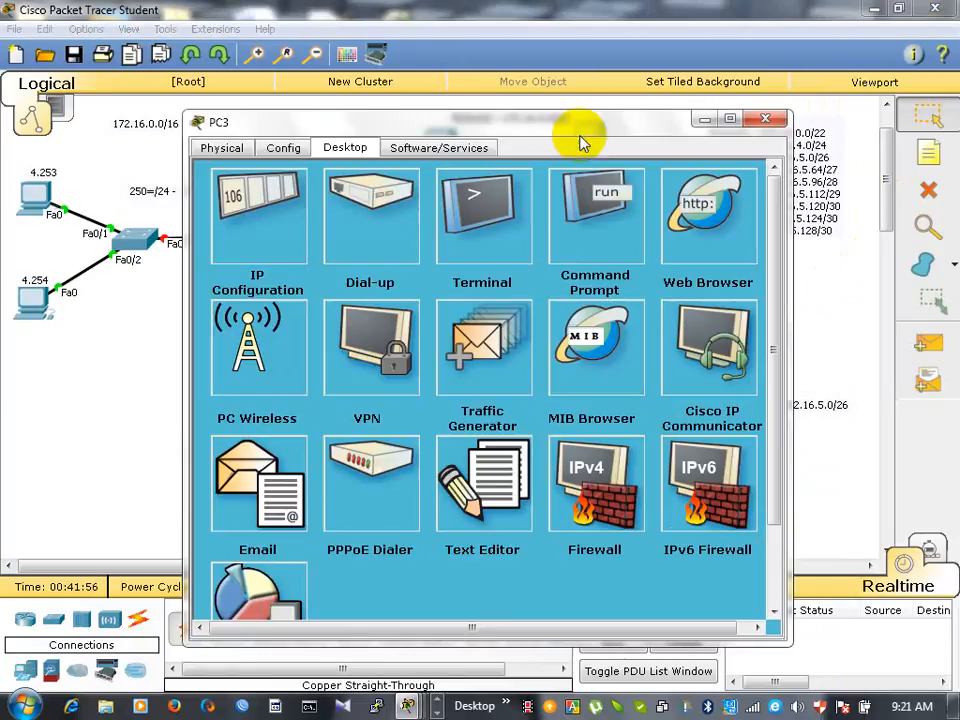
left_click(248, 255)
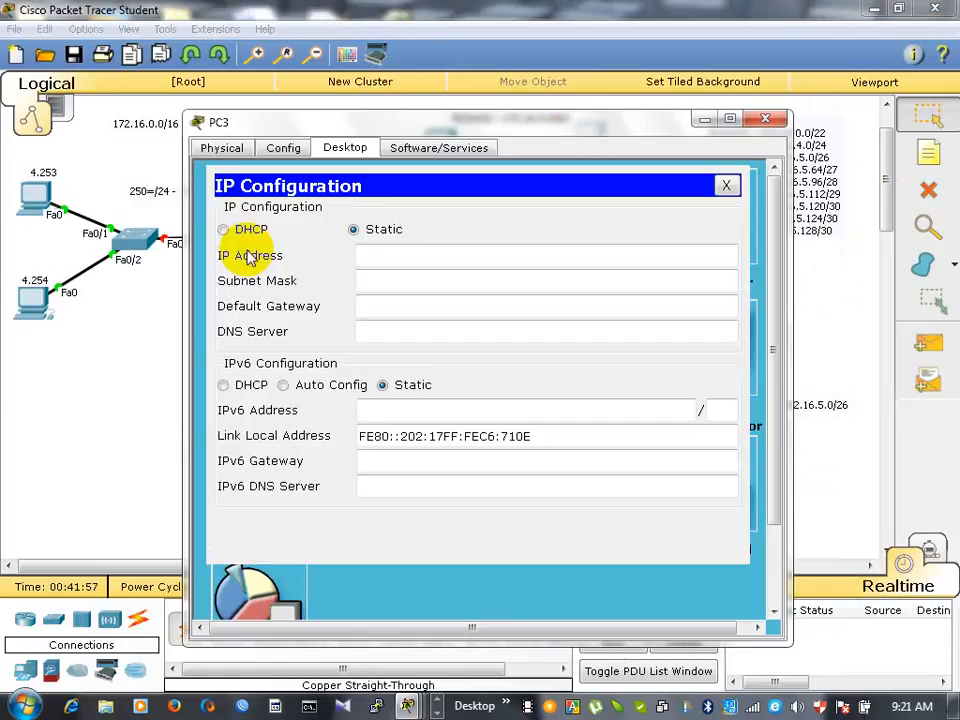
left_click(368, 300)
type("172.16.0.1")
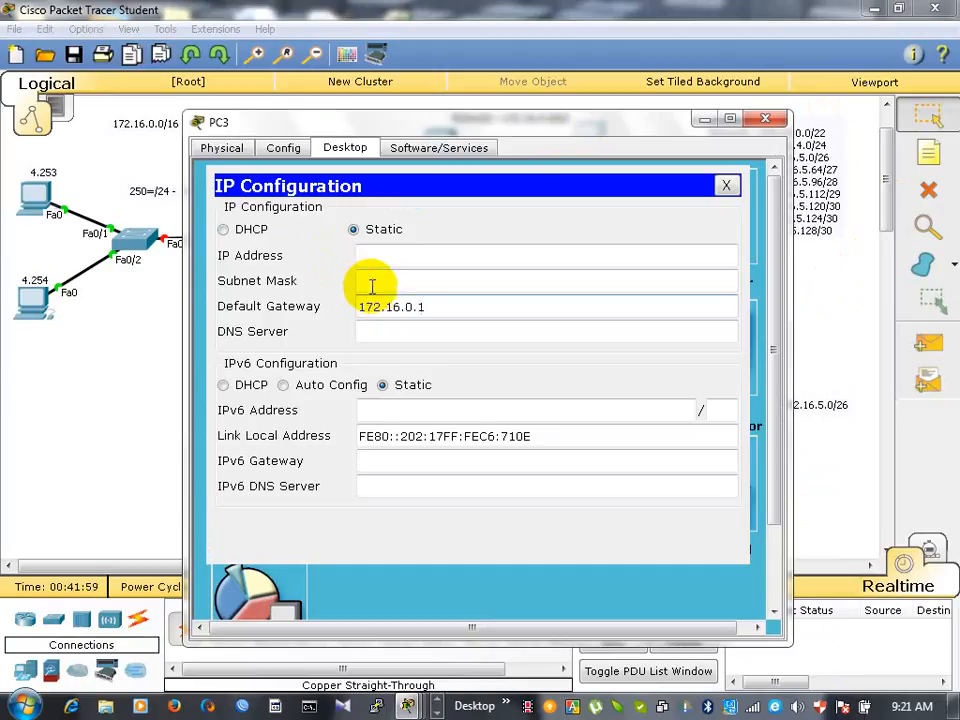
- Try to enter PC3's IP address by reusing 172.16.0.1 and removing its ending, and dismiss the resulting dialog
left_click(385, 256)
type("172.16.0.1")
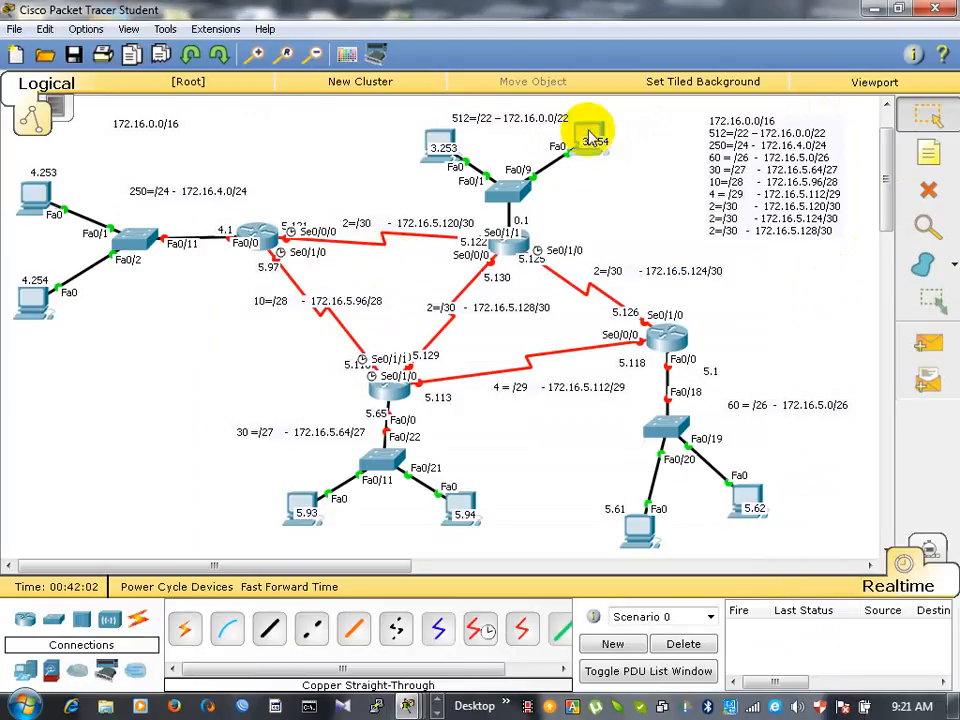
left_click(590, 138)
key("BackSpace")
key("BackSpace")
key("BackSpace")
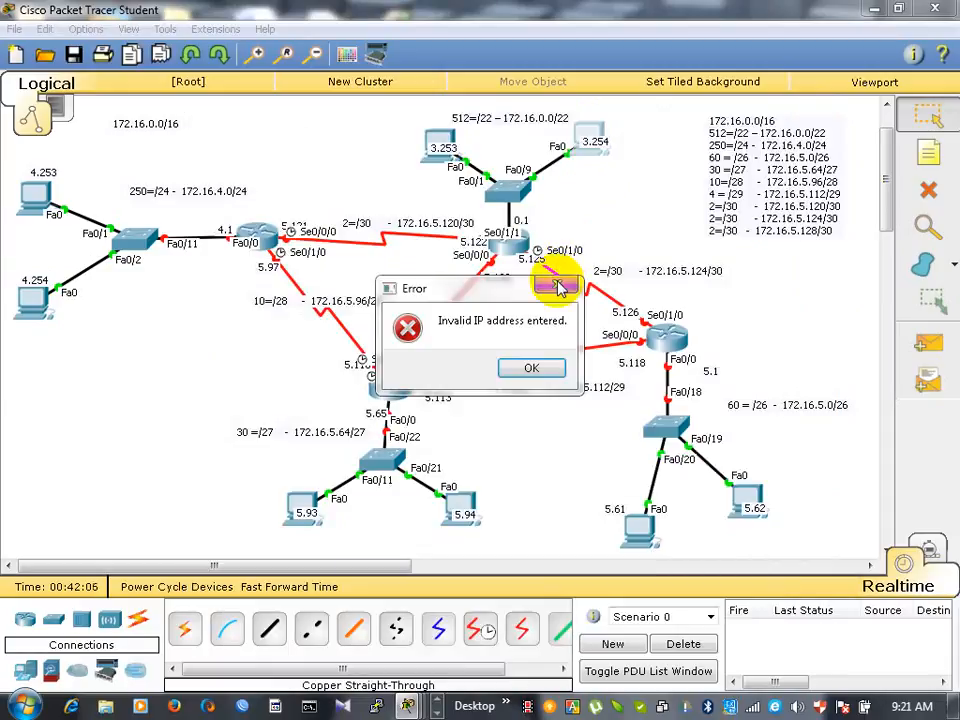
left_click(533, 368)
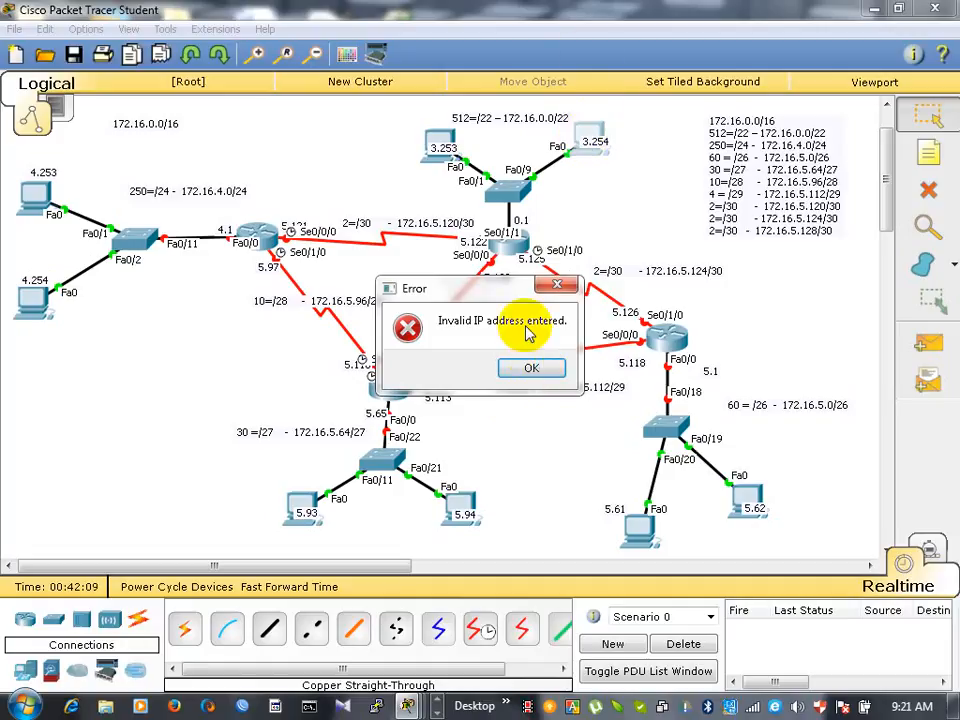
left_click(531, 369)
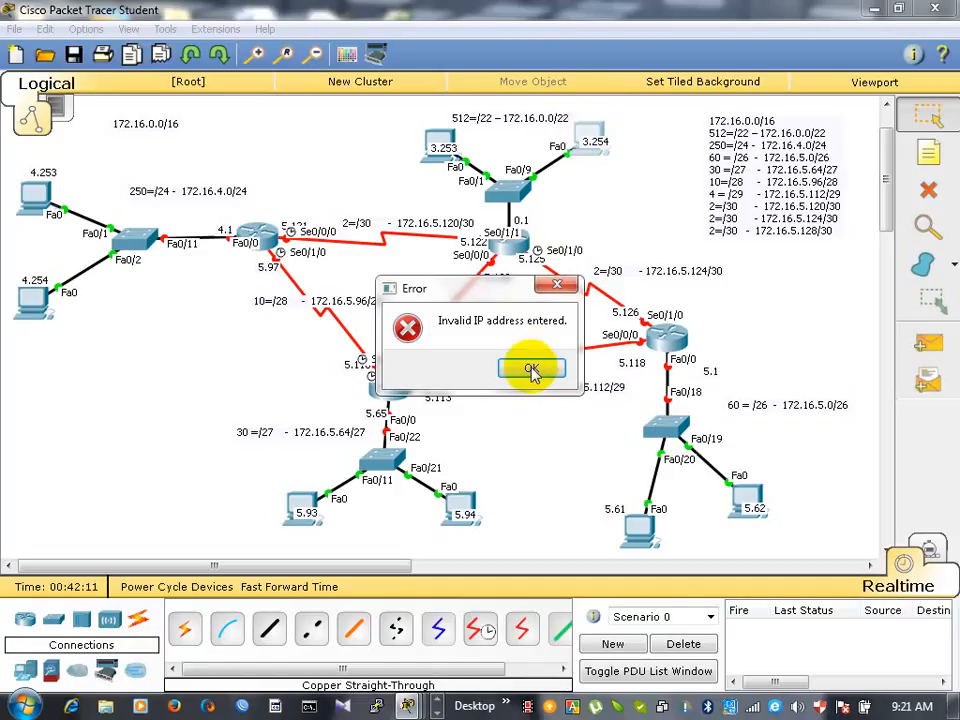
left_click(552, 284)
left_click(552, 284)
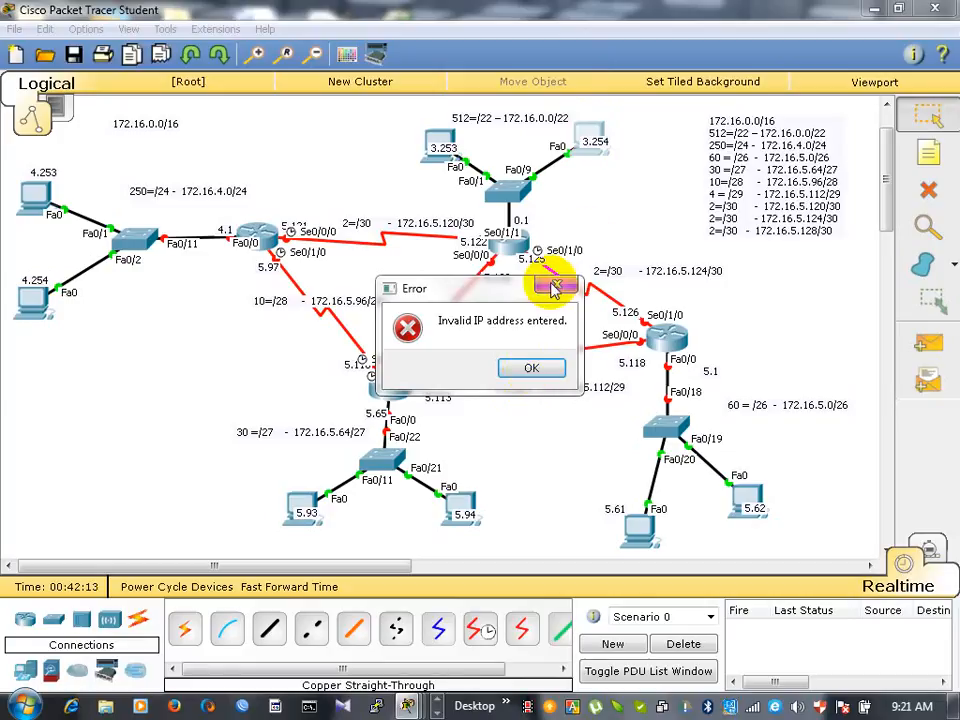